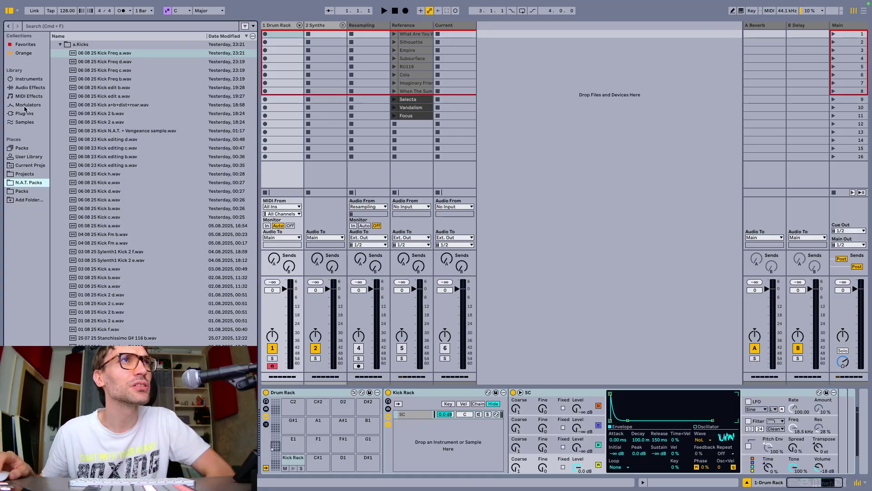
Open the Drum synthesis.als template from the User Library's Templates folder.
{"action": "left_click", "coordinate": [33, 158]}
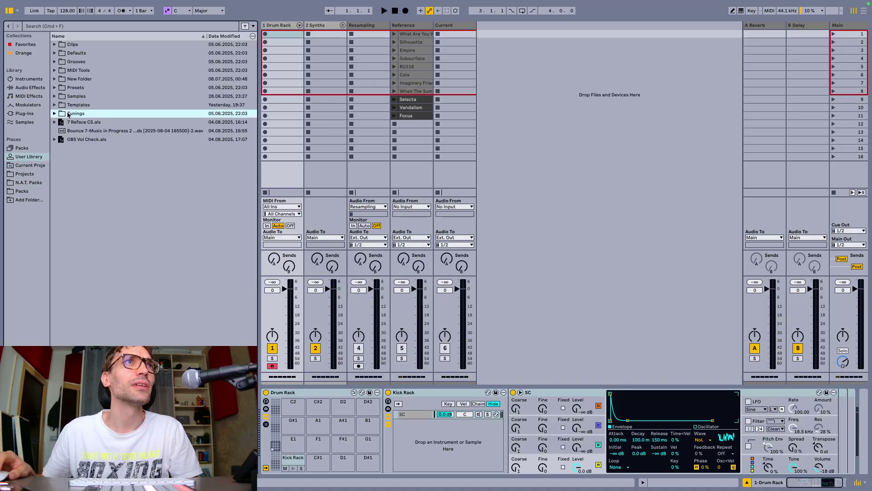
{"action": "key", "text": "Up"}
{"action": "key", "text": "Right"}
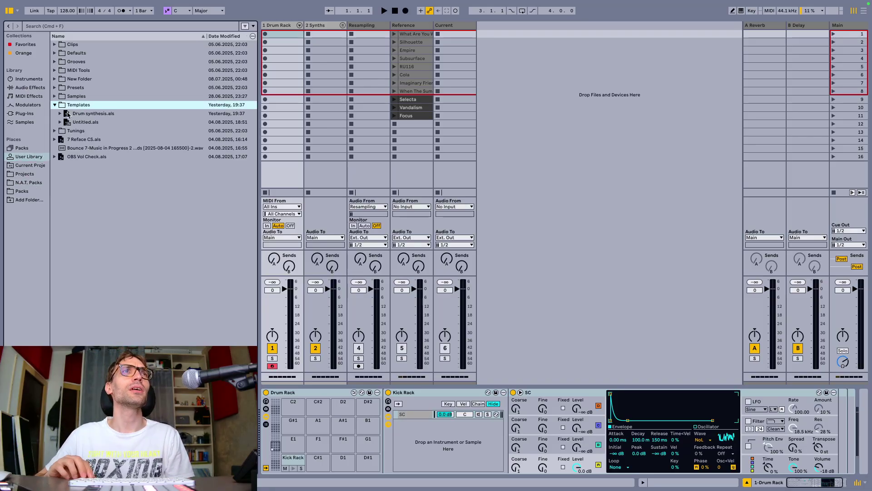
{"action": "double_click", "coordinate": [67, 114]}
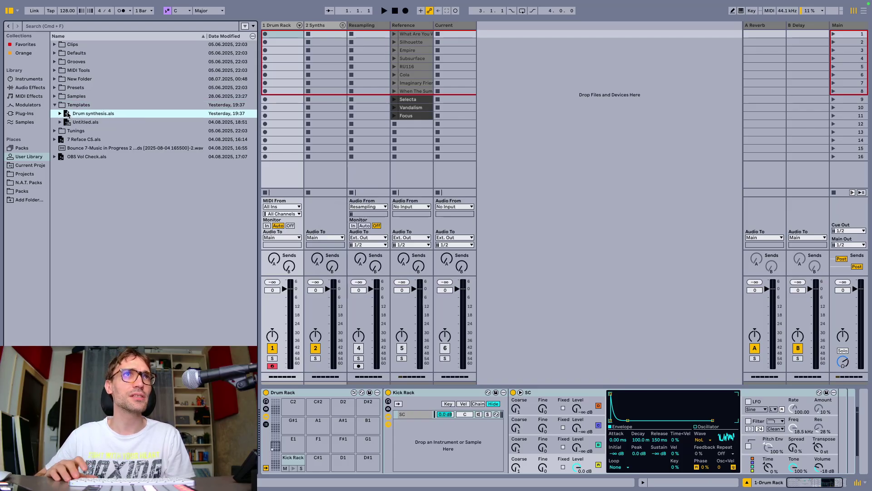
{"action": "key", "text": "Left"}
{"action": "key", "text": "Left"}
{"action": "key", "text": "Return"}
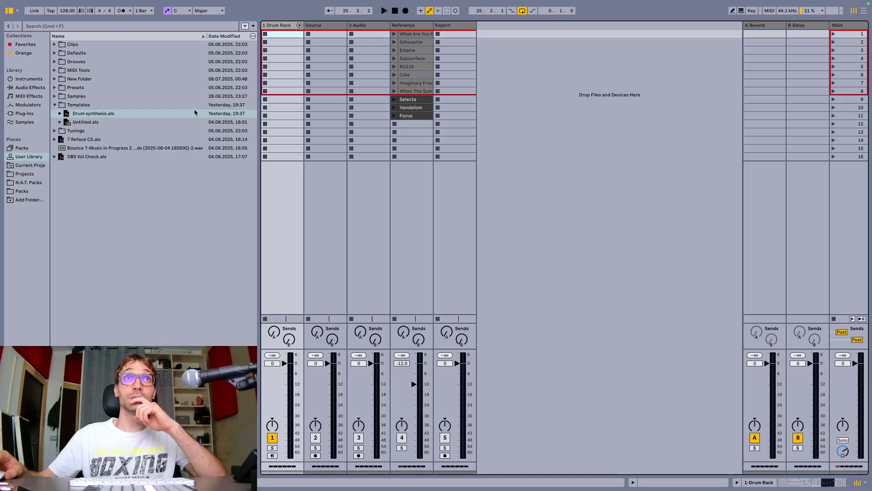
Display the Drum Rack track's devices, select the Operator chain in Kick Rack, and switch its oscillator A to fixed frequency.
{"action": "double_click", "coordinate": [288, 25]}
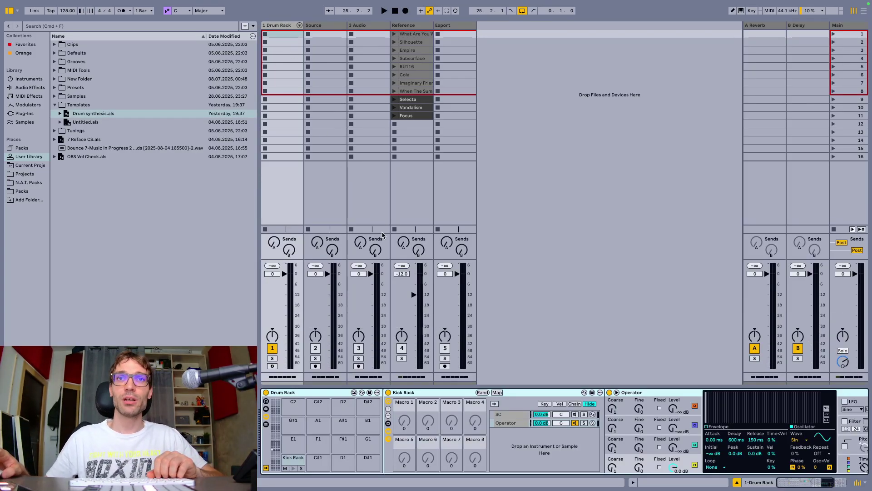
{"action": "left_click", "coordinate": [526, 424]}
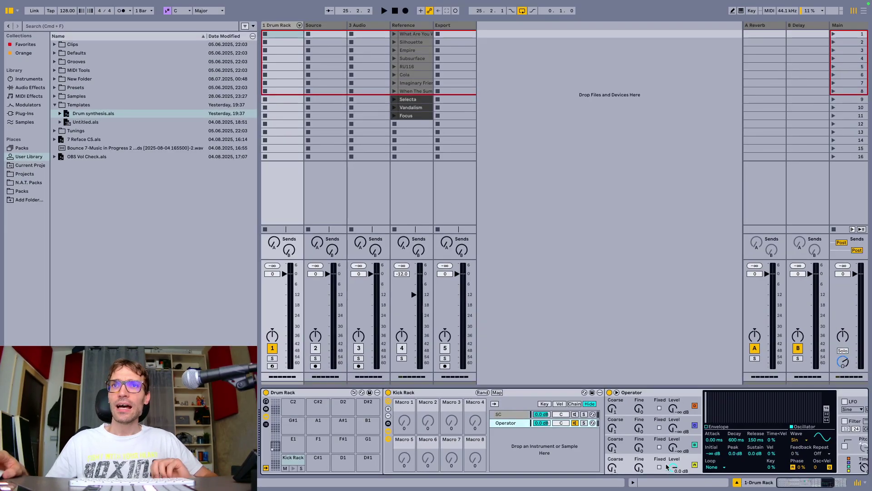
{"action": "left_click", "coordinate": [659, 466]}
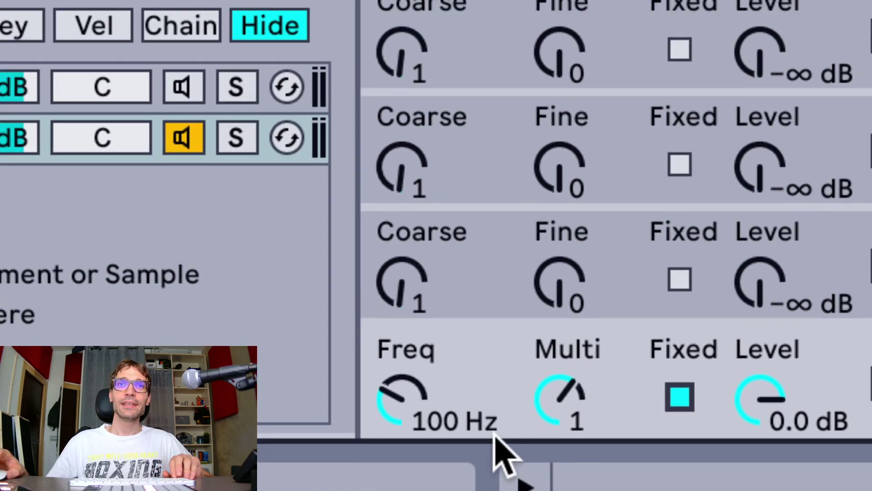
Map oscillator A's fixed frequency to Macro 1 and set the macro to about 68.1 Hz.
{"action": "right_click", "coordinate": [416, 395]}
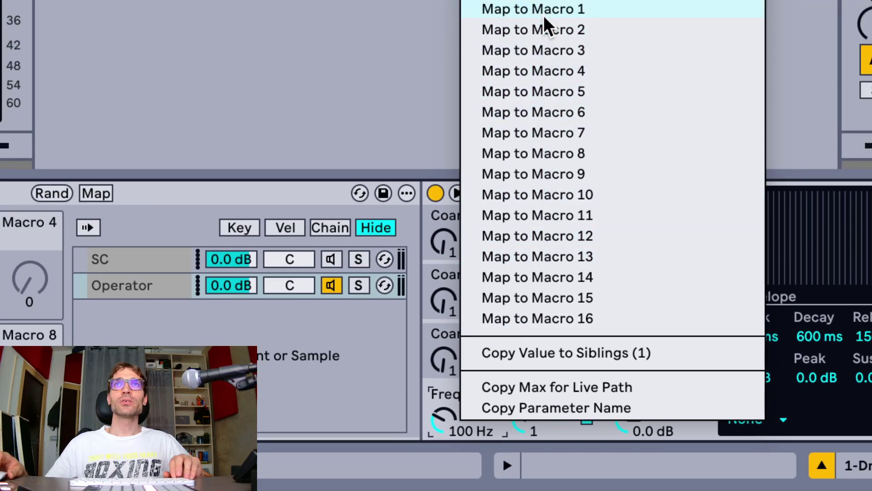
{"action": "left_click", "coordinate": [547, 16]}
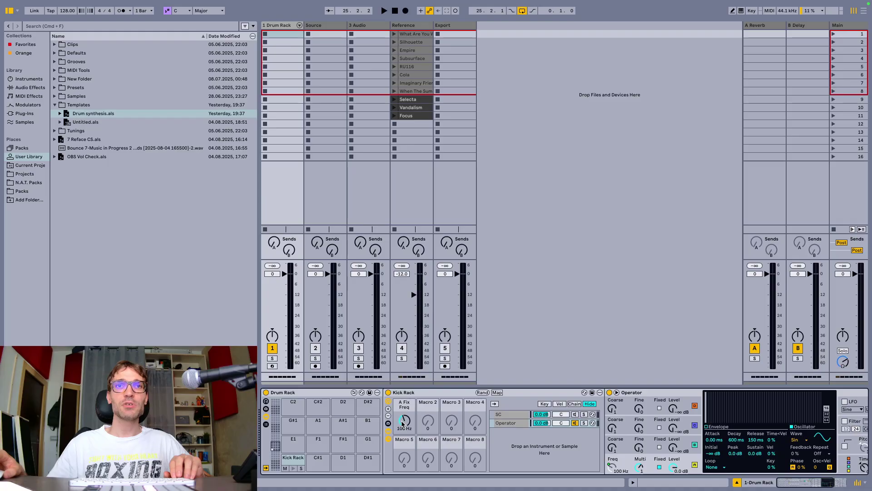
{"action": "left_click_drag", "start_coordinate": [404, 421], "coordinate": [406, 404]}
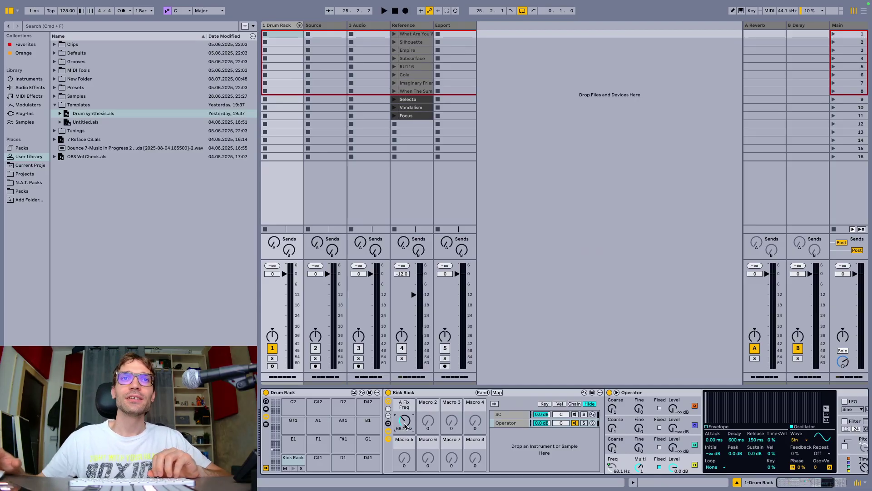
Create a MIDI clip in the Drum Rack's first slot with a Kick Rack note at its start, looped over one beat.
{"action": "double_click", "coordinate": [275, 36]}
{"action": "key", "text": "b"}
{"action": "left_click", "coordinate": [462, 386]}
{"action": "key", "text": "b"}
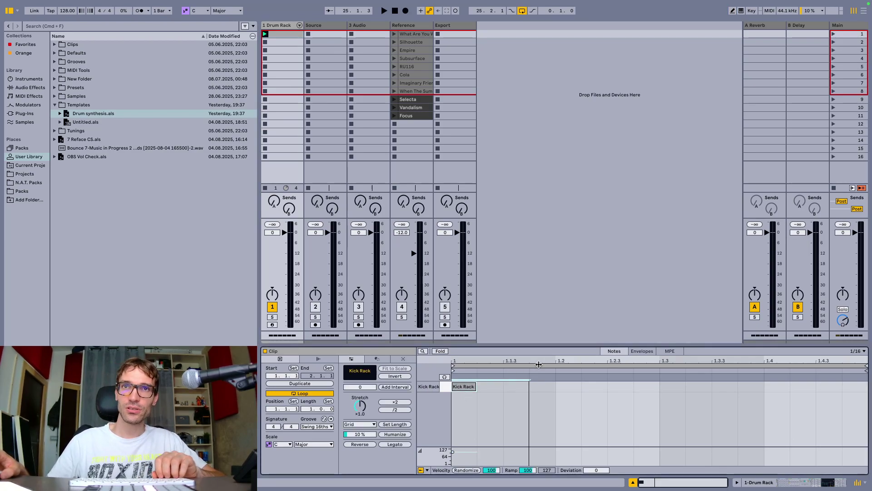
{"action": "left_click_drag", "start_coordinate": [468, 402], "coordinate": [555, 394]}
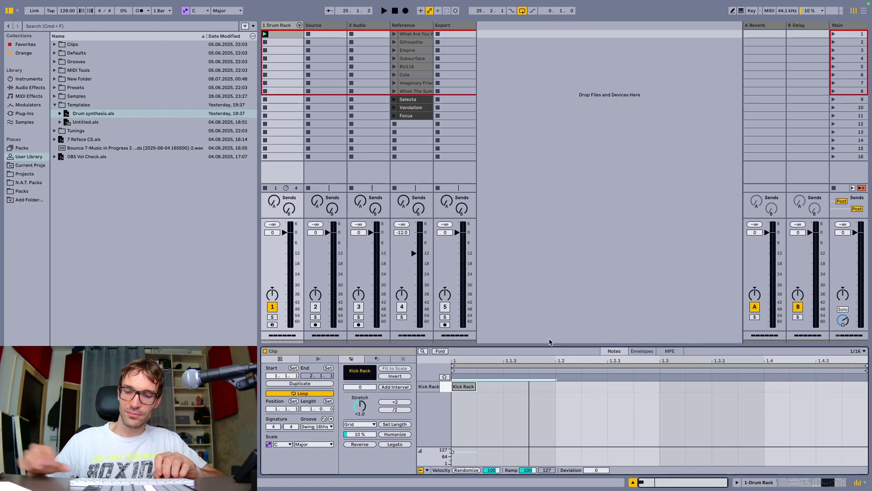
{"action": "key", "text": "super+l"}
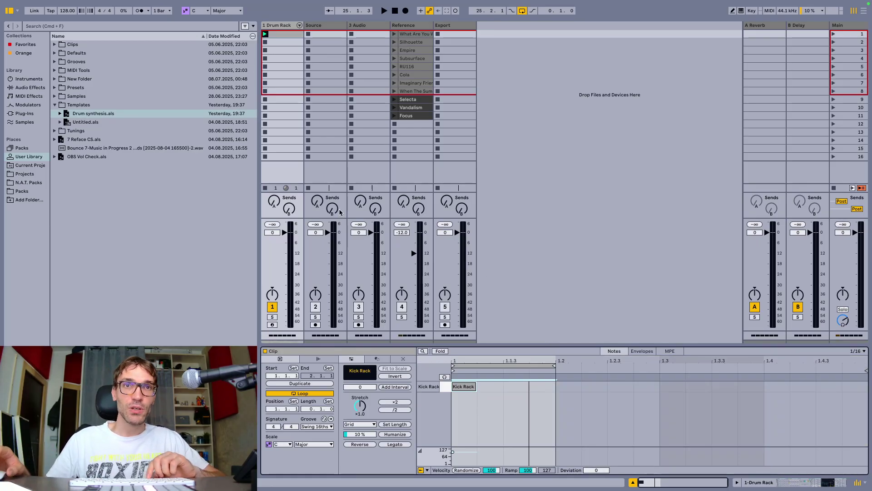
Play and stop the looping kick clip to listen to the fixed-frequency sound.
{"action": "key", "text": "space"}
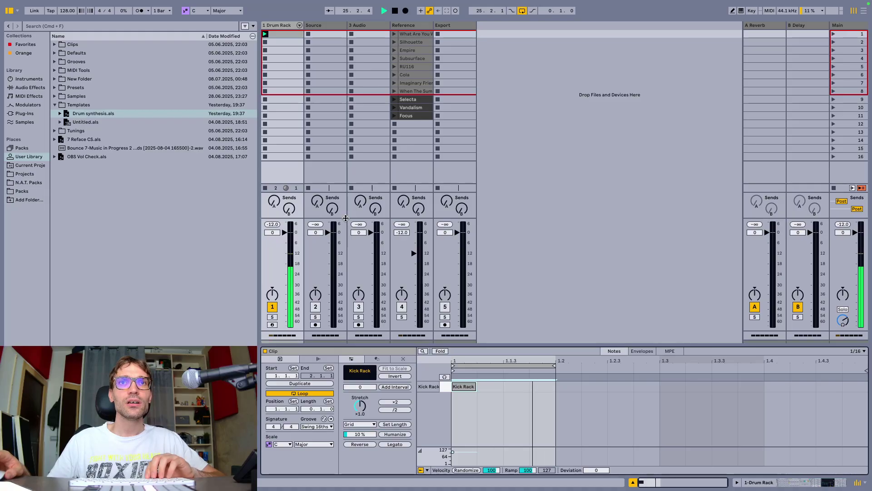
{"action": "key", "text": "space"}
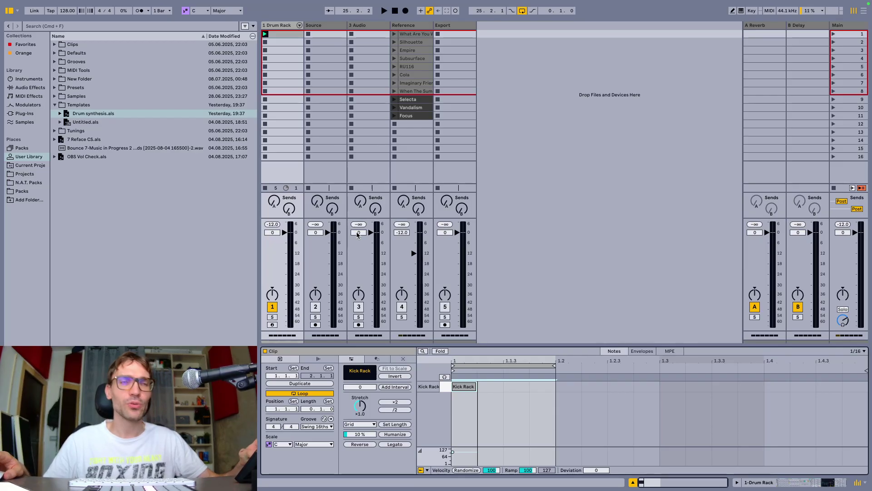
{"action": "key", "text": "space"}
{"action": "key", "text": "space"}
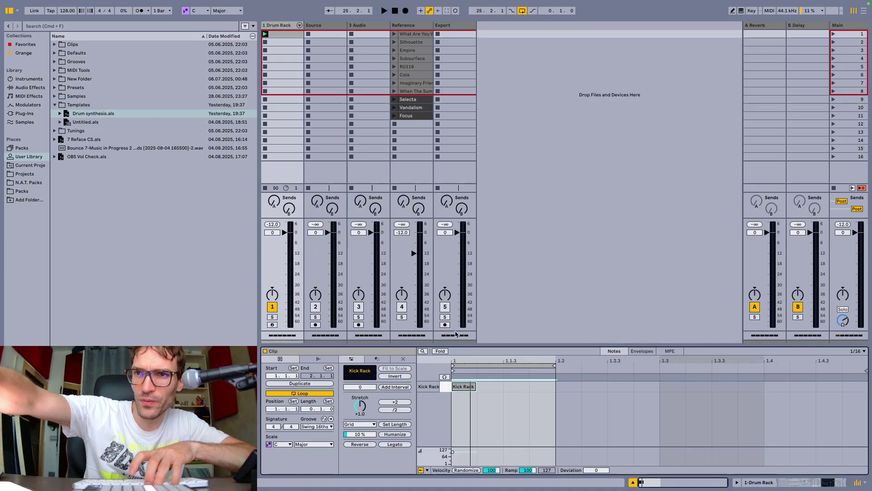
{"action": "key", "text": "space"}
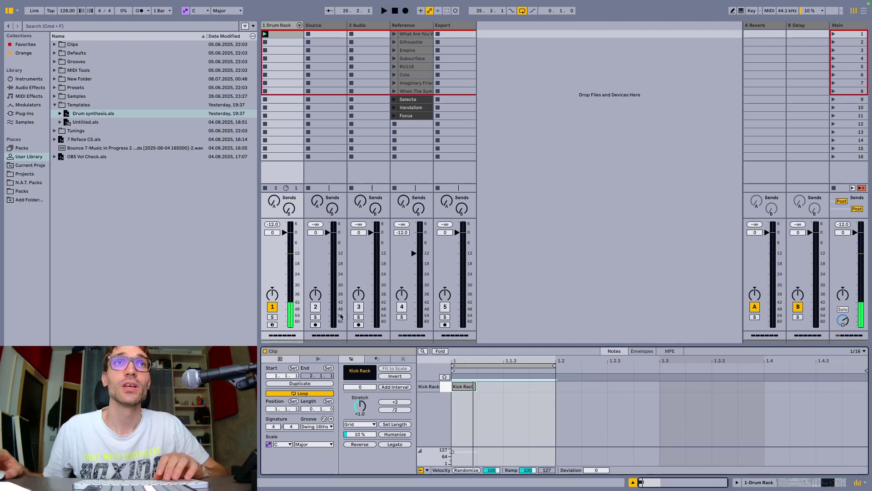
Return to the device view and reduce the Kick Rack to two macro controls.
{"action": "key", "text": "shift+Tab"}
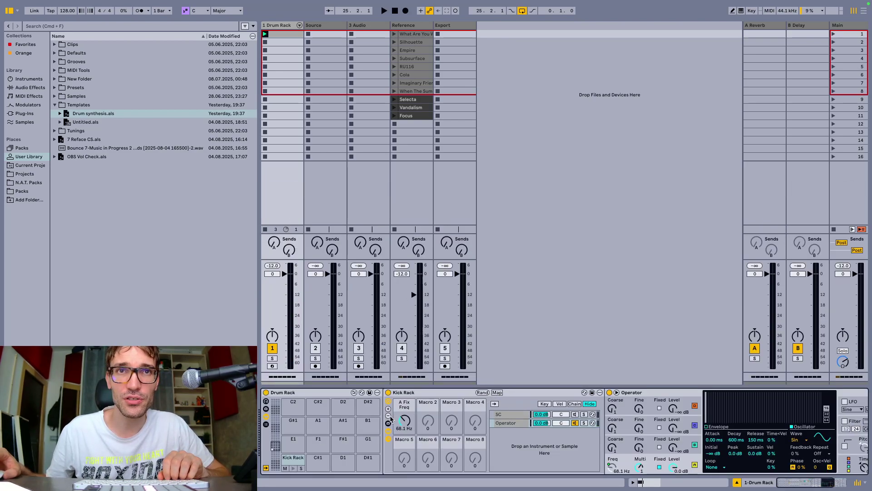
{"action": "left_click", "coordinate": [388, 416]}
{"action": "left_click", "coordinate": [388, 416]}
{"action": "left_click", "coordinate": [388, 416]}
Set the A Fix Freq macro mapping to a minimum of 500 Hz and a maximum of 50 Hz.
{"action": "left_click", "coordinate": [450, 393]}
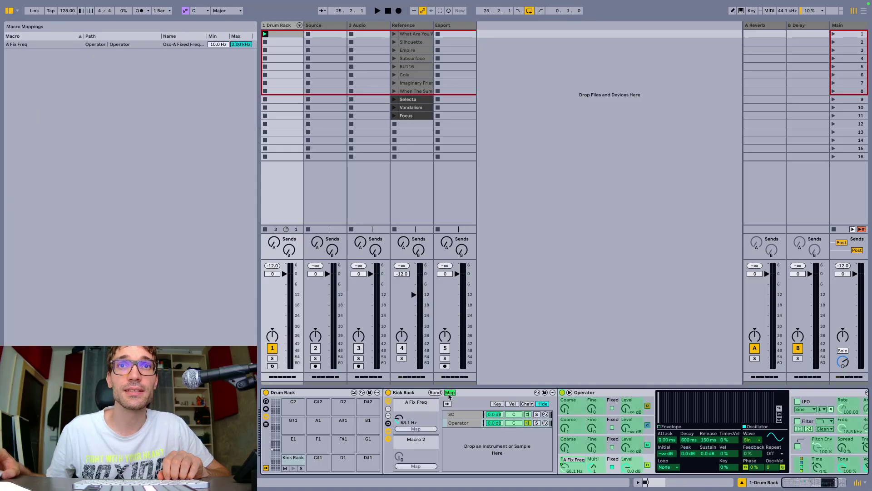
{"action": "left_click", "coordinate": [219, 45]}
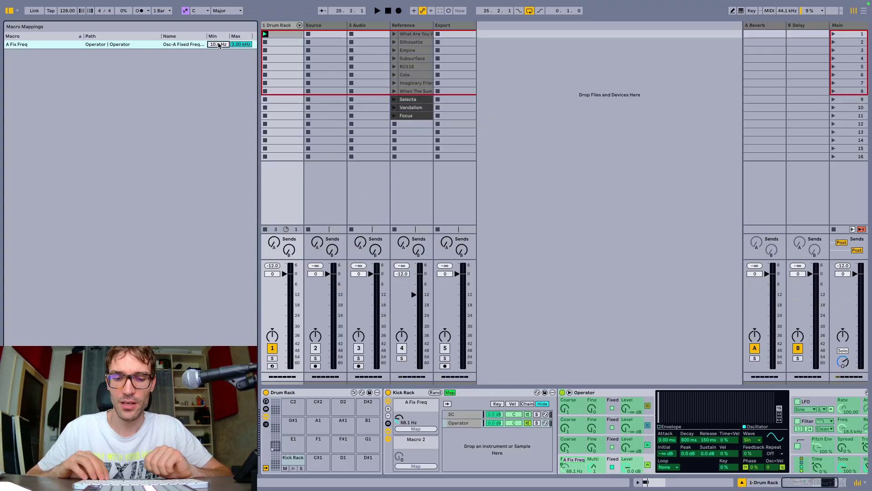
{"action": "key", "text": "Return"}
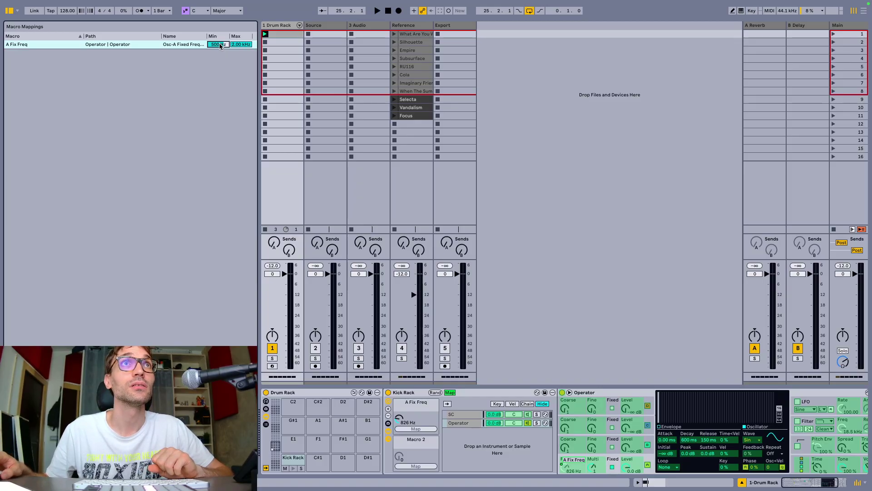
{"action": "left_click", "coordinate": [238, 45]}
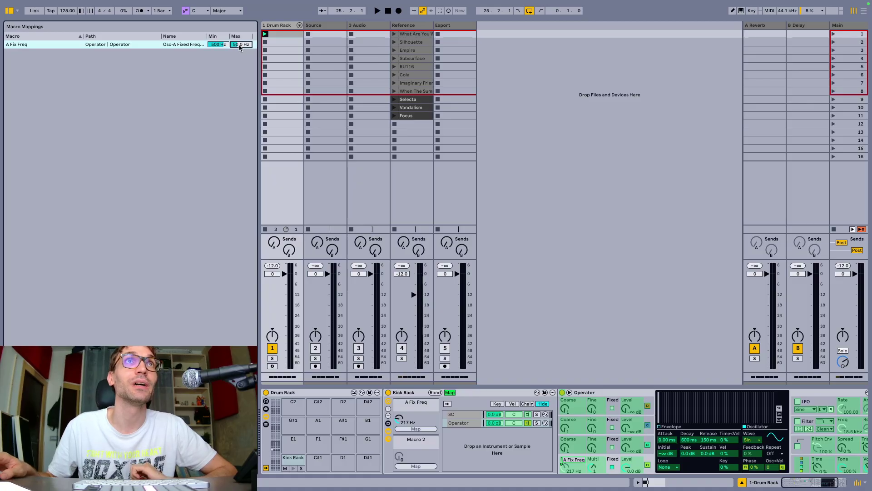
{"action": "left_click", "coordinate": [449, 392]}
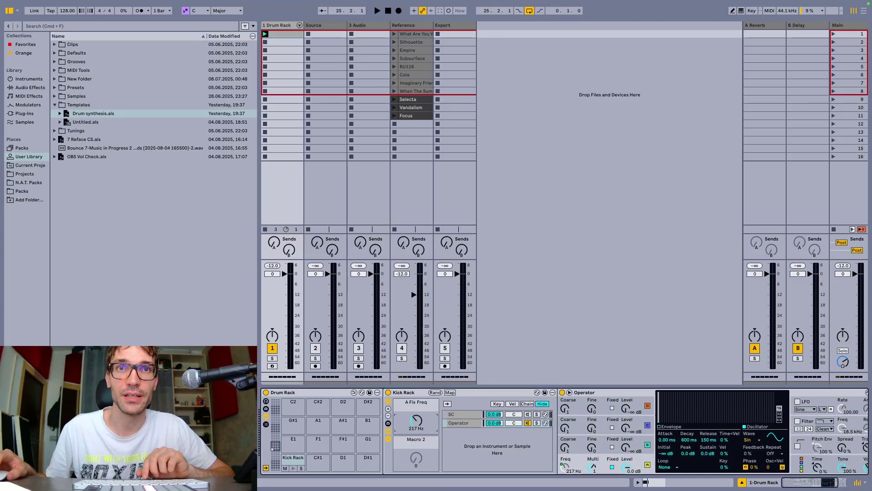
Invert the A Fix Freq mapping range so it runs from 50 Hz to 500 Hz.
{"action": "left_click", "coordinate": [450, 392]}
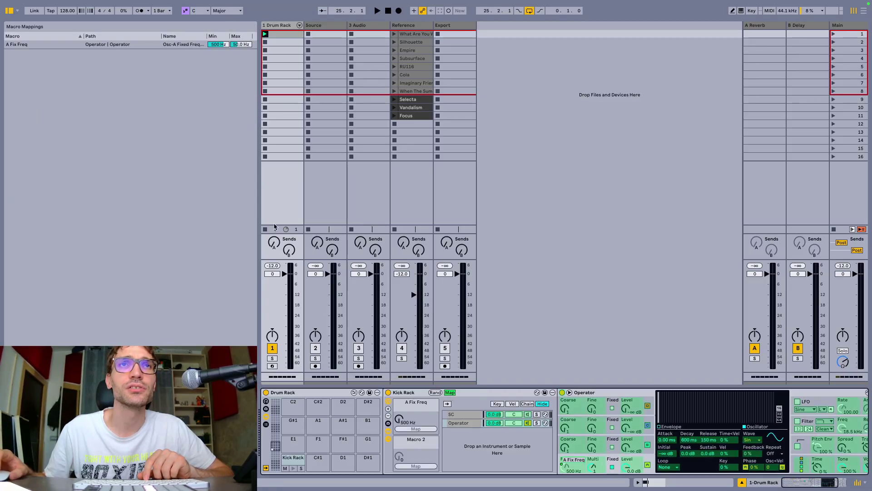
{"action": "right_click", "coordinate": [181, 46]}
{"action": "left_click", "coordinate": [192, 50]}
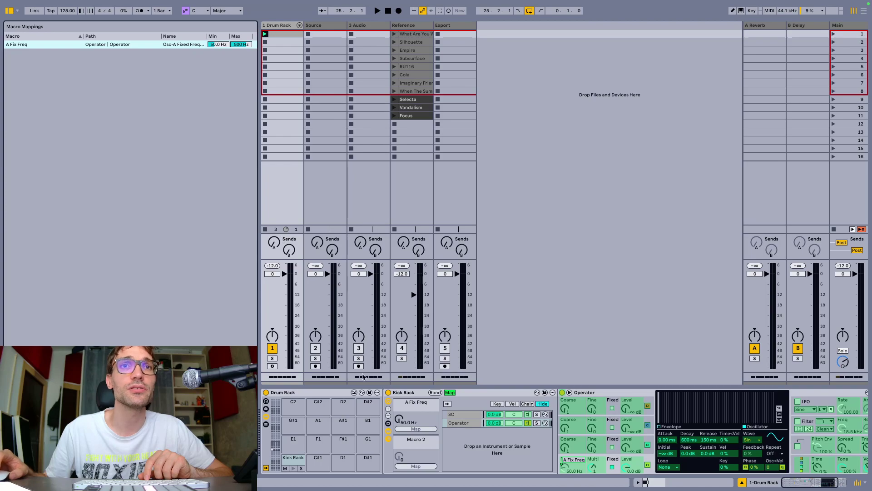
{"action": "left_click", "coordinate": [449, 393]}
Play the kick loop with the A Fix Freq macro at 50 Hz, then stop playback.
{"action": "left_click", "coordinate": [414, 423]}
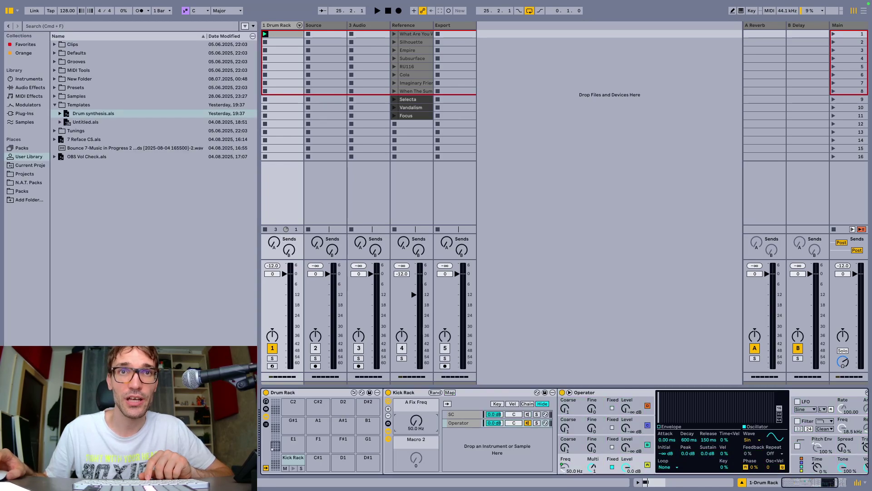
{"action": "key", "text": "space"}
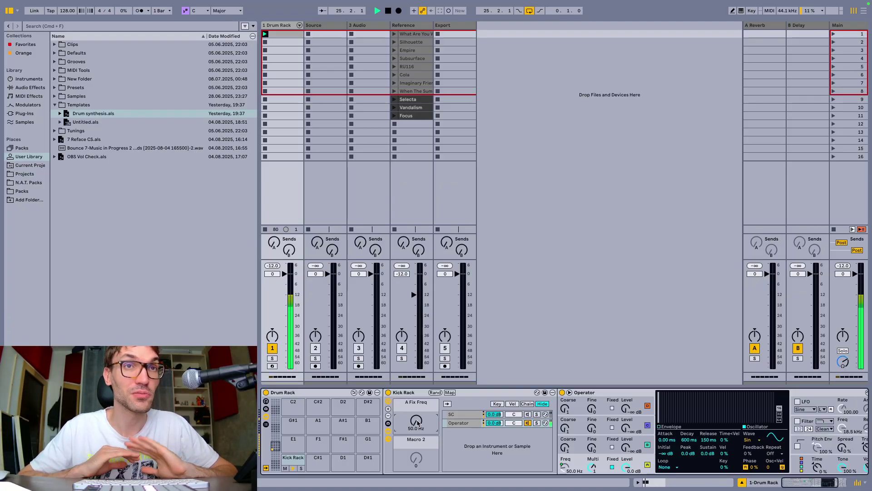
{"action": "key", "text": "space"}
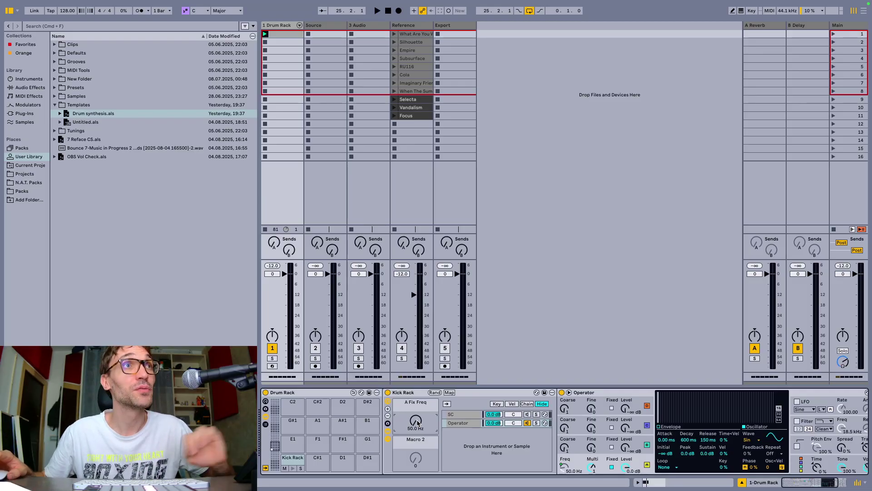
Browse the N.A.T. Packs kicks, switch to the Arrangement view and lower the Main track's cue volume.
{"action": "left_click", "coordinate": [40, 183]}
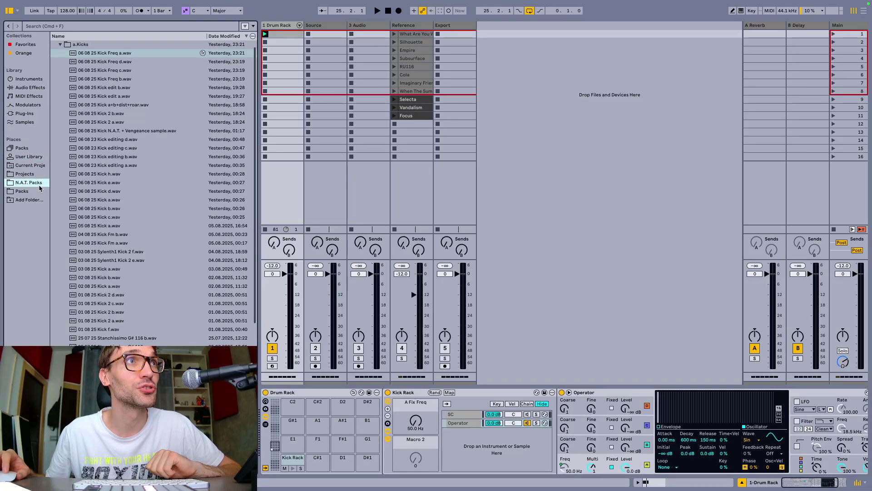
{"action": "scroll", "coordinate": [159, 98], "scroll_direction": "up", "scroll_amount": 1}
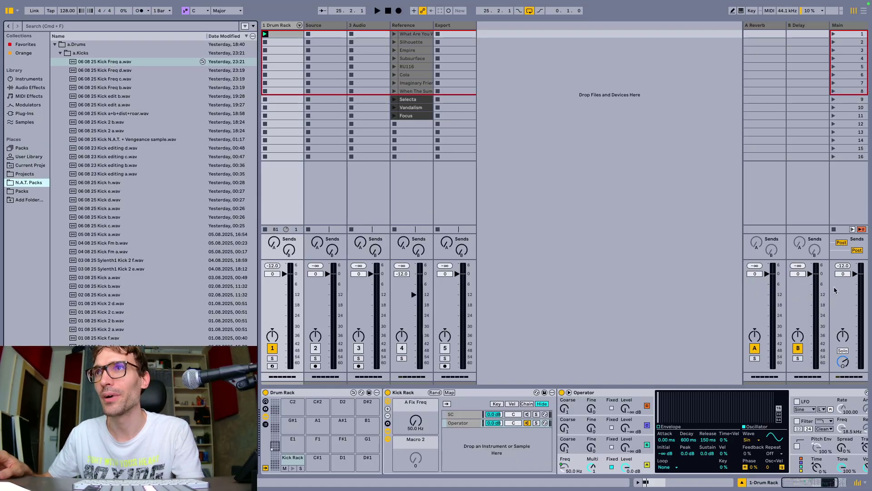
{"action": "key", "text": "Tab"}
{"action": "key", "text": "q"}
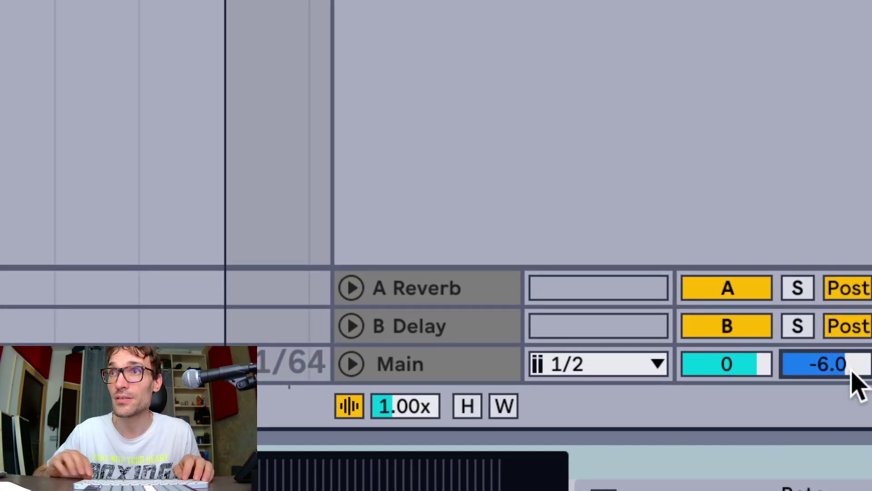
{"action": "key", "text": "Down"}
{"action": "key", "text": "Down"}
{"action": "key", "text": "Down"}
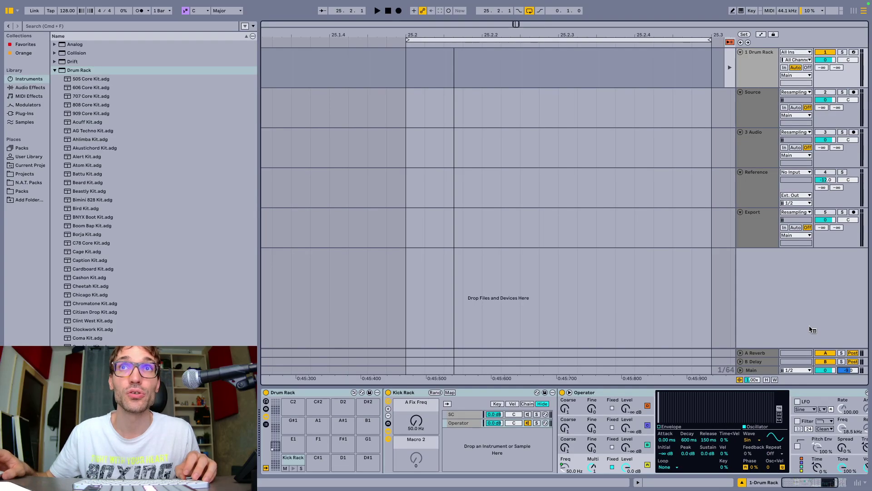
Audition and compare the 06 08 25 Kick Freq a, d, c and b samples in the N.A.T. Packs a.Kicks folder.
{"action": "left_click", "coordinate": [28, 182]}
{"action": "left_click", "coordinate": [91, 64]}
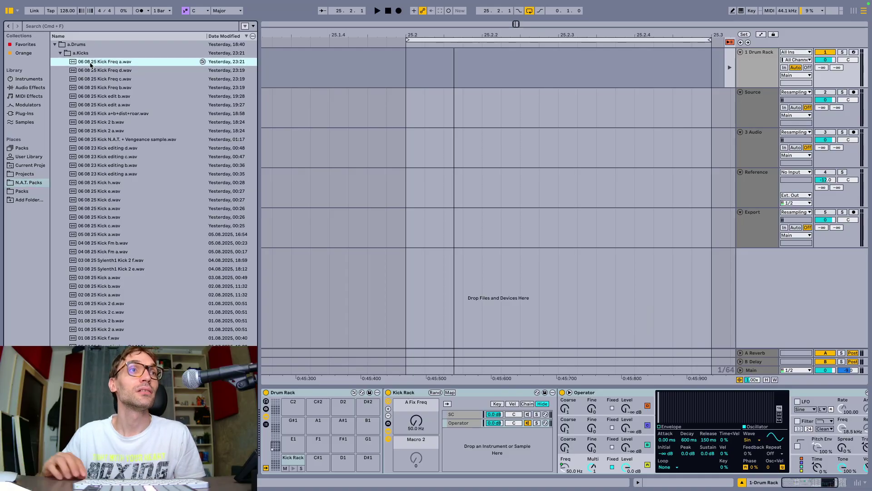
{"action": "key", "text": "Down"}
{"action": "key", "text": "Down"}
{"action": "key", "text": "Down"}
{"action": "key", "text": "Down"}
{"action": "key", "text": "Up"}
{"action": "key", "text": "Up"}
{"action": "key", "text": "Up"}
{"action": "key", "text": "Up"}
{"action": "key", "text": "Down"}
{"action": "key", "text": "Down"}
{"action": "key", "text": "Down"}
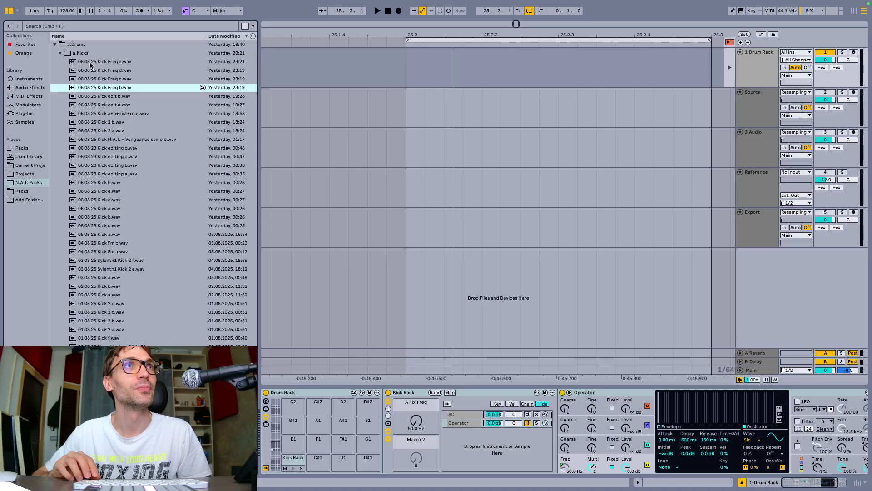
{"action": "key", "text": "Up"}
{"action": "key", "text": "Up"}
{"action": "key", "text": "Up"}
{"action": "key", "text": "Down"}
{"action": "key", "text": "Down"}
{"action": "key", "text": "Down"}
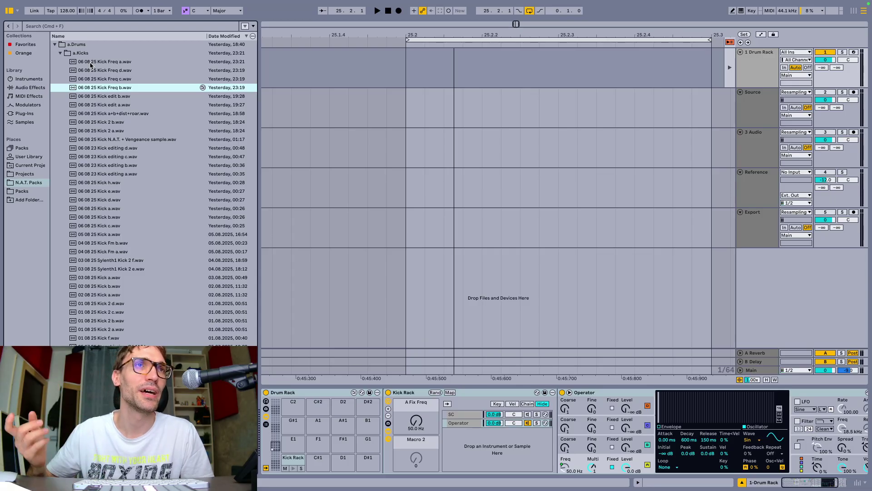
Audition the kick samples in the a.Kicks folder one after another, from 06 08 25 Kick edit b through 01 08 25 Kick 2 a.
{"action": "key", "text": "Down"}
{"action": "key", "text": "Down"}
{"action": "key", "text": "Down"}
{"action": "key", "text": "Down"}
{"action": "key", "text": "Down"}
{"action": "key", "text": "Down"}
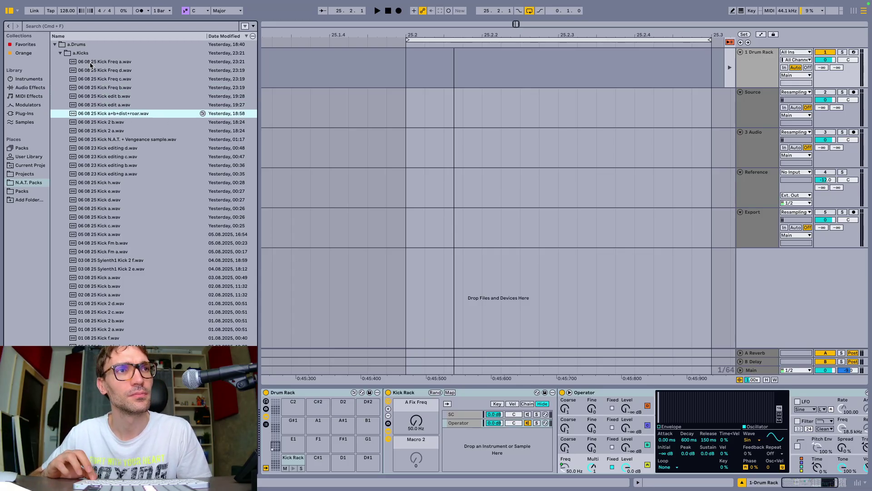
{"action": "key", "text": "Down"}
{"action": "key", "text": "Down"}
{"action": "key", "text": "Down"}
{"action": "key", "text": "Down"}
{"action": "key", "text": "Down"}
{"action": "key", "text": "Down"}
{"action": "key", "text": "Down"}
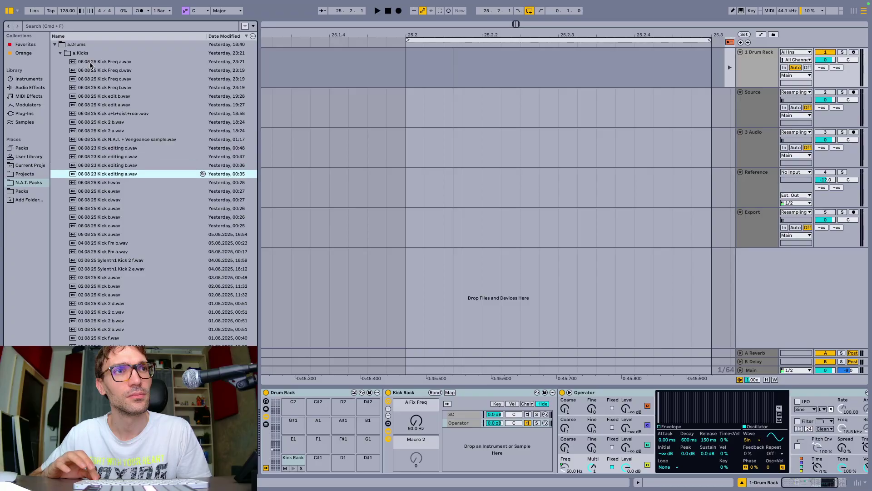
{"action": "key", "text": "Down"}
{"action": "key", "text": "Down"}
{"action": "key", "text": "Down"}
{"action": "key", "text": "Down"}
{"action": "key", "text": "Down"}
{"action": "key", "text": "Down"}
{"action": "key", "text": "Down"}
{"action": "key", "text": "Down"}
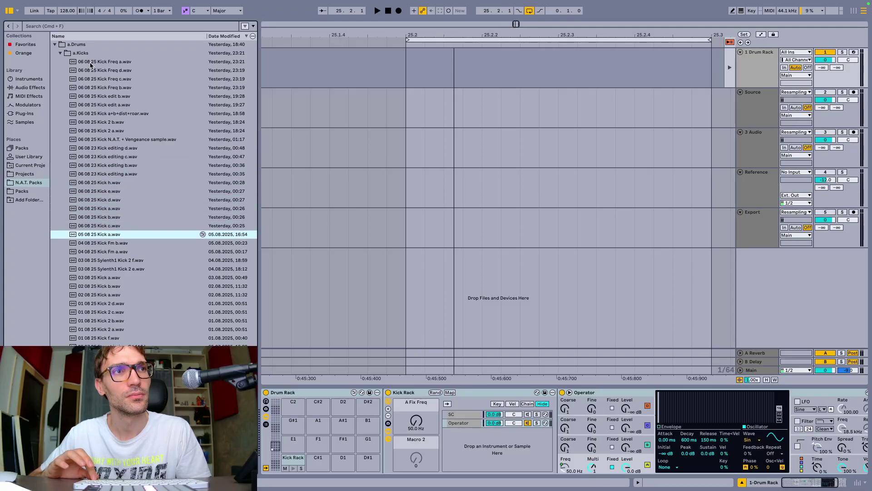
{"action": "key", "text": "Down"}
{"action": "key", "text": "Down"}
{"action": "key", "text": "Down"}
{"action": "key", "text": "Down"}
{"action": "key", "text": "Down"}
{"action": "key", "text": "Down"}
{"action": "key", "text": "Down"}
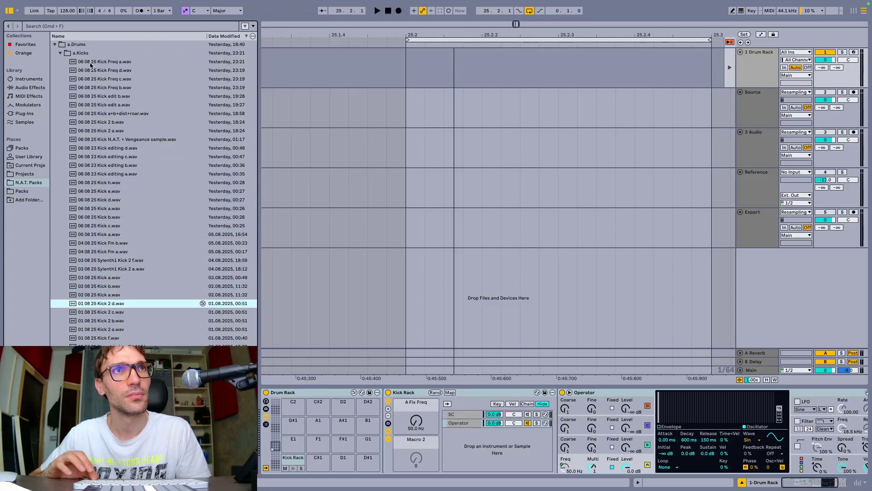
{"action": "key", "text": "Down"}
{"action": "key", "text": "Down"}
{"action": "key", "text": "Down"}
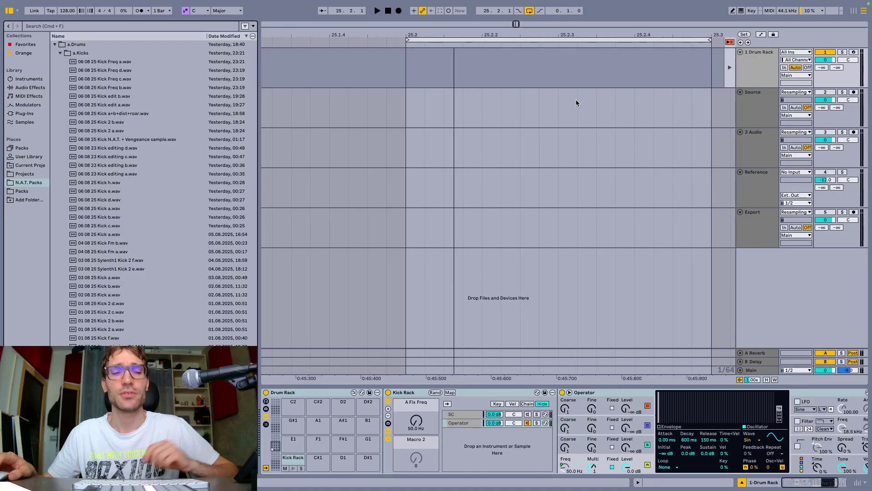
Return to the Session view, zoom into the Kick Rack MIDI clip and show its envelopes.
{"action": "left_click", "coordinate": [543, 183]}
{"action": "key", "text": "Tab"}
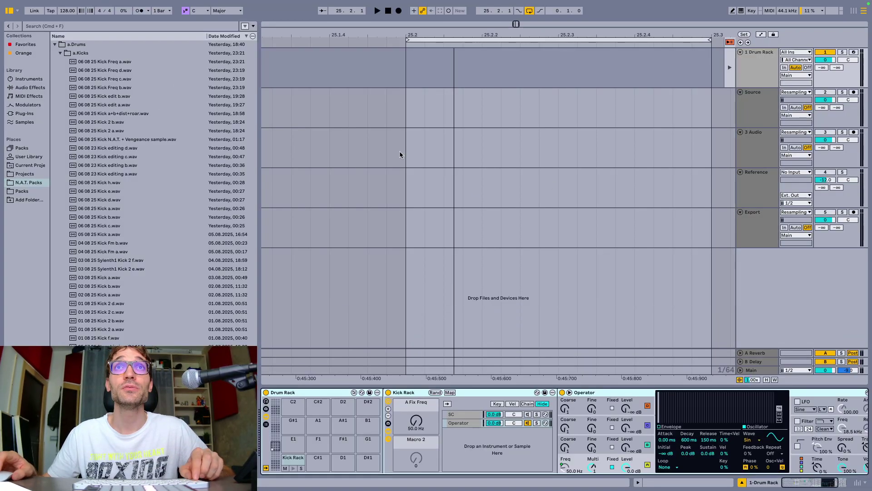
{"action": "left_click", "coordinate": [293, 36]}
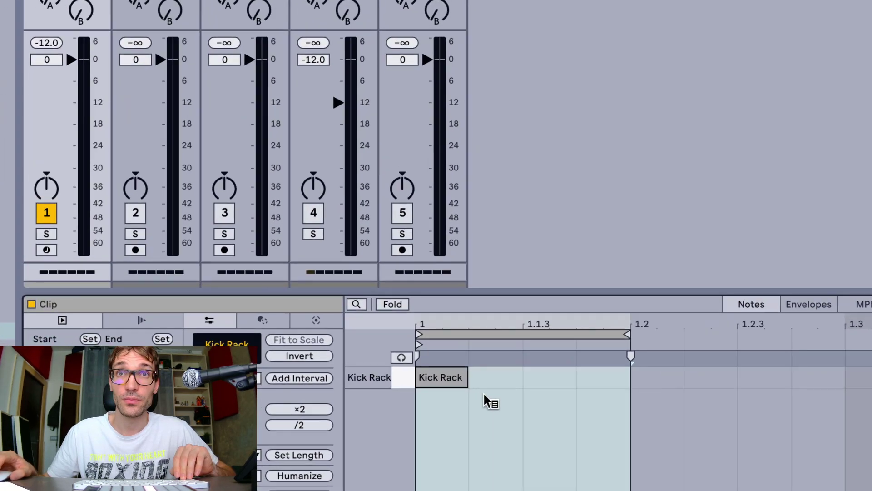
{"action": "scroll", "coordinate": [484, 395], "scroll_direction": "up", "scroll_amount": 5}
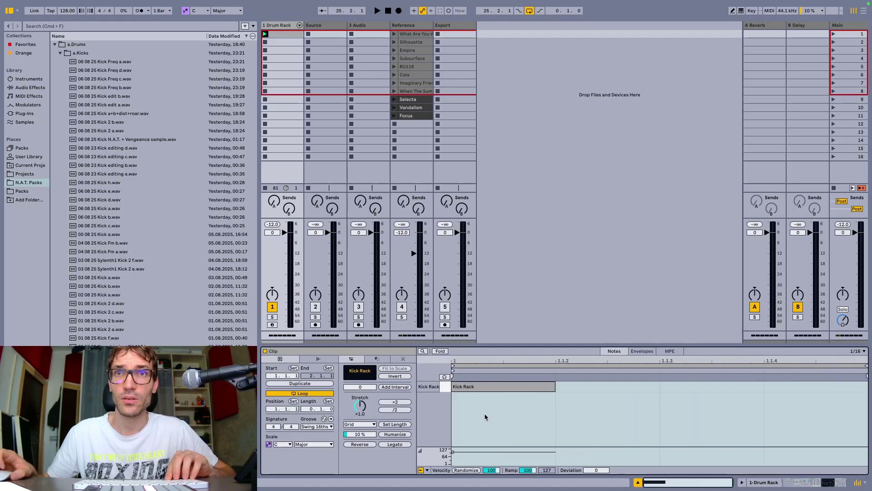
{"action": "left_click", "coordinate": [561, 417]}
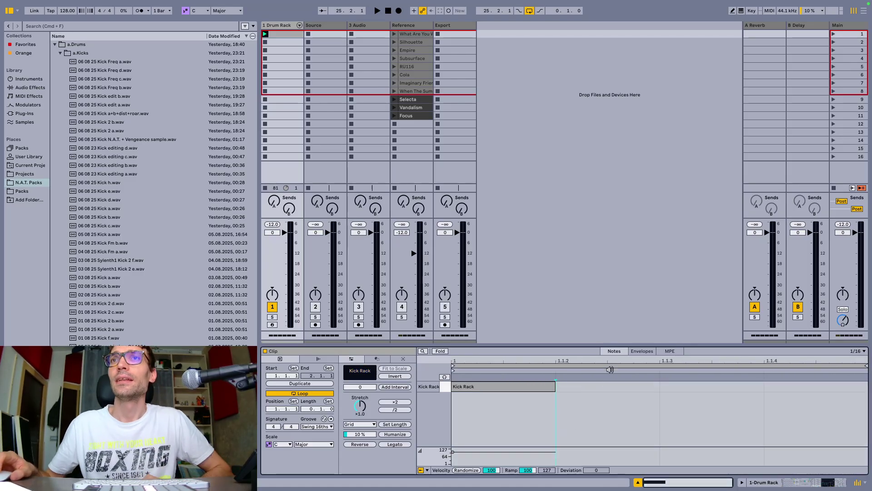
{"action": "left_click", "coordinate": [642, 350]}
Browse the clip envelope targets, trying the Drum Rack device and the SC device's Ae Attack parameter.
{"action": "left_click", "coordinate": [468, 470]}
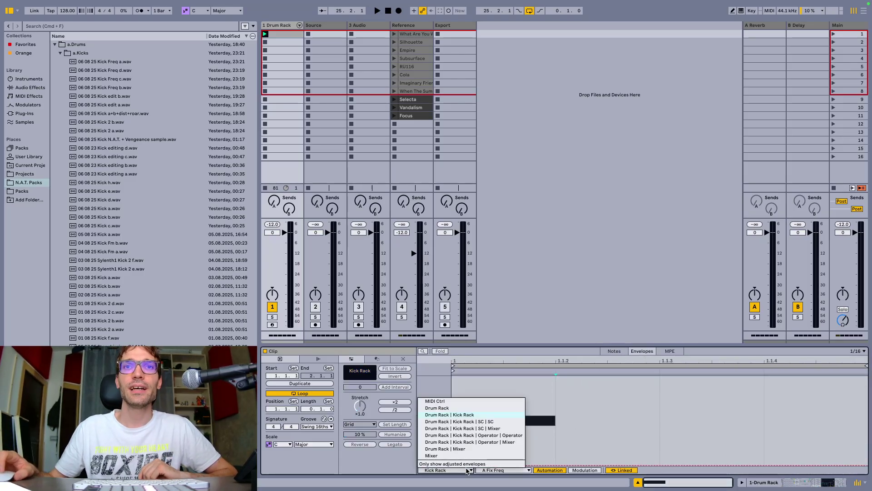
{"action": "left_click", "coordinate": [454, 407]}
{"action": "left_click", "coordinate": [488, 470]}
{"action": "left_click", "coordinate": [460, 471]}
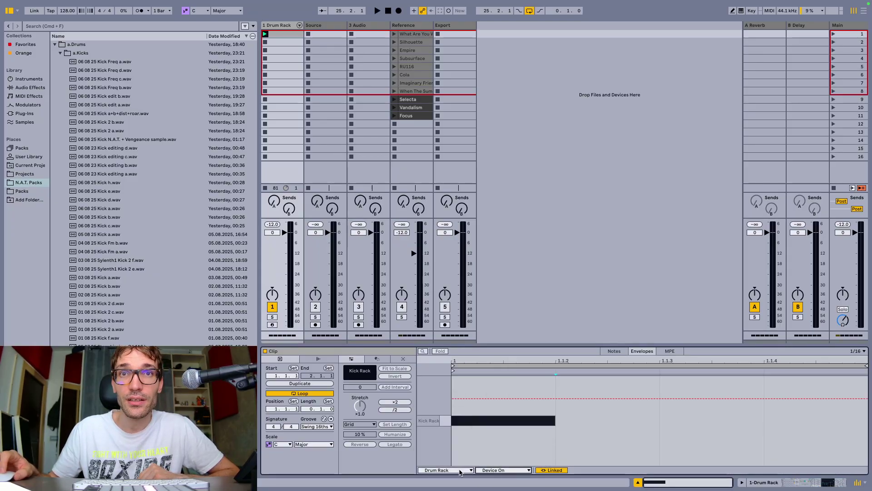
{"action": "left_click", "coordinate": [460, 471]}
{"action": "left_click", "coordinate": [461, 419]}
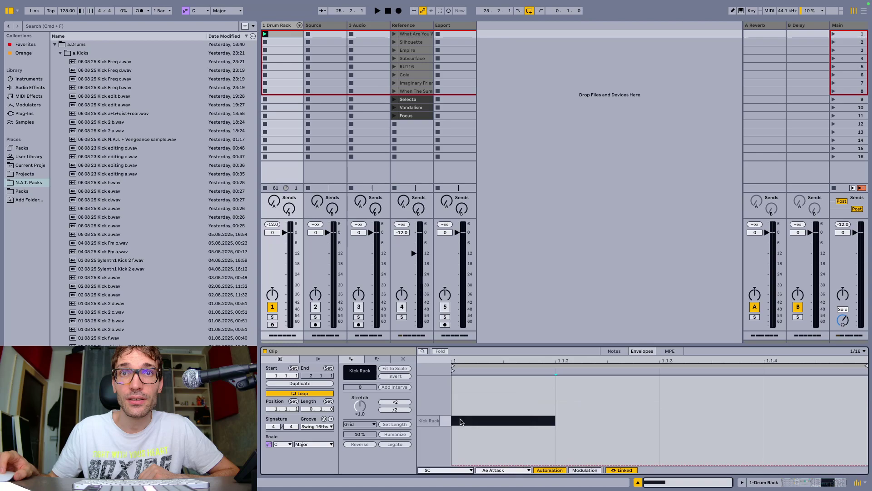
{"action": "left_click", "coordinate": [492, 470]}
{"action": "left_click", "coordinate": [461, 465]}
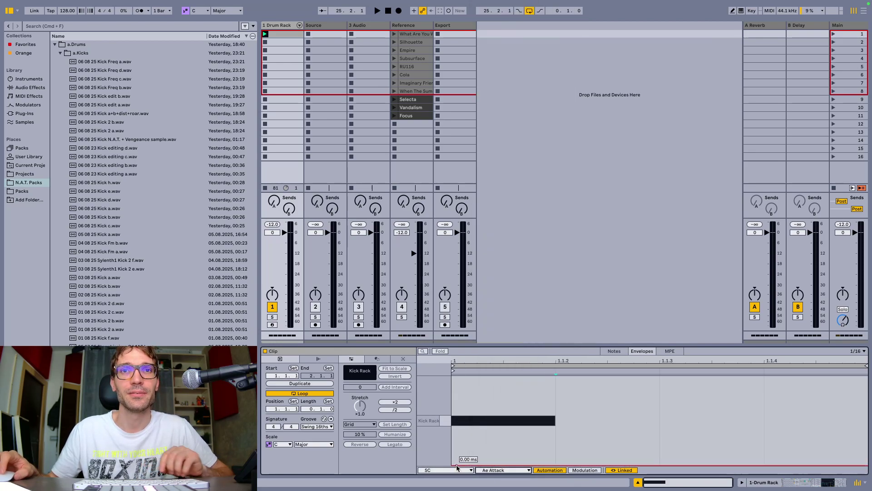
Show the device chain and draw an A Fix Freq clip envelope curving steeply from its maximum at the clip start to its minimum at 1.1.2.
{"action": "left_click", "coordinate": [741, 484]}
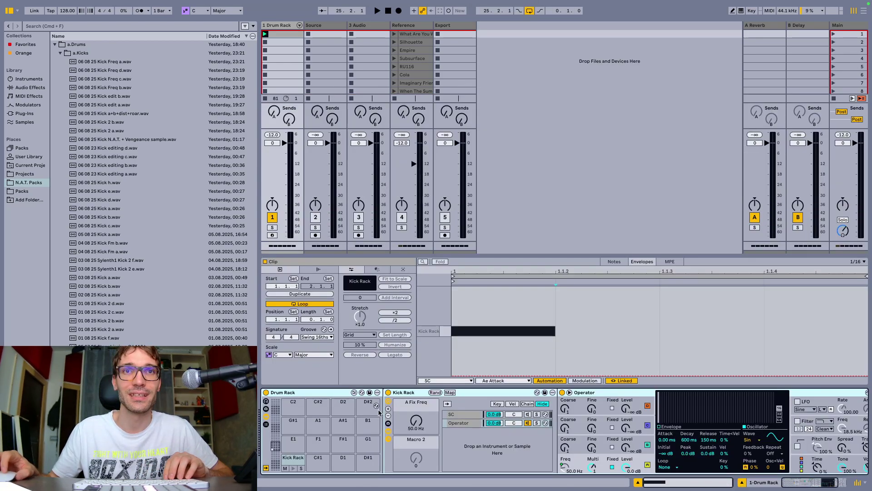
{"action": "left_click", "coordinate": [418, 418]}
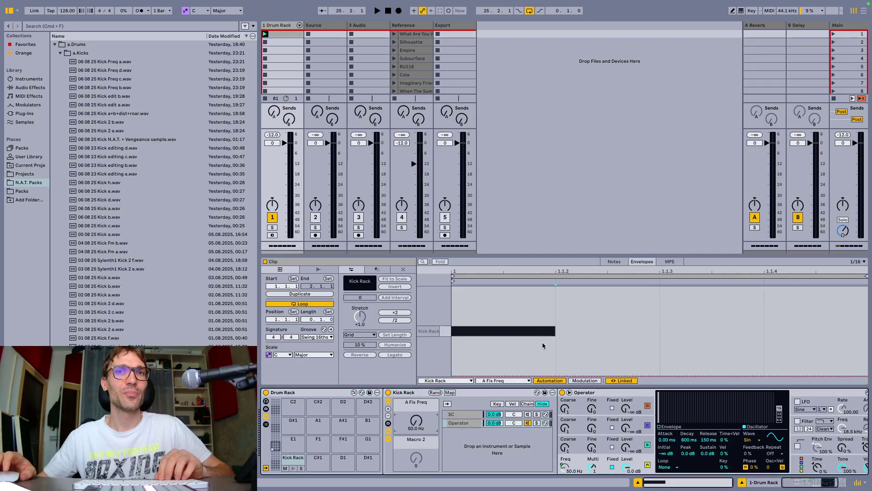
{"action": "left_click_drag", "start_coordinate": [497, 335], "coordinate": [500, 288]}
{"action": "left_click", "coordinate": [554, 288]}
{"action": "left_click_drag", "start_coordinate": [505, 323], "coordinate": [469, 362], "text": "alt"}
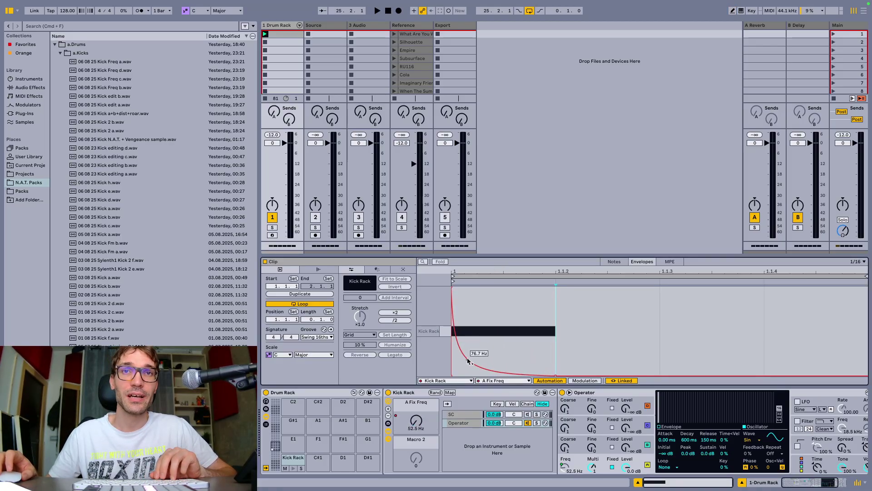
Play the kick loop and extend the A Fix Freq envelope's decay so it ends at 50 Hz on 1.1.3.
{"action": "key", "text": "space"}
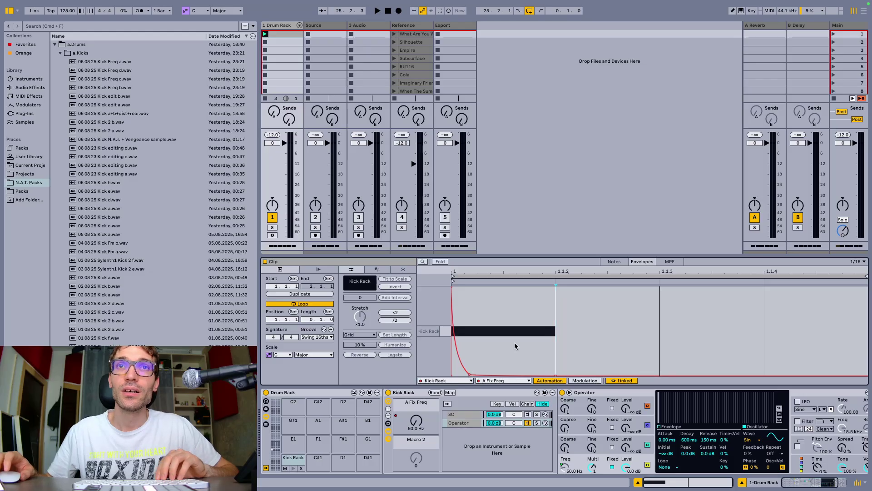
{"action": "key", "text": "space"}
{"action": "key", "text": "space"}
{"action": "left_click_drag", "start_coordinate": [469, 374], "coordinate": [659, 376]}
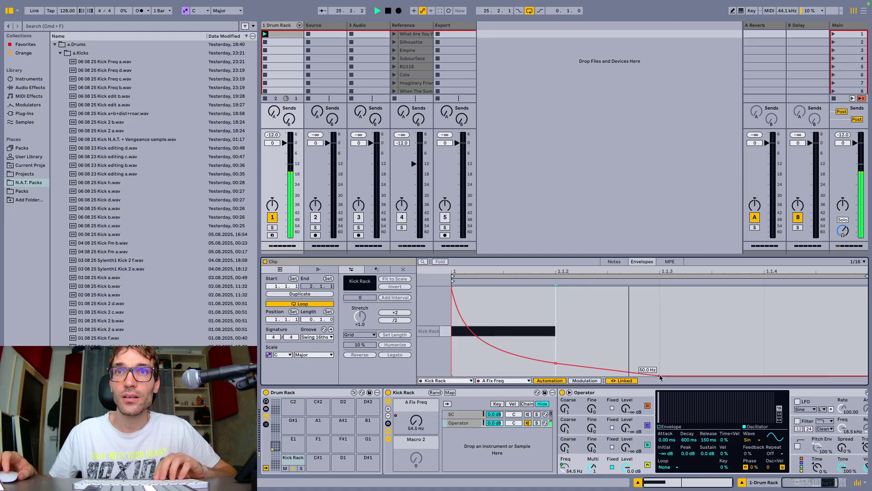
{"action": "key", "text": "space"}
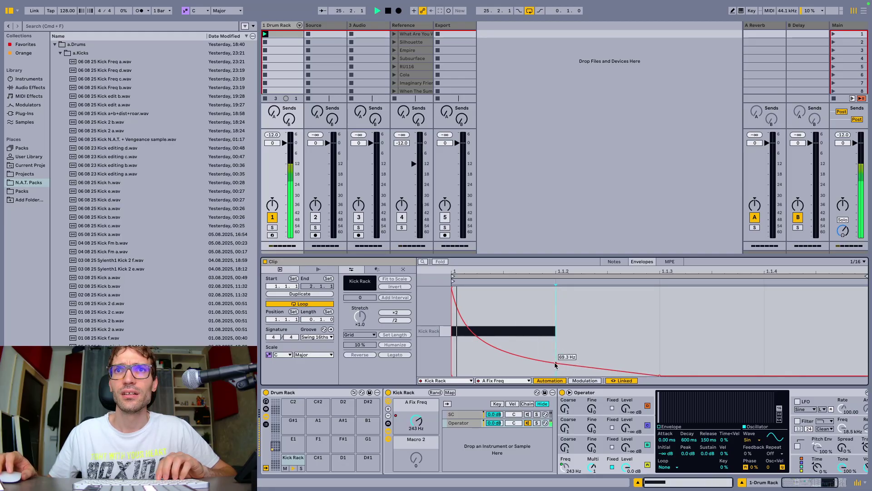
Move the envelope's middle breakpoint off-grid, closer to the clip start, at about 87.7 Hz, and audition the kick loop.
{"action": "left_click_drag", "start_coordinate": [555, 362], "coordinate": [495, 362]}
{"action": "key", "text": "space"}
{"action": "left_click", "coordinate": [506, 342]}
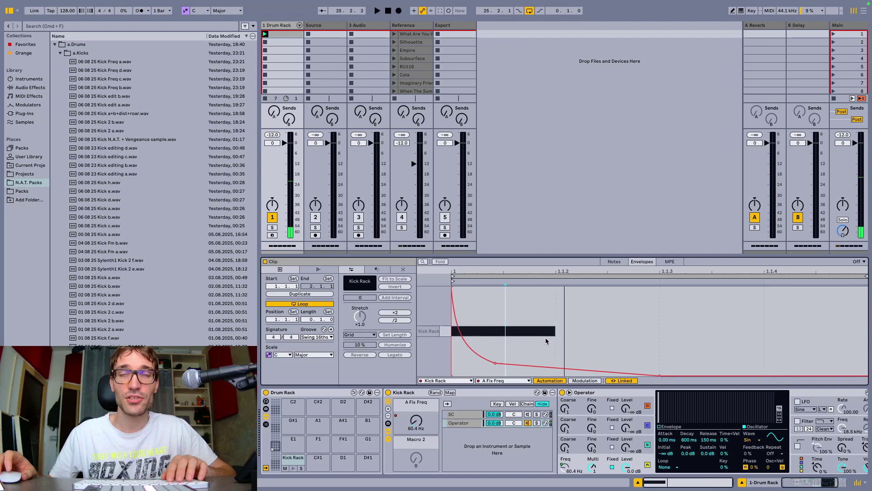
{"action": "mouse_move", "coordinate": [495, 363]}
{"action": "left_mouse_down"}
{"action": "mouse_move", "coordinate": [508, 355]}
{"action": "mouse_move", "coordinate": [478, 366]}
{"action": "mouse_move", "coordinate": [518, 318]}
{"action": "mouse_move", "coordinate": [531, 356]}
{"action": "mouse_move", "coordinate": [520, 336]}
{"action": "mouse_move", "coordinate": [488, 353]}
{"action": "left_mouse_up"}
{"action": "key", "text": "space"}
{"action": "key", "text": "space"}
{"action": "key", "text": "space"}
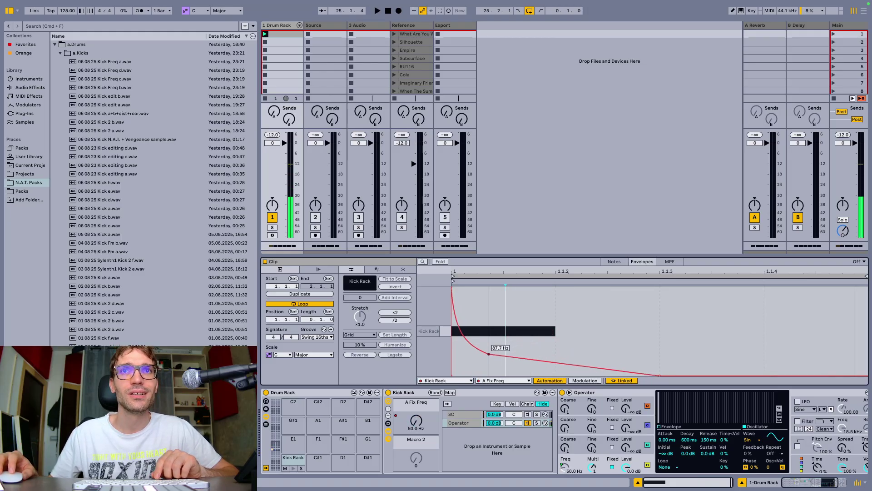
{"action": "key", "text": "space"}
Load Visu from Favorites onto the Drum Rack track, shrink its window, dismiss the update notice and move the window down.
{"action": "left_click", "coordinate": [24, 44]}
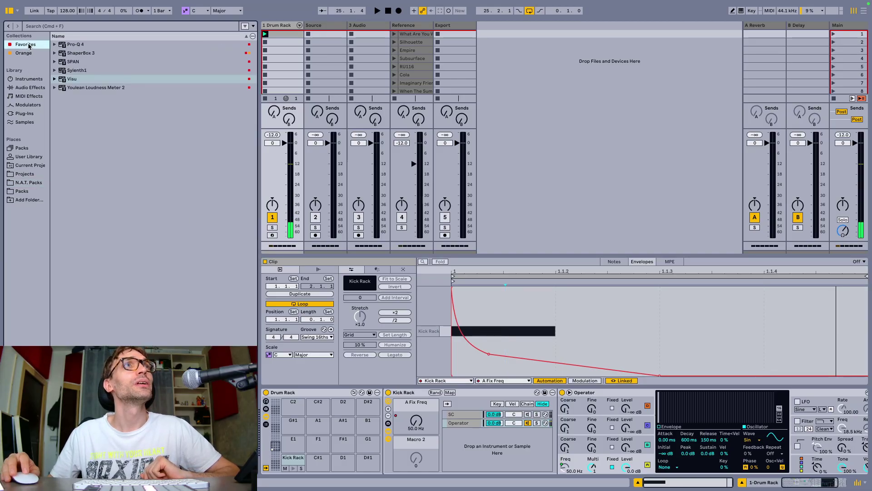
{"action": "double_click", "coordinate": [79, 79]}
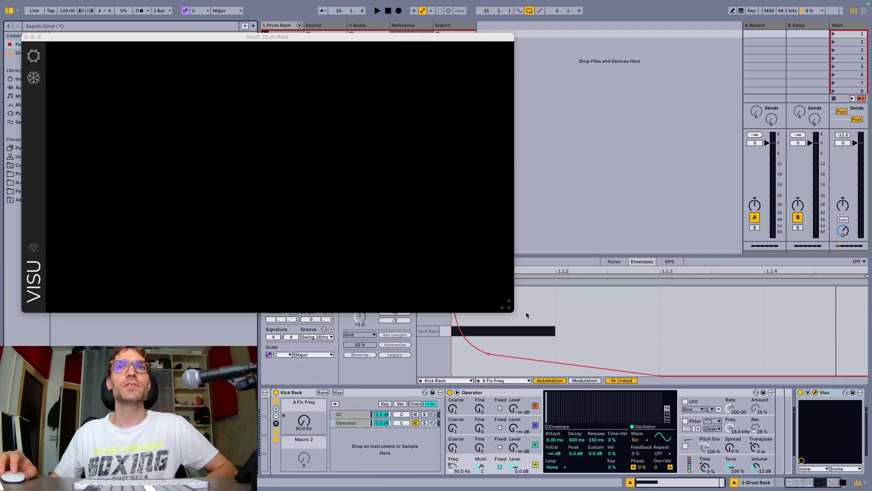
{"action": "left_click_drag", "start_coordinate": [508, 311], "coordinate": [369, 231]}
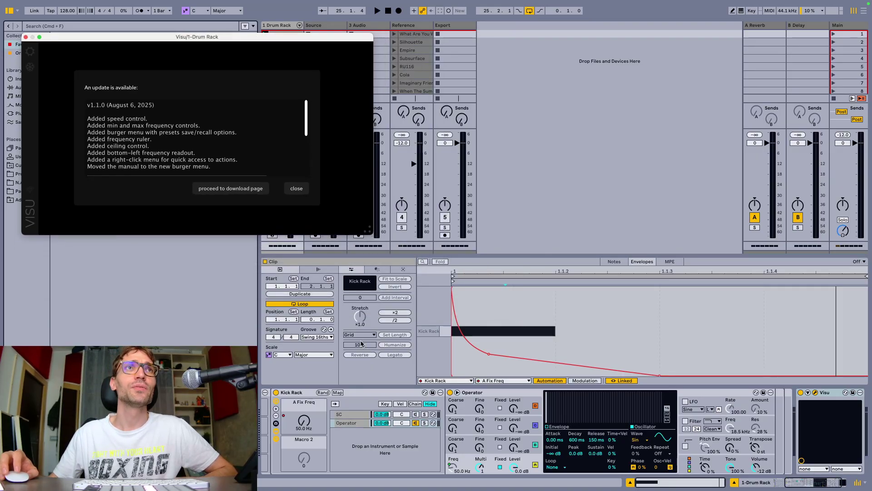
{"action": "left_click", "coordinate": [297, 189]}
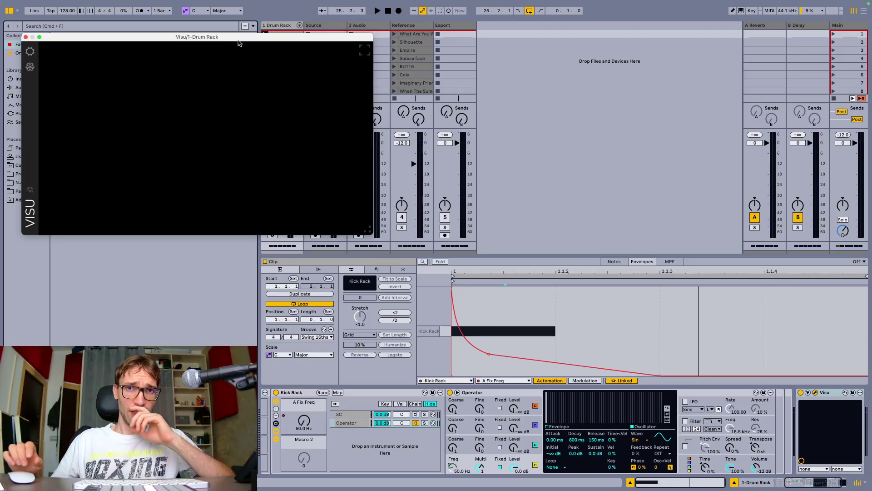
{"action": "left_click_drag", "start_coordinate": [241, 34], "coordinate": [242, 169]}
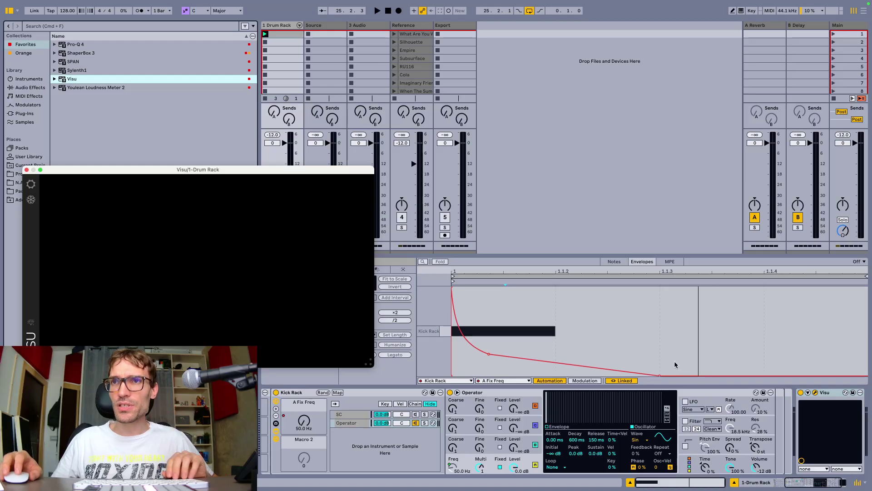
Inspect Operator's pitch envelope settings, then return to the oscillator A display.
{"action": "left_click", "coordinate": [690, 441]}
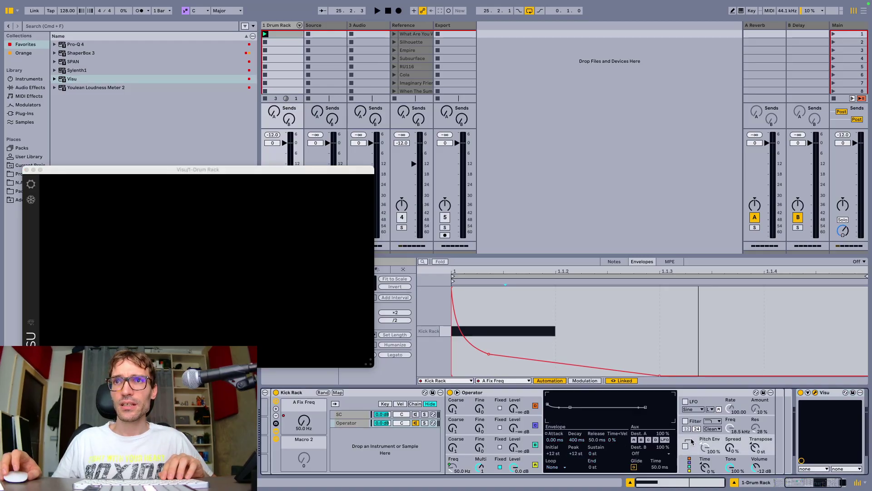
{"action": "left_click", "coordinate": [519, 469]}
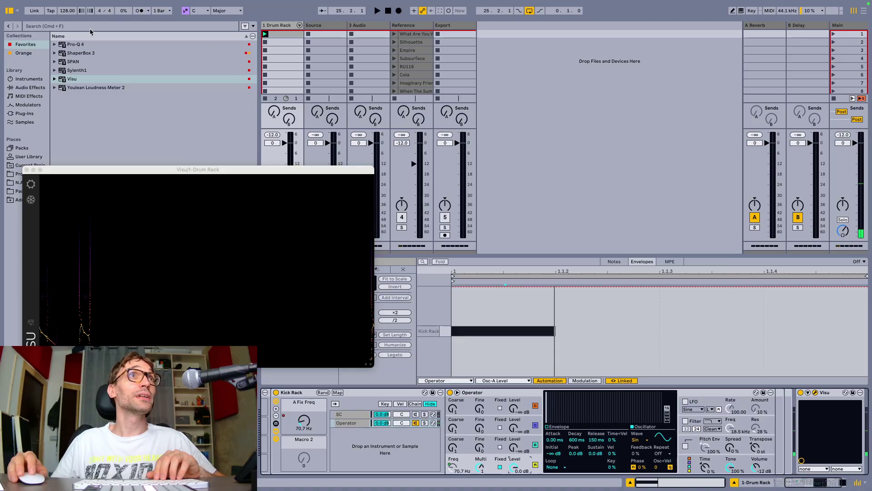
Load ShaperBox 3 after Visu, add its Oscilloscope, and set the scope length to 1/4.
{"action": "double_click", "coordinate": [81, 53]}
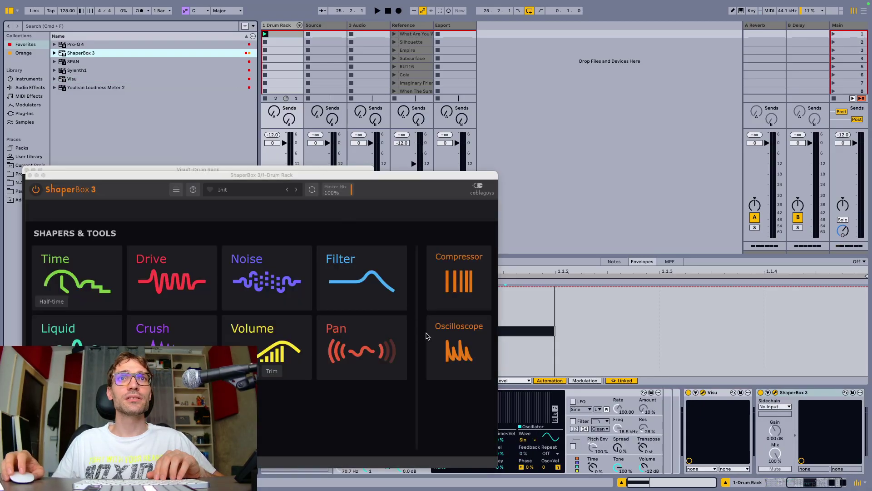
{"action": "left_click", "coordinate": [425, 338]}
{"action": "left_click", "coordinate": [424, 446]}
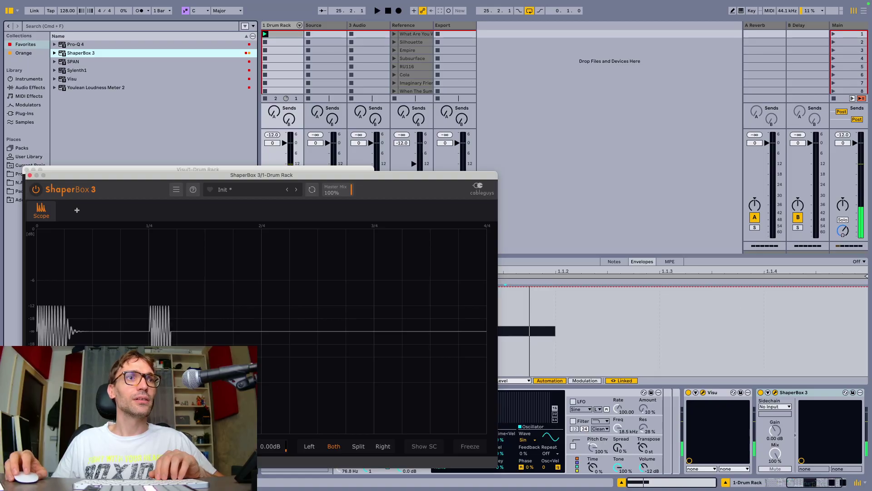
{"action": "mouse_move", "coordinate": [96, 175]}
{"action": "left_mouse_down"}
{"action": "mouse_move", "coordinate": [248, 127]}
{"action": "mouse_move", "coordinate": [384, 54]}
{"action": "left_mouse_up"}
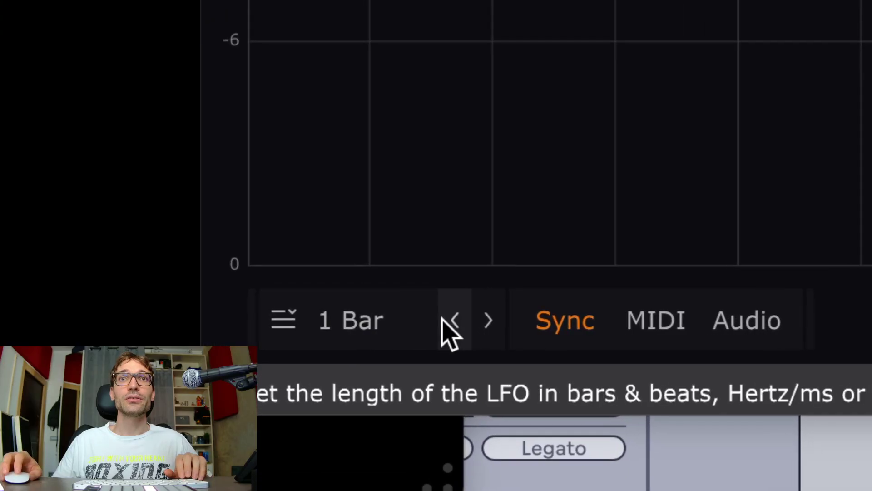
{"action": "left_click", "coordinate": [371, 326]}
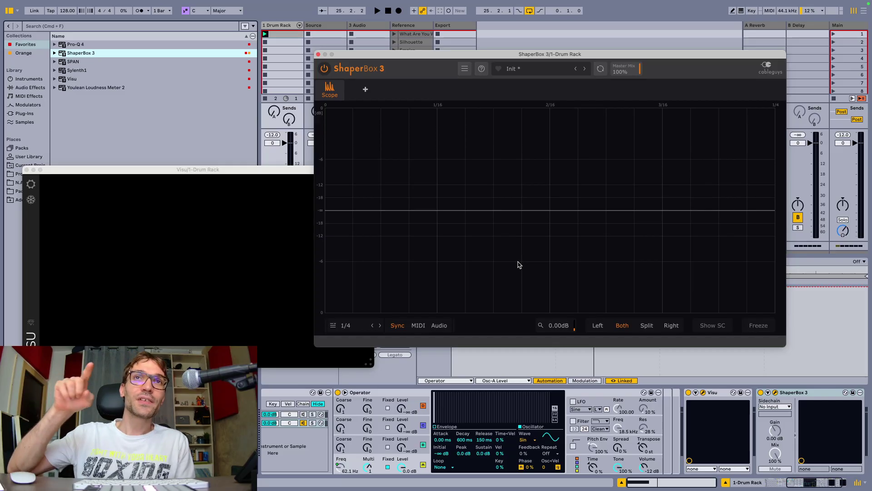
Arrange the Visu and ShaperBox 3 windows beside each other and list the Audio Effects in the browser.
{"action": "left_click_drag", "start_coordinate": [112, 169], "coordinate": [140, 121]}
{"action": "left_click_drag", "start_coordinate": [359, 57], "coordinate": [417, 55]}
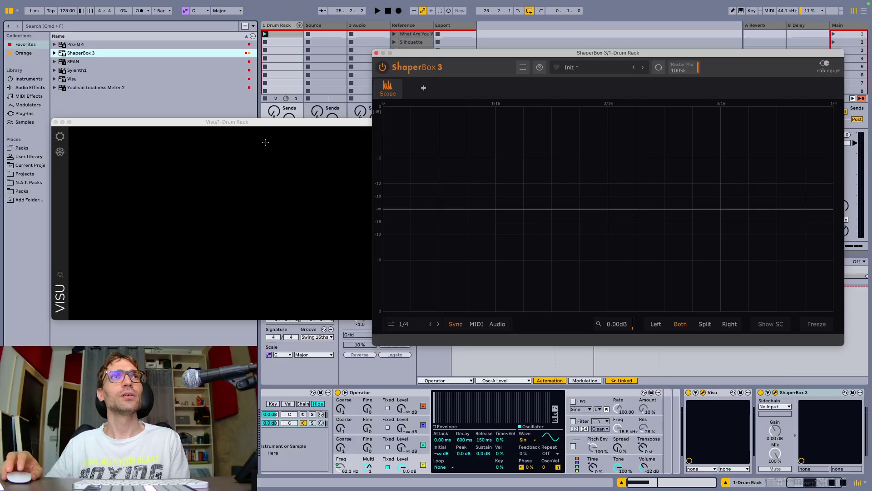
{"action": "left_click", "coordinate": [27, 88]}
{"action": "left_click_drag", "start_coordinate": [88, 122], "coordinate": [120, 69]}
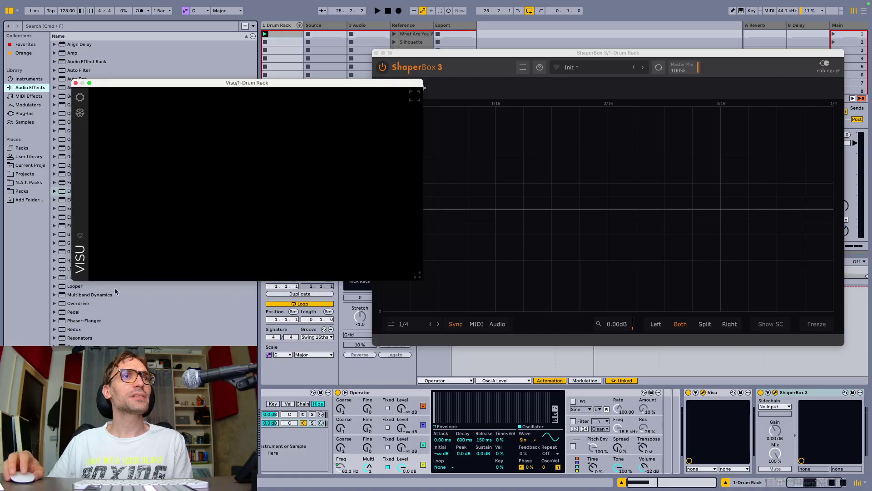
{"action": "left_click", "coordinate": [423, 87]}
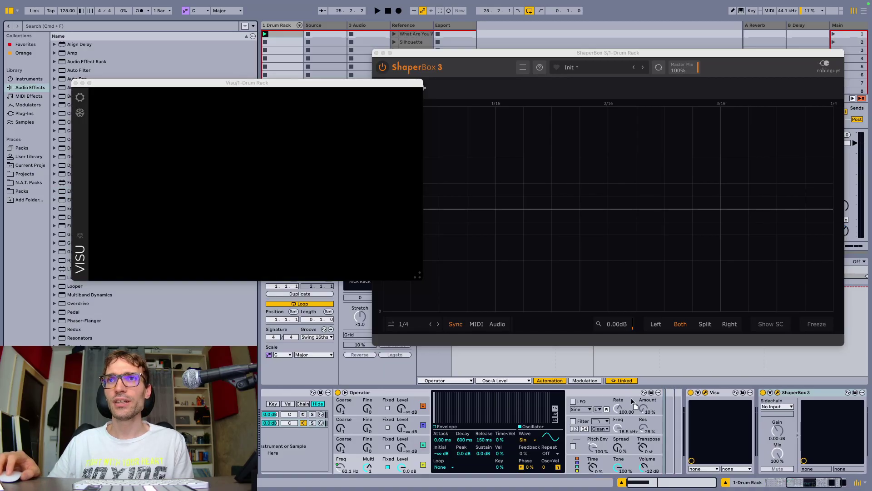
Add a Utility device after Operator, ahead of the Visu and ShaperBox 3 analyzers.
{"action": "key", "text": "super+z"}
{"action": "left_click", "coordinate": [669, 393]}
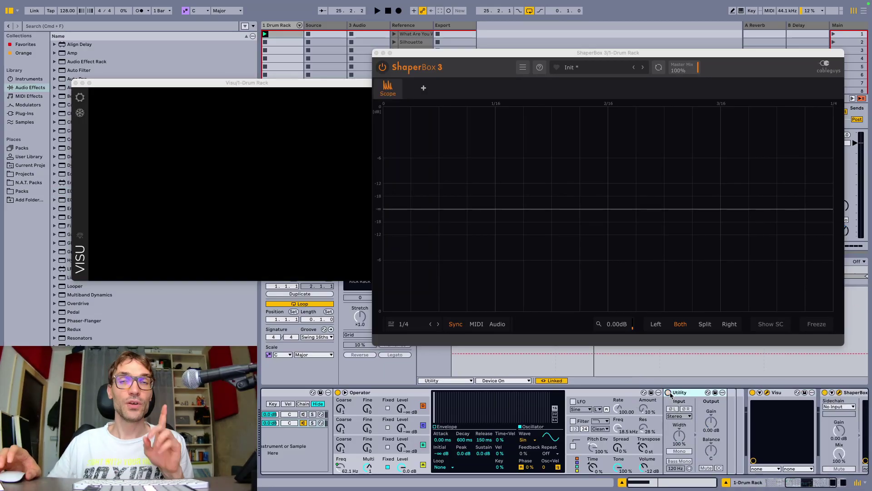
{"action": "scroll", "coordinate": [670, 394], "scroll_direction": "right", "scroll_amount": 3}
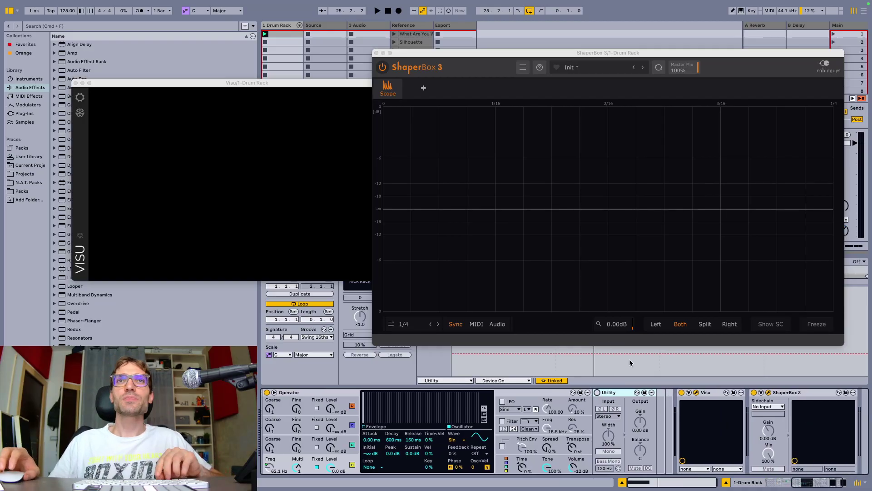
{"action": "scroll", "coordinate": [581, 427], "scroll_direction": "left", "scroll_amount": 5}
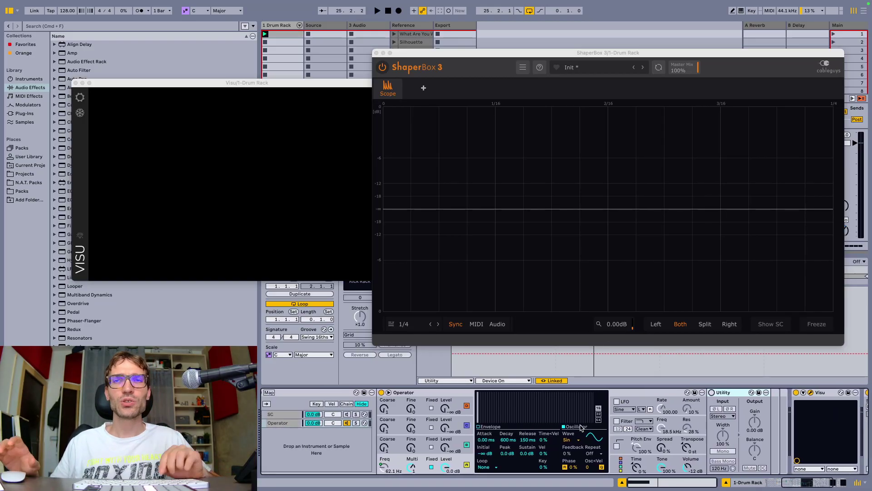
Set oscillator A's envelope loop mode to Trigger and its decay to 300 ms.
{"action": "left_click", "coordinate": [485, 468]}
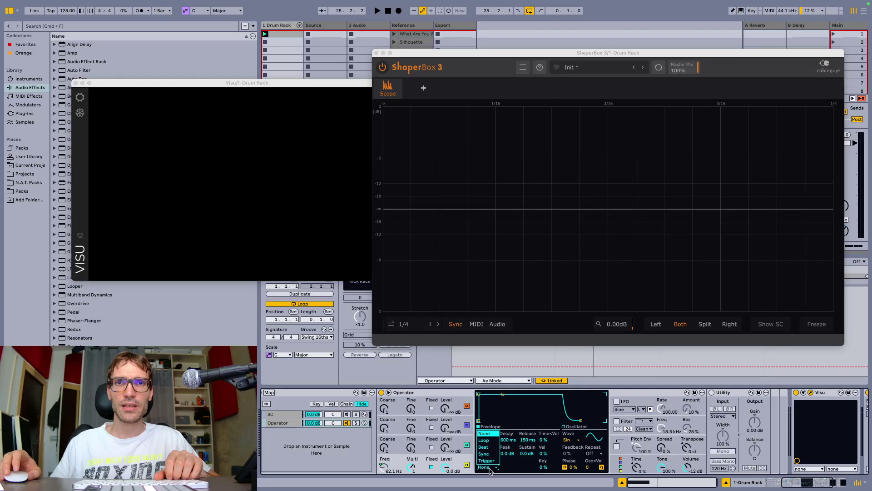
{"action": "left_click", "coordinate": [489, 464]}
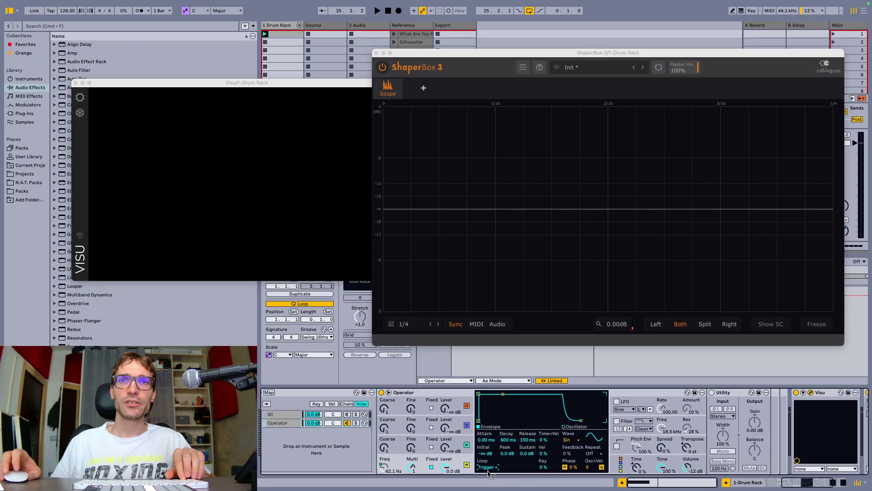
{"action": "left_click", "coordinate": [533, 403]}
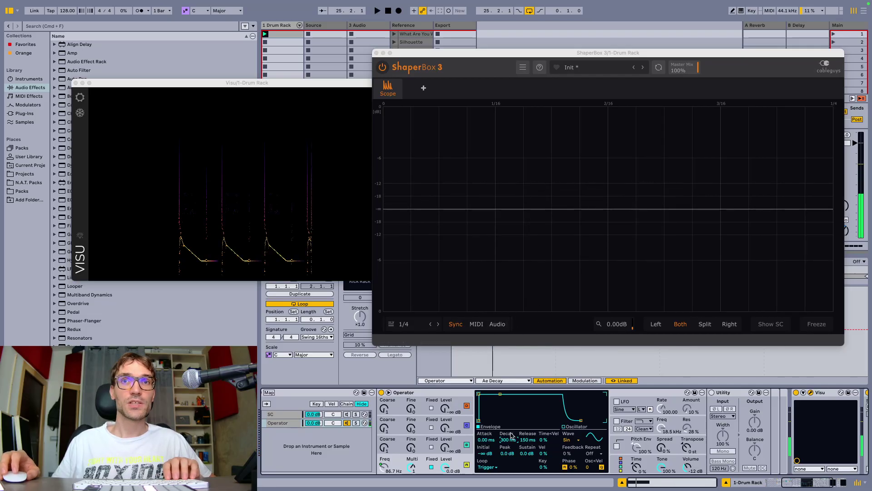
Set oscillator A's envelope release to 100 ms and its decay to 400 ms.
{"action": "left_click", "coordinate": [529, 442]}
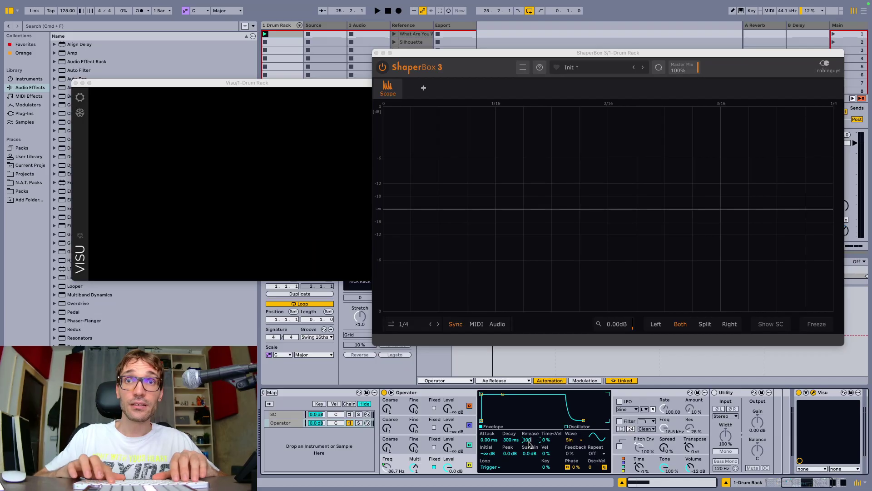
{"action": "key", "text": "space"}
{"action": "left_click", "coordinate": [512, 440]}
{"action": "type", "text": "400"}
{"action": "key", "text": "Return"}
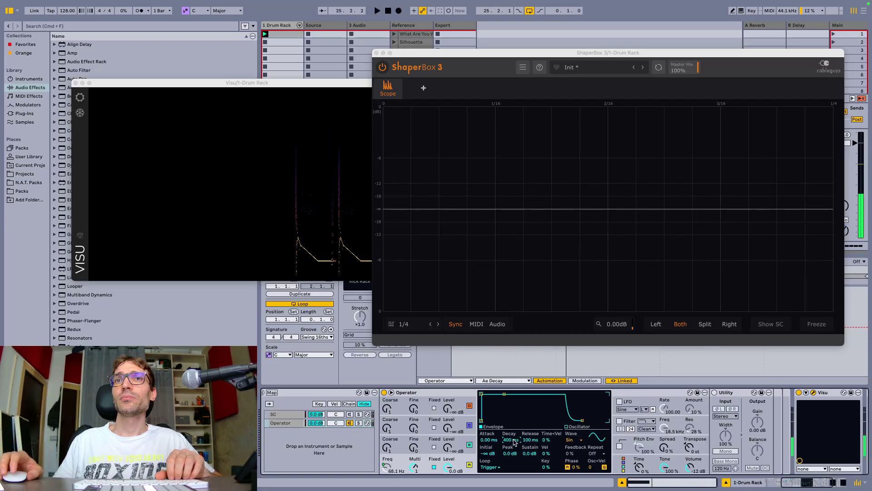
Show Operator's global settings and reduce its voice count to 1.
{"action": "left_click", "coordinate": [616, 467]}
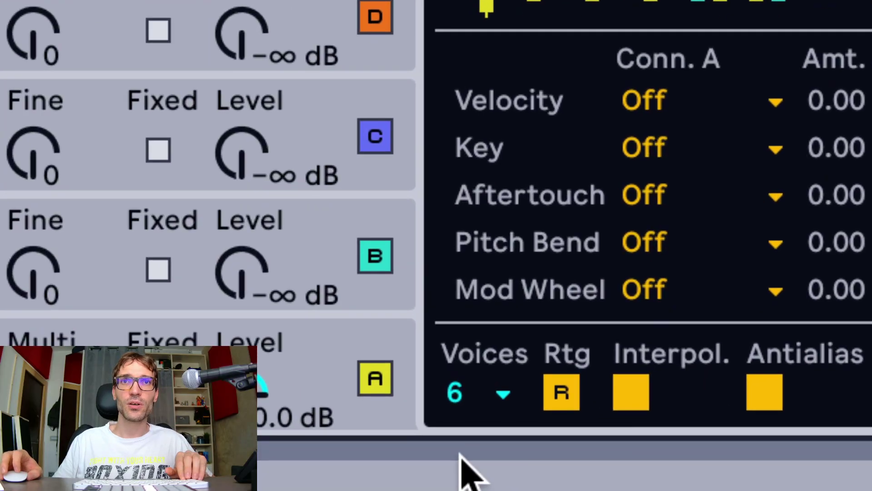
{"action": "left_click", "coordinate": [485, 471]}
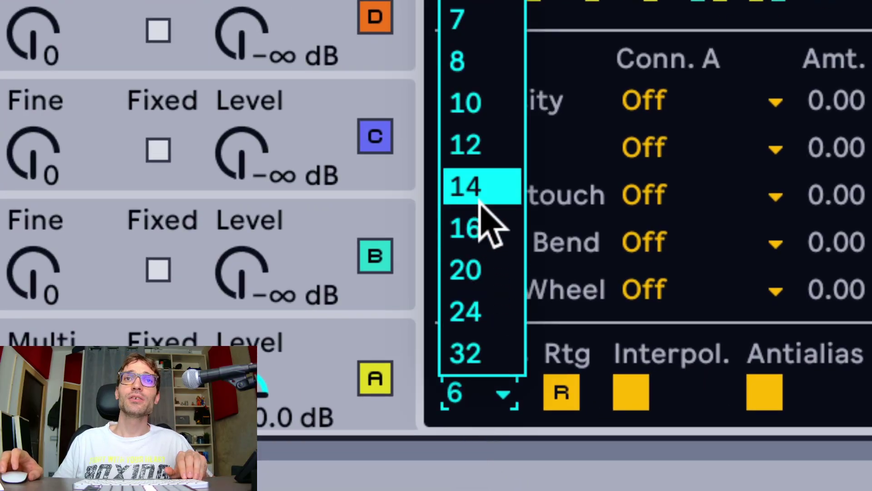
{"action": "key", "text": "Up"}
{"action": "key", "text": "Up"}
{"action": "key", "text": "Up"}
{"action": "key", "text": "Up"}
{"action": "key", "text": "Up"}
{"action": "key", "text": "Up"}
{"action": "key", "text": "Up"}
{"action": "key", "text": "Up"}
{"action": "key", "text": "Return"}
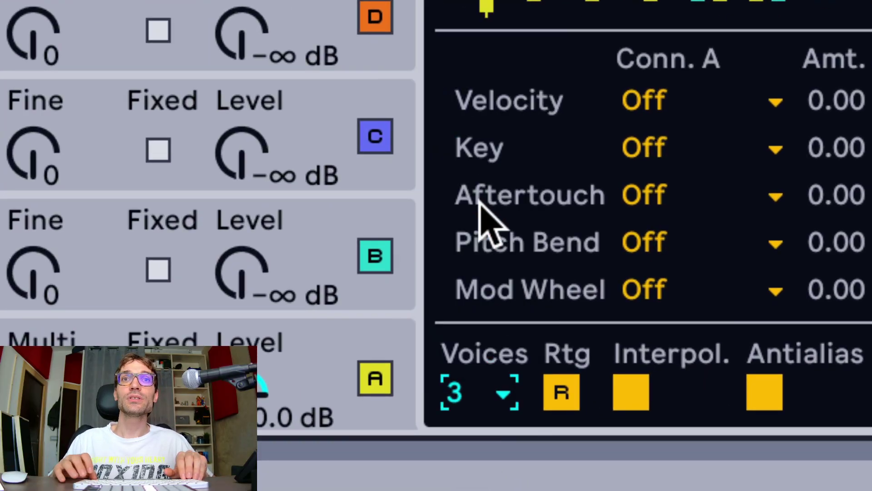
{"action": "key", "text": "Up"}
{"action": "key", "text": "Up"}
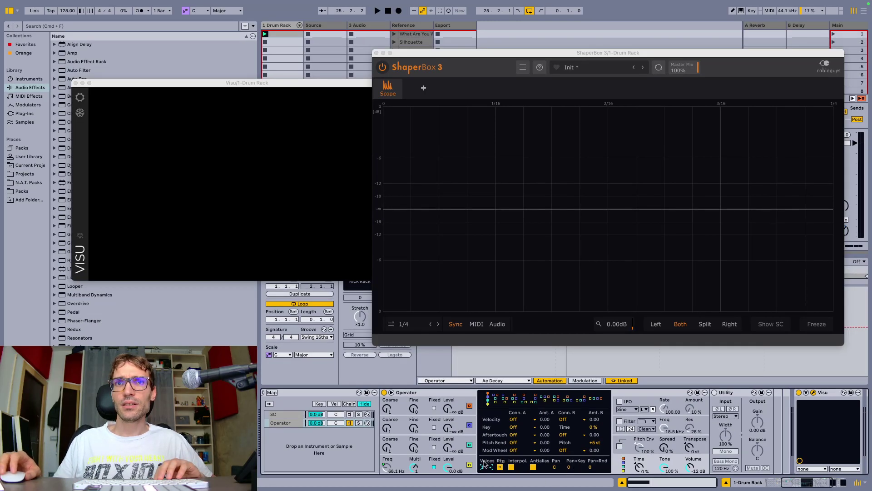
Play back the kick, return to oscillator A's envelope and set its decay to 380 ms.
{"action": "key", "text": "a"}
{"action": "key", "text": "a"}
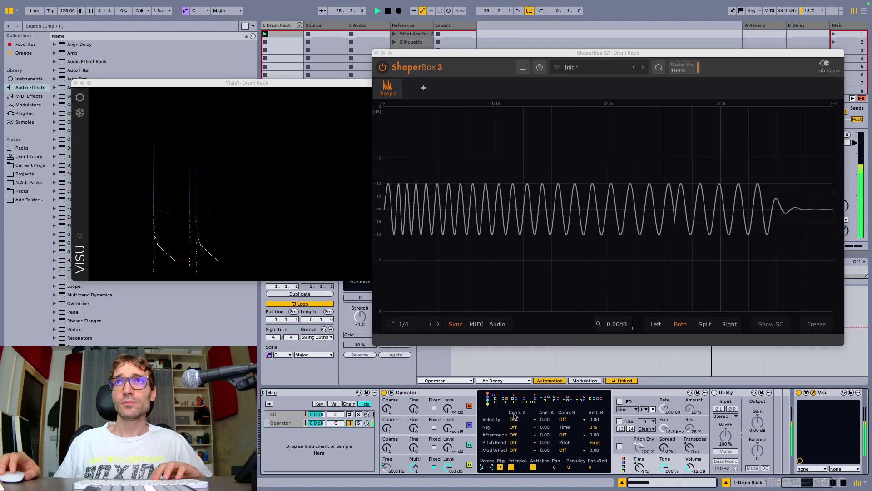
{"action": "left_click", "coordinate": [473, 460]}
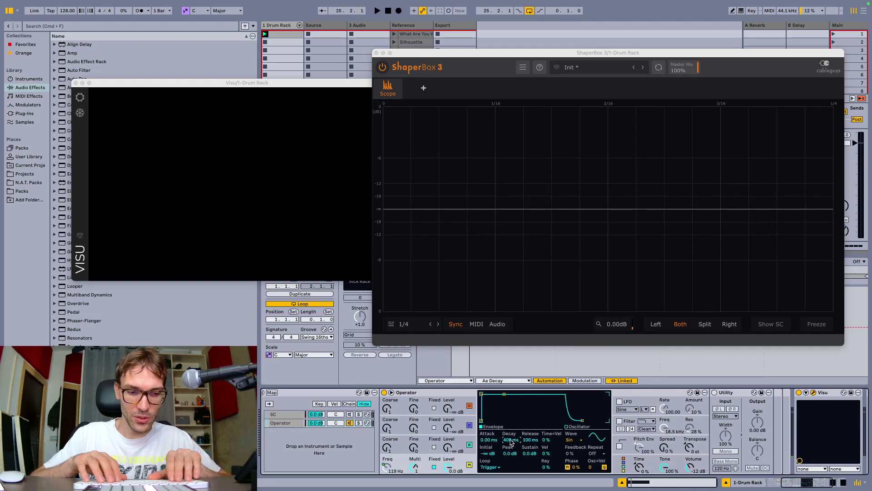
{"action": "type", "text": "380"}
{"action": "key", "text": "Return"}
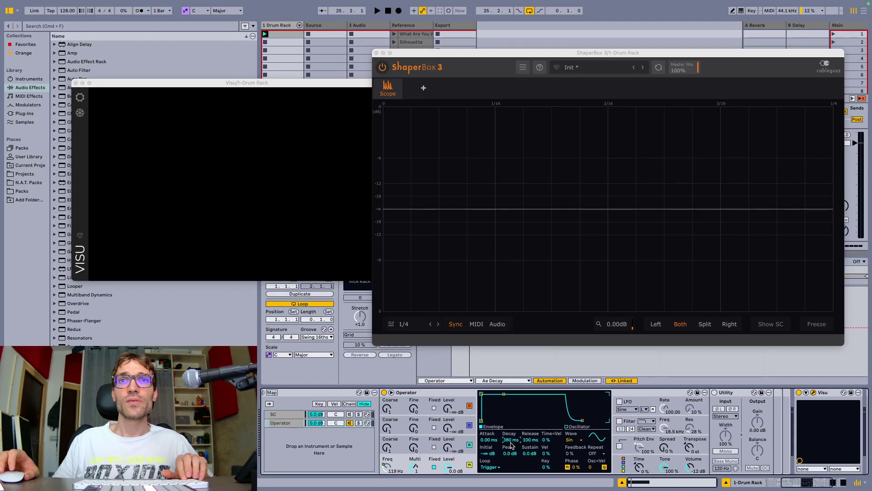
Set oscillator A's envelope release to 50 ms, playing the kick before and after to check the waveform in the oscilloscope.
{"action": "key", "text": "space"}
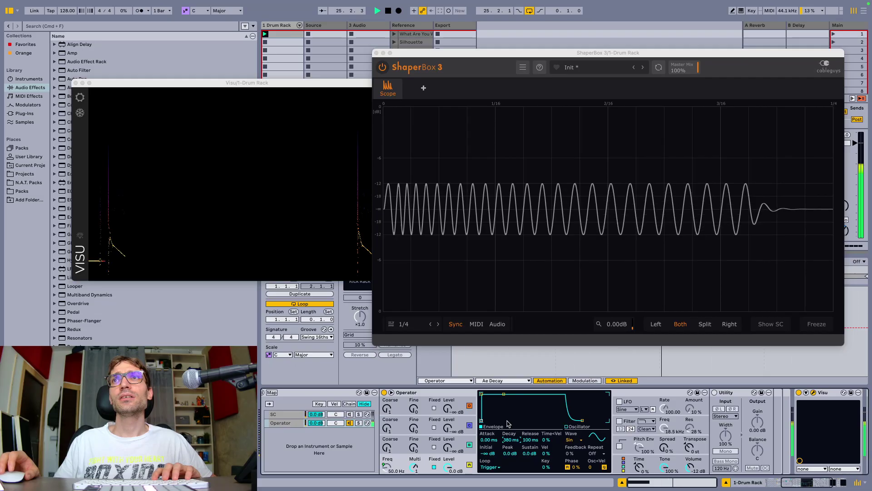
{"action": "key", "text": "space"}
{"action": "left_click", "coordinate": [529, 440]}
{"action": "type", "text": "50"}
{"action": "key", "text": "Return"}
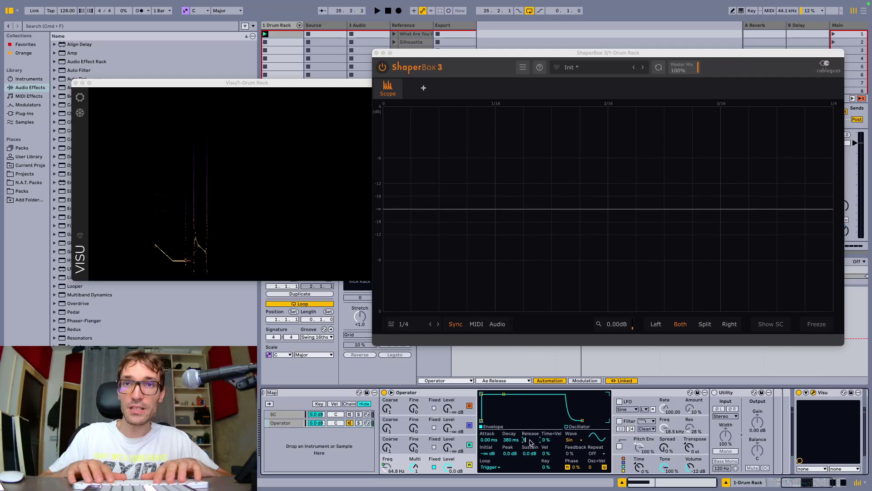
{"action": "key", "text": "space"}
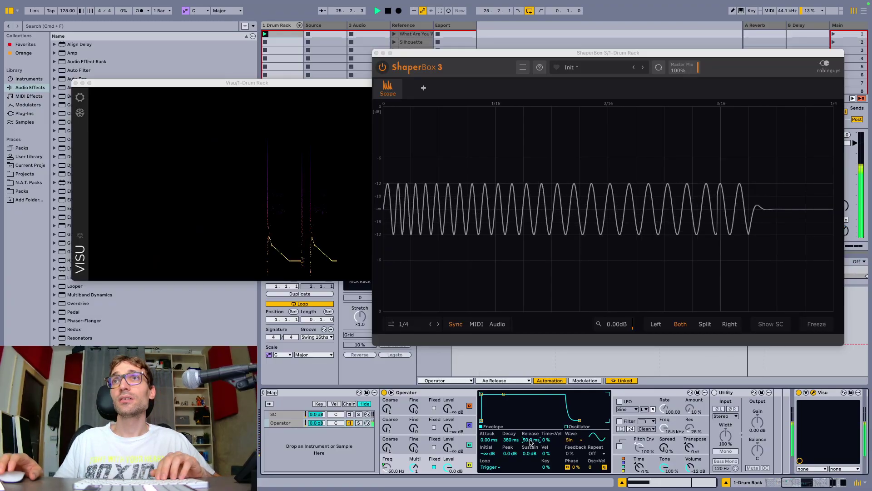
{"action": "key", "text": "space"}
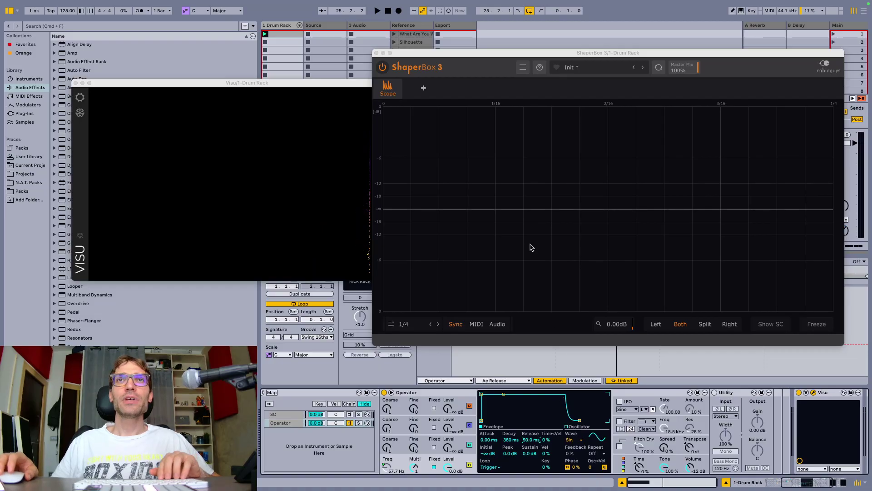
Hide the plug-in windows and group the Utility into an Audio Effect Rack.
{"action": "key", "text": "a"}
{"action": "key", "text": "a"}
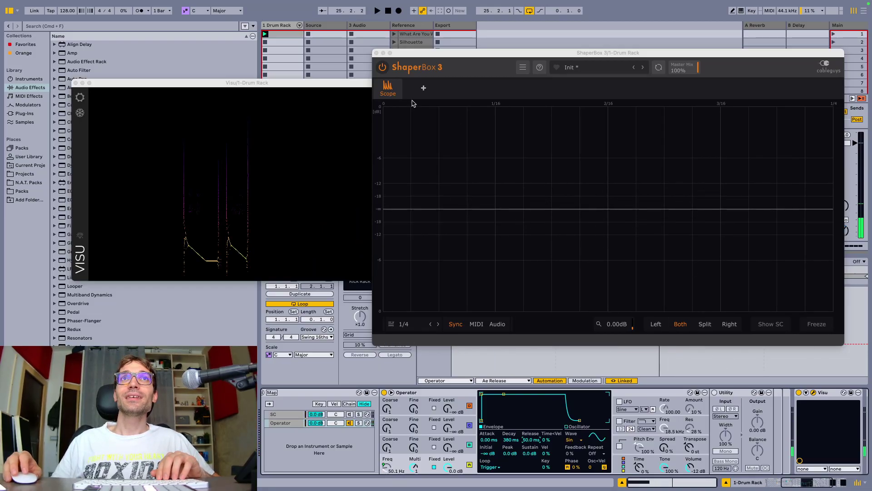
{"action": "key", "text": "super+alt+p"}
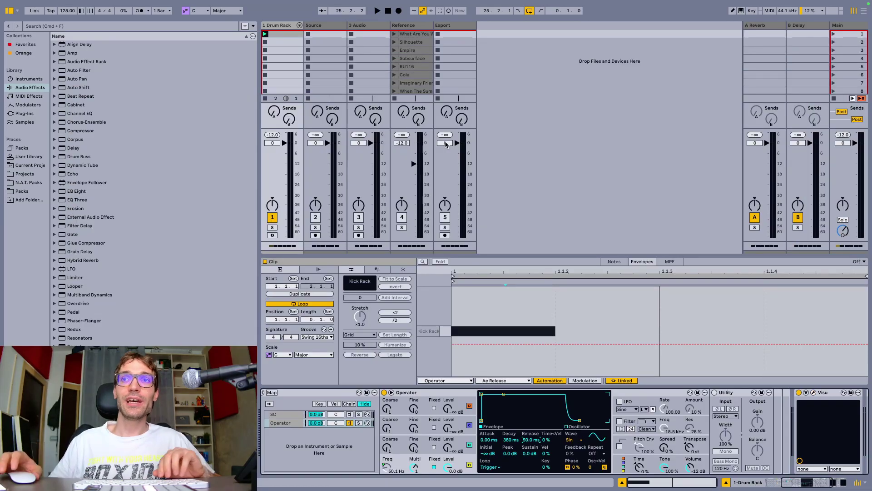
{"action": "left_click", "coordinate": [732, 393]}
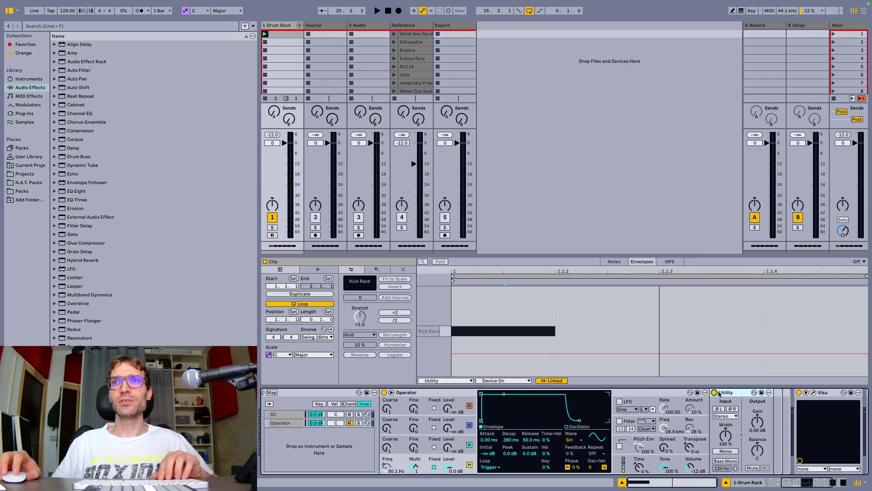
{"action": "key", "text": "super+g"}
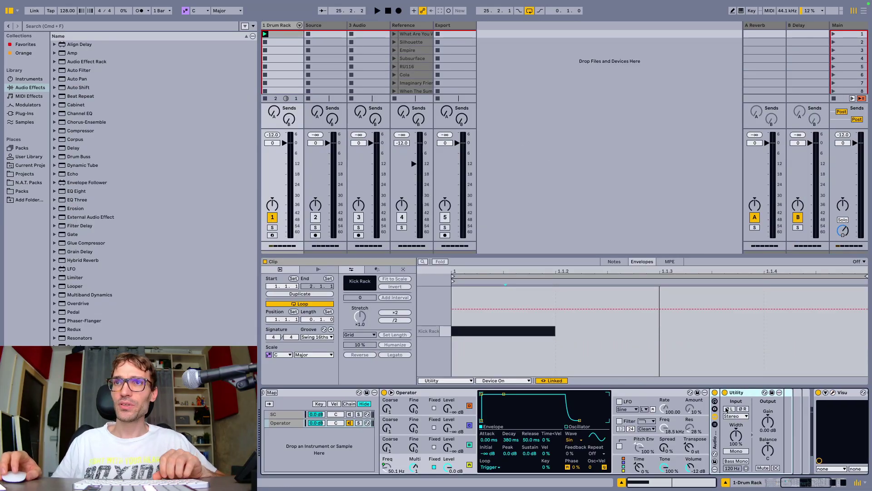
Map the Utility's Gain to the first rack macro and reduce the rack to that single macro.
{"action": "right_click", "coordinate": [767, 423]}
{"action": "left_click", "coordinate": [796, 298]}
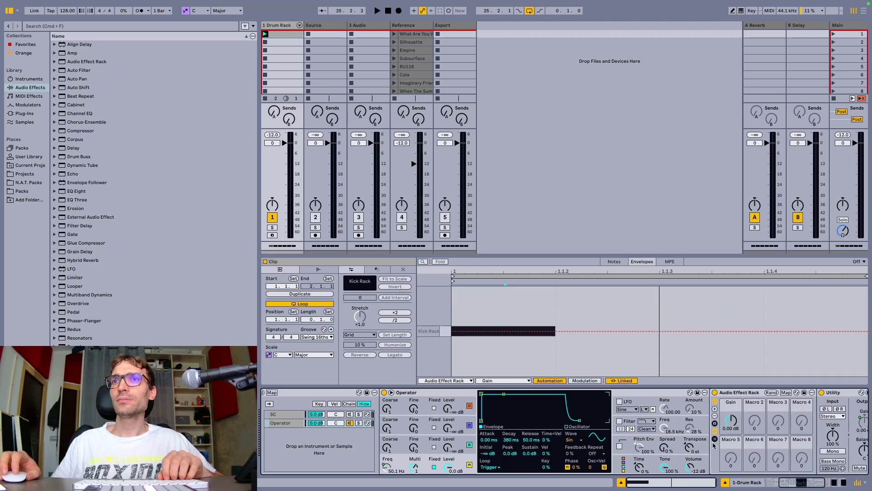
{"action": "left_click", "coordinate": [714, 416]}
{"action": "left_click", "coordinate": [715, 415]}
{"action": "left_click", "coordinate": [714, 415]}
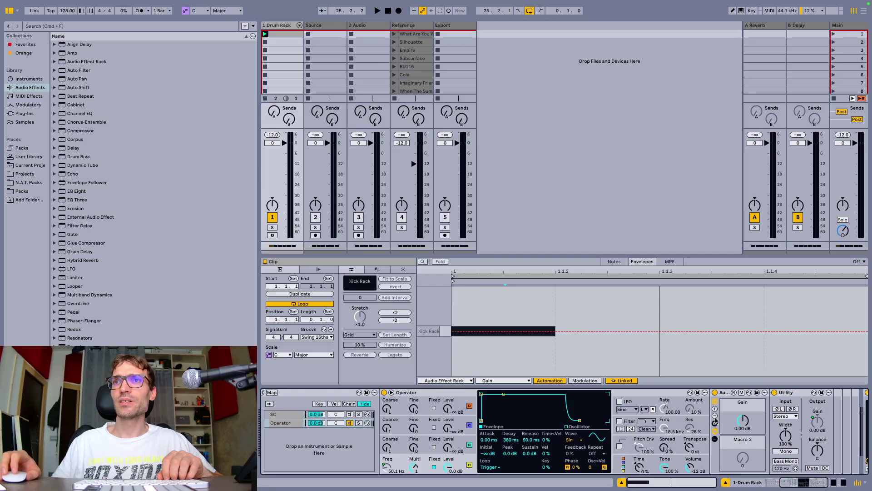
{"action": "left_click", "coordinate": [714, 415]}
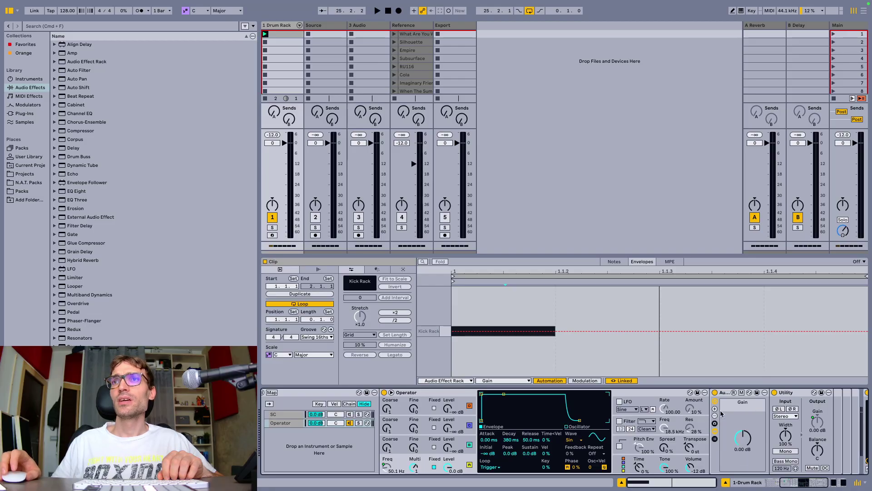
Limit the Gain macro mapping to a maximum of 0 dB, leave mapping mode and raise the macro to 0 dB.
{"action": "left_click", "coordinate": [742, 394]}
{"action": "left_click", "coordinate": [224, 44]}
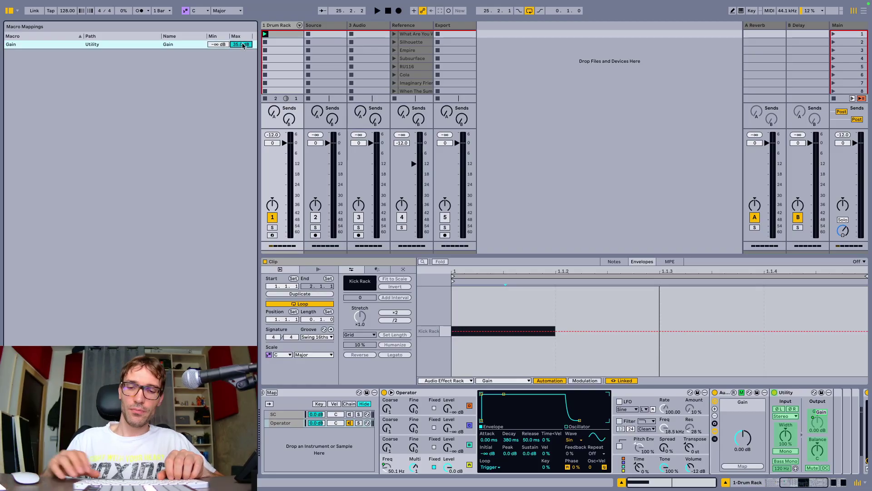
{"action": "left_click", "coordinate": [243, 44]}
{"action": "type", "text": "0"}
{"action": "key", "text": "Return"}
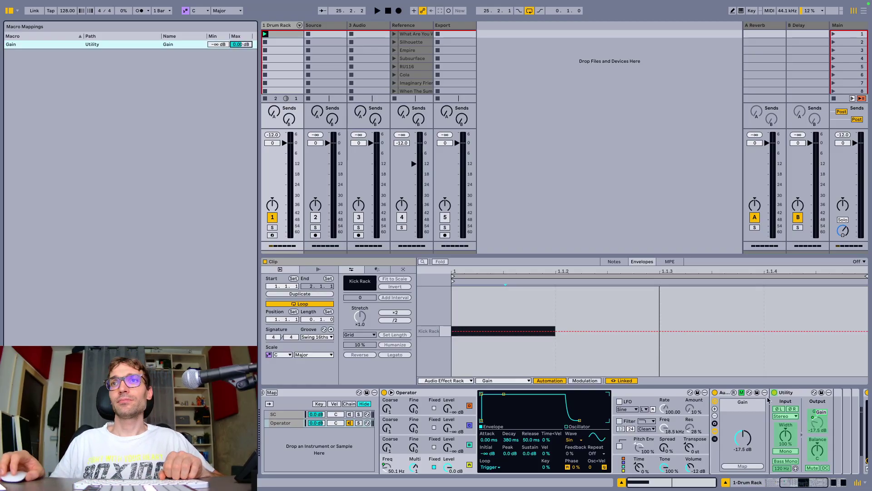
{"action": "left_click", "coordinate": [744, 392]}
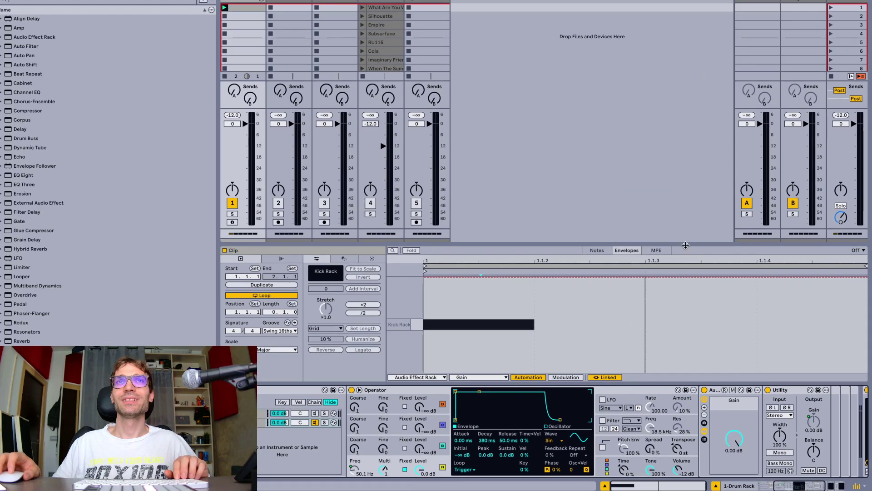
Enlarge the clip view and adjust the mixer height to give the envelope editor more room.
{"action": "left_click_drag", "start_coordinate": [686, 246], "coordinate": [683, 220]}
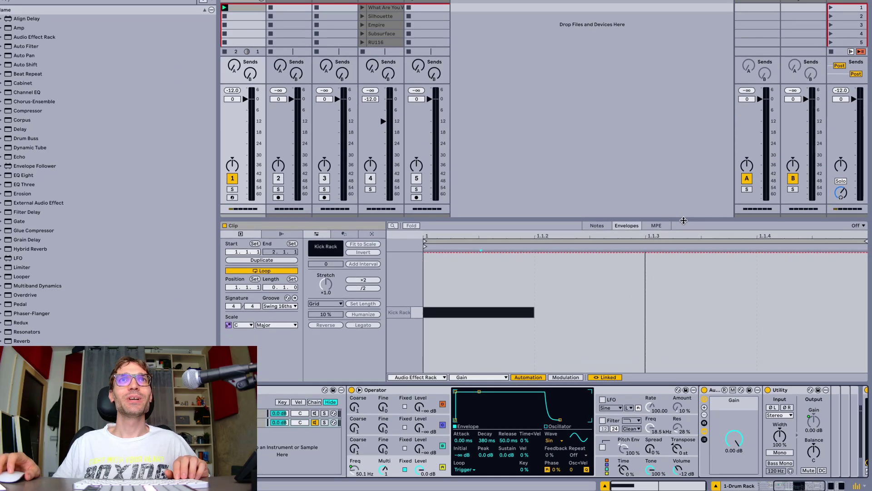
{"action": "left_click_drag", "start_coordinate": [436, 82], "coordinate": [437, 117]}
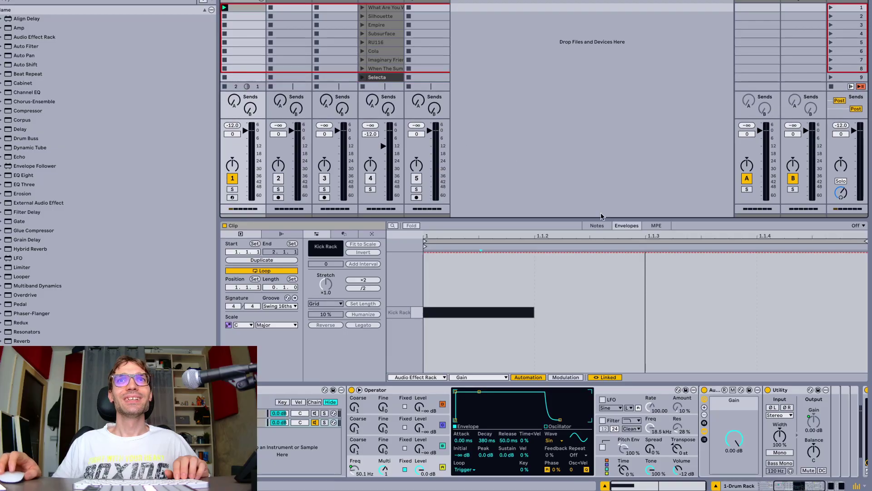
{"action": "left_click_drag", "start_coordinate": [602, 217], "coordinate": [603, 195]}
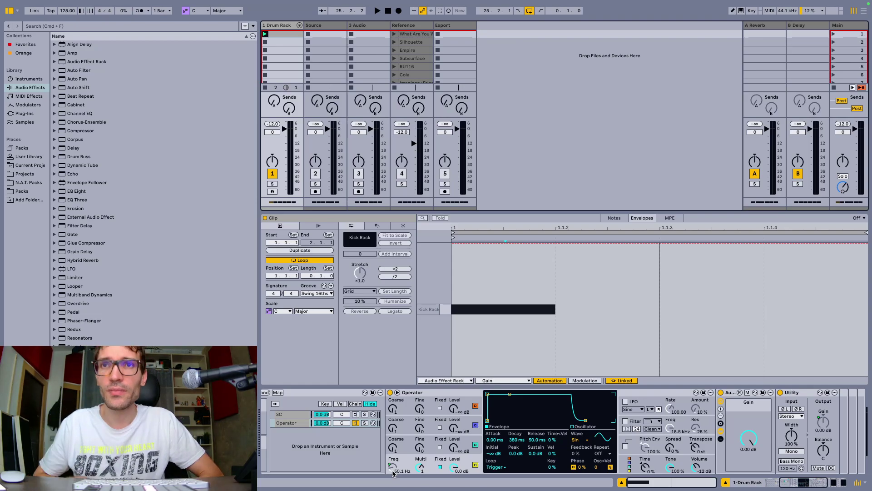
Enable a 1/8 grid and shape the clip's Gain envelope to stay full until 1.1.3, then ramp down to minimum.
{"action": "scroll", "coordinate": [393, 474], "scroll_direction": "right", "scroll_amount": 1}
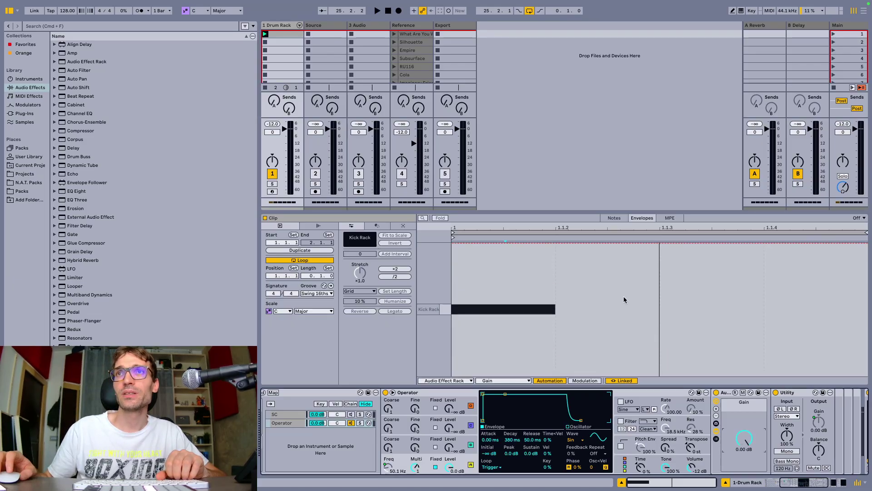
{"action": "key", "text": "super+4"}
{"action": "left_click_drag", "start_coordinate": [731, 288], "coordinate": [654, 364]}
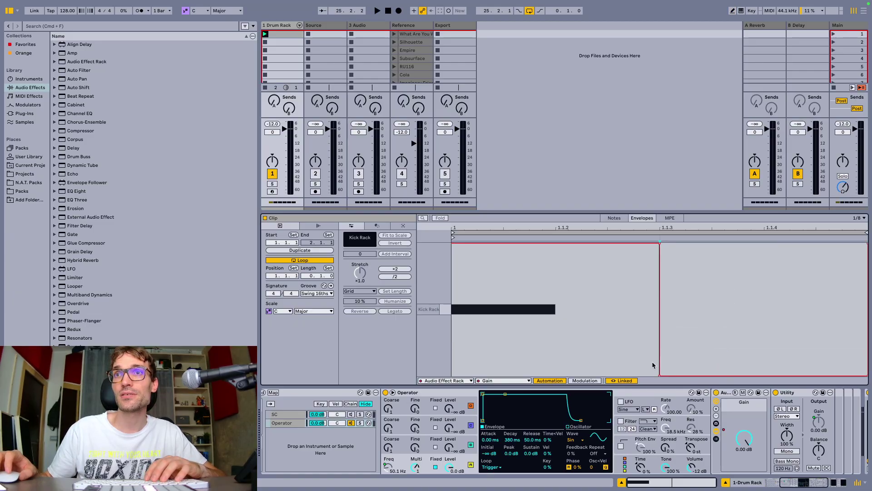
{"action": "key", "text": "super+z"}
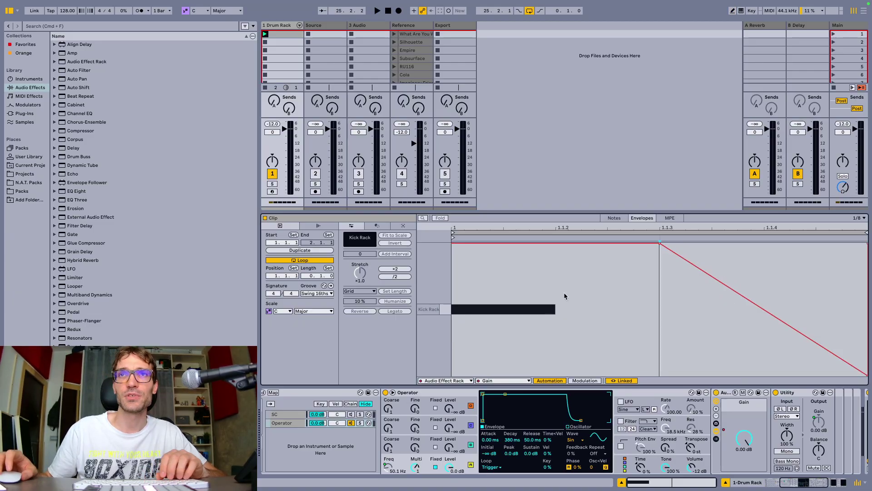
Play the kick briefly and check its waveform and spectrum in the ShaperBox scope and Visu analyzers.
{"action": "key", "text": "super+alt+p"}
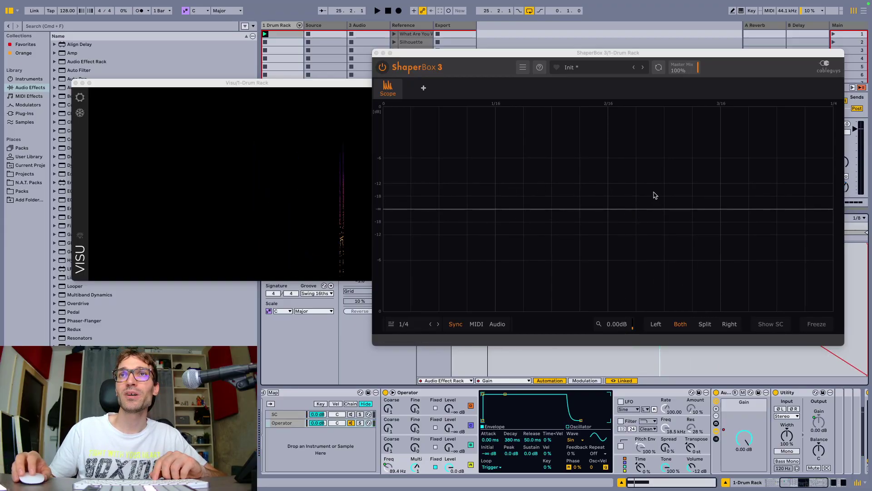
{"action": "key", "text": "space"}
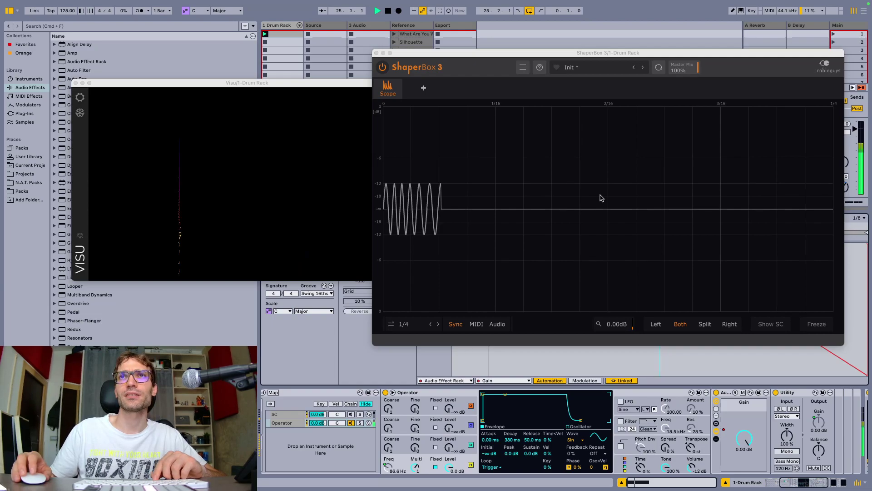
{"action": "key", "text": "space"}
{"action": "key", "text": "super+alt+p"}
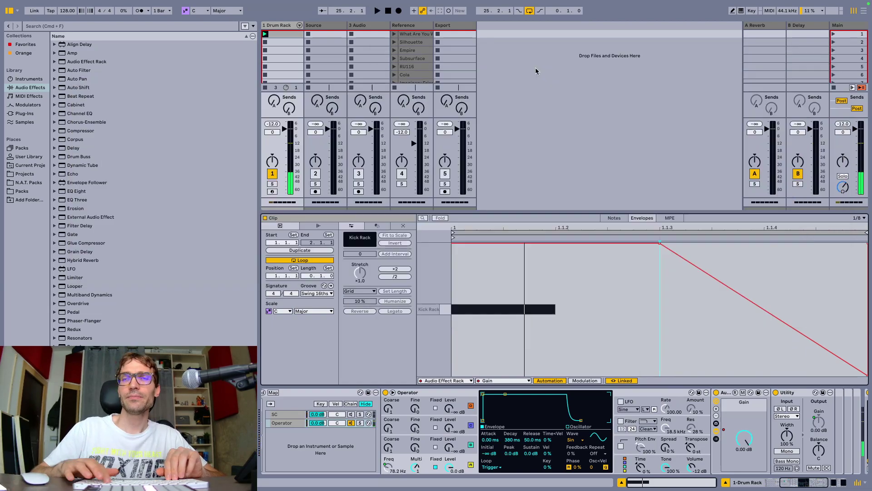
Refine the grid to 1/32 and move the Gain fade to run from midway between 1.1.2 and 1.1.3 to midway between 1.1.3 and 1.1.4.
{"action": "key", "text": "super+1"}
{"action": "key", "text": "super+1"}
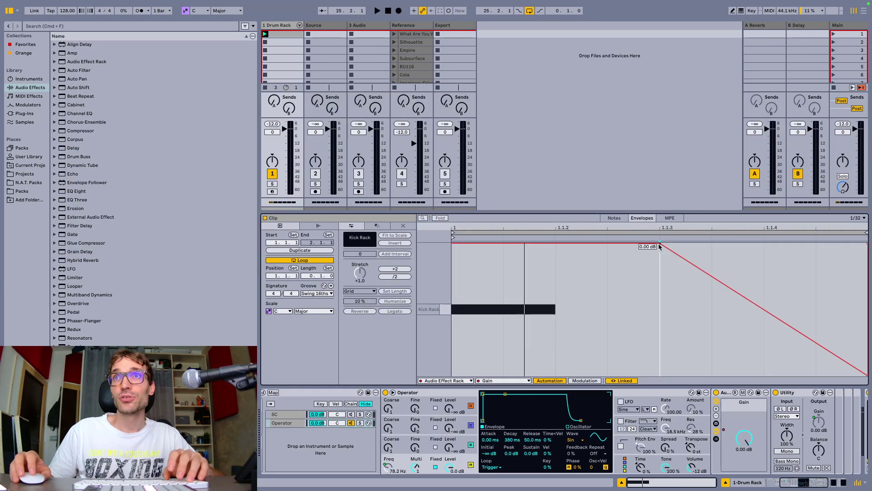
{"action": "left_click_drag", "start_coordinate": [659, 244], "coordinate": [608, 246]}
{"action": "left_click_drag", "start_coordinate": [750, 314], "coordinate": [712, 375]}
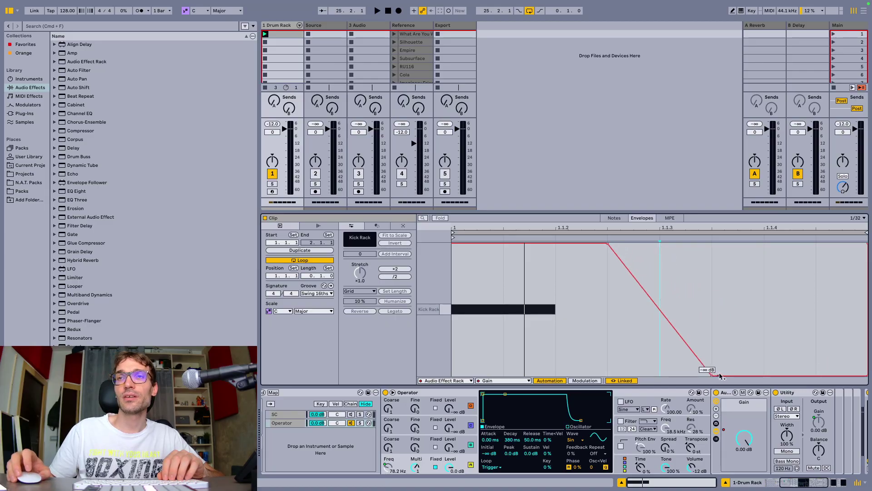
Play the loop with the analyzers shown and examine how the shortened Gain fade shapes the kick's tail.
{"action": "key", "text": "space"}
{"action": "key", "text": "super+alt+p"}
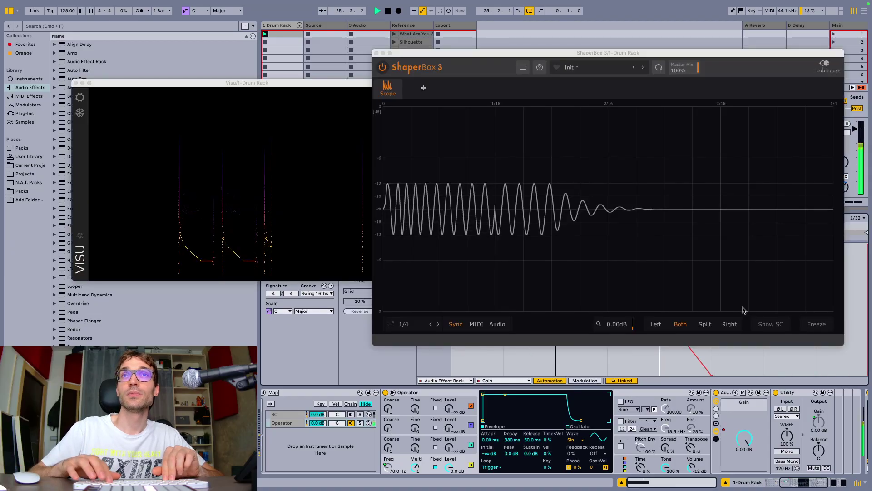
{"action": "key", "text": "space"}
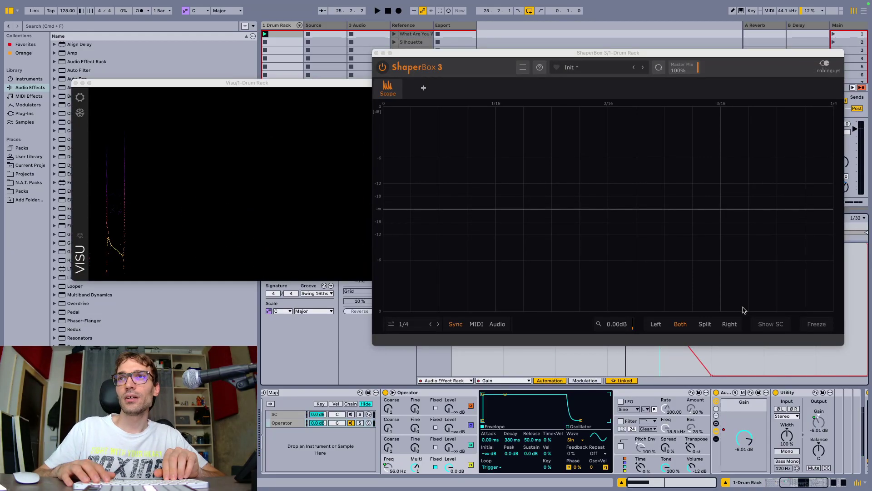
{"action": "key", "text": "super+alt+p"}
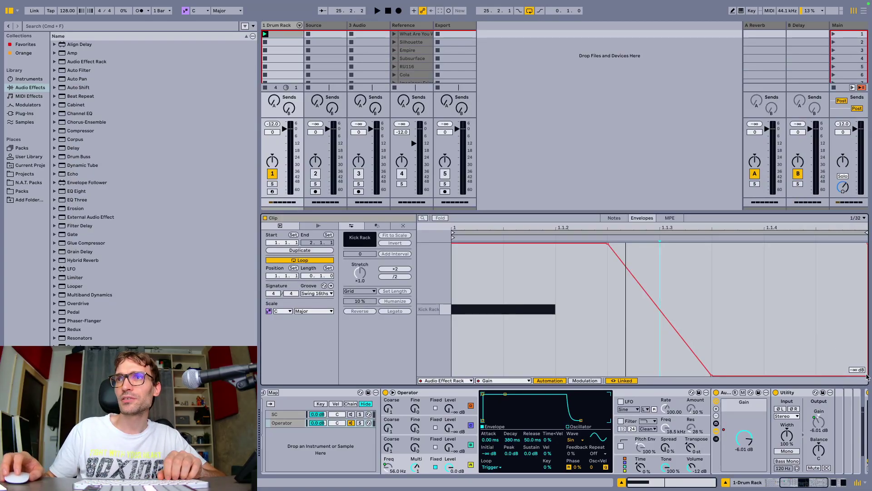
Raise the Gain envelope's end point back to 0 dB at the clip's end and play the kick against the analyzers.
{"action": "left_click_drag", "start_coordinate": [868, 377], "coordinate": [867, 244]}
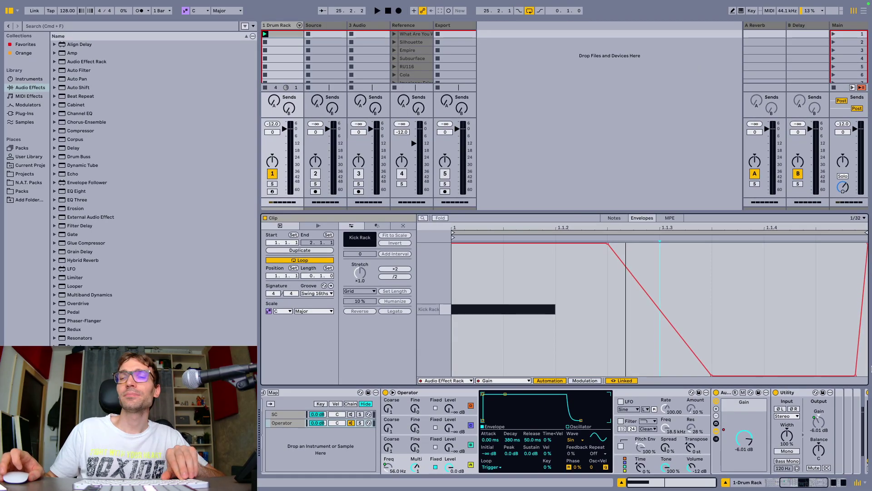
{"action": "key", "text": "space"}
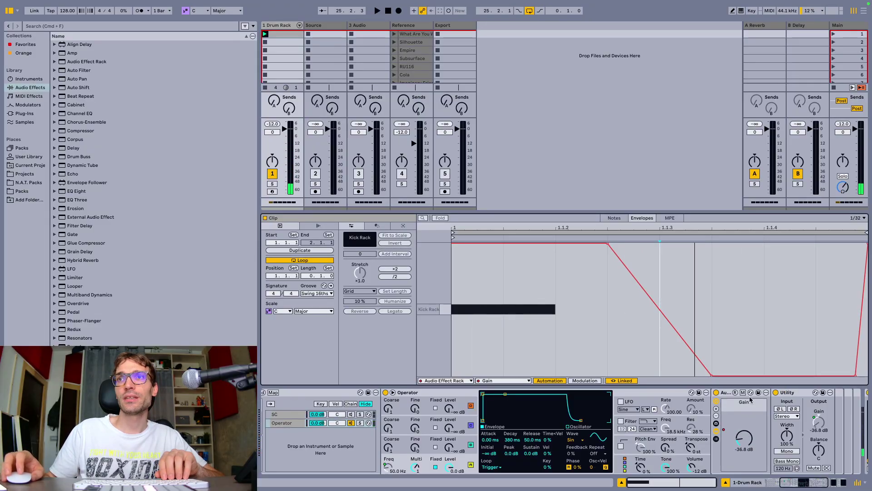
{"action": "key", "text": "super+alt+p"}
{"action": "key", "text": "space"}
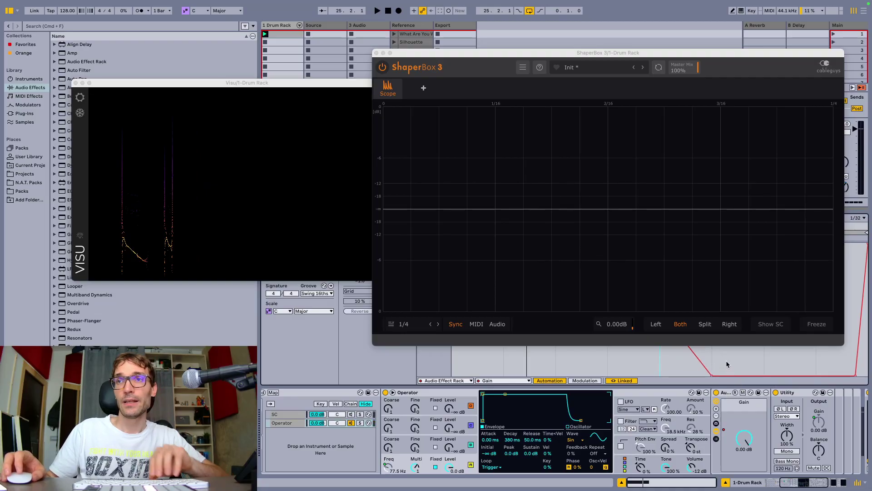
{"action": "key", "text": "super+alt+p"}
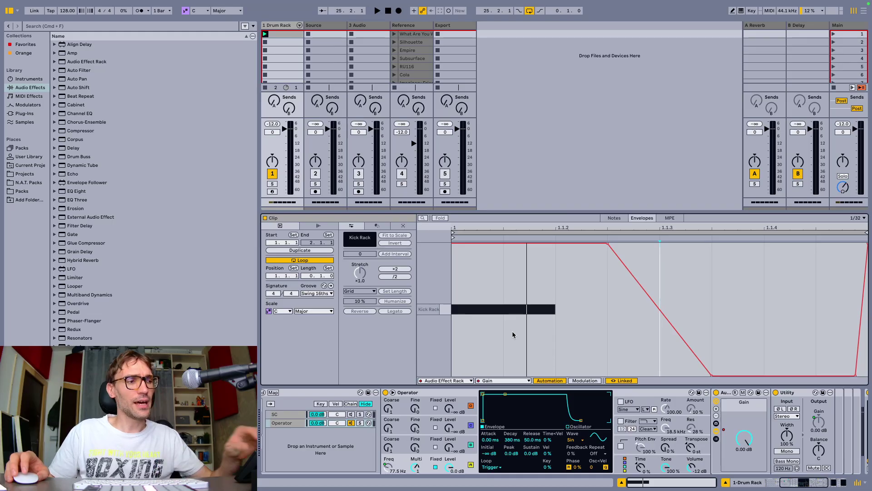
Close the ShaperBox scope, enlarge the Visu window and play the loop to view the kick's frequency curve.
{"action": "key", "text": "super+alt+p"}
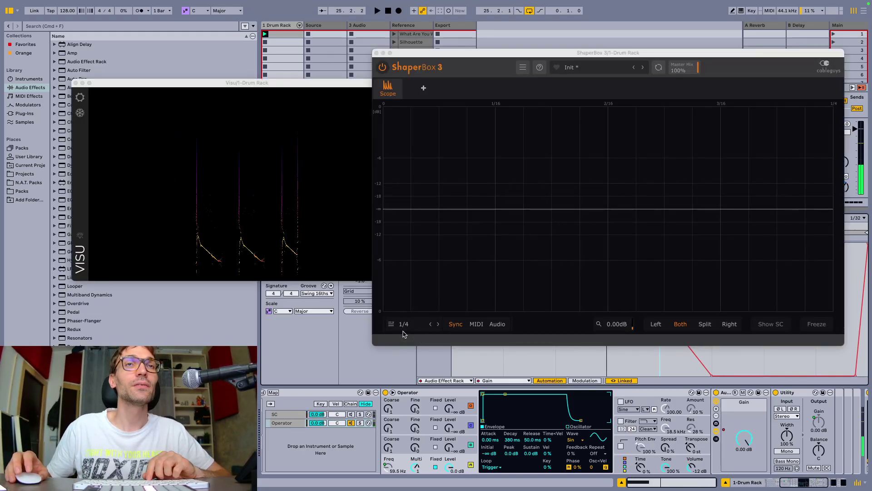
{"action": "left_click_drag", "start_coordinate": [321, 85], "coordinate": [466, 102]}
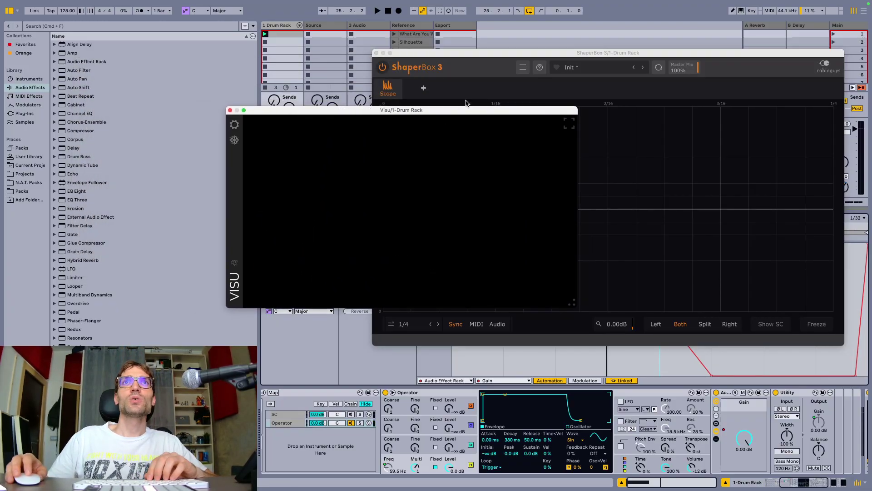
{"action": "left_click", "coordinate": [376, 53]}
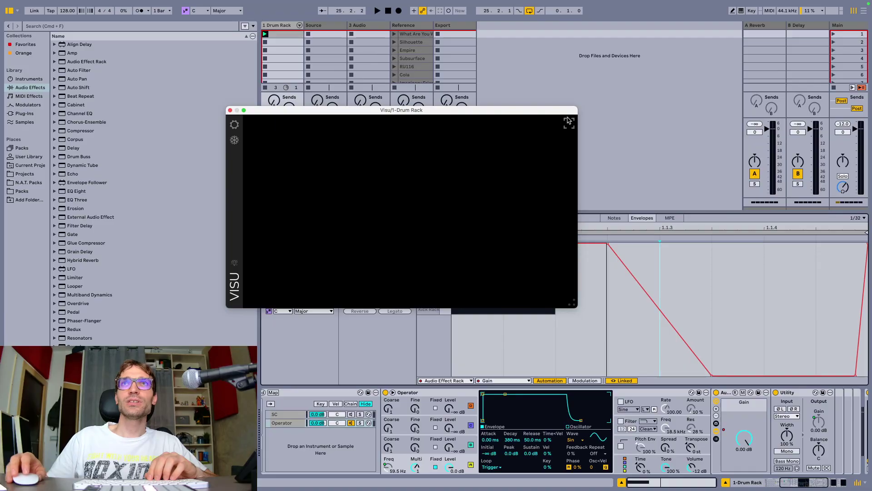
{"action": "left_click_drag", "start_coordinate": [577, 107], "coordinate": [754, 6]}
{"action": "left_click_drag", "start_coordinate": [681, 10], "coordinate": [769, 75]}
{"action": "key", "text": "space"}
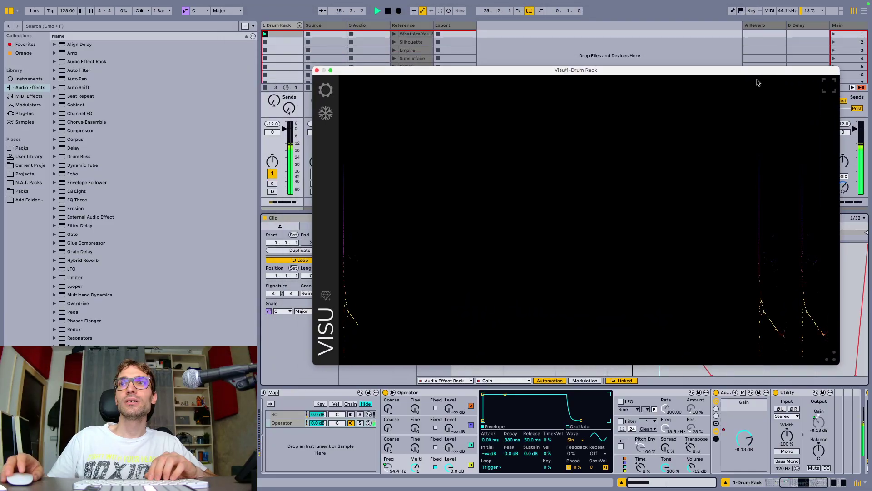
{"action": "key", "text": "space"}
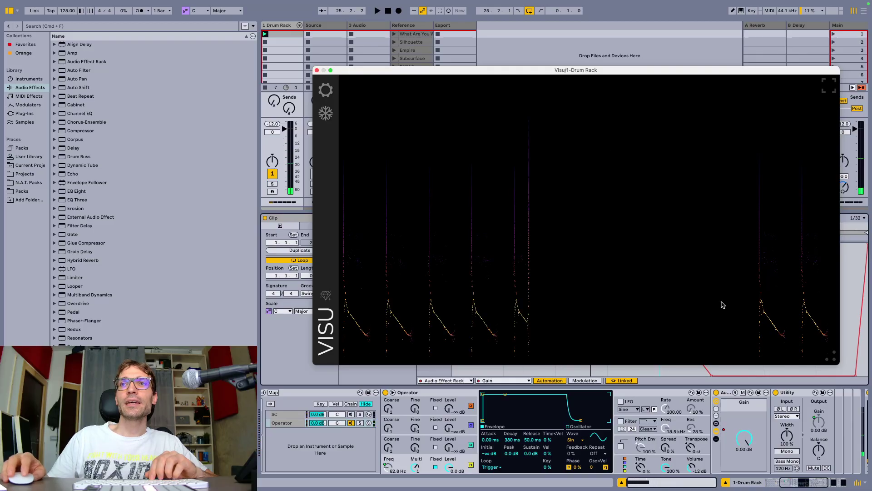
Hide the device chain, then shrink and reposition the Visu window so the clip's Gain envelope stays visible below it.
{"action": "left_click", "coordinate": [725, 483]}
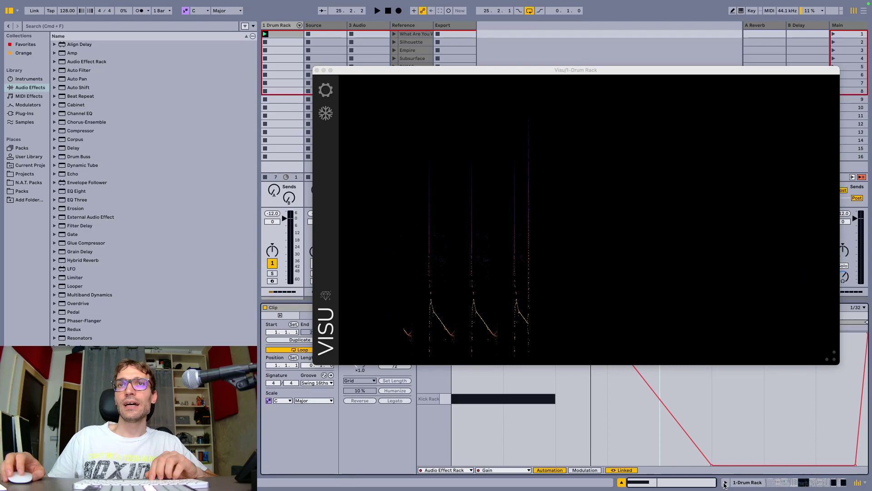
{"action": "left_click_drag", "start_coordinate": [574, 73], "coordinate": [559, 29]}
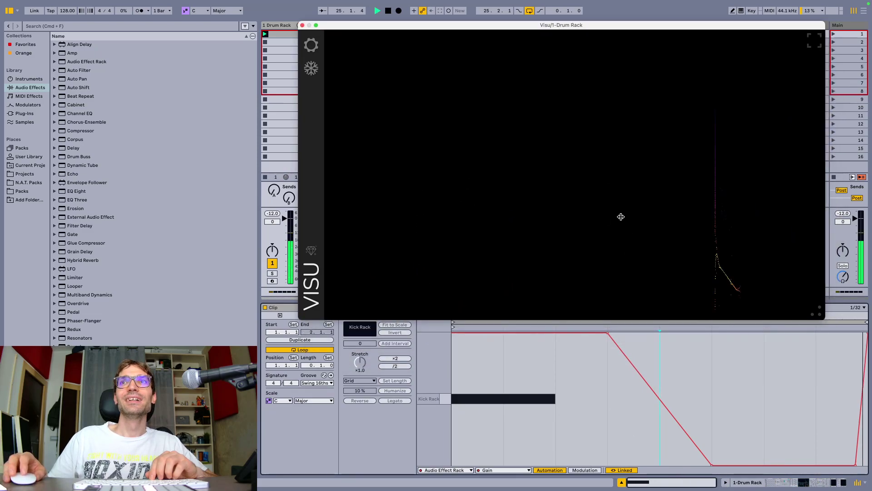
{"action": "left_click_drag", "start_coordinate": [824, 22], "coordinate": [668, 107]}
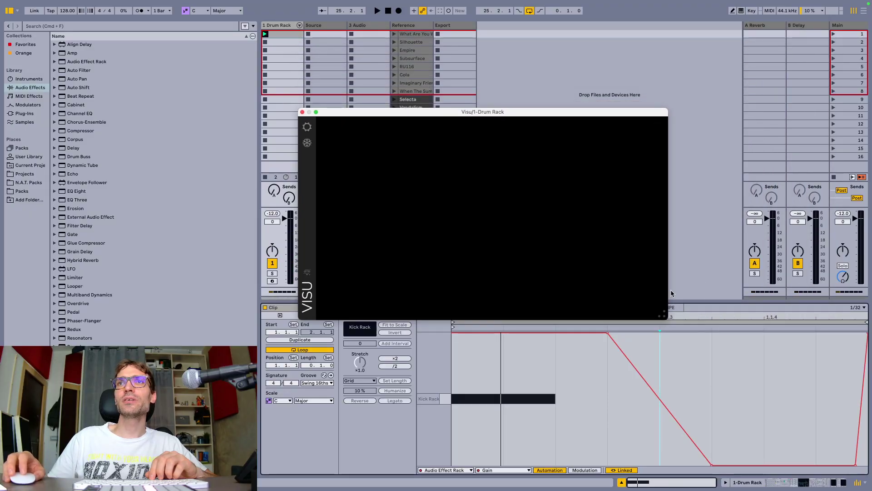
{"action": "left_click_drag", "start_coordinate": [669, 289], "coordinate": [613, 289]}
{"action": "left_click_drag", "start_coordinate": [522, 127], "coordinate": [537, 51]}
{"action": "left_click_drag", "start_coordinate": [627, 229], "coordinate": [674, 342]}
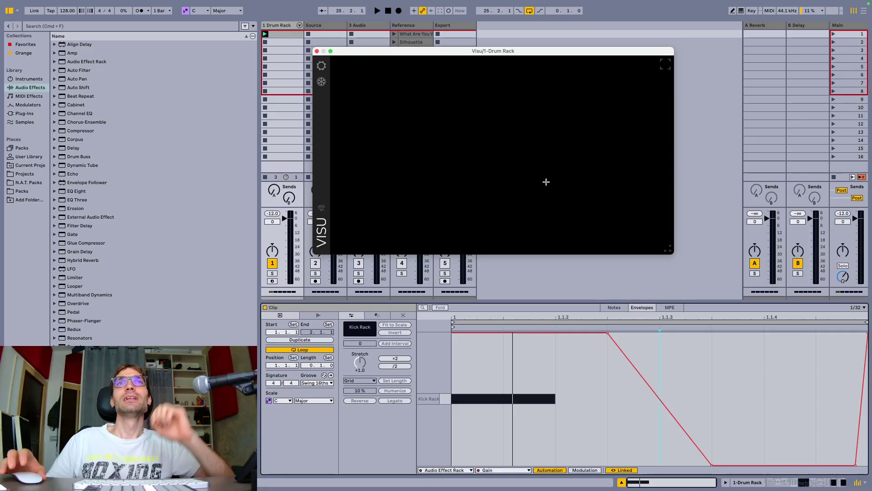
Add a Visu analyzer from the favorites to the Reference track and enlarge and position its window below the first reference clips.
{"action": "left_click", "coordinate": [404, 26]}
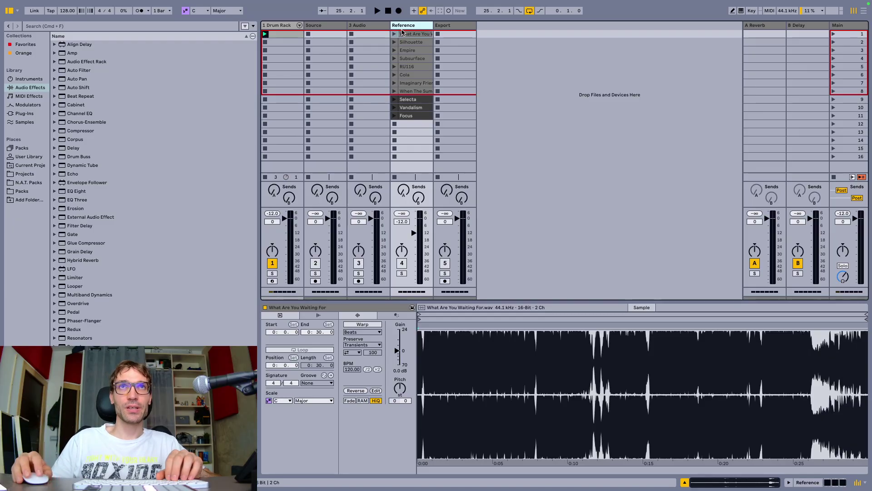
{"action": "left_click", "coordinate": [34, 46]}
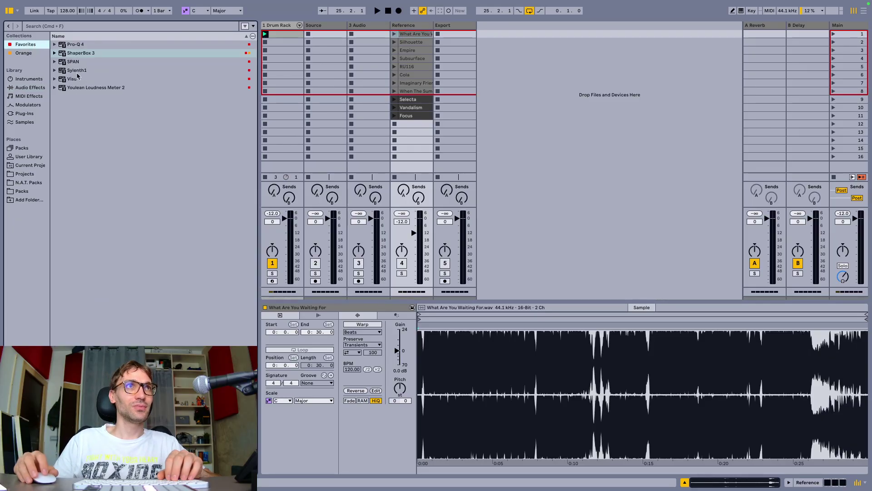
{"action": "double_click", "coordinate": [72, 78]}
{"action": "left_click_drag", "start_coordinate": [676, 258], "coordinate": [807, 331]}
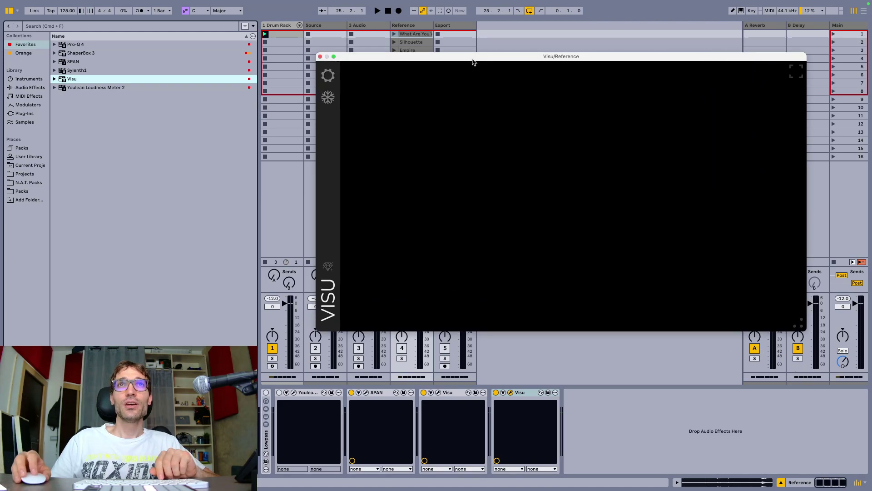
{"action": "left_click_drag", "start_coordinate": [472, 61], "coordinate": [476, 87]}
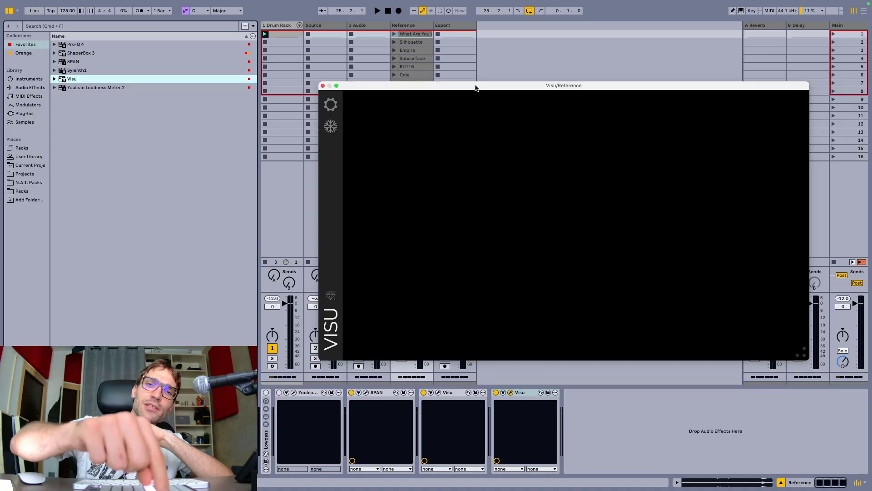
{"action": "left_click_drag", "start_coordinate": [471, 87], "coordinate": [453, 67]}
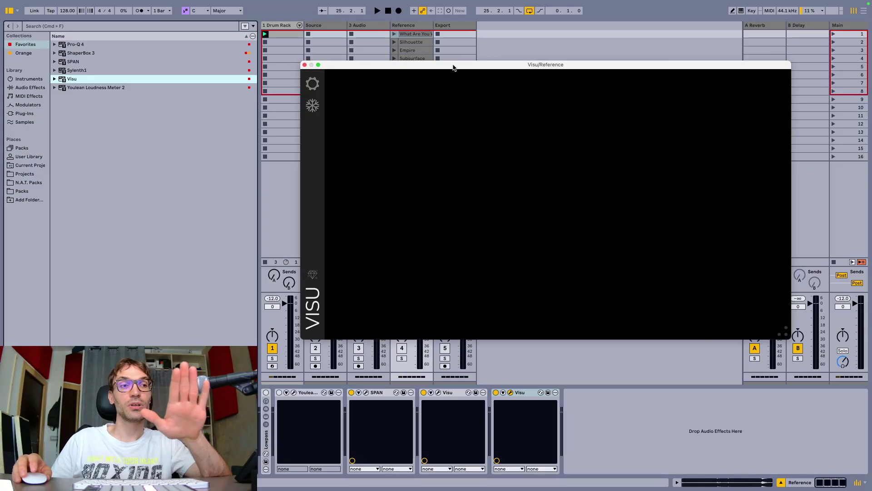
{"action": "left_click_drag", "start_coordinate": [453, 67], "coordinate": [422, 104]}
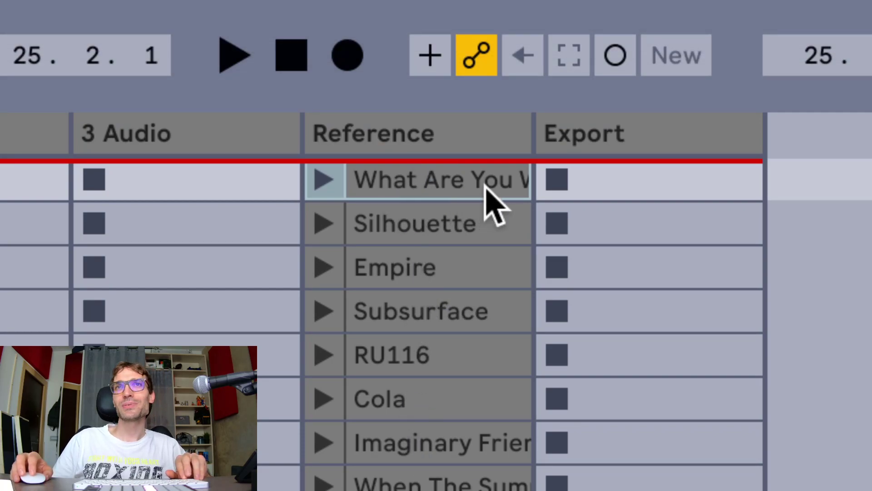
Go through the Reference track's clips one by one, from Silhouette down to Focus, to review the available reference songs.
{"action": "left_click", "coordinate": [418, 225]}
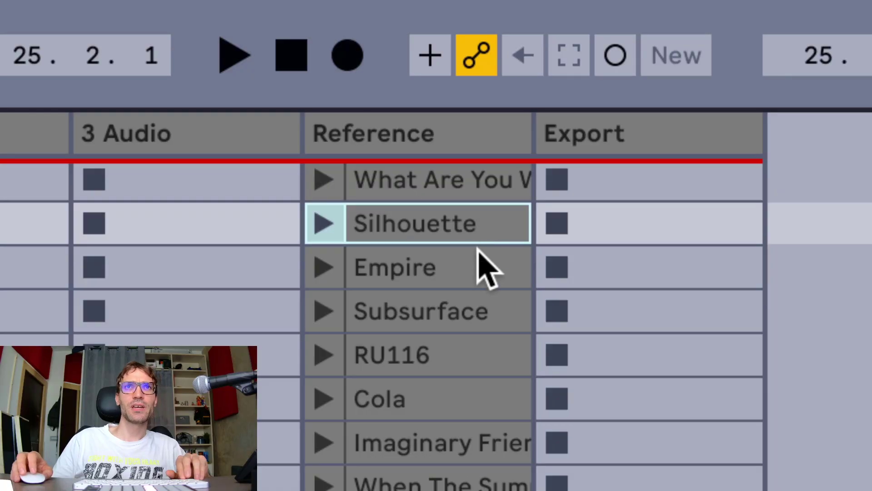
{"action": "left_click", "coordinate": [466, 273]}
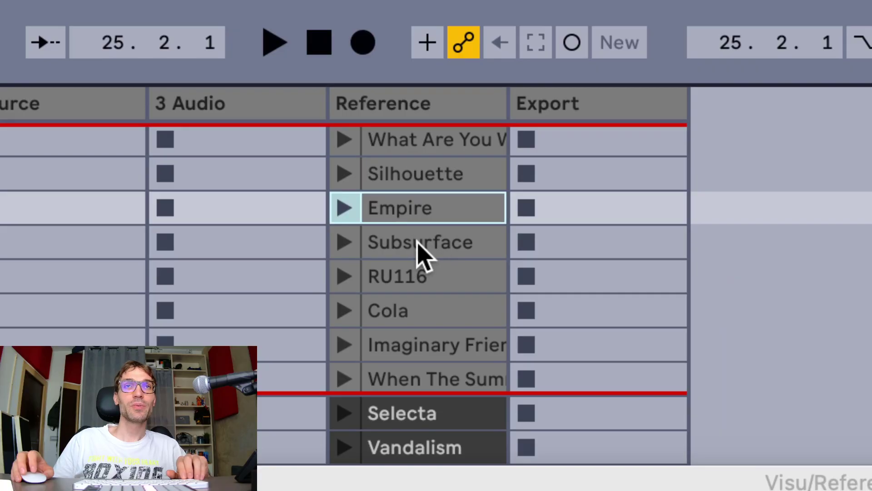
{"action": "left_click", "coordinate": [416, 267]}
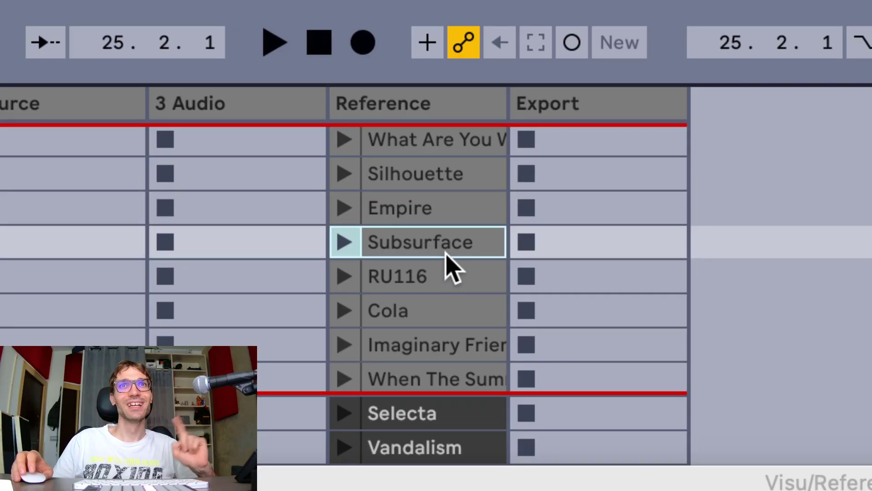
{"action": "left_click", "coordinate": [427, 278]}
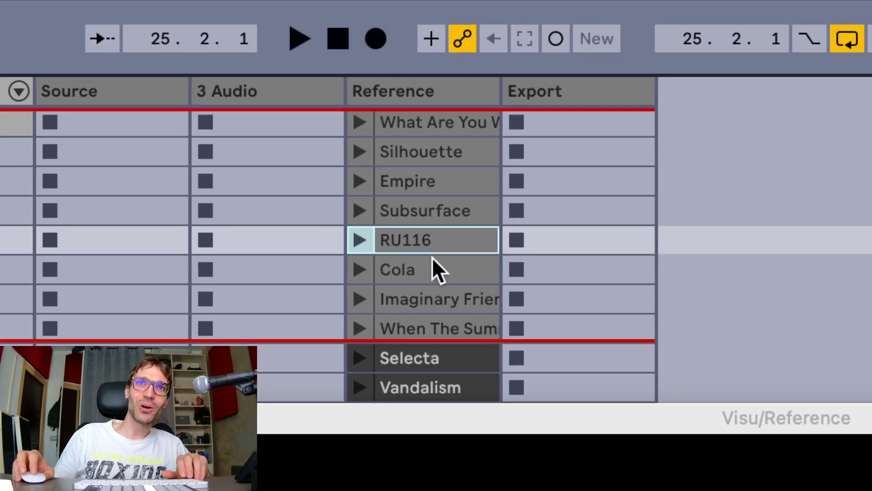
{"action": "left_click", "coordinate": [409, 318]}
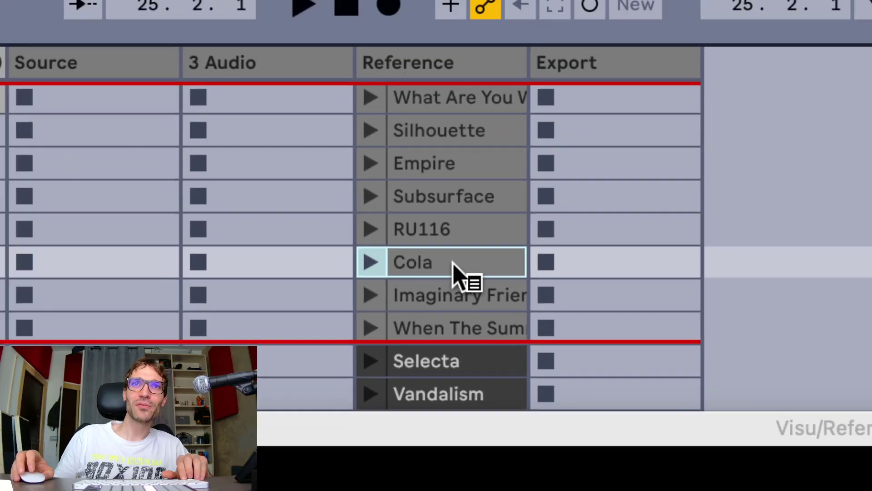
{"action": "right_click", "coordinate": [450, 302]}
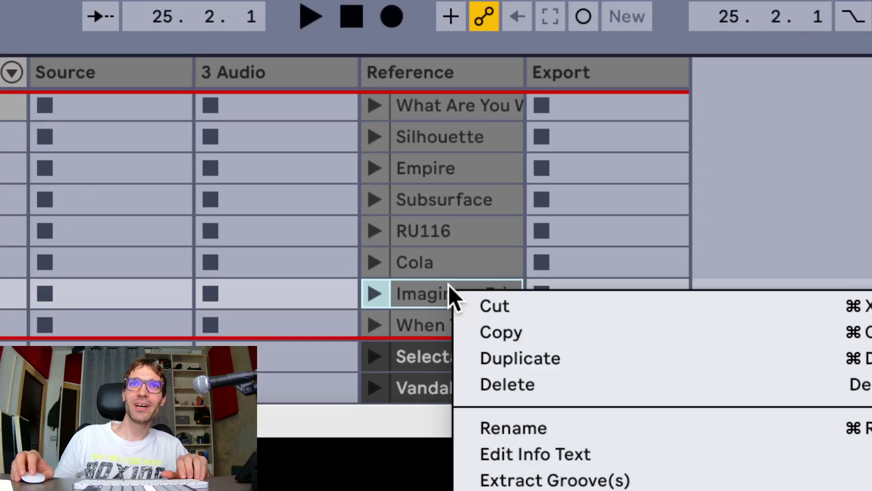
{"action": "left_click", "coordinate": [427, 335]}
{"action": "left_click", "coordinate": [440, 316], "text": "shift"}
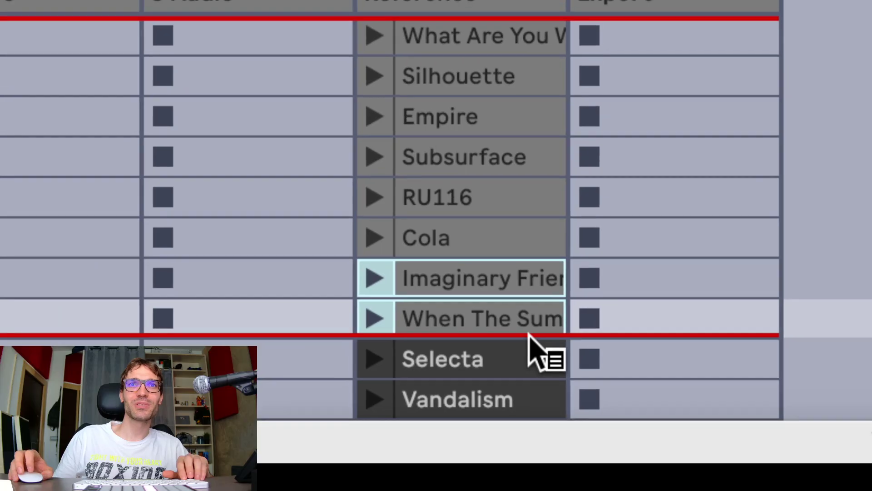
{"action": "left_click", "coordinate": [480, 362]}
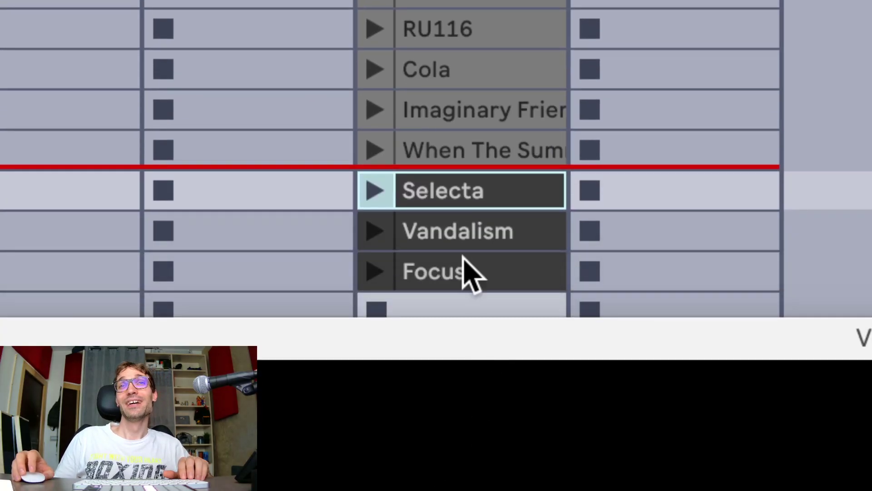
{"action": "left_click", "coordinate": [475, 237]}
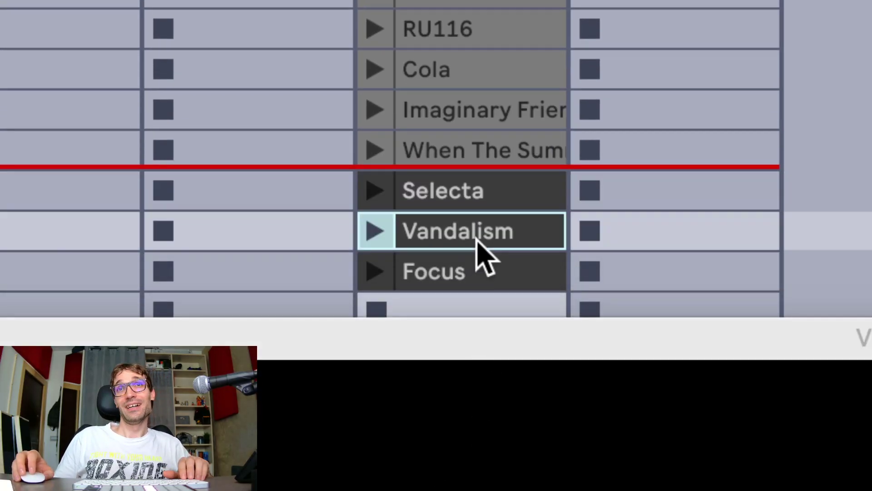
{"action": "left_click", "coordinate": [487, 268]}
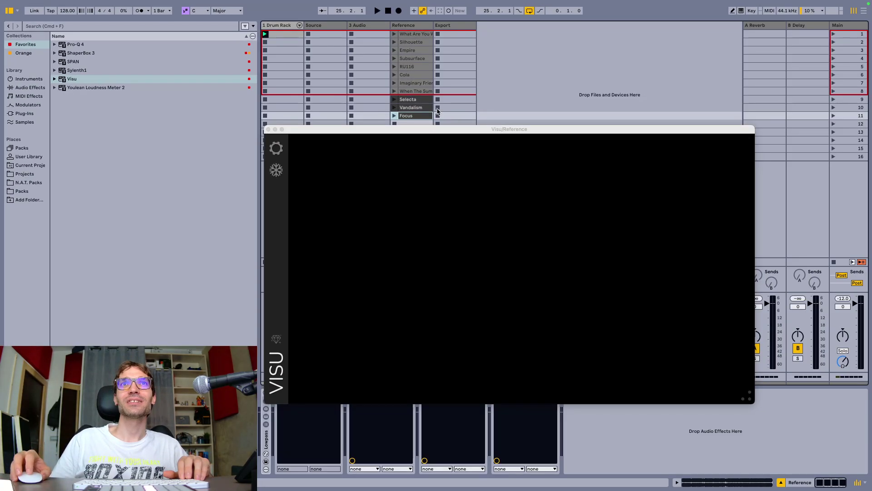
Move the Visu window up, play the first reference clip, and freeze and unfreeze the analyzer to inspect its kick curve.
{"action": "left_click_drag", "start_coordinate": [439, 132], "coordinate": [437, 106]}
{"action": "left_click", "coordinate": [415, 35]}
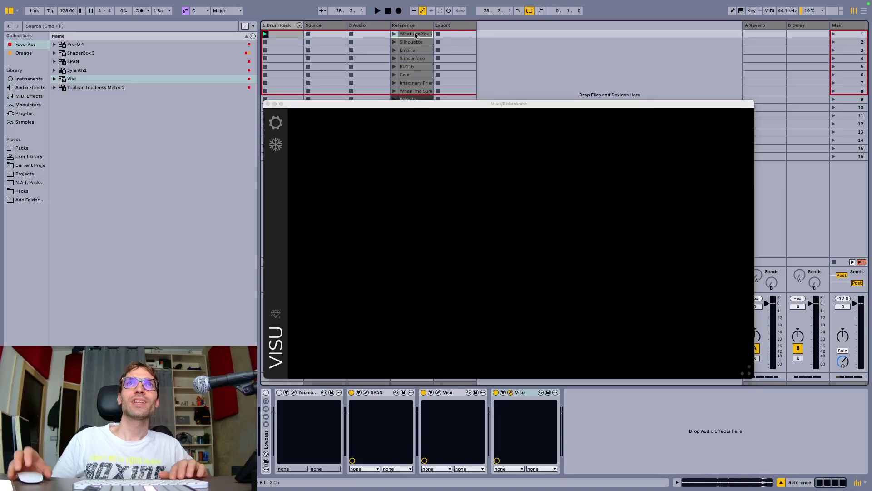
{"action": "key", "text": "Return"}
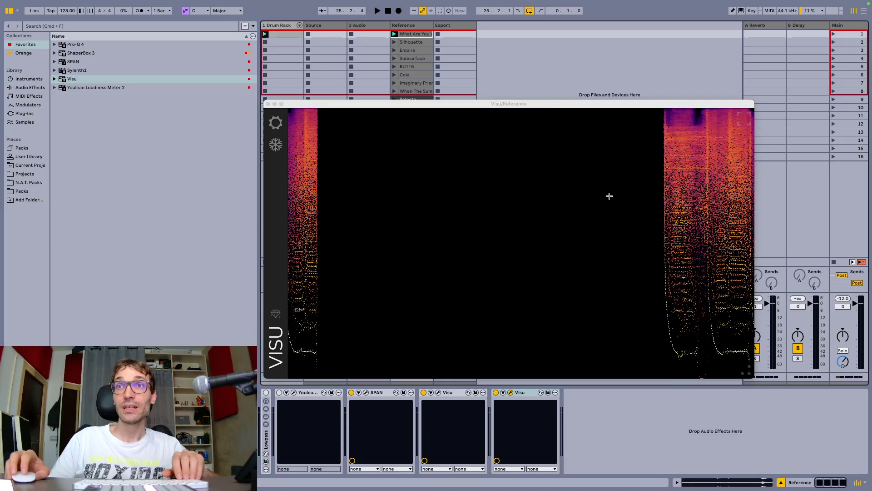
{"action": "left_click", "coordinate": [275, 144]}
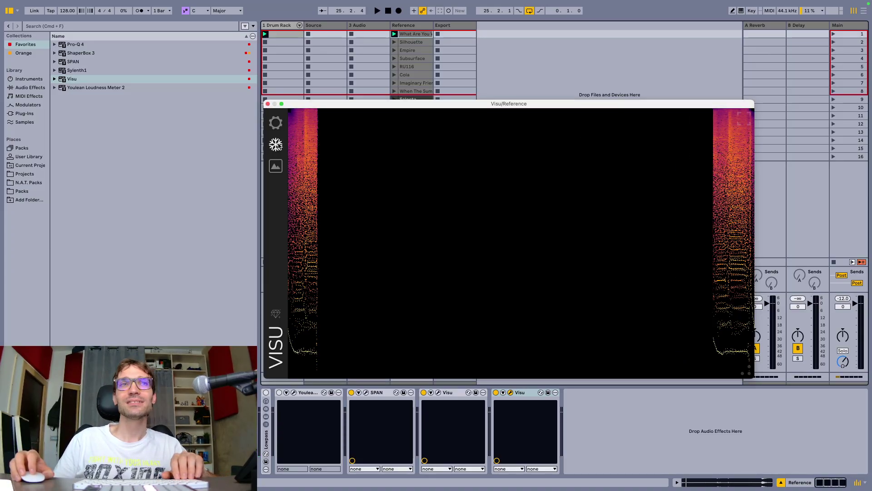
{"action": "left_click", "coordinate": [276, 144]}
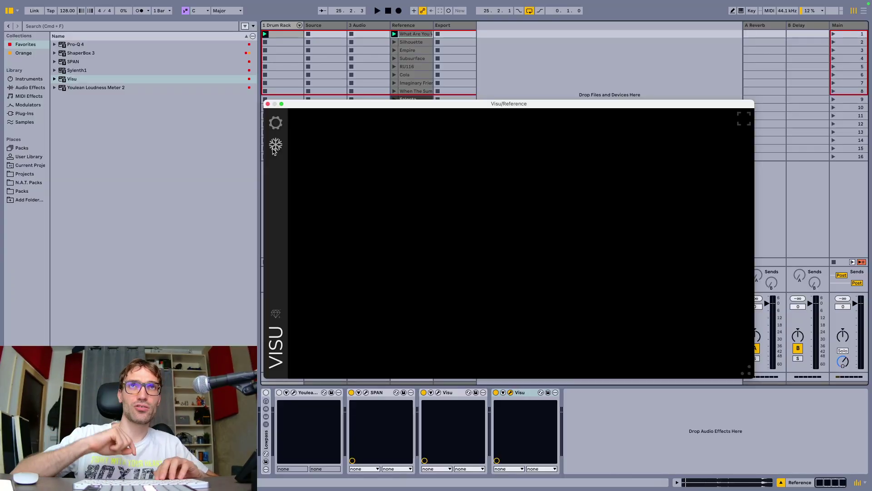
Play the Silhouette reference in two passes and stop it to study its kick curves in Visu.
{"action": "key", "text": "space"}
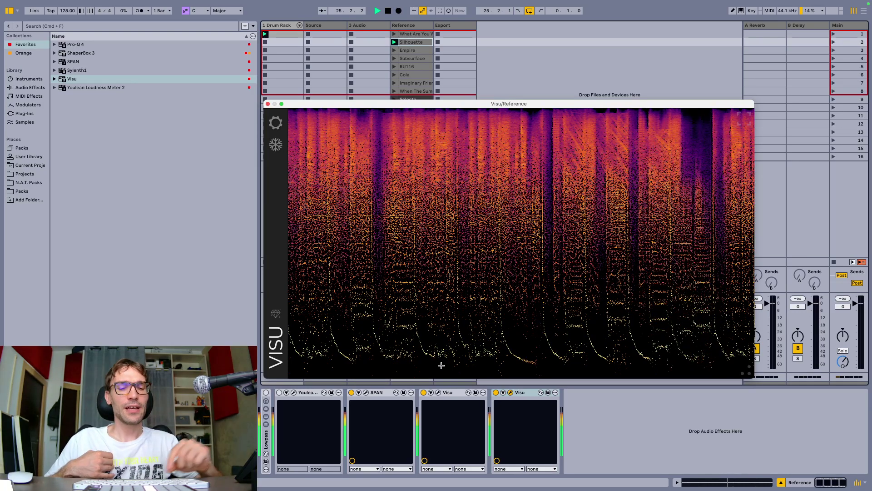
{"action": "key", "text": "space"}
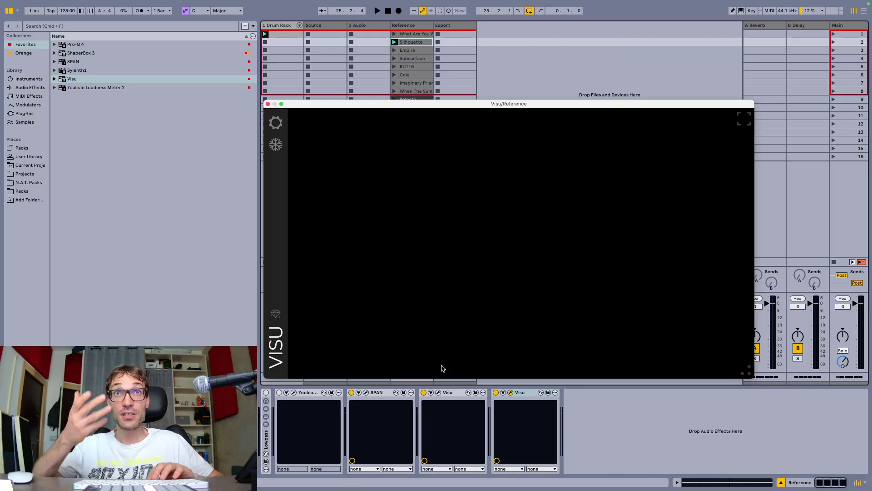
{"action": "key", "text": "space"}
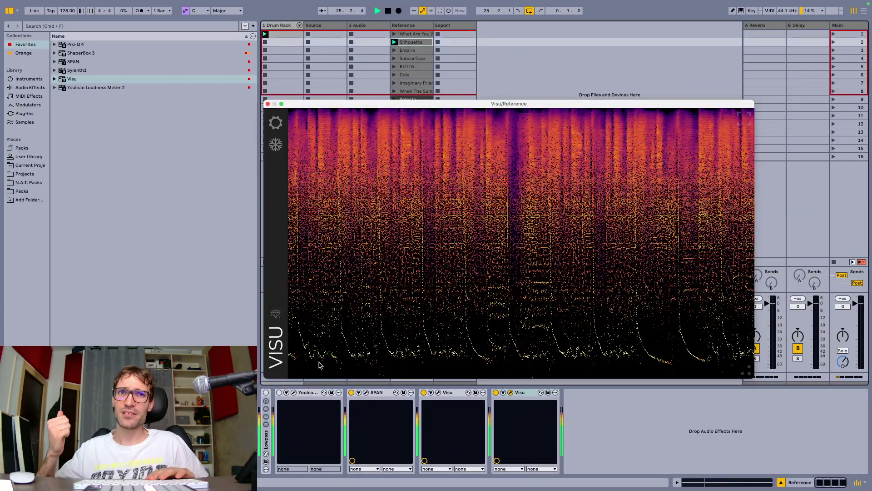
{"action": "key", "text": "space"}
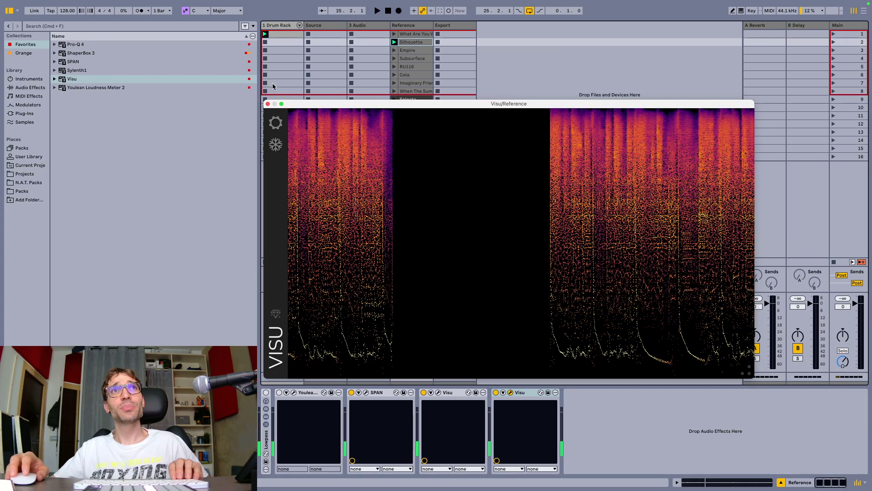
Open the kick clip on the Drum Rack track and show its Kick Rack A Fix Freq envelope.
{"action": "key", "text": "Left"}
{"action": "key", "text": "Left"}
{"action": "key", "text": "Left"}
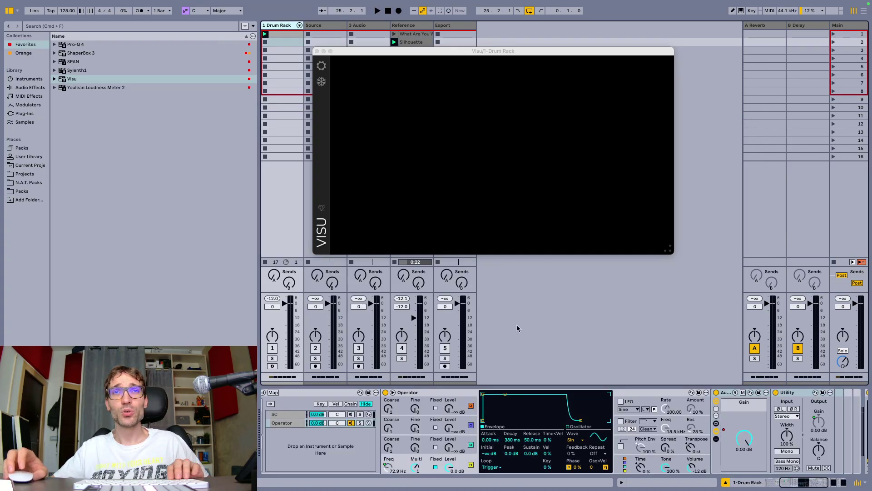
{"action": "left_click", "coordinate": [299, 36]}
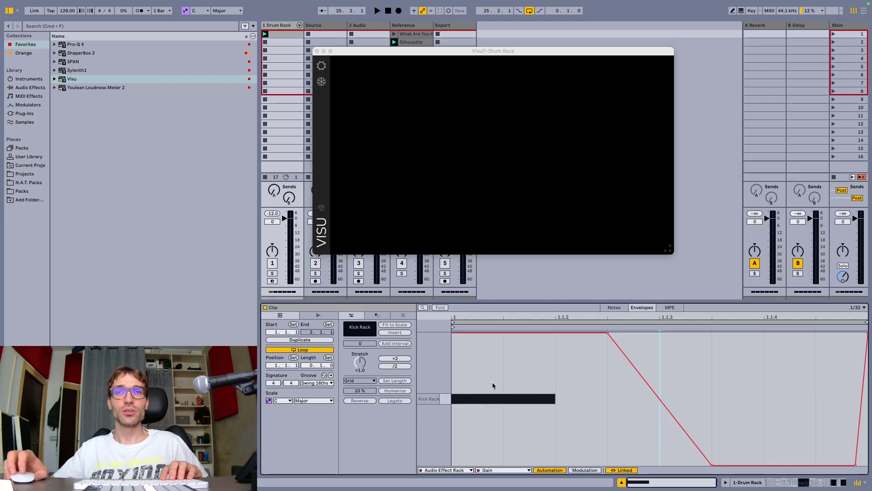
{"action": "left_click", "coordinate": [464, 473]}
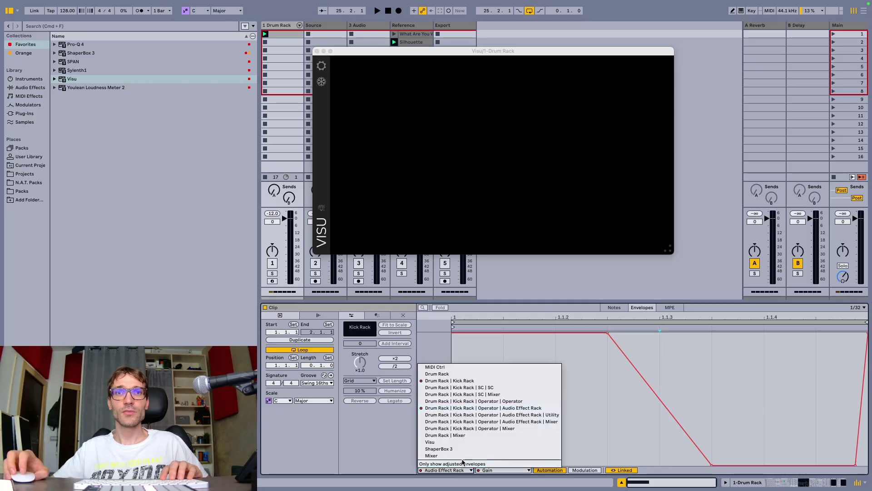
{"action": "left_click", "coordinate": [451, 381]}
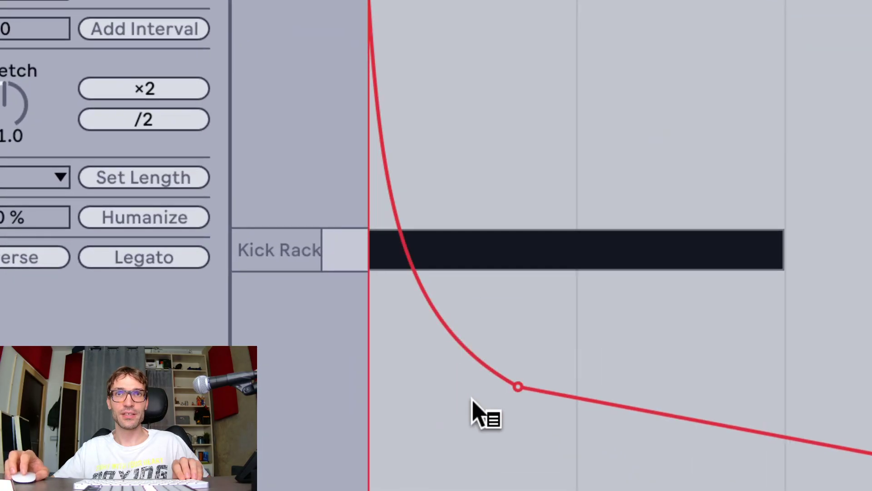
{"action": "mouse_move", "coordinate": [493, 439]}
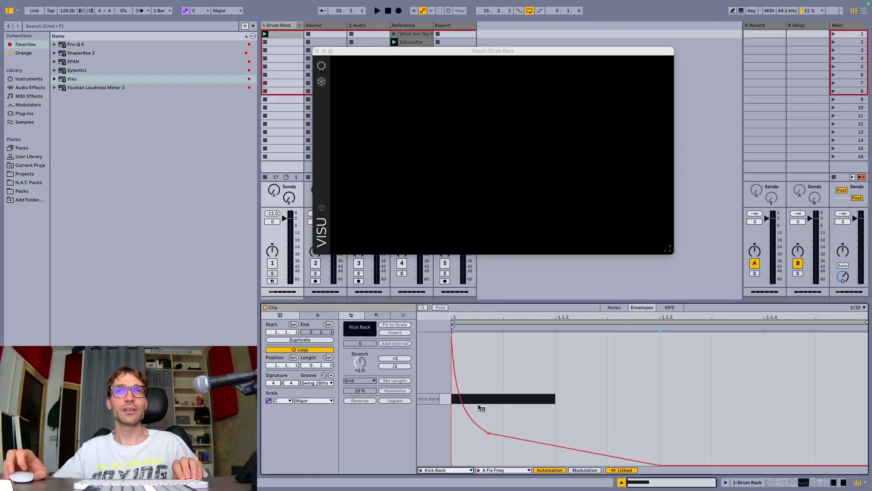
Return to the Reference track and play the Silhouette and Subsurface references to compare their kick curves in Visu.
{"action": "left_click", "coordinate": [415, 27]}
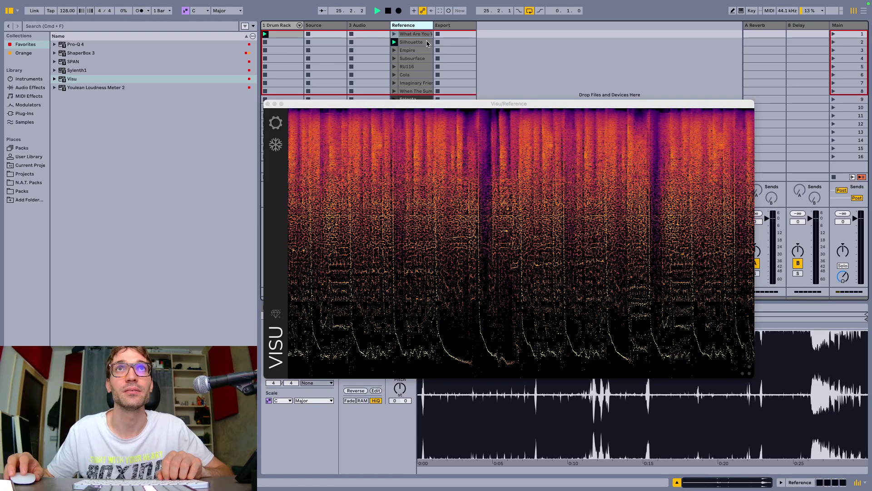
{"action": "key", "text": "Down"}
{"action": "key", "text": "Down"}
{"action": "key", "text": "Down"}
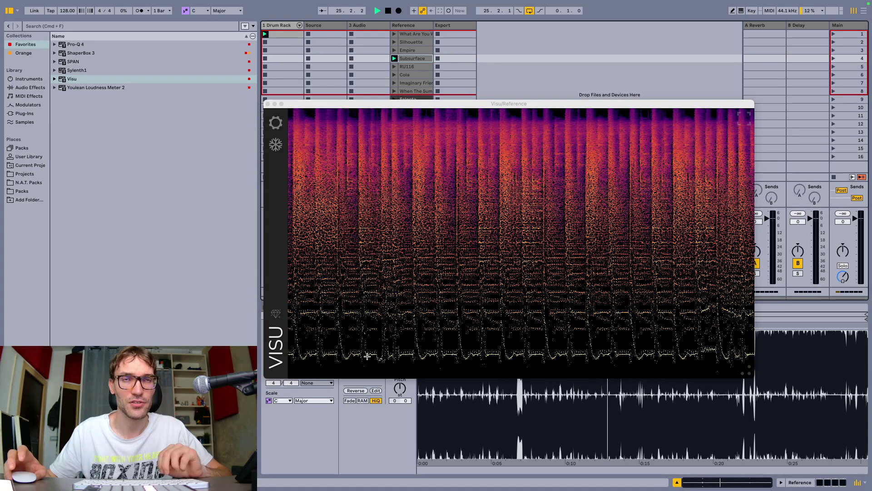
Play the RU116, Cola and Imaginary Friends references and the one below them to compare their kick curves.
{"action": "left_click", "coordinate": [394, 66]}
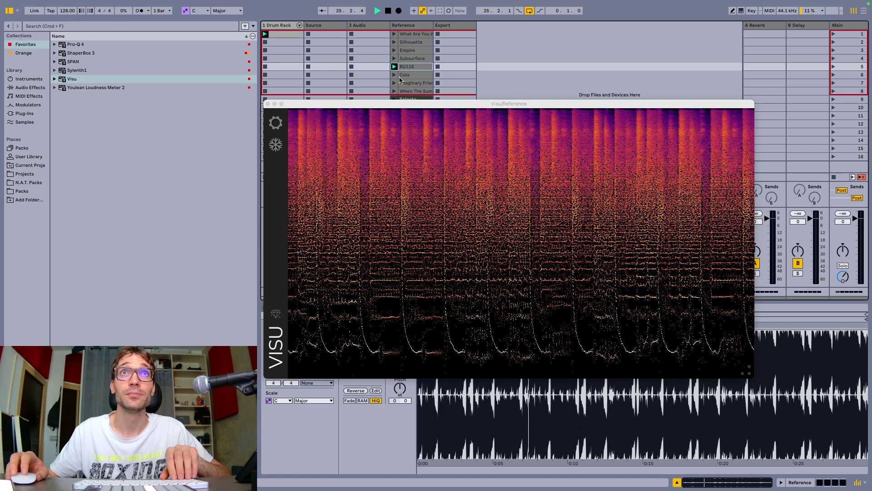
{"action": "left_click", "coordinate": [395, 75]}
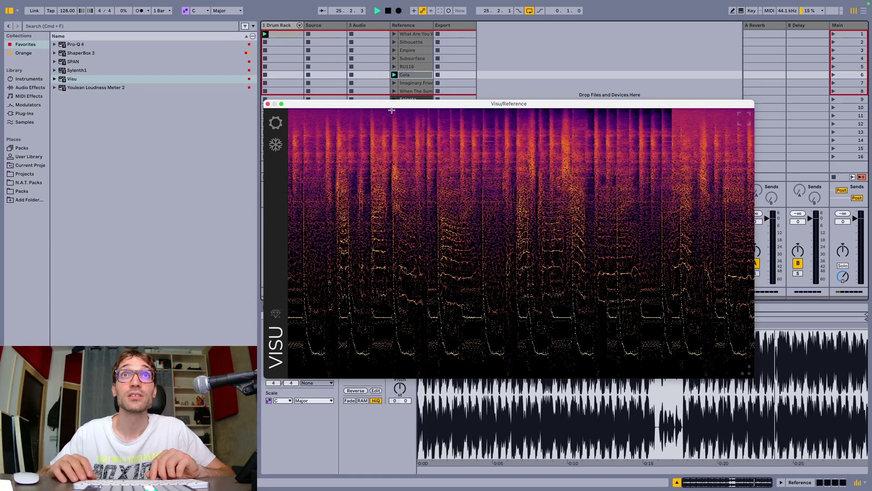
{"action": "left_click", "coordinate": [394, 83]}
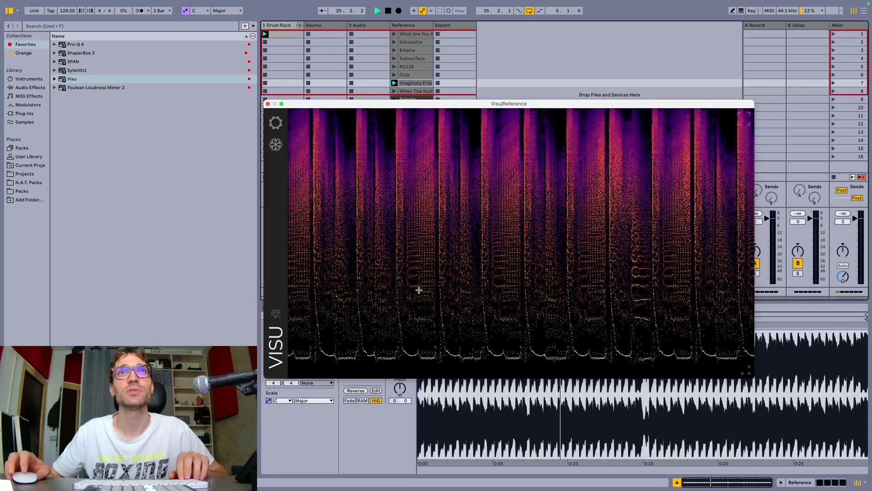
{"action": "left_click", "coordinate": [416, 47]}
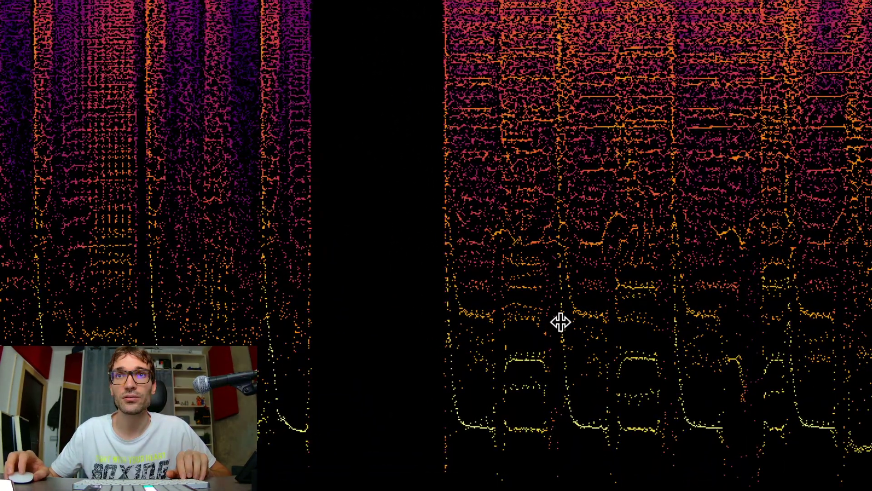
Reposition the Visu window and play the Selecta reference to examine its kick curve.
{"action": "left_click_drag", "start_coordinate": [560, 322], "coordinate": [567, 254]}
{"action": "left_click_drag", "start_coordinate": [455, 104], "coordinate": [431, 87]}
{"action": "left_click", "coordinate": [411, 99]}
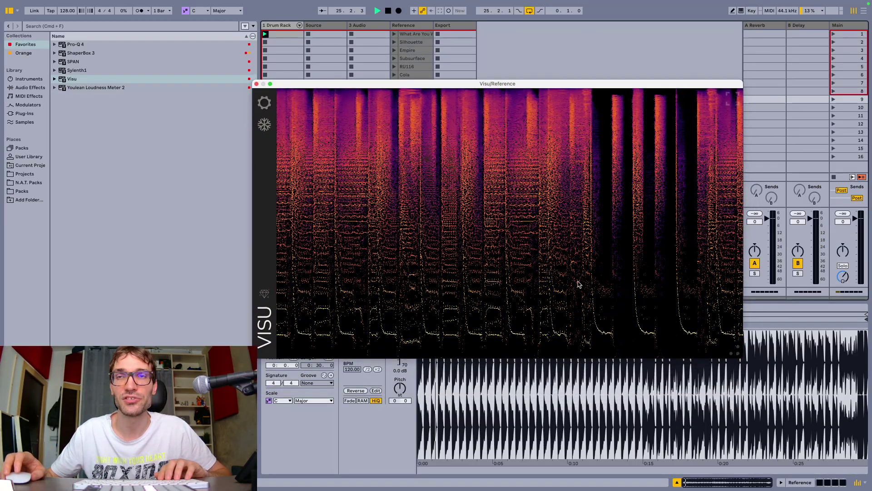
{"action": "left_click", "coordinate": [333, 279]}
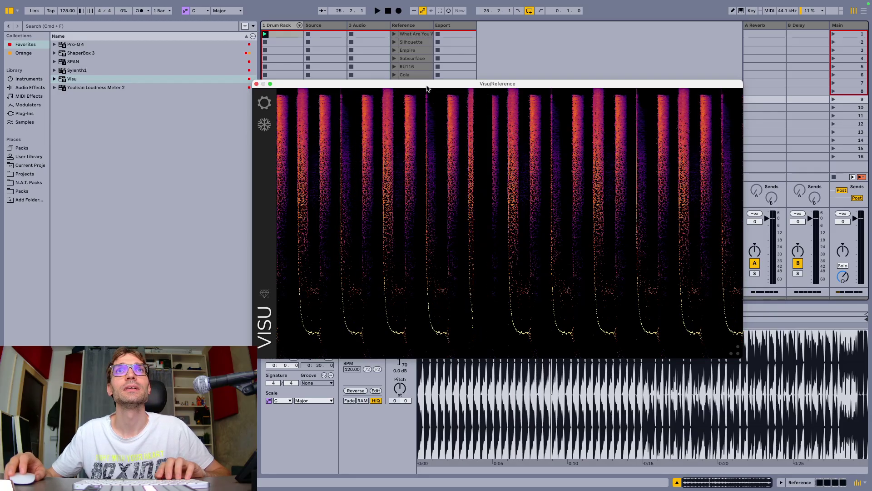
Move the Visu window below the reference clips, play Vandalism and Focus, and read frequencies off their analyzer displays.
{"action": "left_click_drag", "start_coordinate": [426, 87], "coordinate": [405, 142]}
{"action": "left_click", "coordinate": [394, 108]}
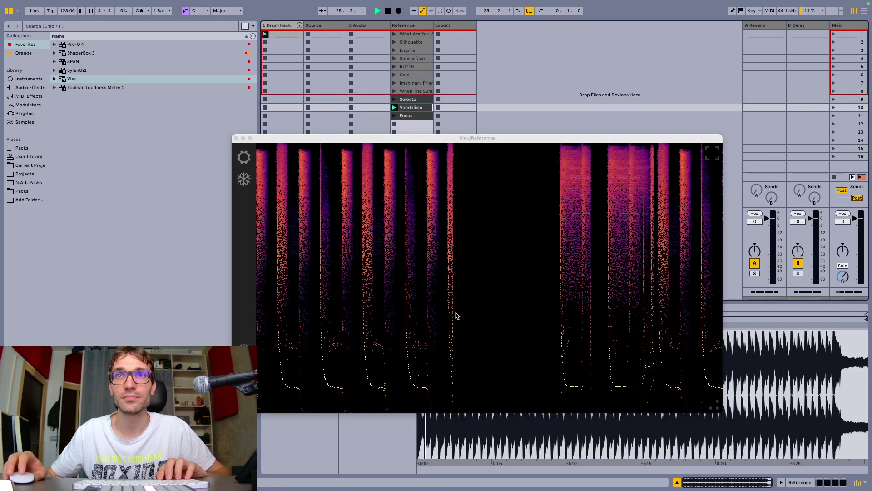
{"action": "left_click", "coordinate": [564, 343]}
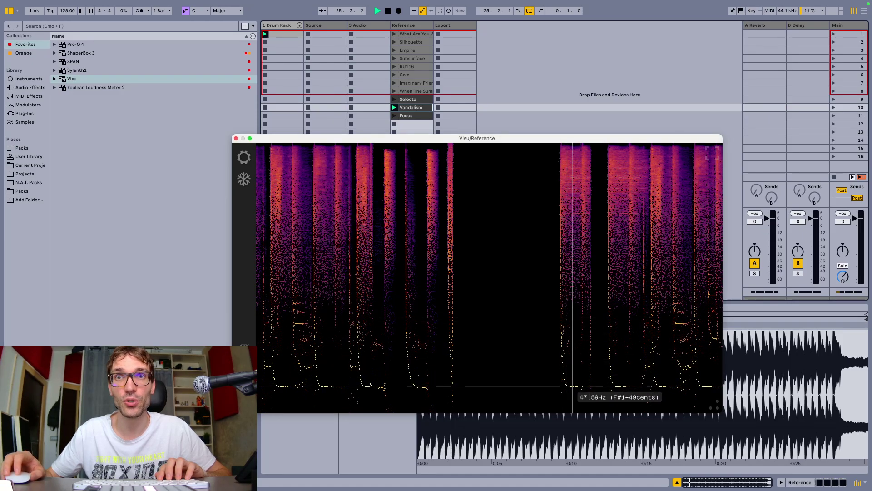
{"action": "left_click", "coordinate": [394, 115]}
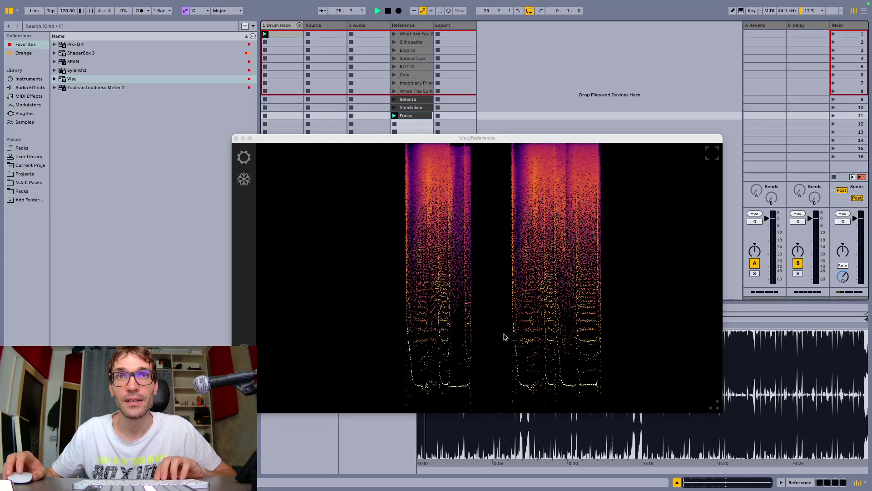
{"action": "left_click", "coordinate": [451, 331]}
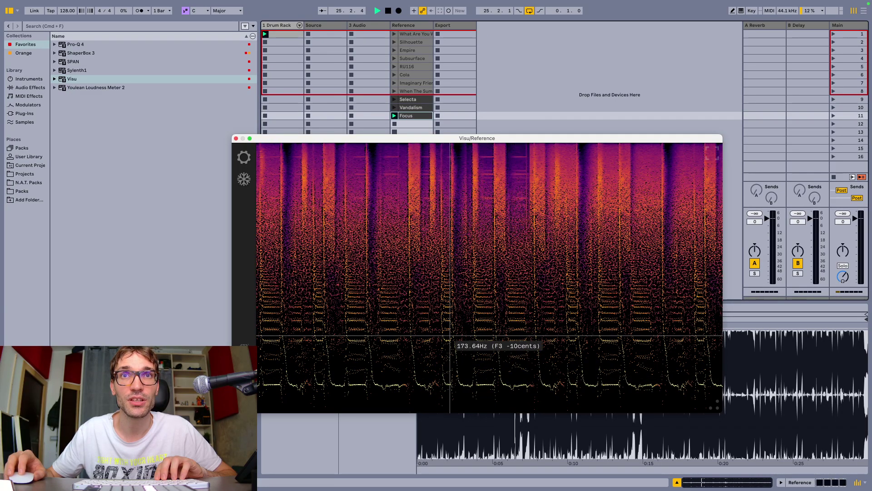
Stop playback, open the kick clip's envelope on the Drum Rack track and enlarge that track's Visu window.
{"action": "left_click", "coordinate": [448, 335]}
{"action": "key", "text": "space"}
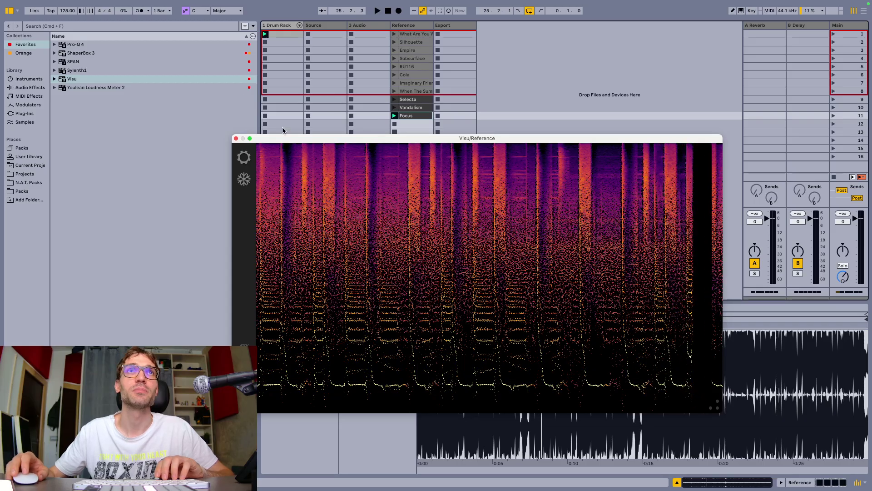
{"action": "left_click", "coordinate": [280, 26]}
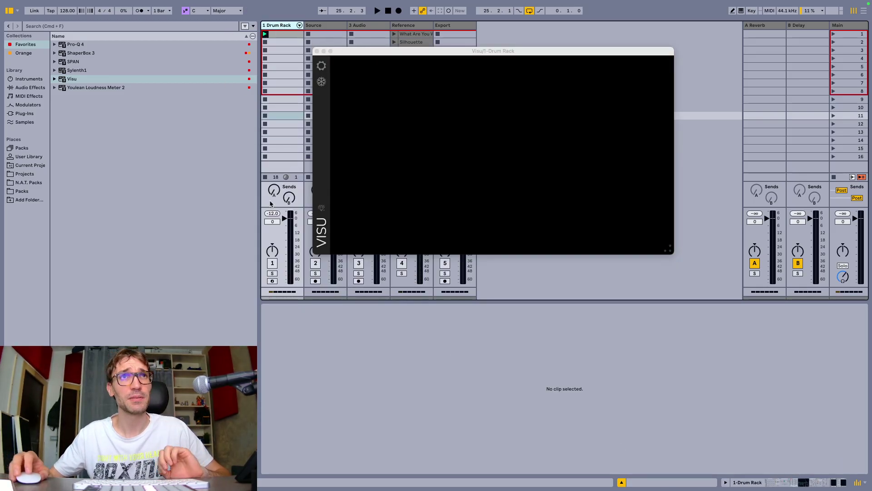
{"action": "left_click", "coordinate": [287, 36]}
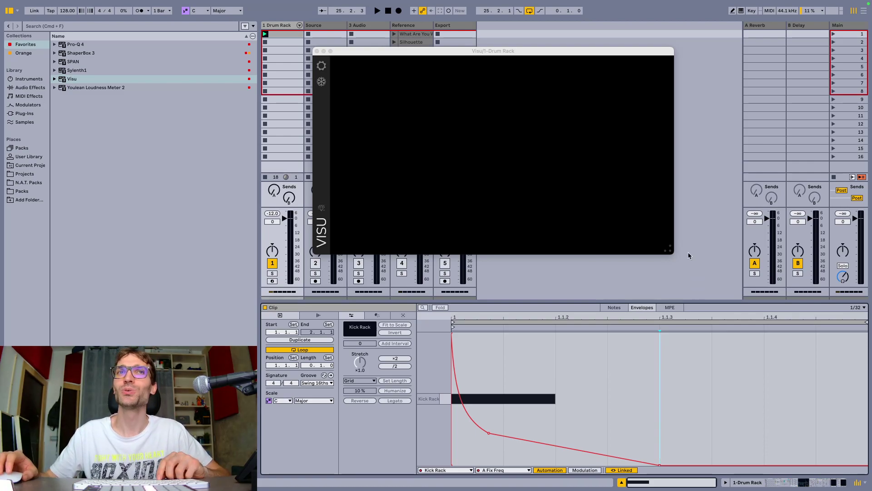
{"action": "left_click_drag", "start_coordinate": [674, 253], "coordinate": [700, 285]}
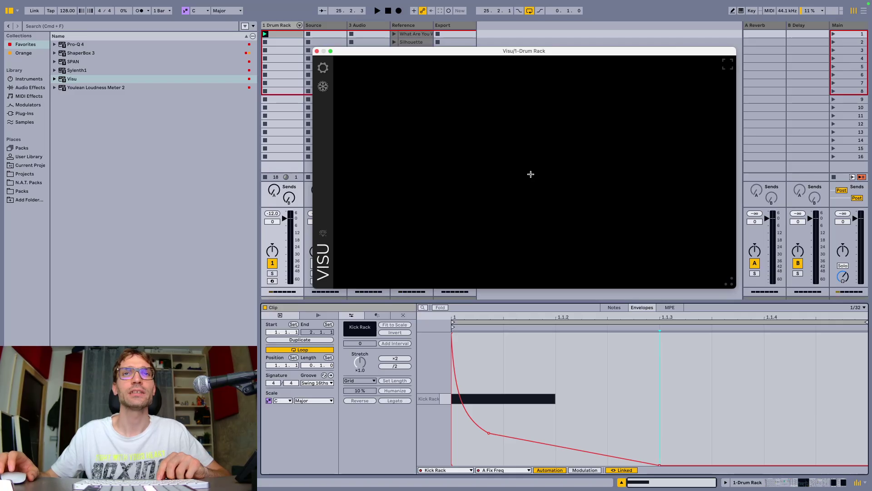
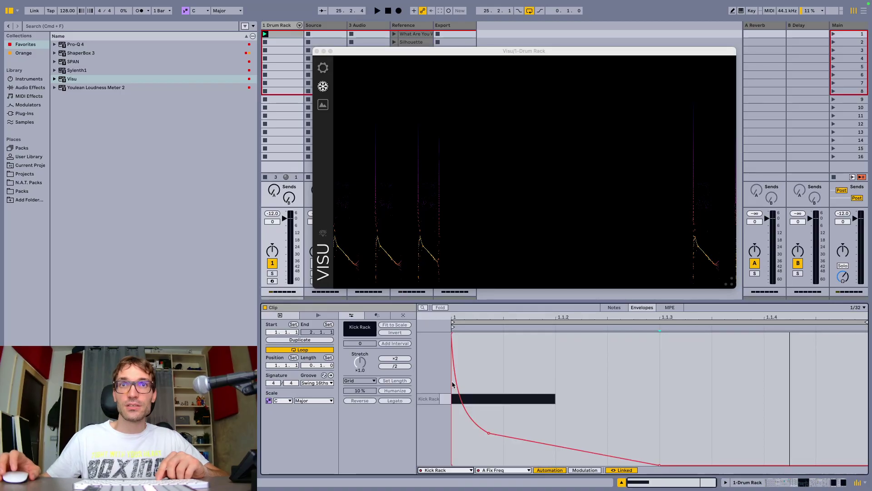
Curve the second segment of the A Fix Freq envelope into a smooth decay, unfreeze Visu and play the kick.
{"action": "left_click_drag", "start_coordinate": [506, 441], "coordinate": [510, 450]}
{"action": "key", "text": "space"}
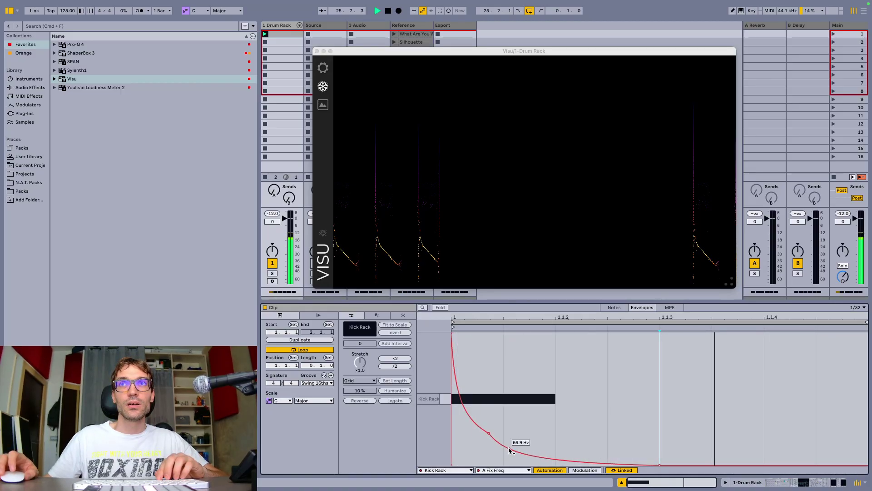
{"action": "left_click", "coordinate": [323, 87]}
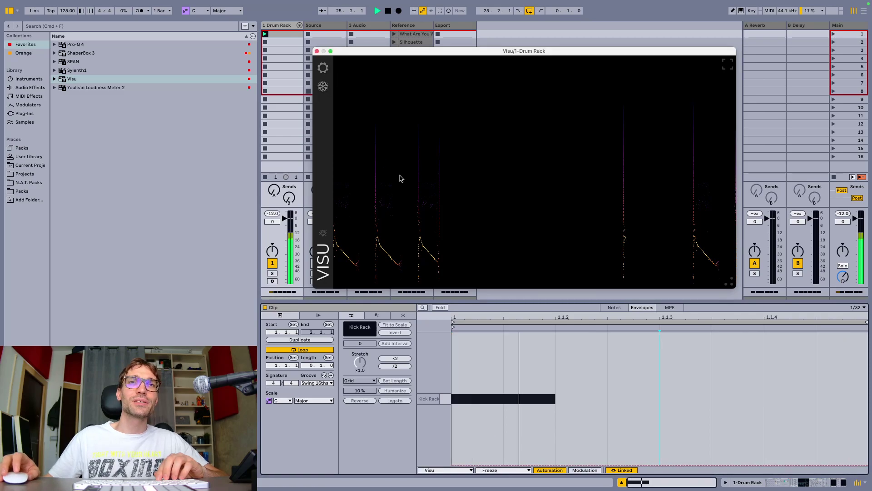
{"action": "key", "text": "space"}
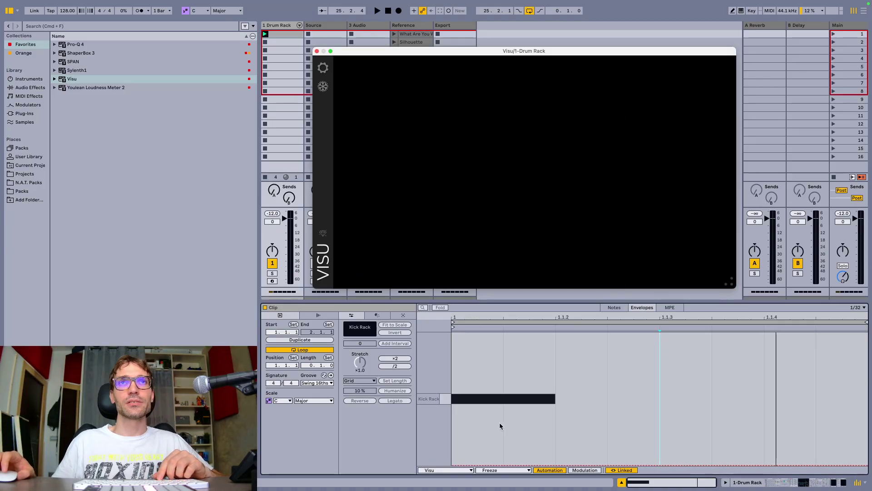
{"action": "key", "text": "space"}
{"action": "key", "text": "space"}
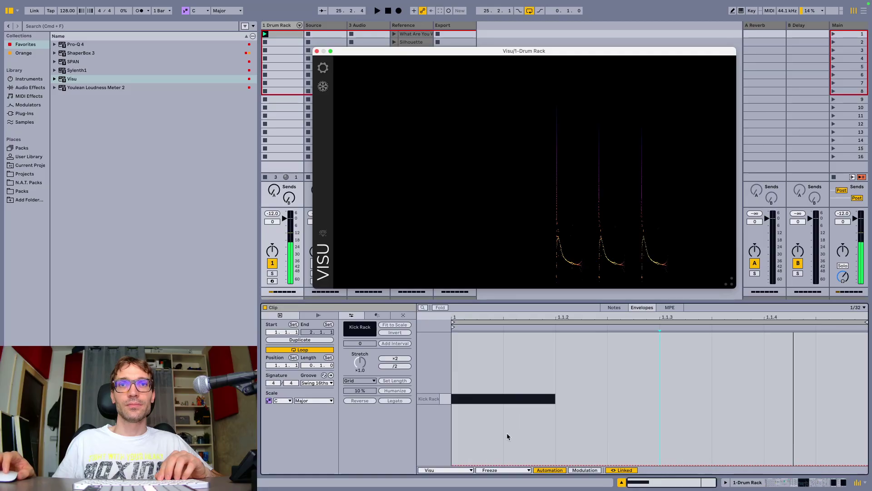
Display the Kick Rack's A Fix Freq envelope again and play the kick to examine its pitch curve in Visu.
{"action": "left_click", "coordinate": [465, 471]}
{"action": "left_click", "coordinate": [443, 382]}
{"action": "key", "text": "space"}
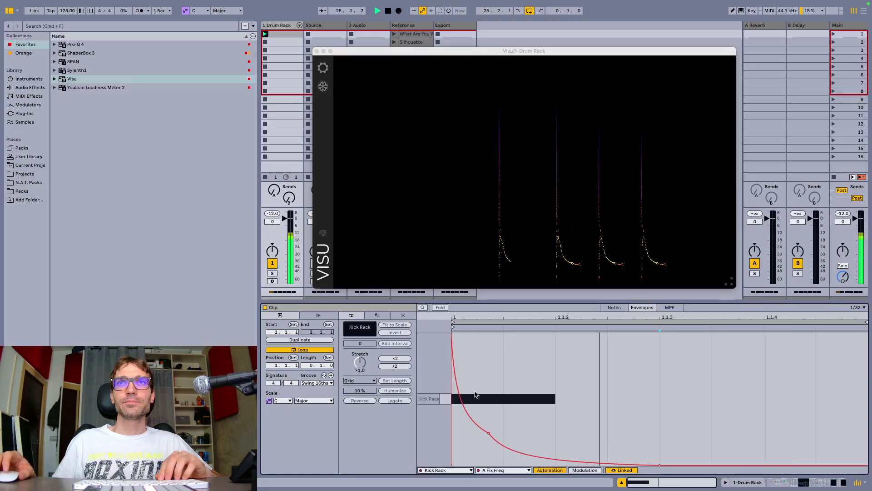
{"action": "key", "text": "space"}
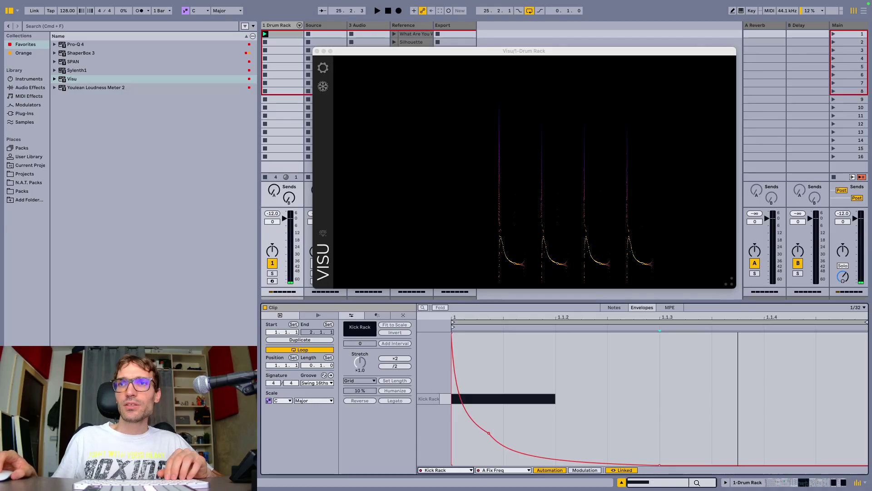
Show the track's devices, hide the Visu window, and select the Operator chain in the Kick Rack.
{"action": "left_click", "coordinate": [723, 483]}
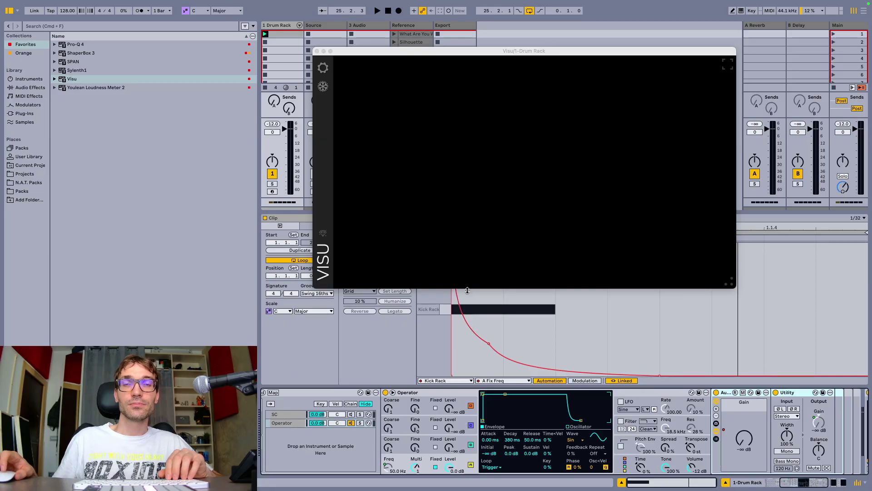
{"action": "key", "text": "super+alt+p"}
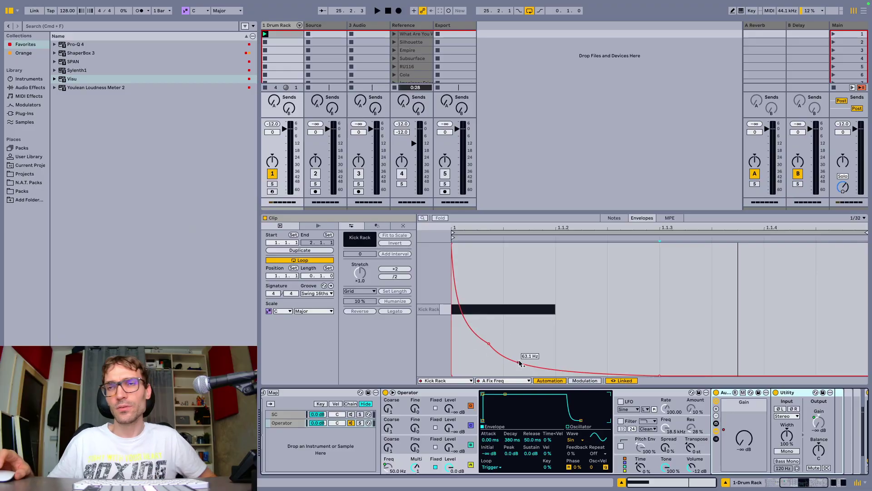
{"action": "left_click", "coordinate": [742, 393]}
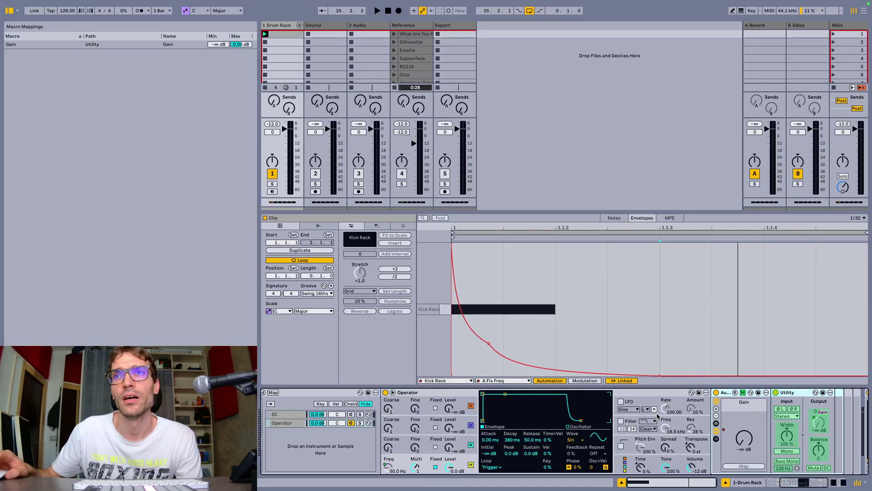
{"action": "left_click", "coordinate": [742, 393]}
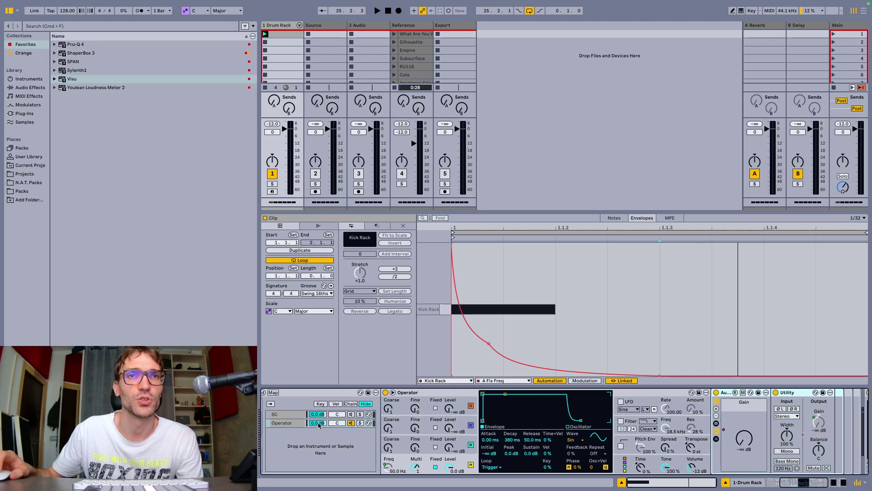
{"action": "left_click", "coordinate": [301, 425]}
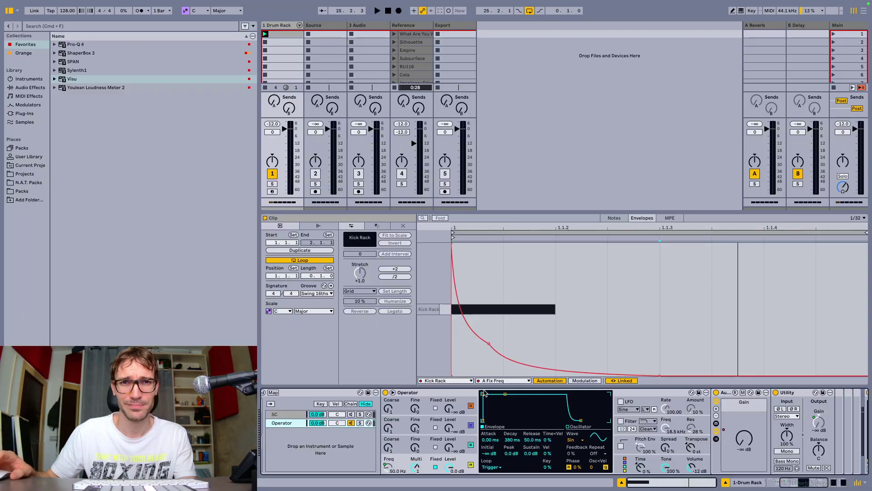
{"action": "scroll", "coordinate": [397, 402], "scroll_direction": "left", "scroll_amount": 5}
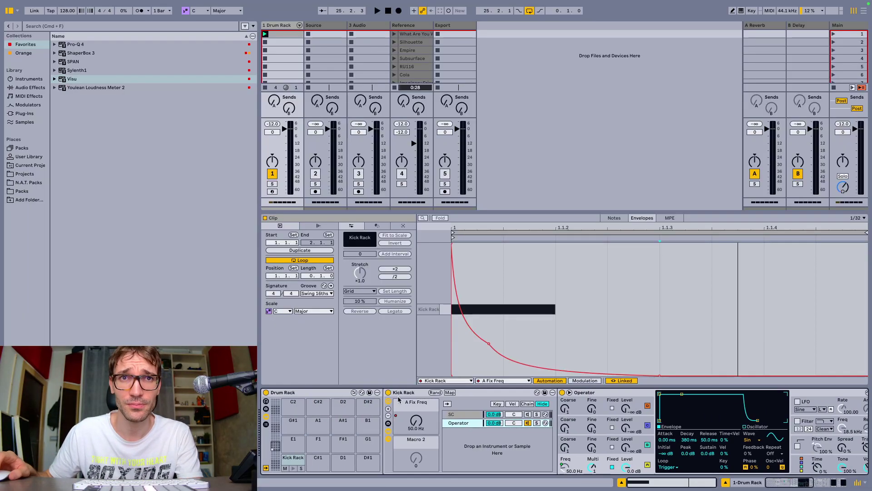
Set the maximum of the Kick Rack's A Fix Freq macro mapping to 1000 Hz and play the kick.
{"action": "left_click", "coordinate": [450, 393]}
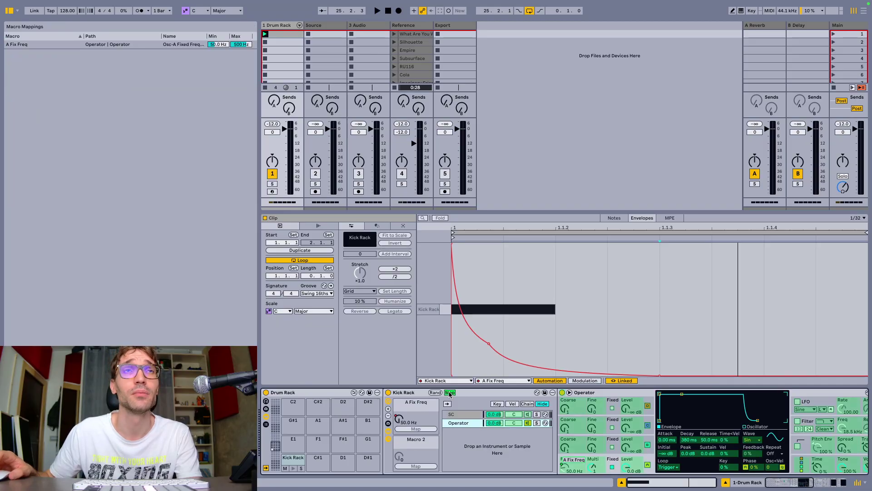
{"action": "left_click", "coordinate": [249, 47]}
{"action": "type", "text": "1000"}
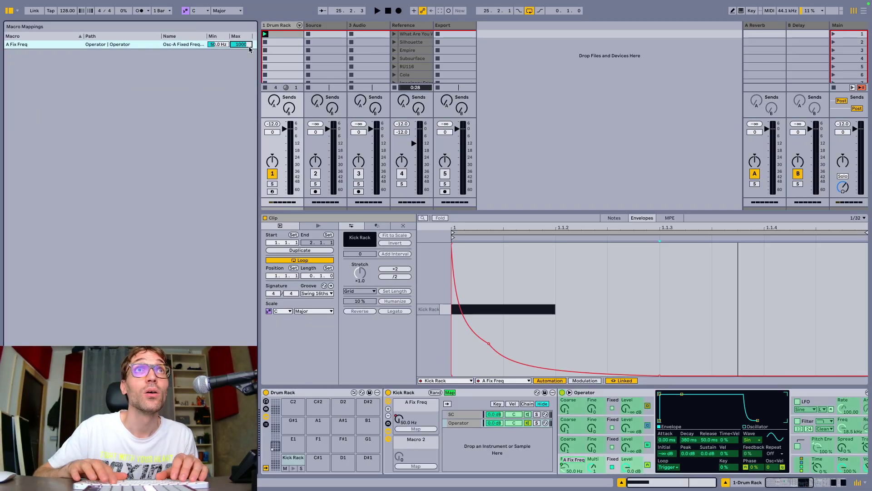
{"action": "left_click", "coordinate": [449, 393]}
{"action": "key", "text": "space"}
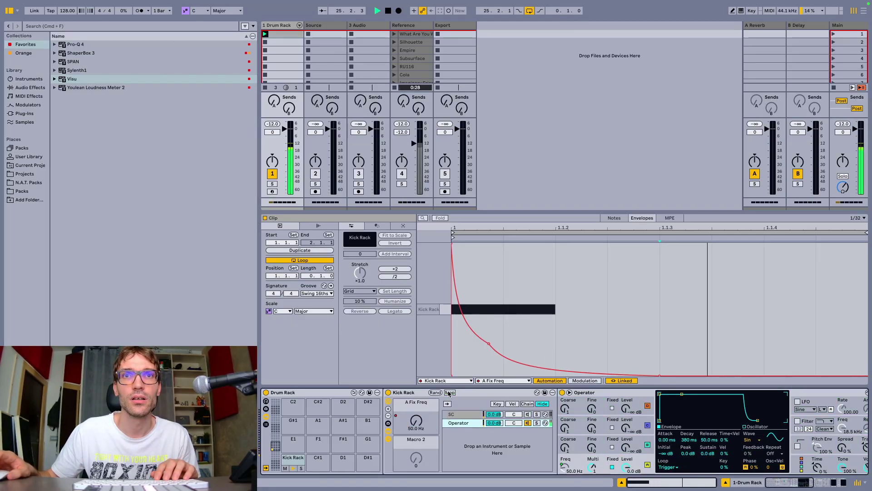
{"action": "key", "text": "space"}
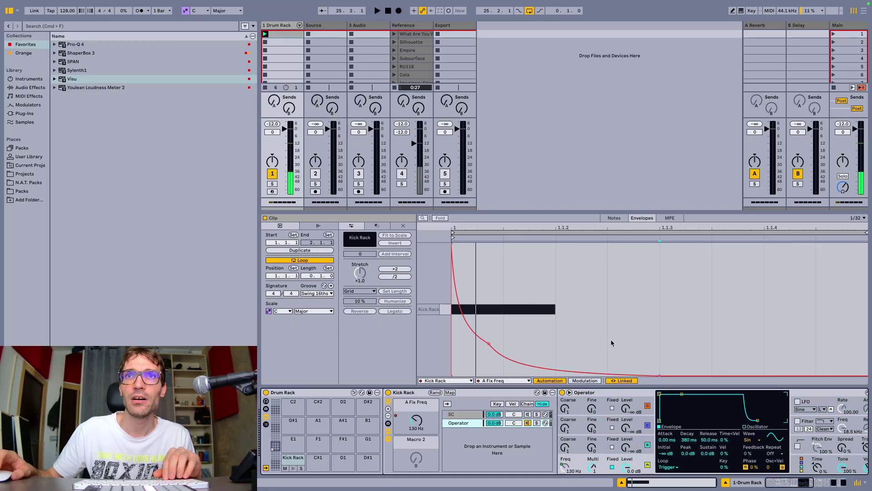
{"action": "key", "text": "space"}
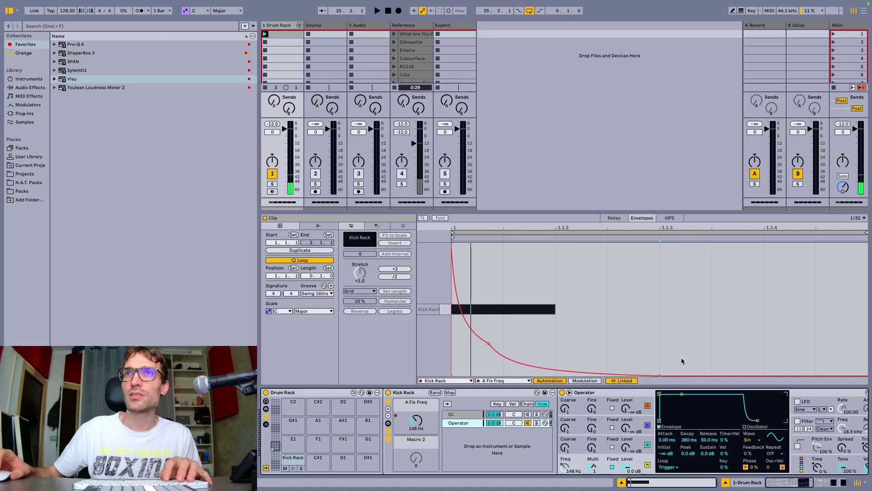
Add a curved rise from 50 Hz shortly after 1.1.4 to the maximum at the A Fix Freq envelope's end, and play it.
{"action": "left_click", "coordinate": [846, 377]}
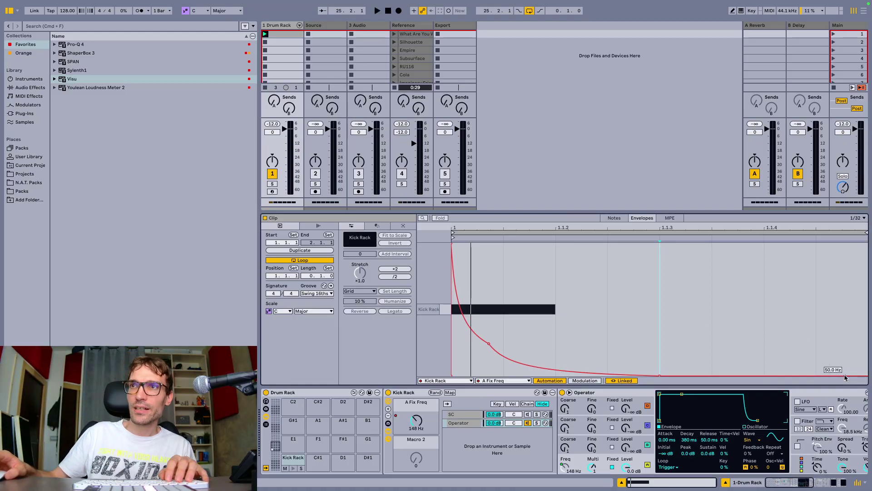
{"action": "left_click_drag", "start_coordinate": [856, 377], "coordinate": [866, 246]}
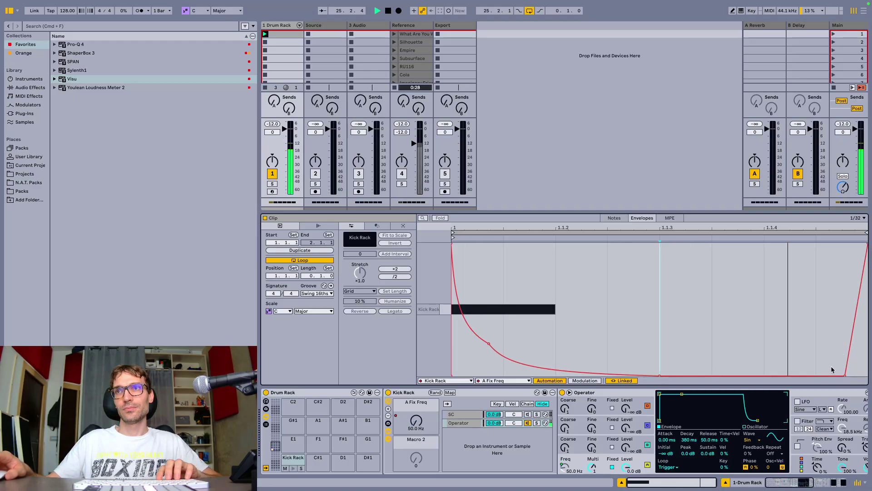
{"action": "left_click_drag", "start_coordinate": [845, 375], "coordinate": [816, 376]}
{"action": "left_click_drag", "start_coordinate": [843, 306], "coordinate": [827, 257]}
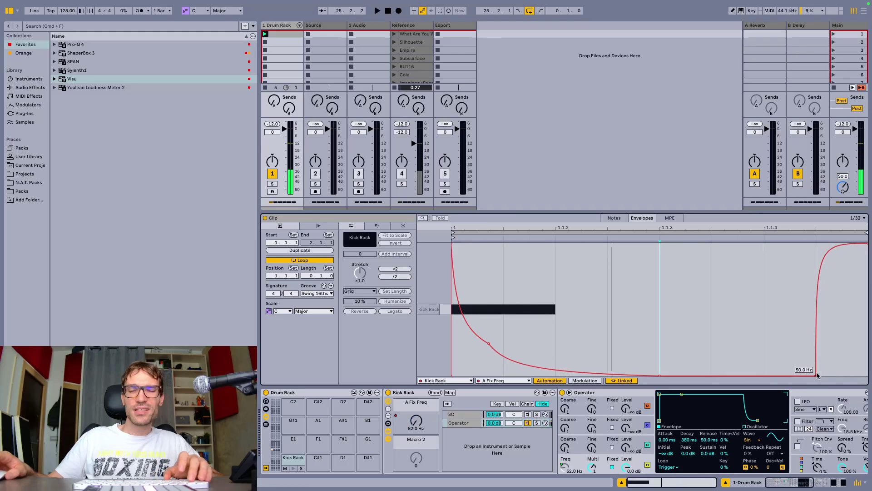
{"action": "left_click_drag", "start_coordinate": [817, 375], "coordinate": [790, 375]}
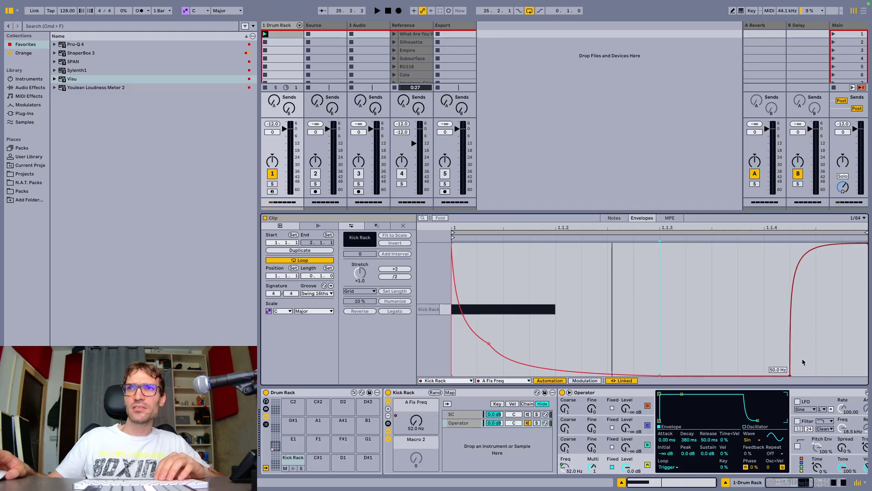
{"action": "key", "text": "space"}
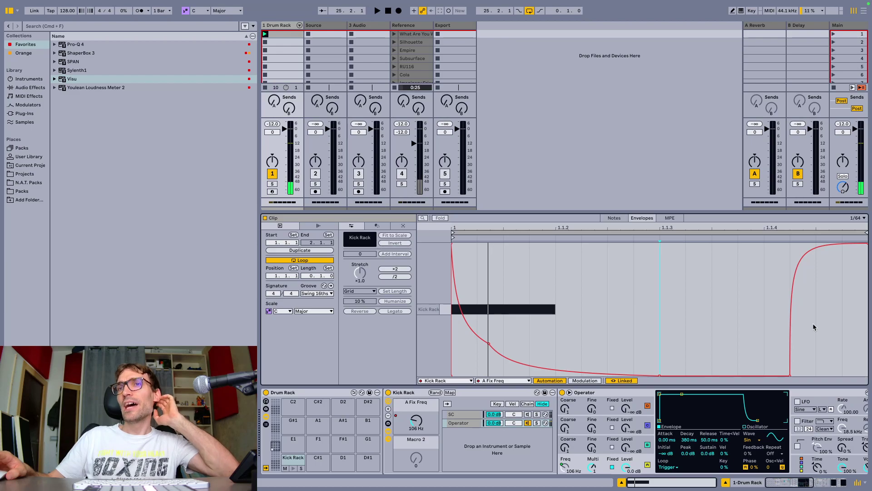
Show the Visu window again, play the kick and move the window clear of the envelope's early decay.
{"action": "key", "text": "super+alt+p"}
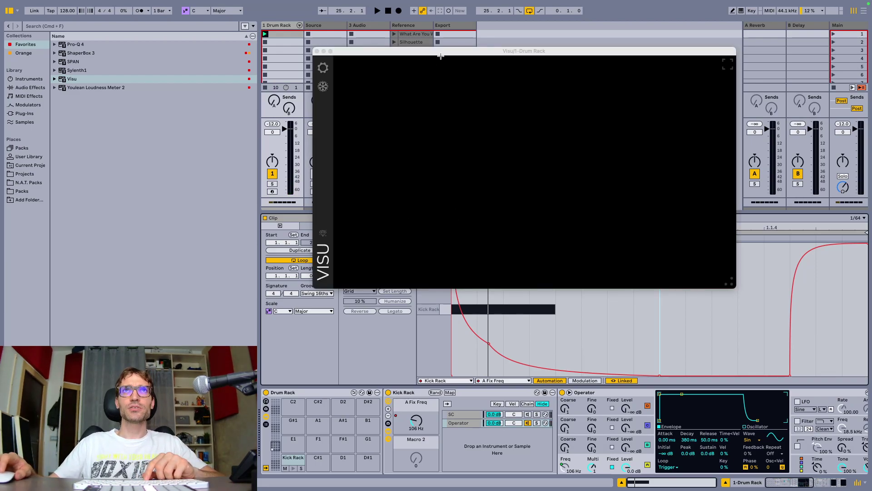
{"action": "key", "text": "space"}
{"action": "left_click_drag", "start_coordinate": [441, 56], "coordinate": [139, 51]}
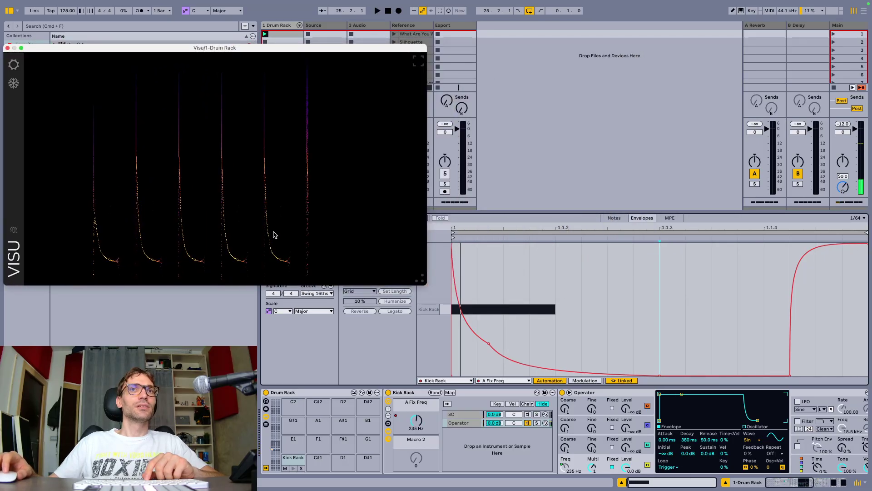
Move the decay's middle breakpoint earlier and down to about 92.3 Hz, play the kick to check it, and select the Operator chain.
{"action": "left_click", "coordinate": [477, 350]}
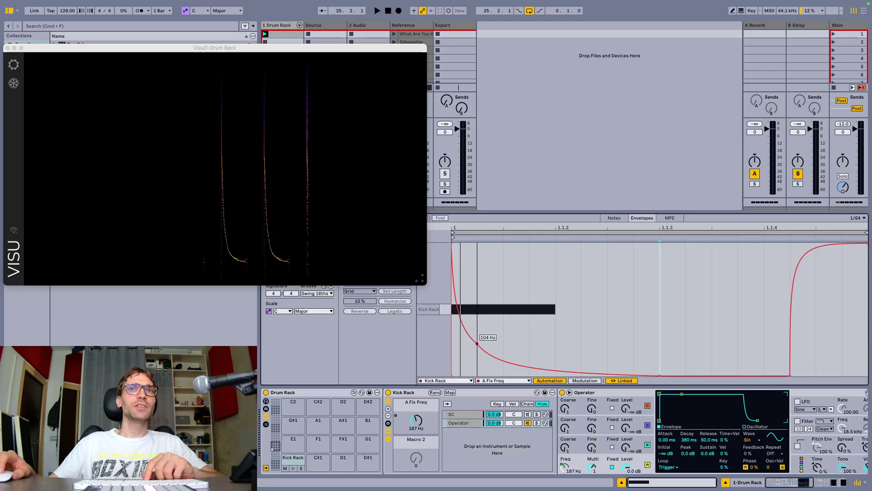
{"action": "key", "text": "space"}
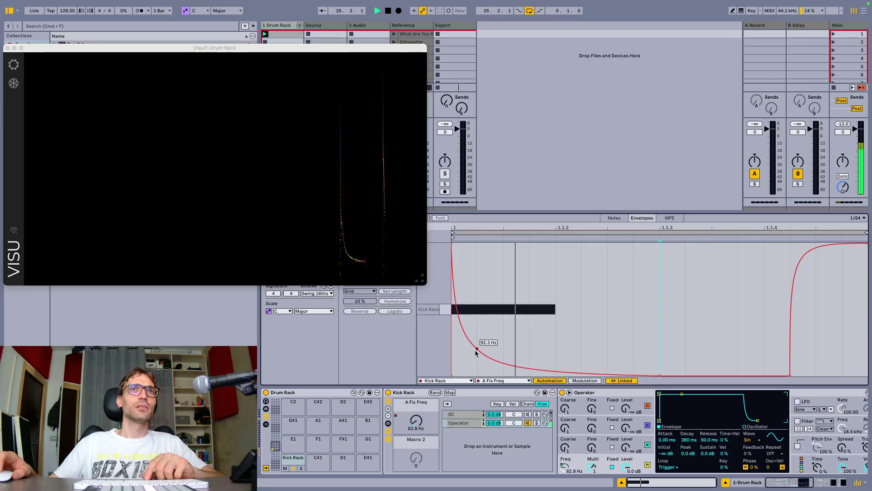
{"action": "key", "text": "space"}
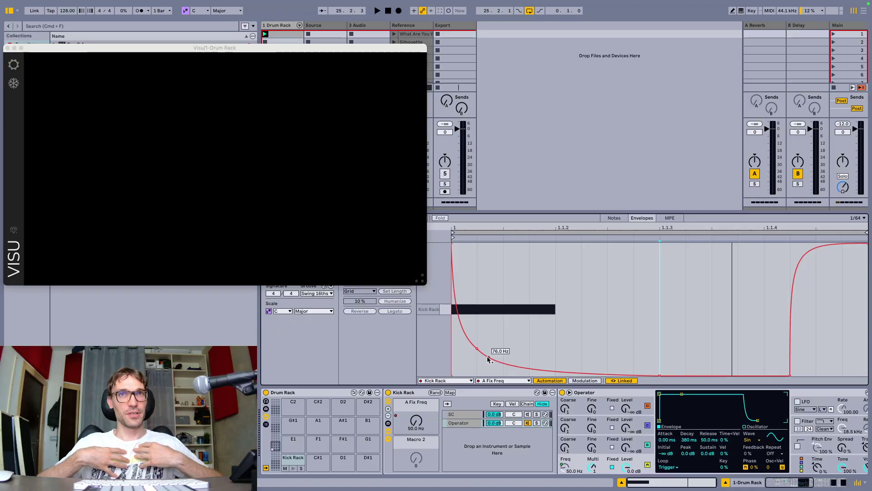
{"action": "key", "text": "space"}
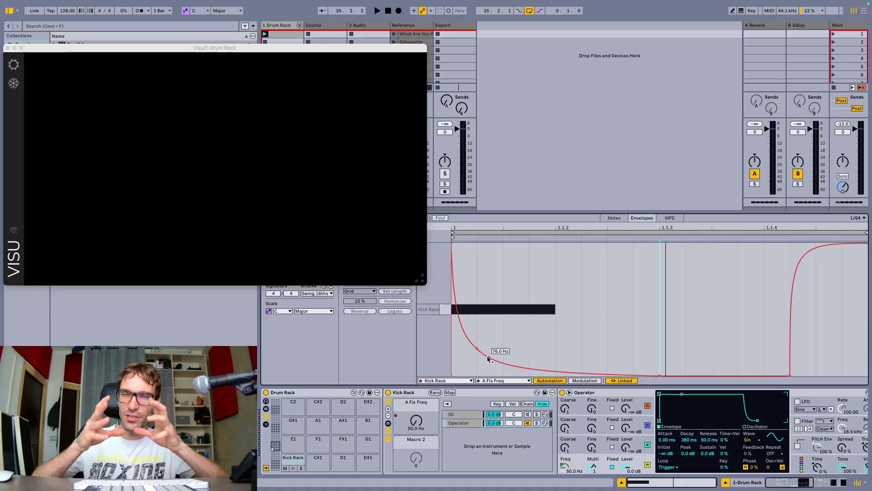
{"action": "key", "text": "space"}
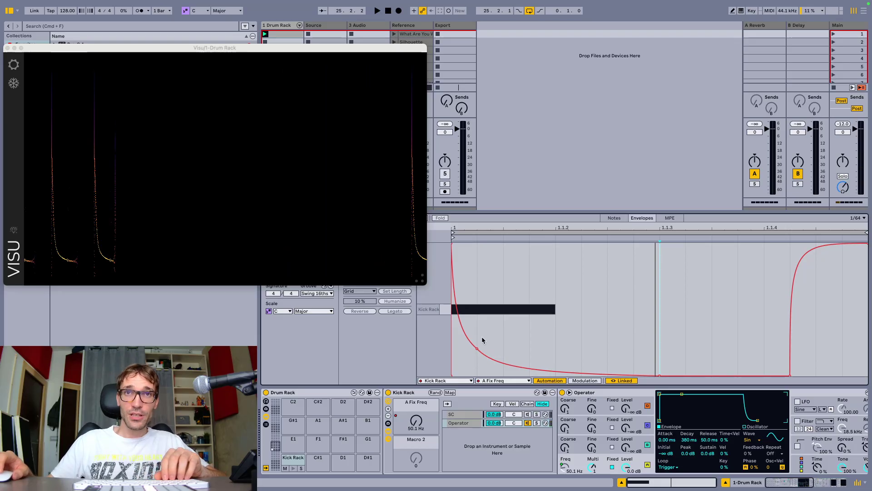
{"action": "left_click", "coordinate": [475, 422]}
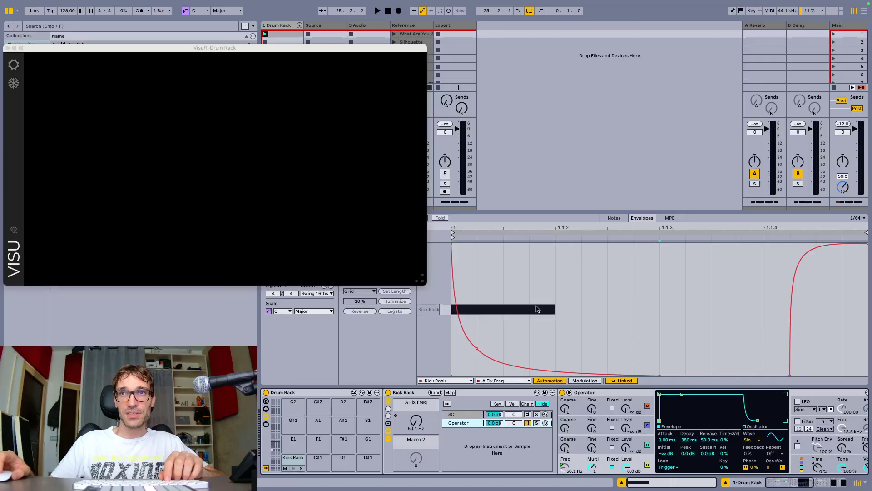
Turn grid snapping off and try extra breakpoints on the A Fix Freq decay, including one at 155 Hz on its steep part.
{"action": "left_click", "coordinate": [456, 364]}
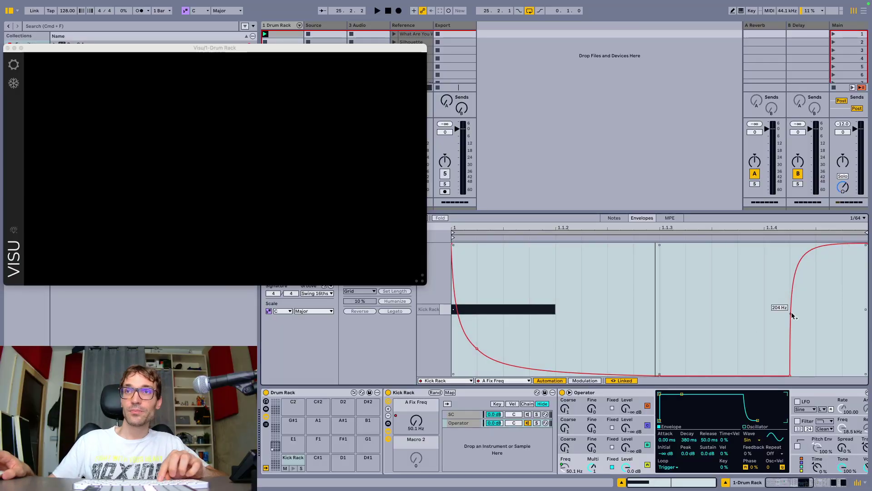
{"action": "left_click", "coordinate": [527, 294]}
{"action": "mouse_move", "coordinate": [491, 361]}
{"action": "left_mouse_down"}
{"action": "mouse_move", "coordinate": [491, 338]}
{"action": "mouse_move", "coordinate": [492, 358]}
{"action": "left_mouse_up"}
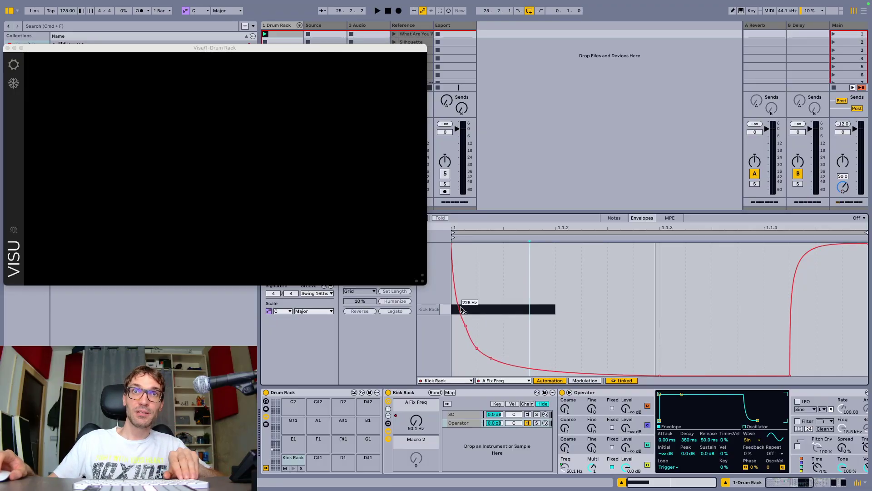
{"action": "right_click", "coordinate": [462, 310]}
{"action": "left_click", "coordinate": [466, 296]}
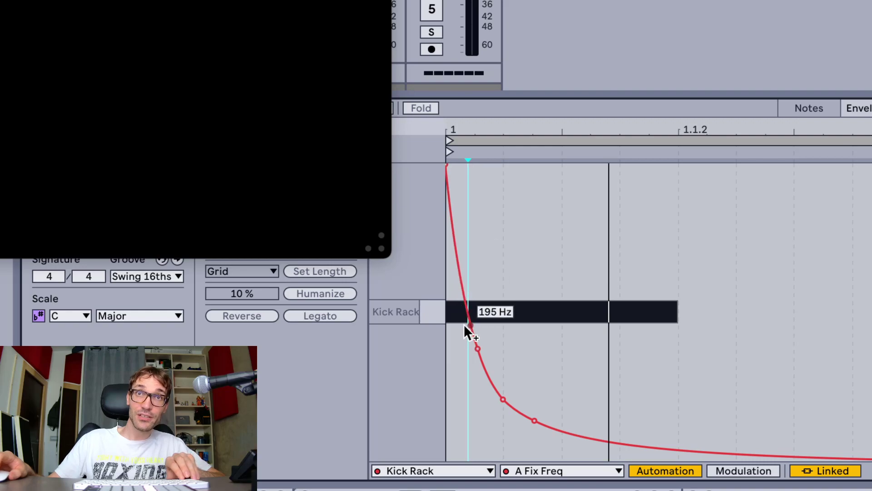
Try to steepen the decay by moving the 155 Hz and 92.3 Hz breakpoints earlier, playing the kick to check it.
{"action": "left_click", "coordinate": [471, 347]}
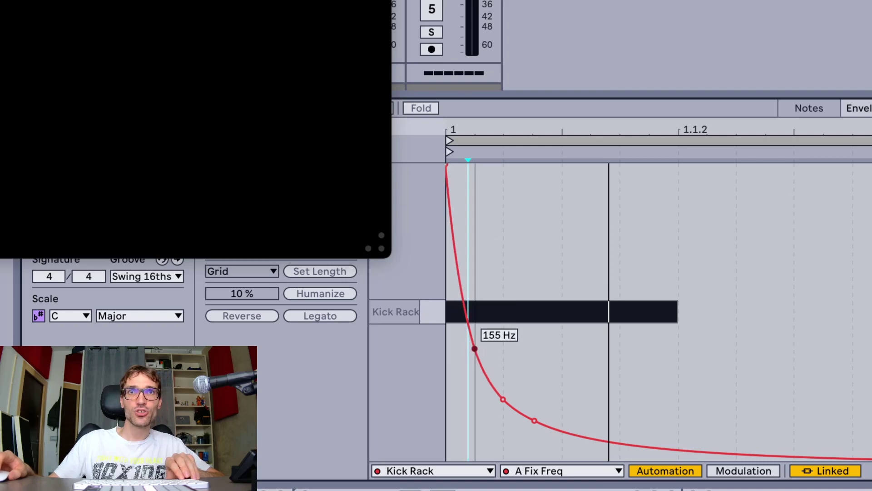
{"action": "left_click_drag", "start_coordinate": [470, 349], "coordinate": [463, 349]}
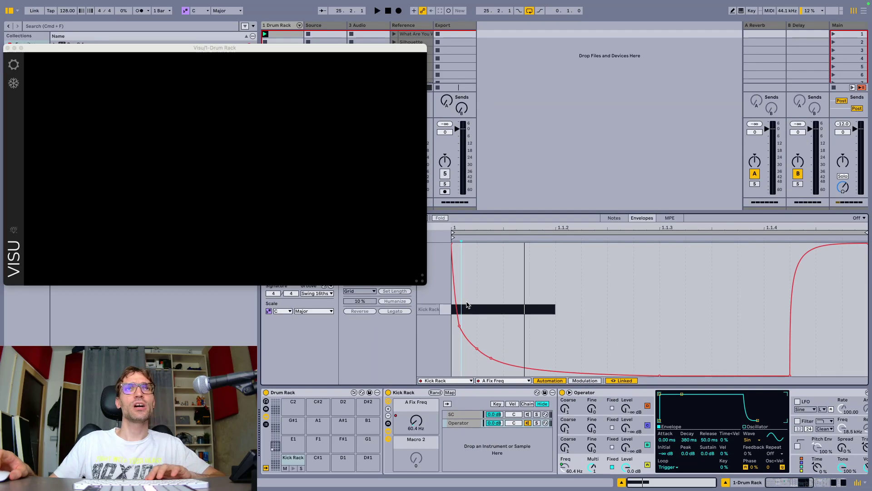
{"action": "key", "text": "space"}
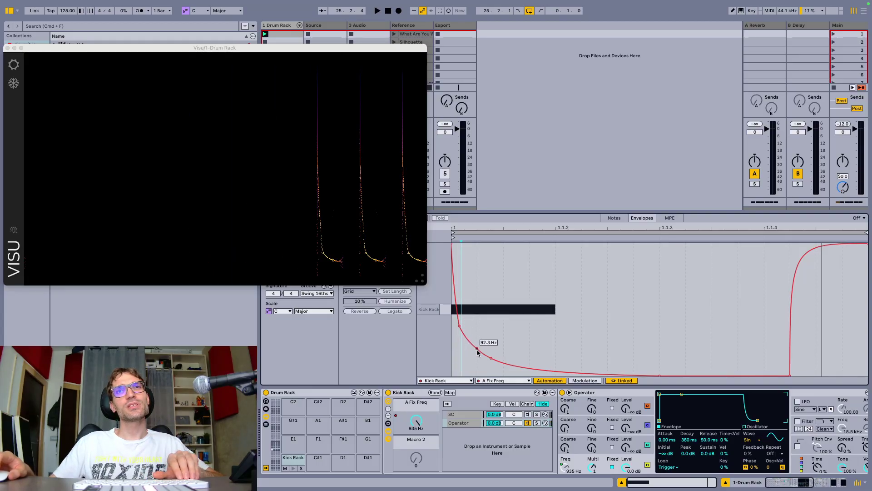
{"action": "left_click_drag", "start_coordinate": [475, 348], "coordinate": [471, 349]}
{"action": "key", "text": "space"}
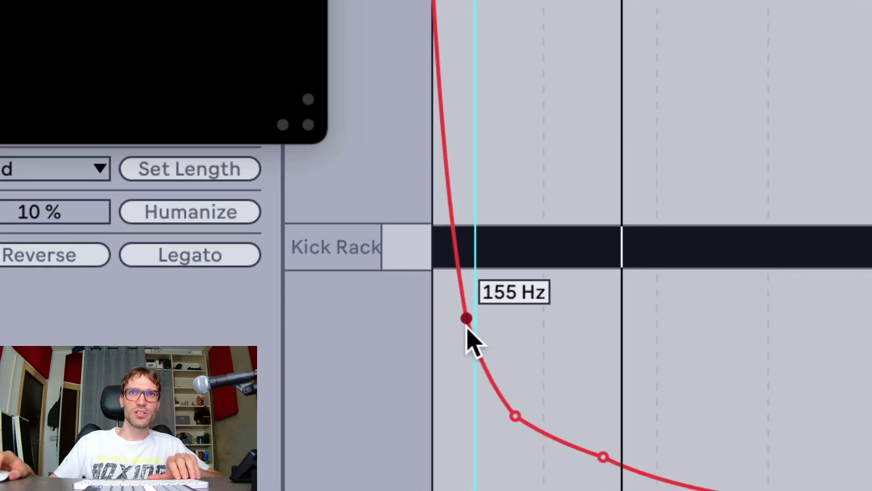
{"action": "left_click_drag", "start_coordinate": [460, 326], "coordinate": [449, 318]}
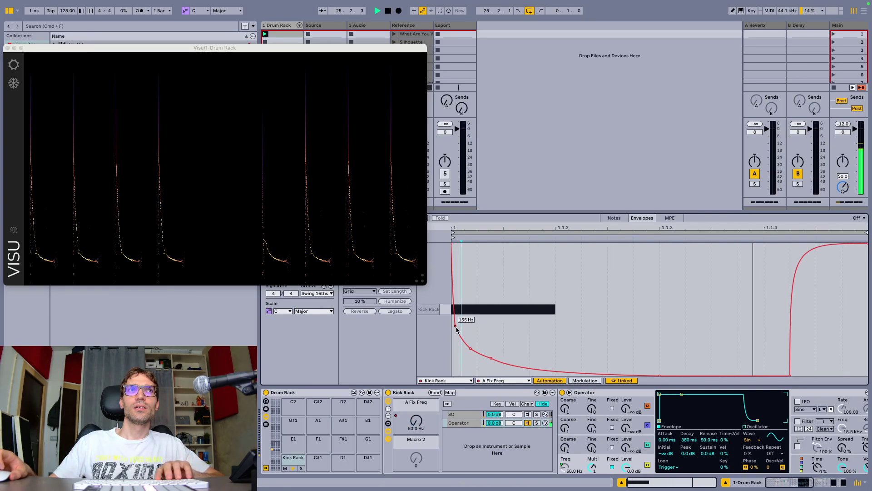
Freeze the Visu display, examine the lower bend of the kick's pitch curve, and toggle the visibility of the plug-in windows.
{"action": "left_click", "coordinate": [14, 84]}
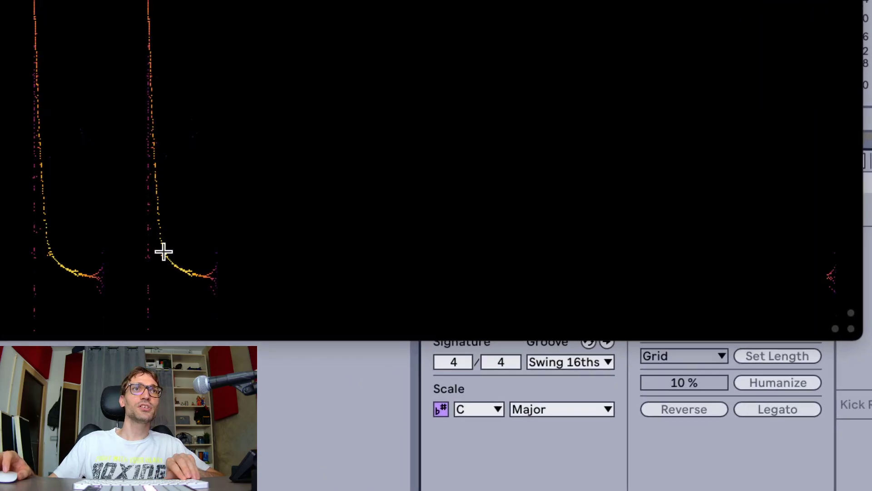
{"action": "mouse_move", "coordinate": [162, 245]}
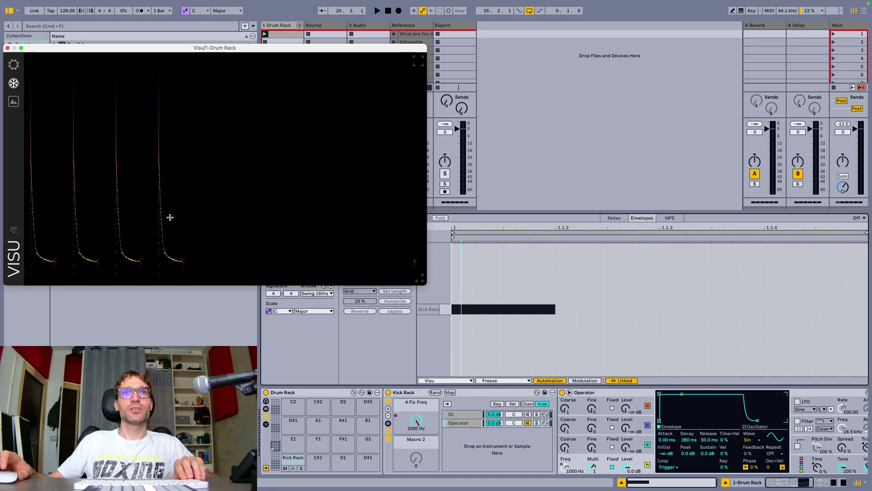
{"action": "key", "text": "super+alt+p"}
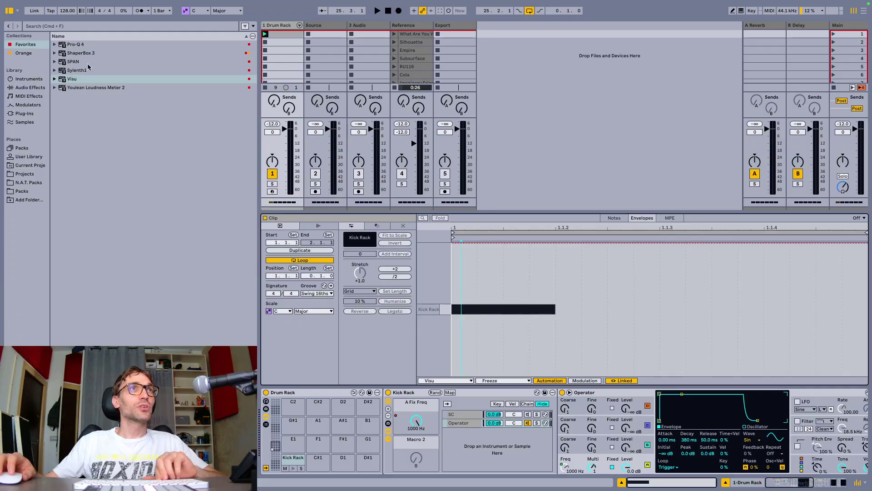
{"action": "key", "text": "super+alt+p"}
Play the kick to examine its spectrum in SPAN, move that window clear of Visu's curve, and close it.
{"action": "key", "text": "space"}
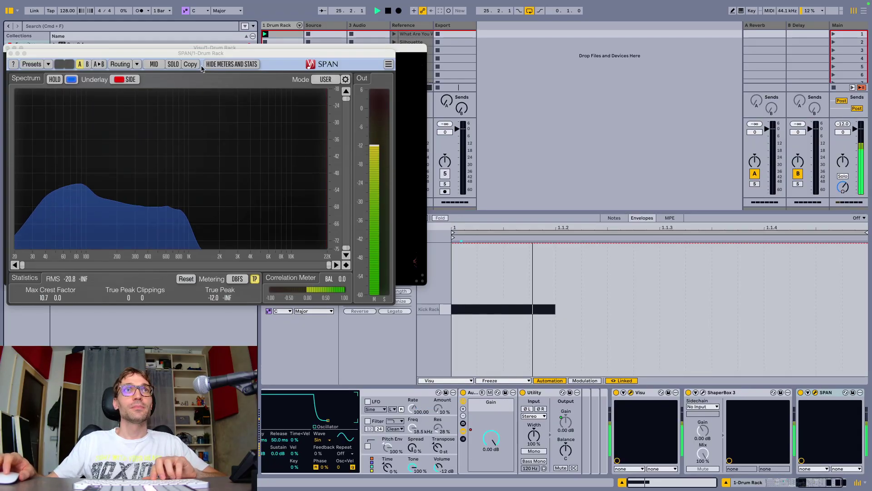
{"action": "left_click_drag", "start_coordinate": [231, 68], "coordinate": [402, 100]}
{"action": "key", "text": "space"}
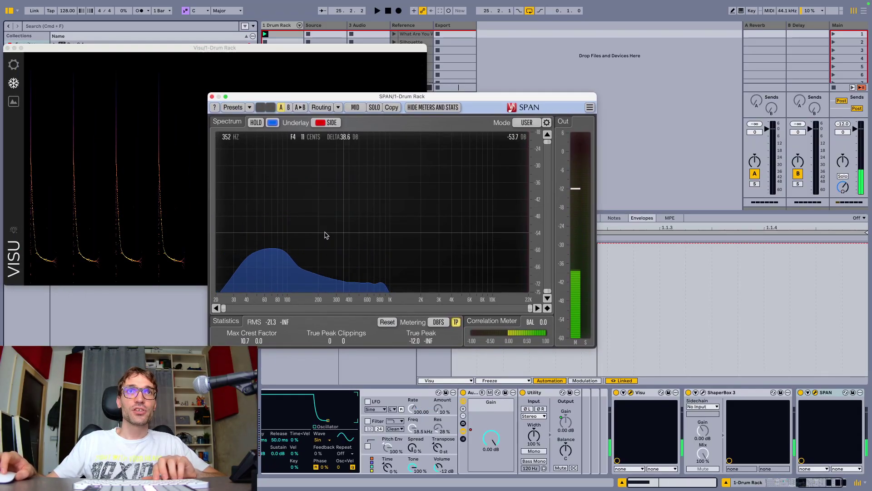
{"action": "key", "text": "space"}
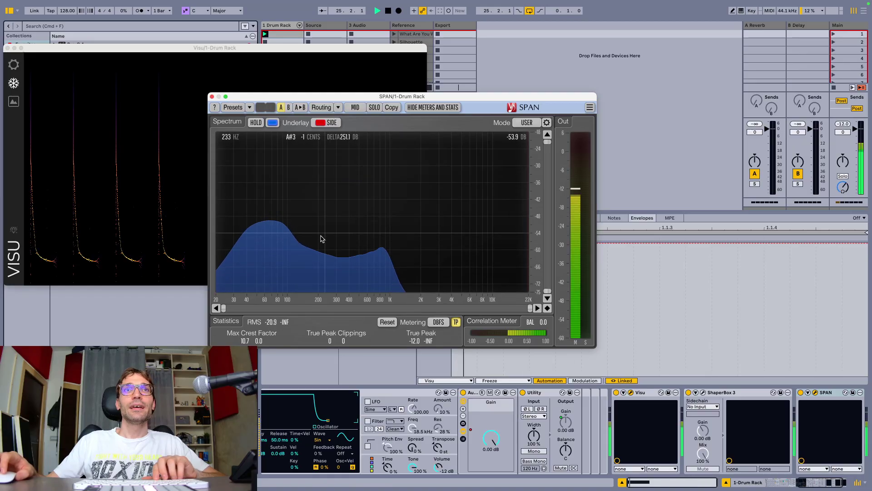
{"action": "key", "text": "space"}
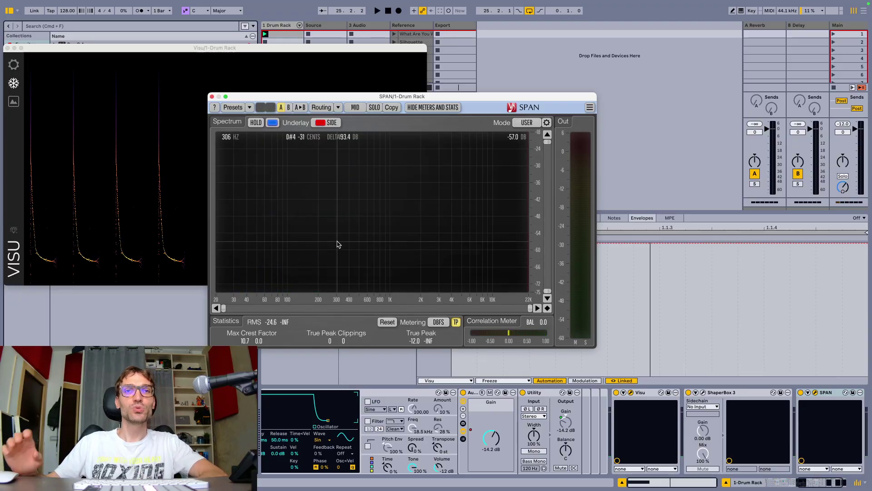
{"action": "left_click", "coordinate": [211, 96]}
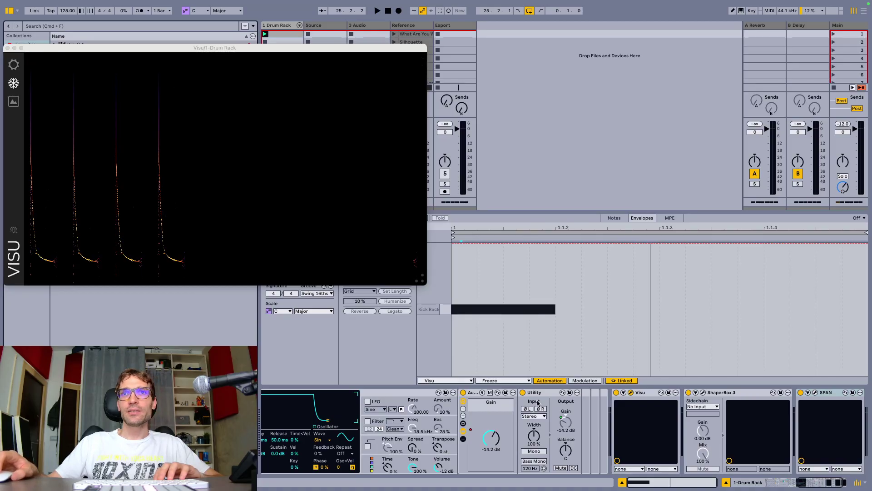
Return to the A Fix Freq envelope, undo the extra decay breakpoints and moves, and play the kick.
{"action": "left_click", "coordinate": [467, 380]}
{"action": "left_click", "coordinate": [448, 284]}
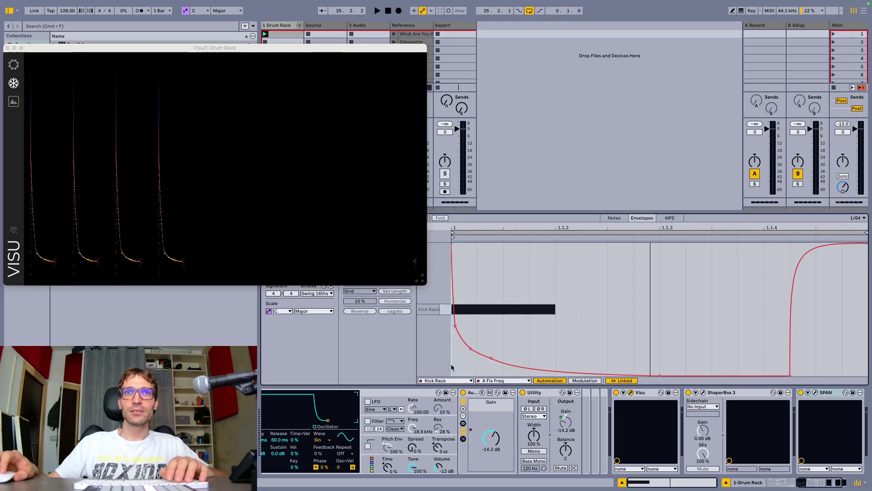
{"action": "key", "text": "super+z"}
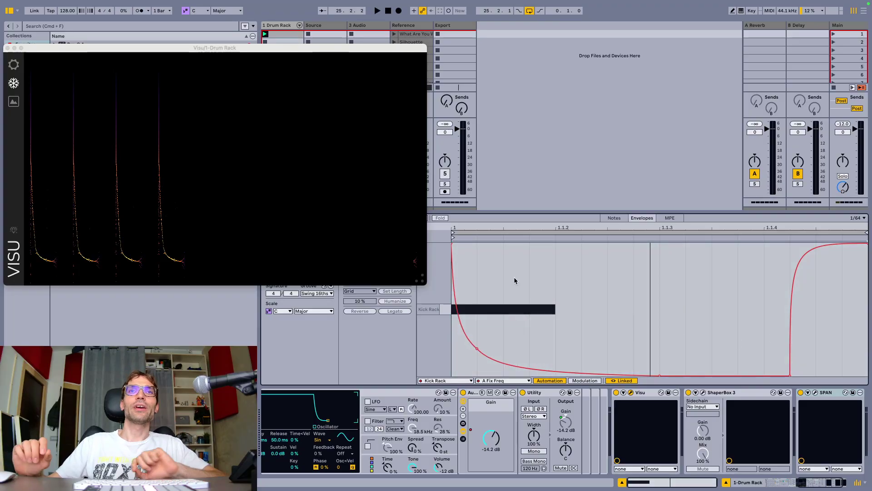
{"action": "key", "text": "space"}
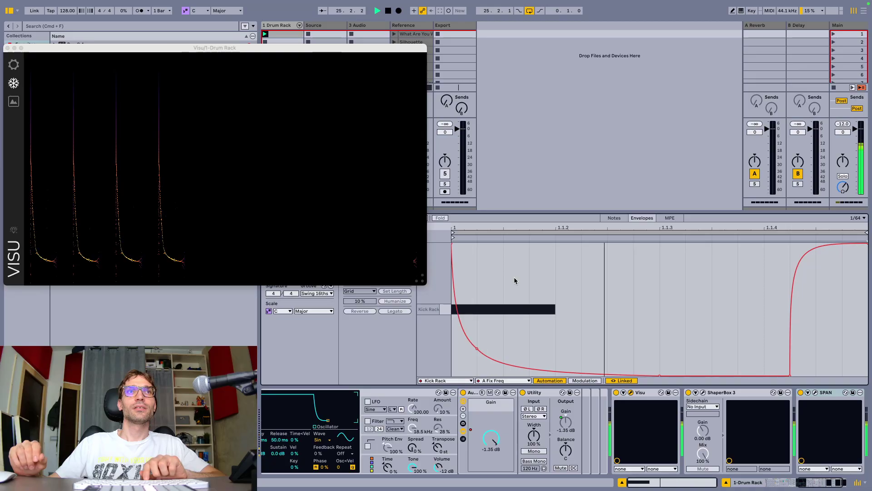
{"action": "key", "text": "space"}
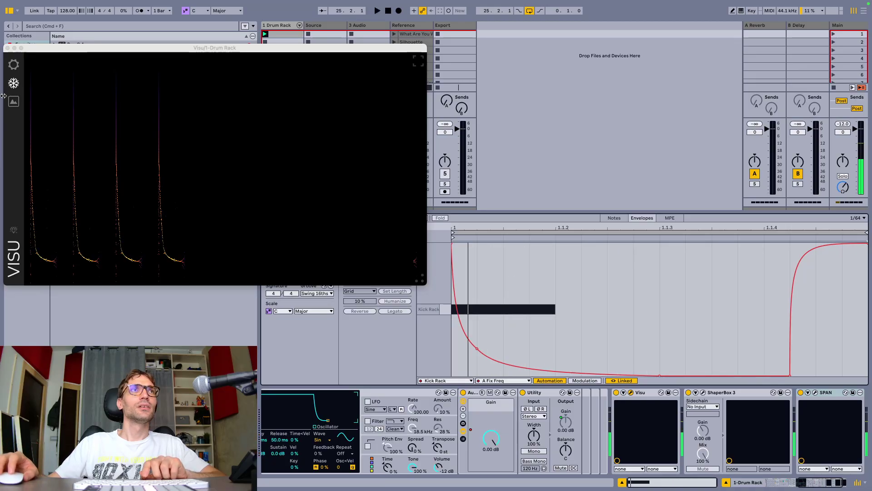
Unfreeze Visu, reopen its window clear of the envelope and play the kick to check its pitch curve.
{"action": "left_click", "coordinate": [14, 84]}
{"action": "key", "text": "space"}
{"action": "left_click_drag", "start_coordinate": [40, 47], "coordinate": [153, 46]}
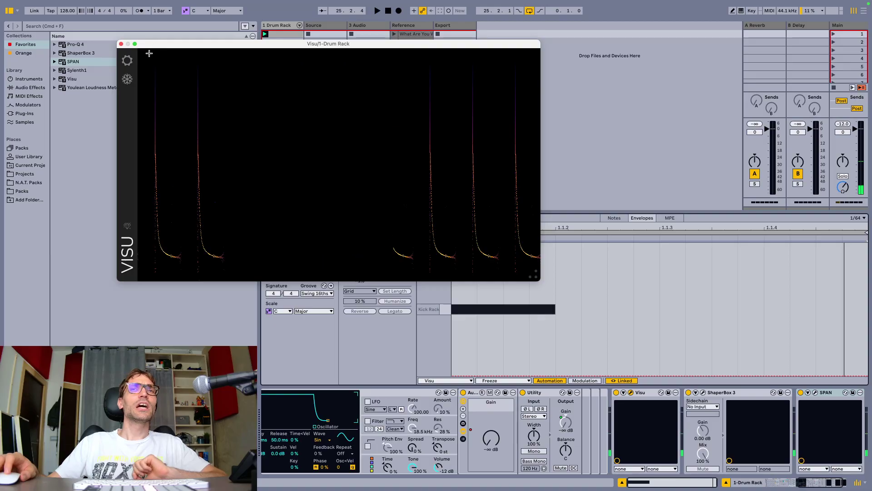
{"action": "left_click", "coordinate": [121, 44]}
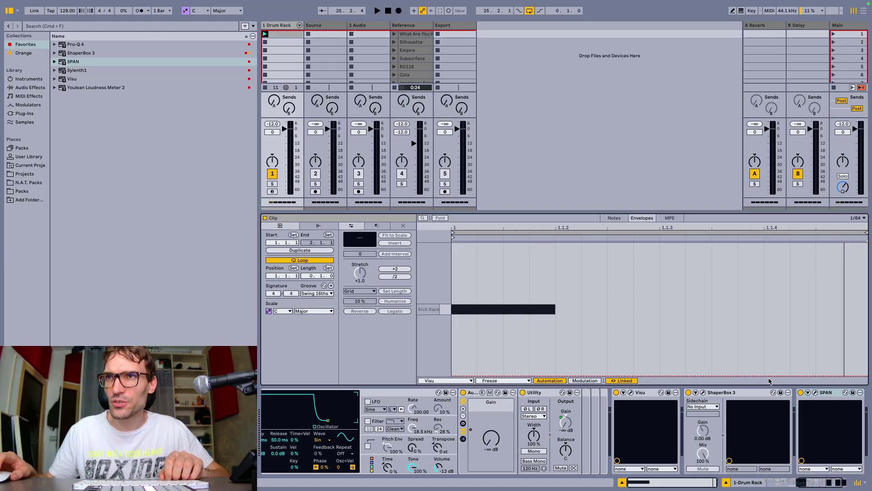
{"action": "left_click", "coordinate": [631, 392]}
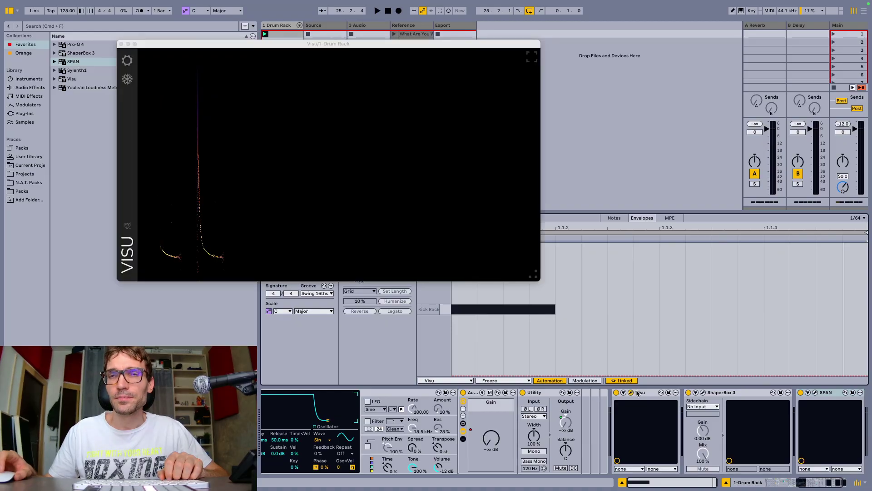
{"action": "left_click_drag", "start_coordinate": [338, 45], "coordinate": [210, 52]}
{"action": "key", "text": "space"}
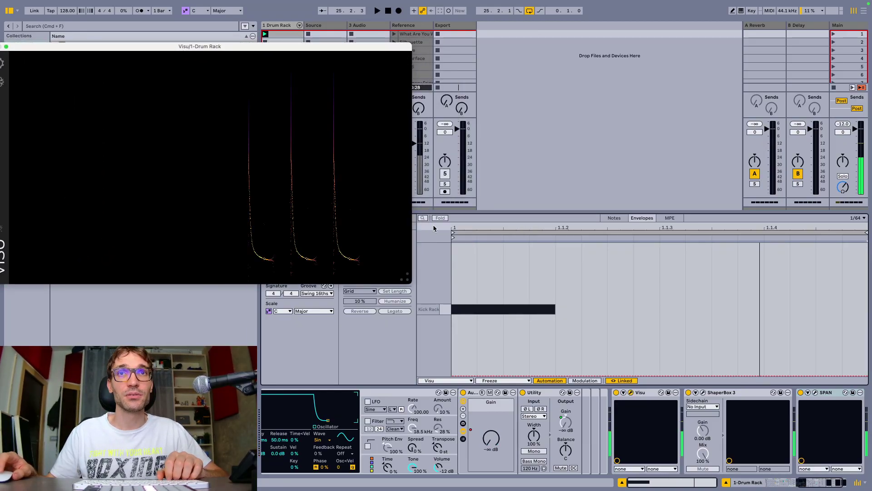
Show the Kick Rack's A Fix Freq envelope, try a breakpoint at about 64.8 Hz low in the decay, and play it.
{"action": "left_click", "coordinate": [448, 380]}
{"action": "left_click", "coordinate": [431, 283]}
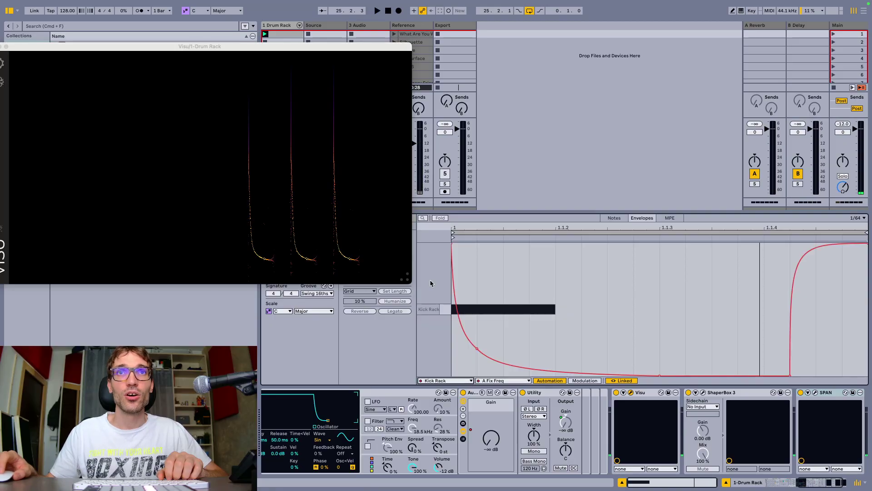
{"action": "left_click", "coordinate": [494, 362]}
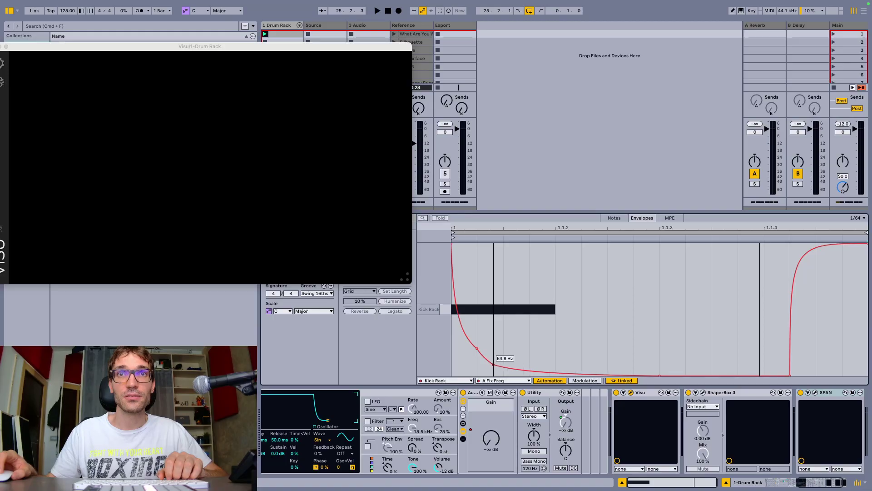
{"action": "key", "text": "space"}
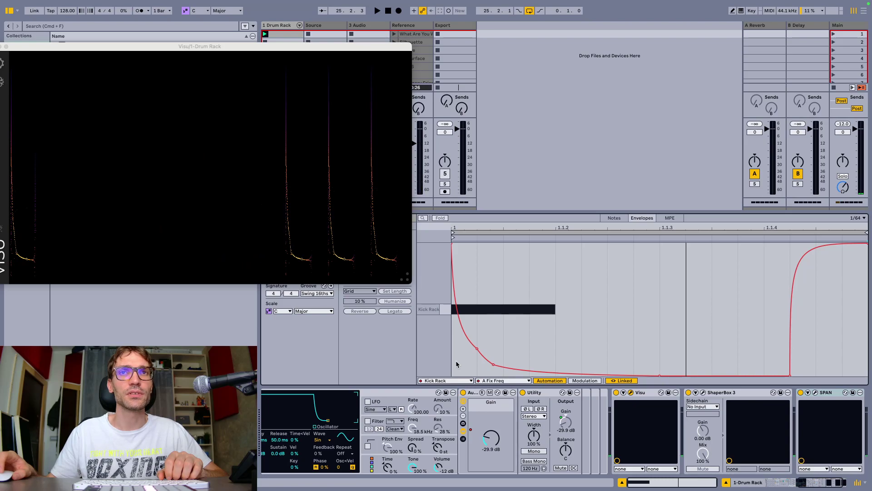
Undo the added 64.8 Hz breakpoint and play the kick again.
{"action": "left_click_drag", "start_coordinate": [457, 364], "coordinate": [856, 349]}
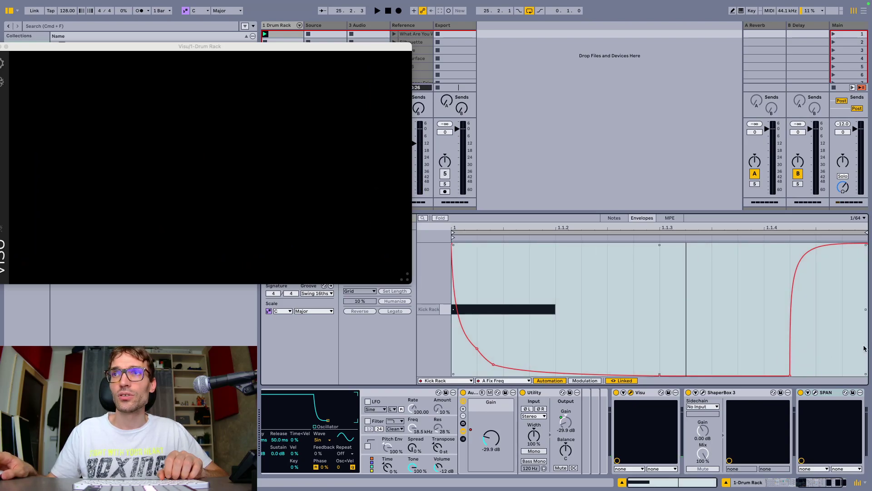
{"action": "key", "text": "super+z"}
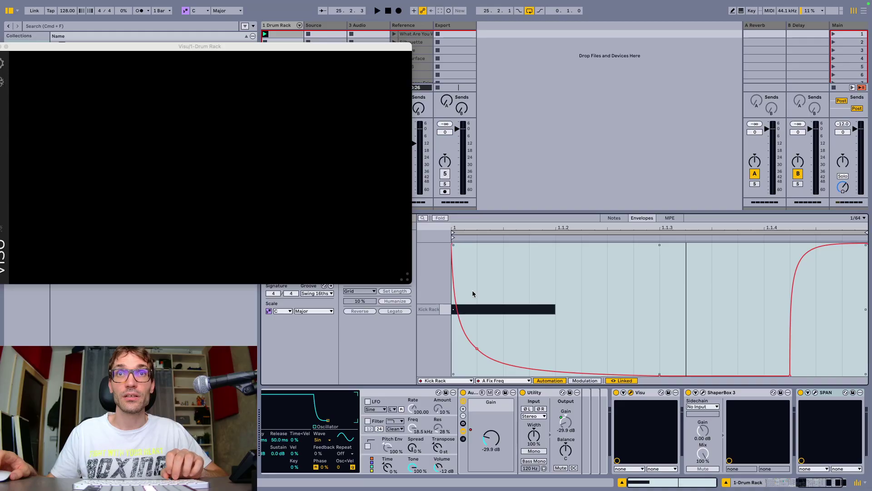
{"action": "key", "text": "space"}
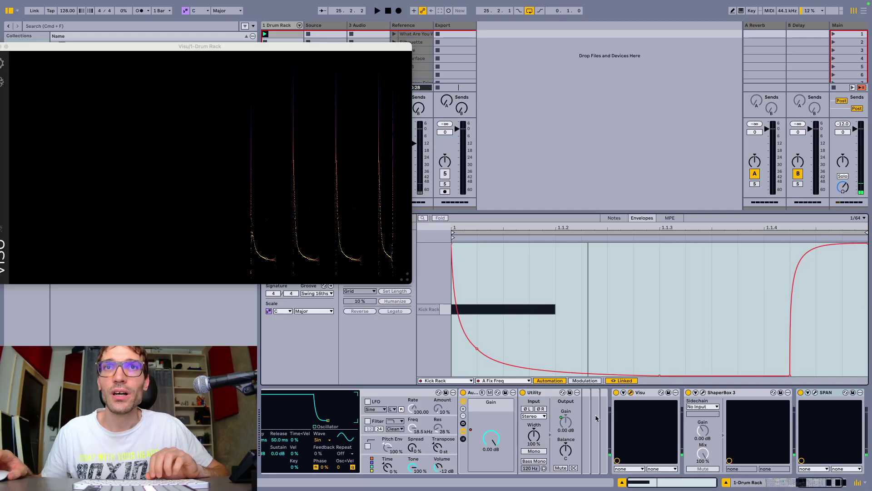
Select Operator's oscillator B and raise its level to 0.0 dB.
{"action": "scroll", "coordinate": [586, 453], "scroll_direction": "left", "scroll_amount": 10}
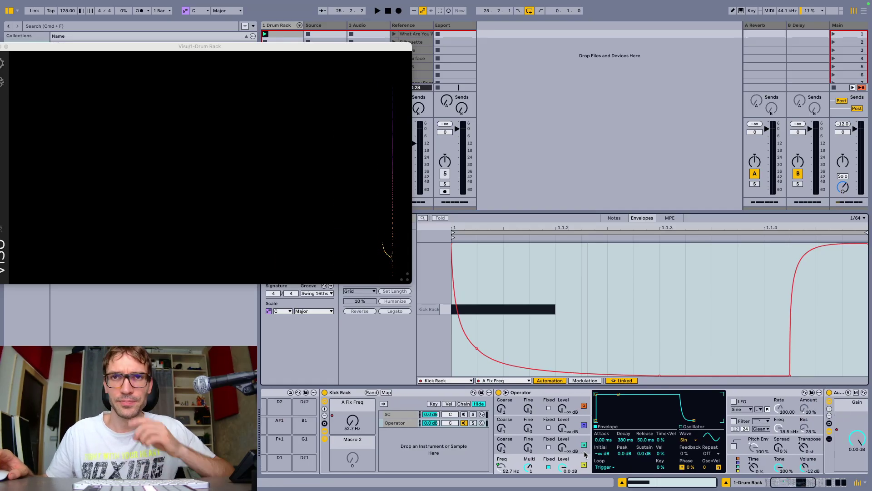
{"action": "left_click", "coordinate": [575, 449]}
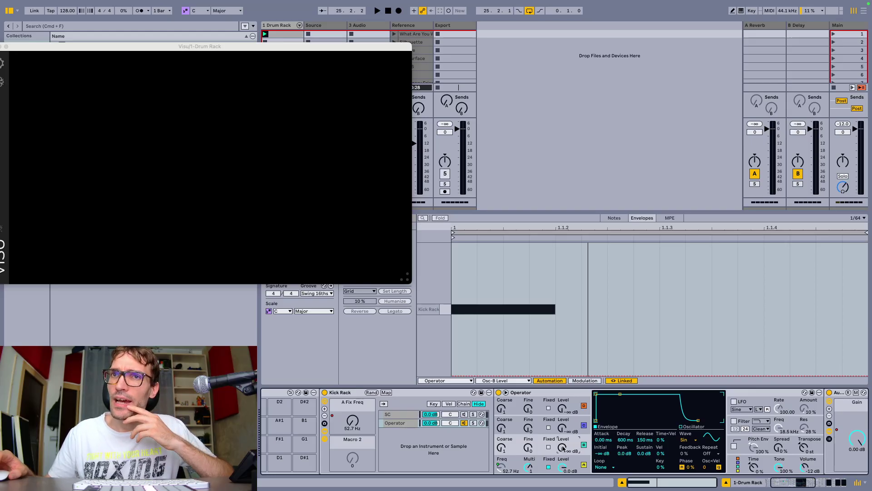
{"action": "left_click_drag", "start_coordinate": [564, 449], "coordinate": [564, 400]}
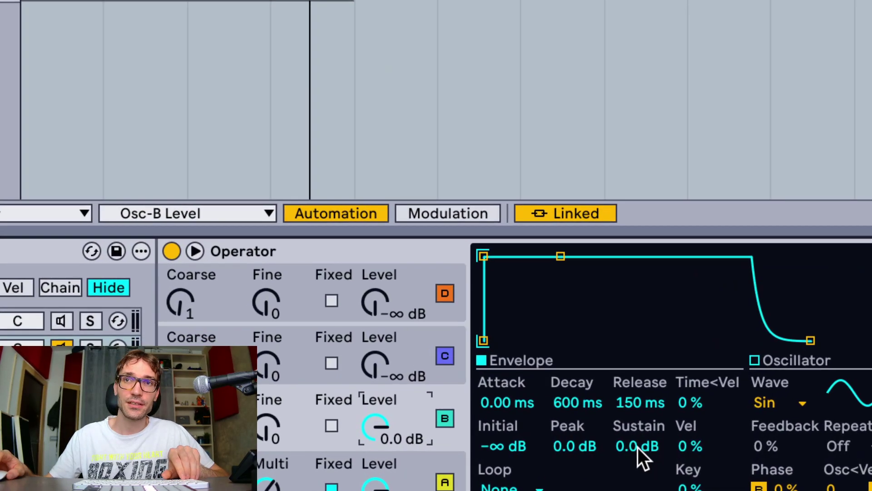
Set oscillator B's envelope sustain to −∞ dB and its decay to 20 ms.
{"action": "left_click_drag", "start_coordinate": [642, 454], "coordinate": [644, 455]}
{"action": "left_click", "coordinate": [574, 354]}
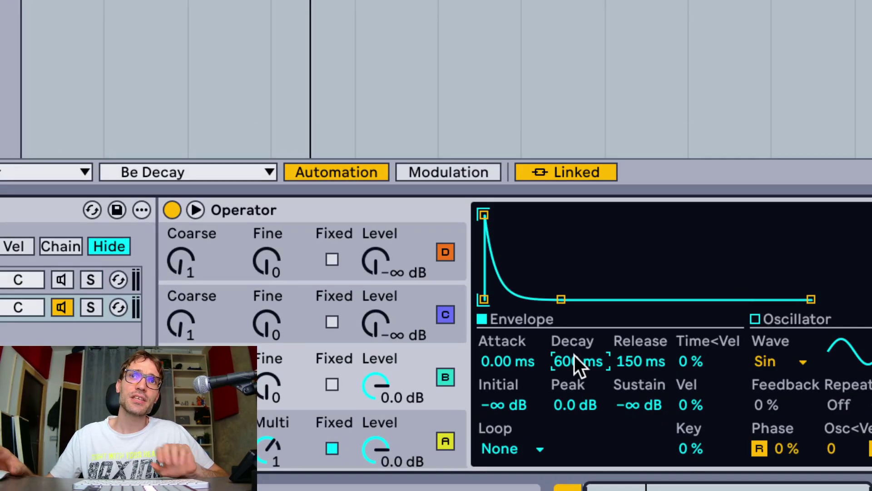
{"action": "type", "text": "20"}
{"action": "key", "text": "Return"}
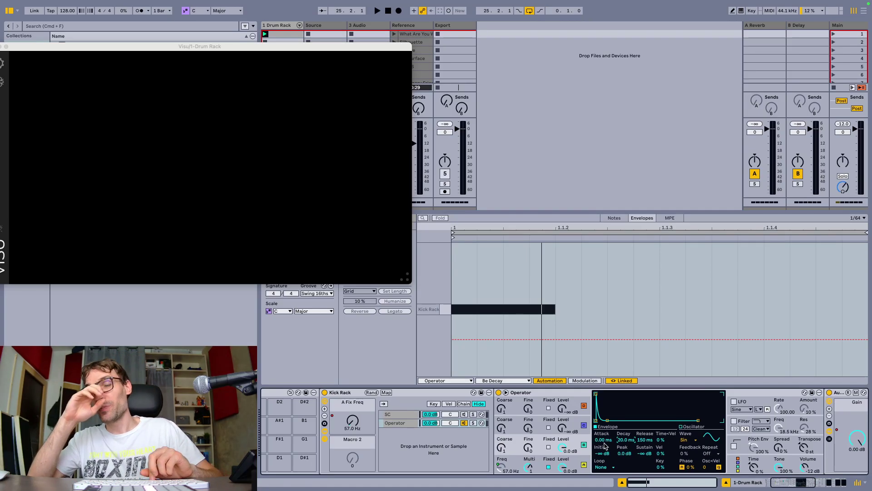
Play the kick repeatedly with oscillator B's short envelope and watch its pitch trace in Visu.
{"action": "key", "text": "space"}
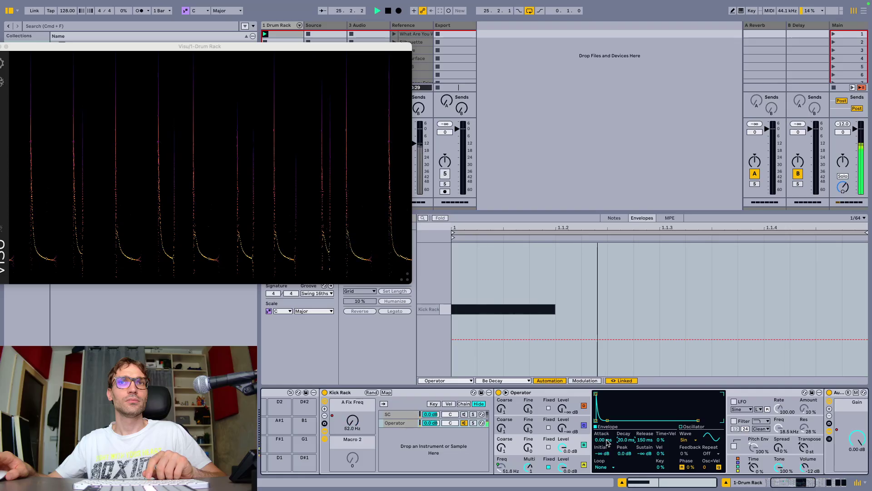
{"action": "key", "text": "space"}
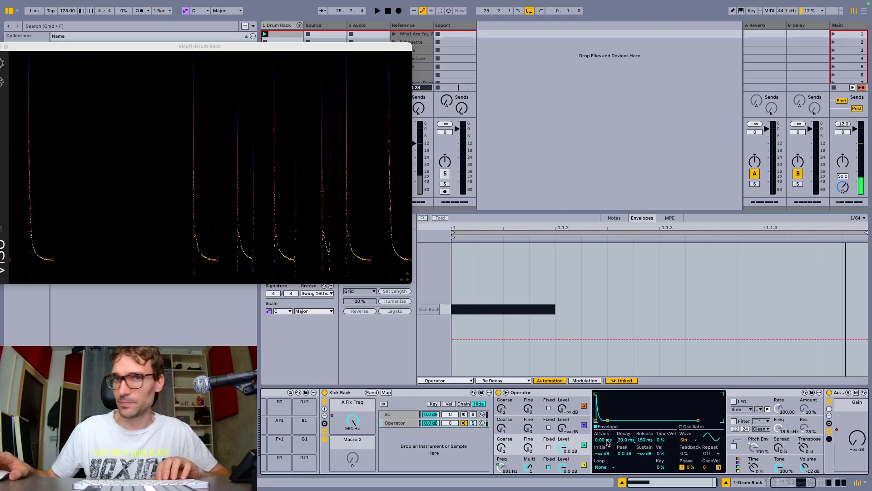
{"action": "key", "text": "space"}
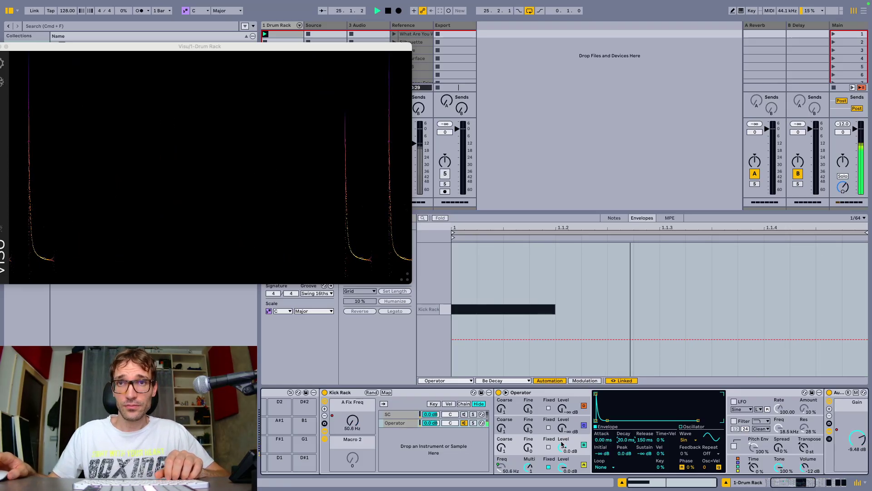
Raise oscillator C's level to 0.0 dB, set its sustain to −∞ dB and decay to 20 ms, and play the kick.
{"action": "double_click", "coordinate": [563, 429]}
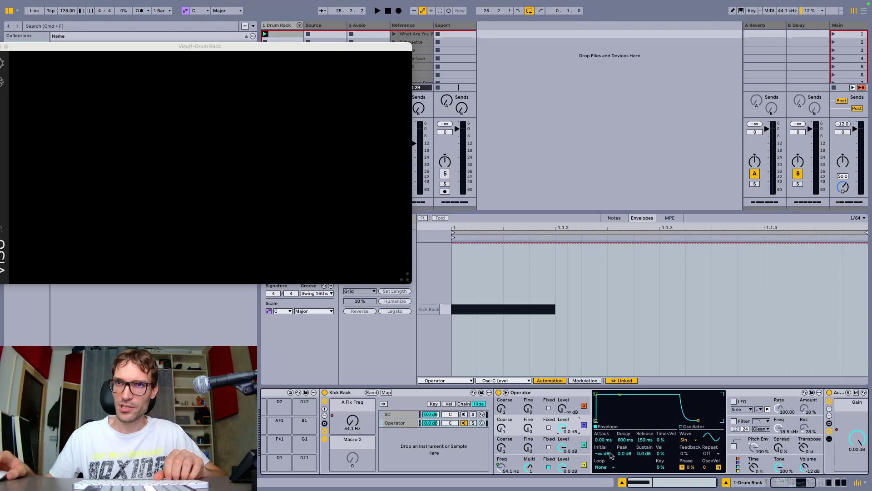
{"action": "left_click_drag", "start_coordinate": [648, 453], "coordinate": [647, 459]}
{"action": "left_click", "coordinate": [630, 440]}
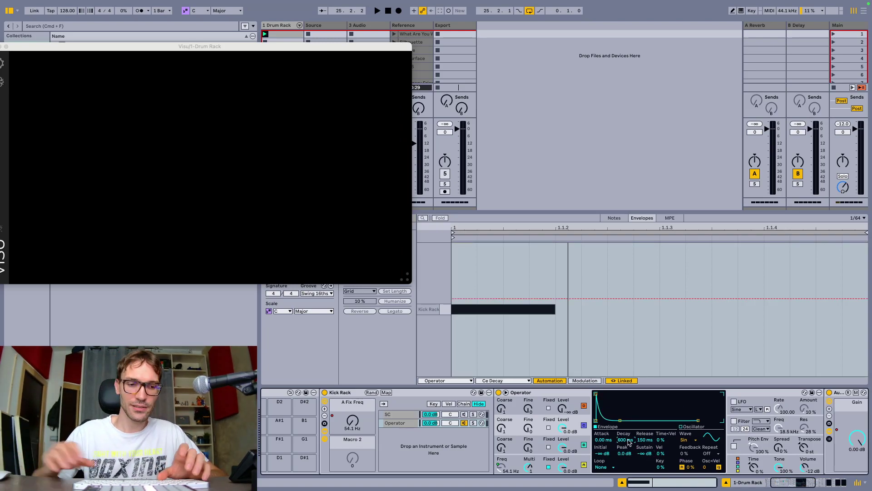
{"action": "key", "text": "space"}
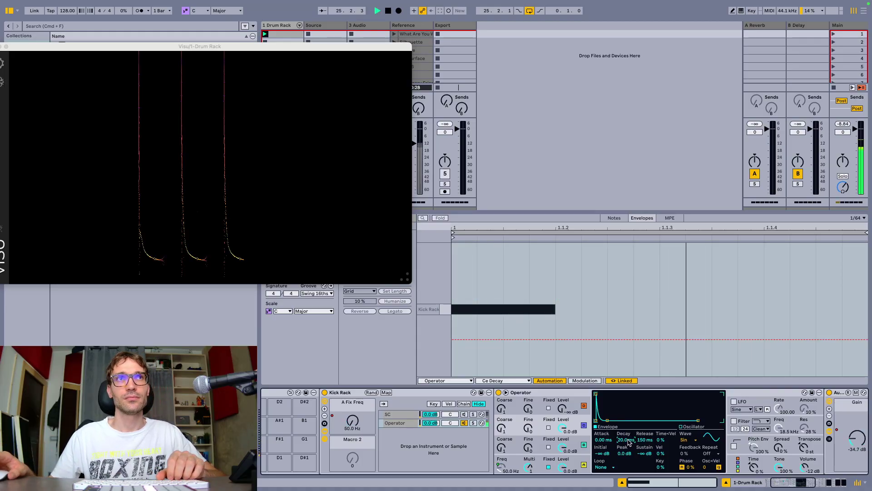
{"action": "key", "text": "space"}
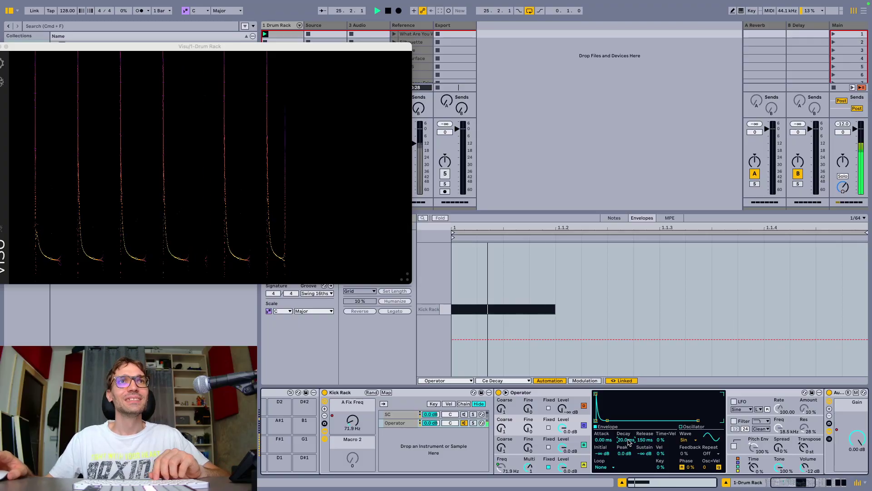
Collapse Operator, move the Visu window away from the browser, and play the kick.
{"action": "double_click", "coordinate": [522, 394]}
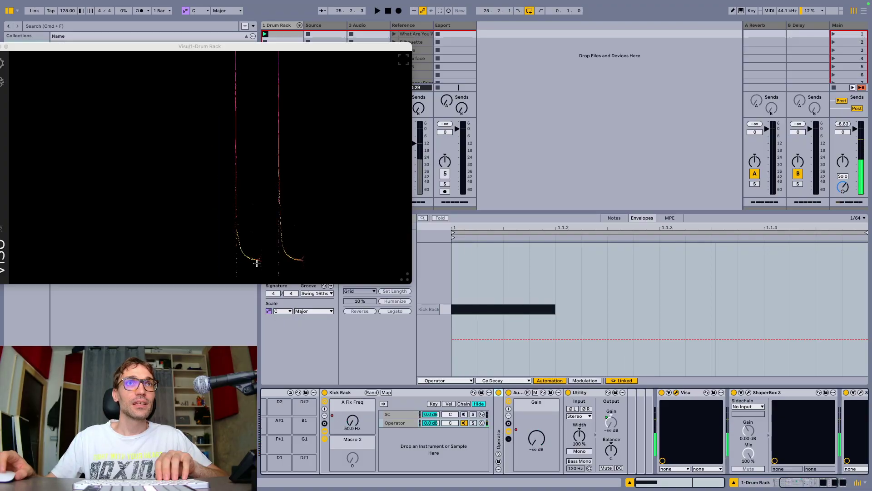
{"action": "left_click_drag", "start_coordinate": [198, 53], "coordinate": [596, 104]}
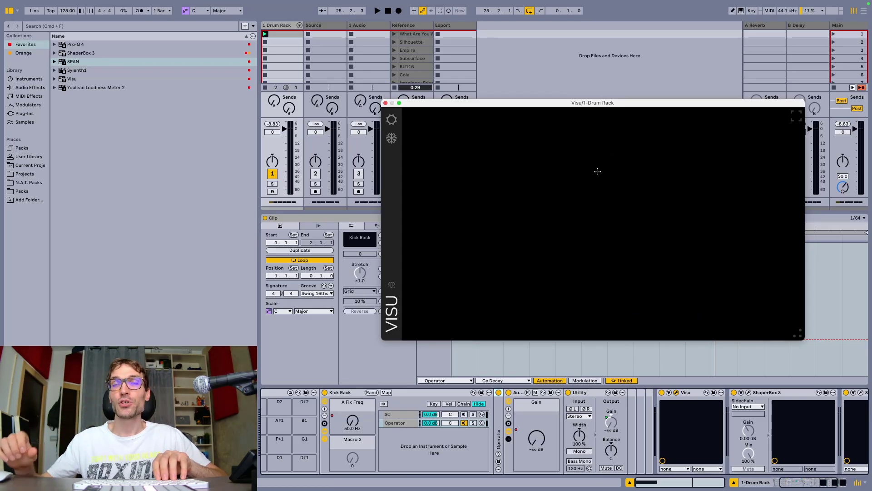
{"action": "key", "text": "space"}
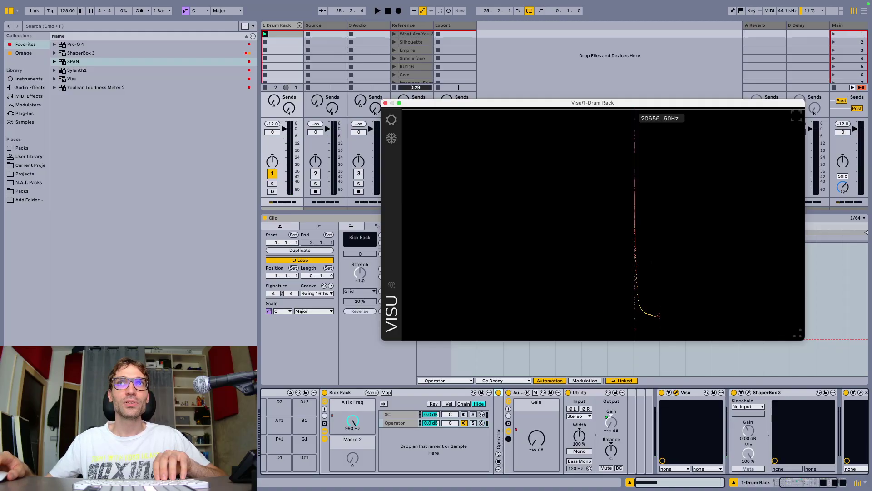
Add an EQ Eight after Utility and lower its band 8 high-cut frequency to 11.9 kHz while the kick plays.
{"action": "left_click", "coordinate": [41, 89]}
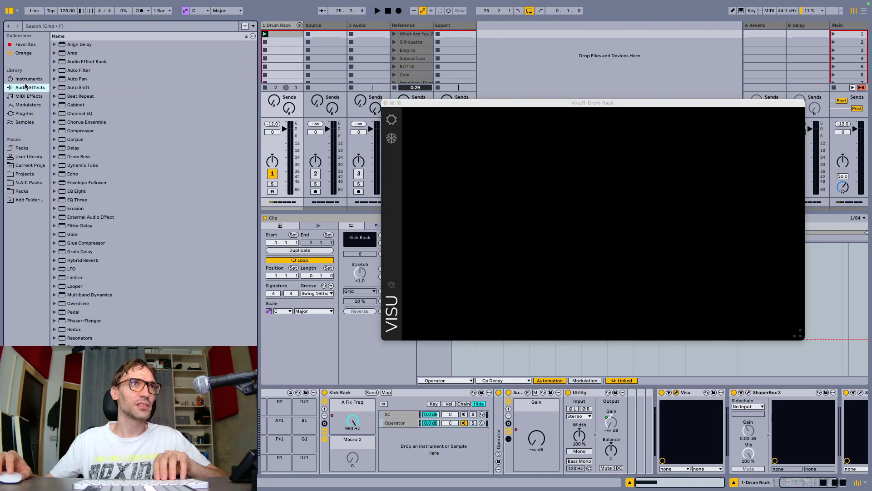
{"action": "left_click", "coordinate": [76, 193]}
{"action": "left_click_drag", "start_coordinate": [76, 193], "coordinate": [423, 425]}
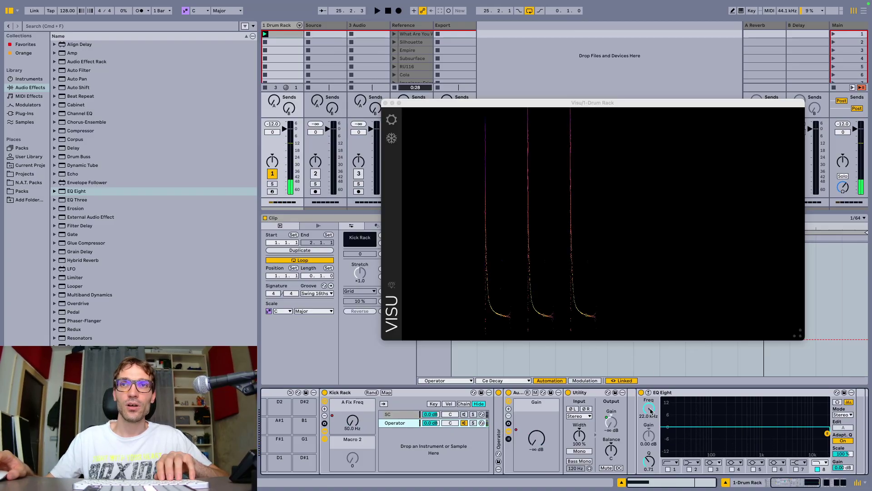
{"action": "key", "text": "space"}
{"action": "left_click_drag", "start_coordinate": [650, 410], "coordinate": [650, 419]}
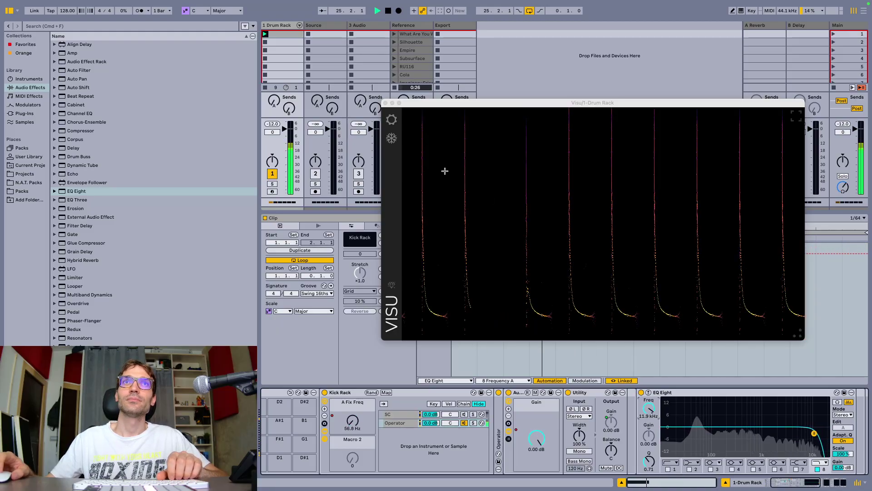
Freeze Visu's display, toggle playback of the kick, and unfold Operator.
{"action": "left_click", "coordinate": [391, 138]}
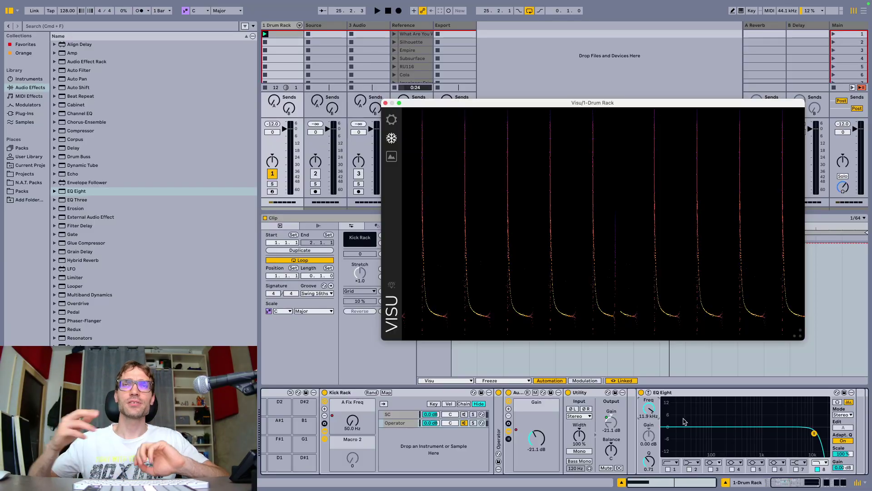
{"action": "key", "text": "space"}
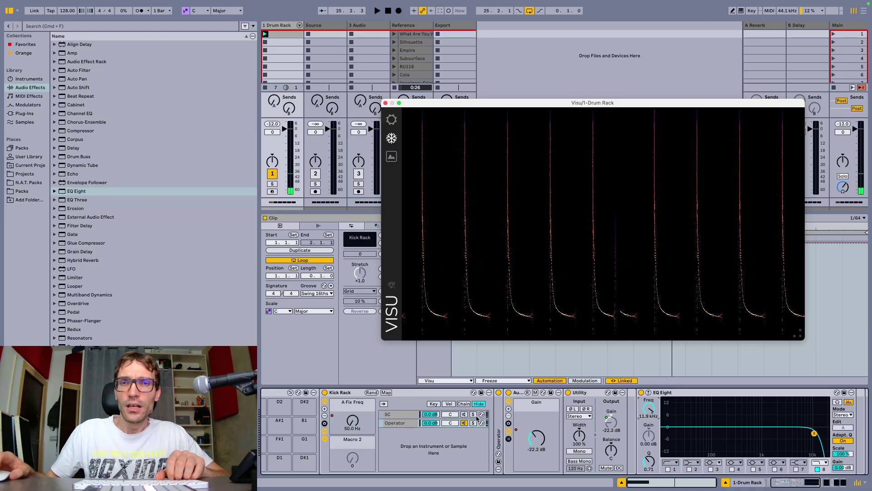
{"action": "double_click", "coordinate": [496, 427]}
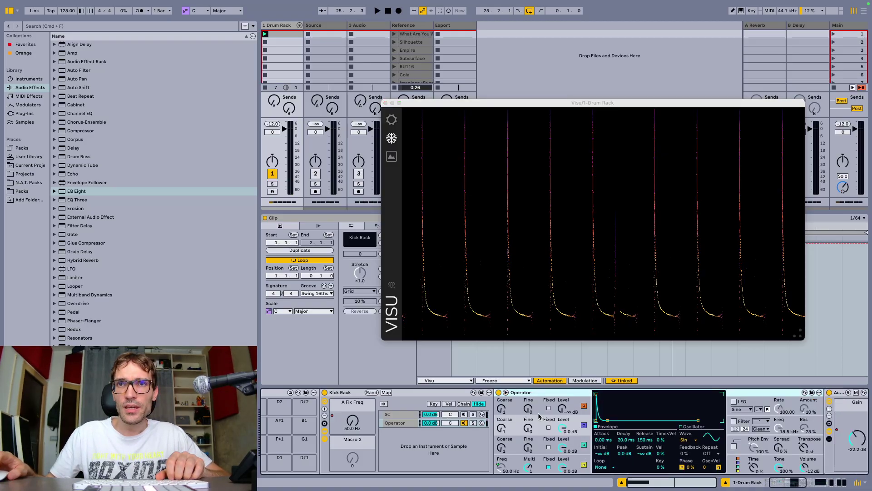
Try oscillator D at −19 dB, look through the settings of the other oscillators, and return D's level to −∞ dB.
{"action": "left_click", "coordinate": [563, 408]}
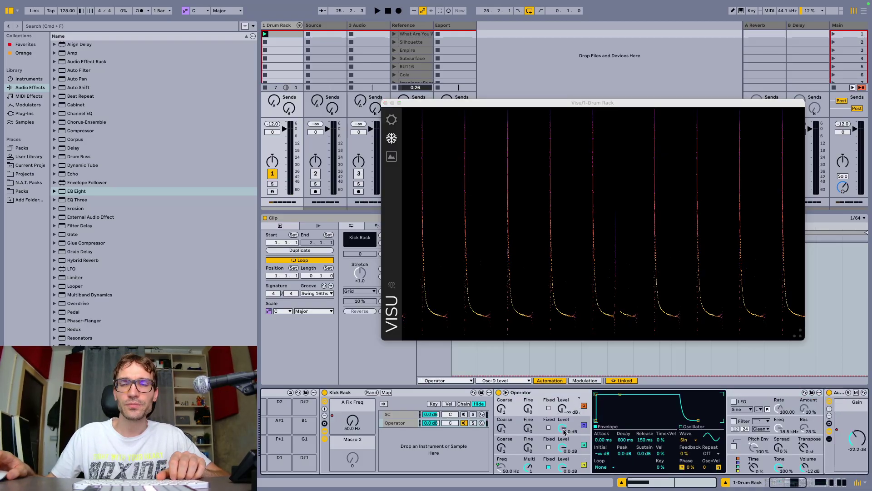
{"action": "left_click_drag", "start_coordinate": [563, 409], "coordinate": [563, 393]}
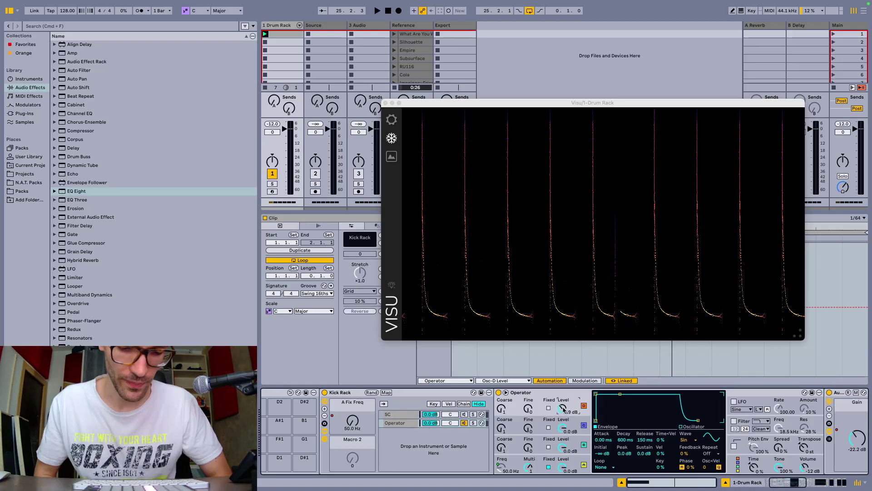
{"action": "left_click", "coordinate": [502, 429]}
{"action": "left_click", "coordinate": [576, 445]}
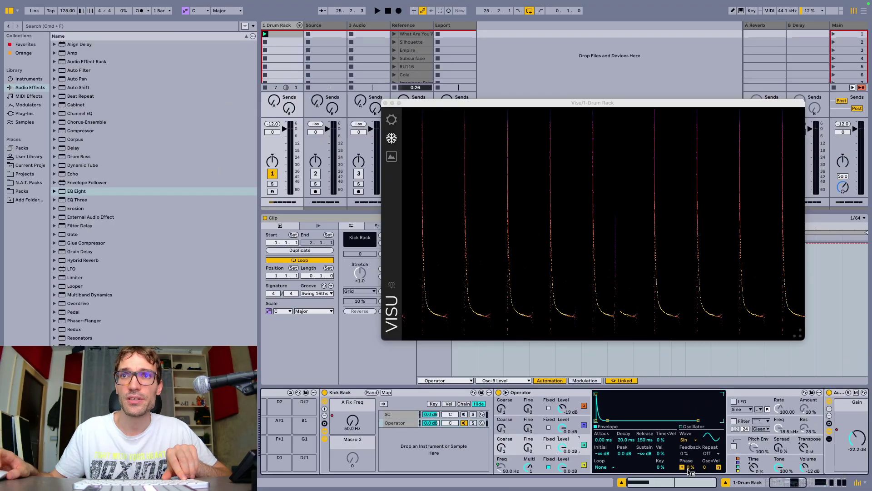
{"action": "left_click", "coordinate": [568, 459]}
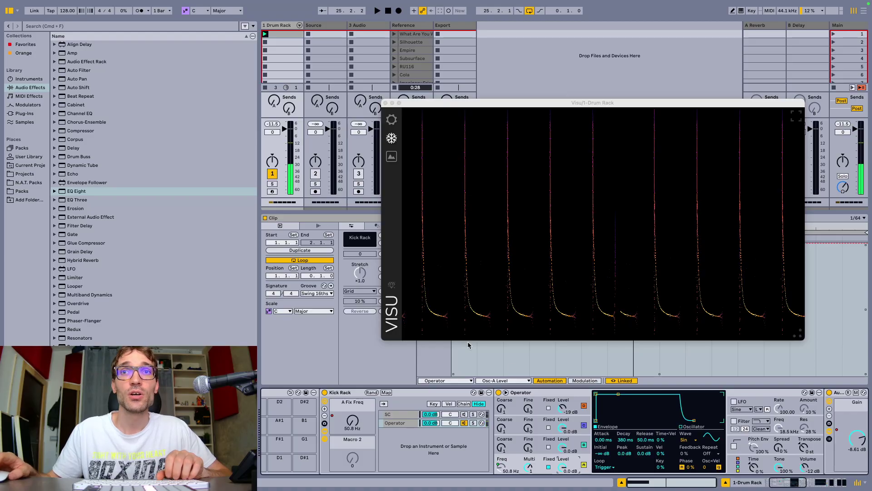
{"action": "left_click", "coordinate": [563, 401]}
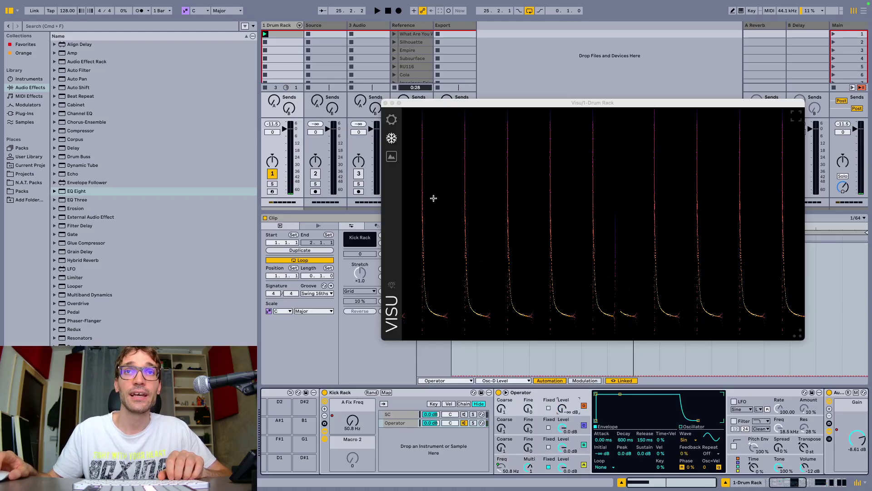
Select the first clip slot of the Source track, shrink the mixer meters, and set the global launch quantization to 1/4.
{"action": "left_click", "coordinate": [319, 35]}
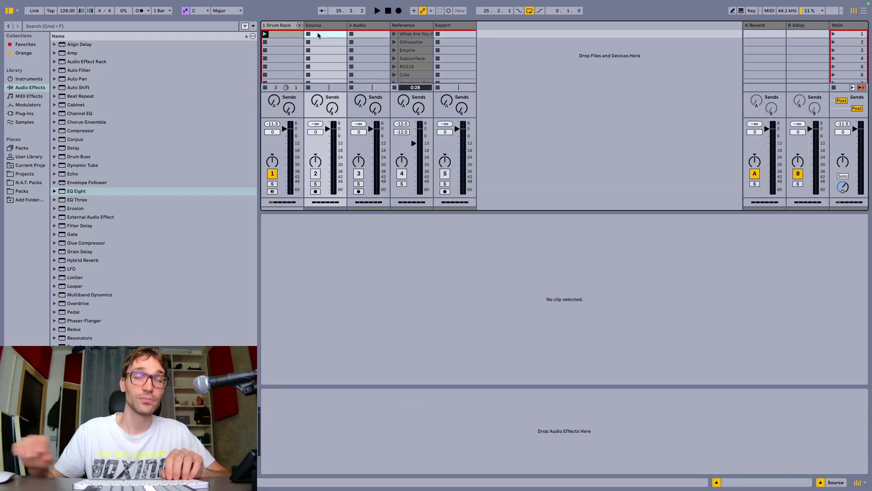
{"action": "left_click_drag", "start_coordinate": [372, 117], "coordinate": [373, 156]}
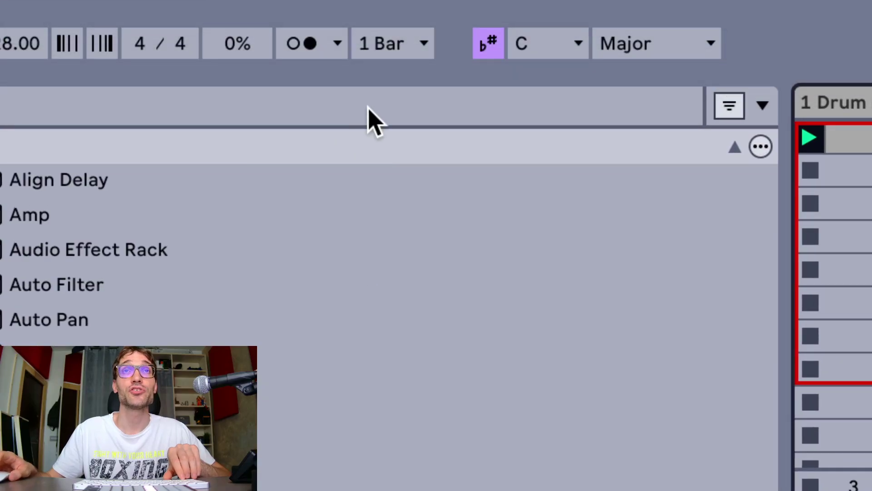
{"action": "key", "text": "Down"}
{"action": "key", "text": "Down"}
{"action": "key", "text": "Down"}
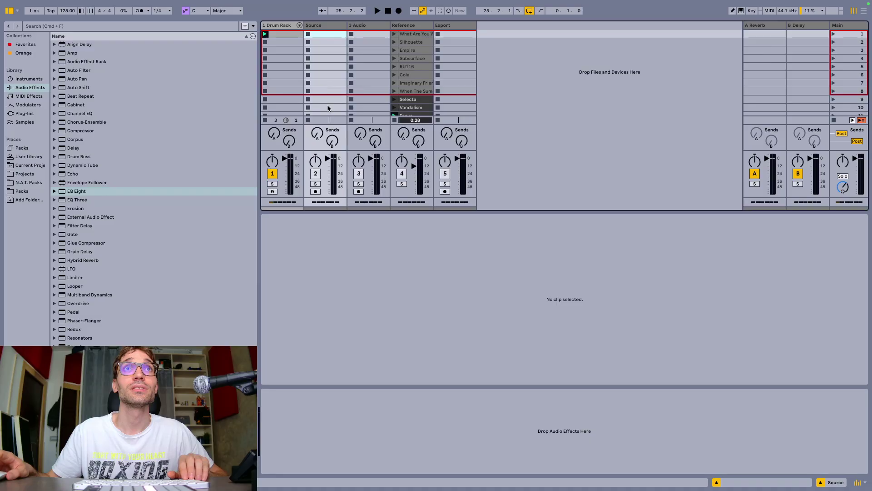
Insert a scene below the first one, check the Source track's Resampling input in the routing section, and hide that section.
{"action": "key", "text": "super+i"}
{"action": "key", "text": "super+alt+i"}
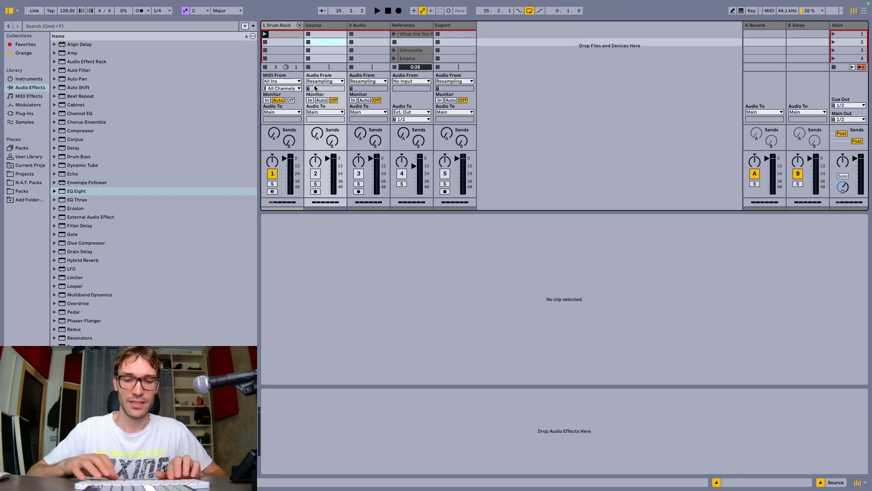
{"action": "key", "text": "super+alt+i"}
Record the kick into the armed Source track's first slot, stop playback, and enlarge the Session view.
{"action": "left_click", "coordinate": [332, 35]}
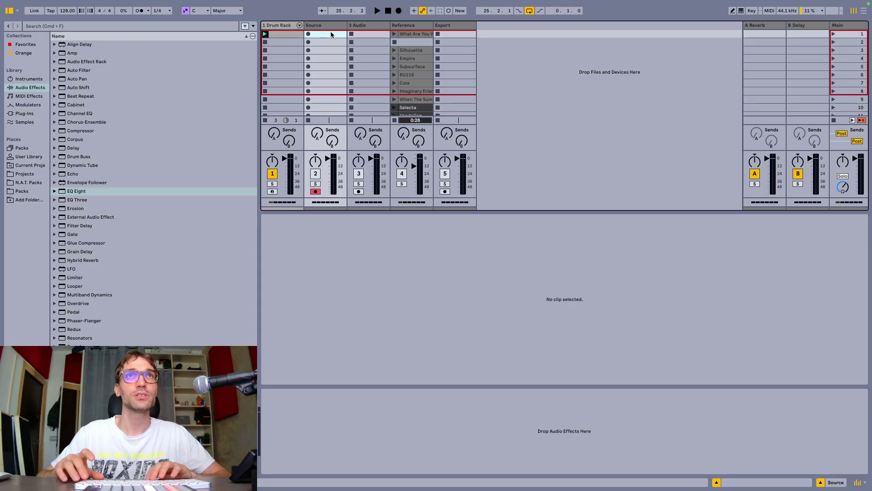
{"action": "key", "text": "space"}
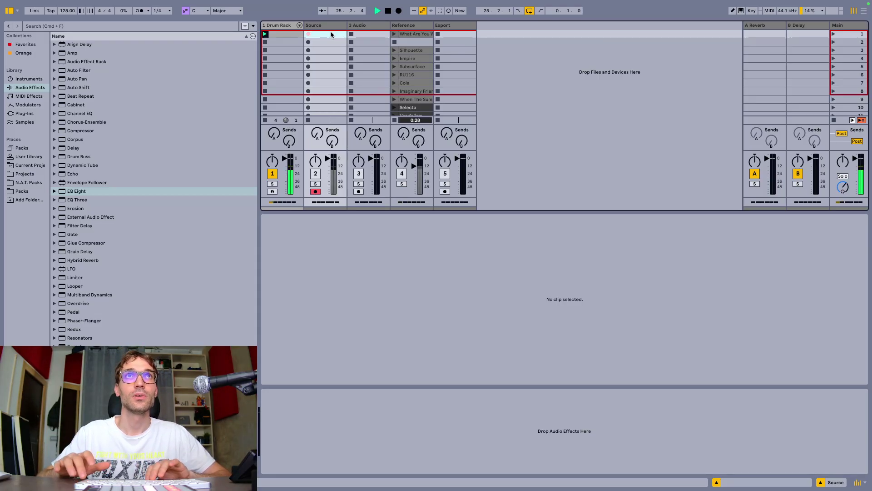
{"action": "key", "text": "space"}
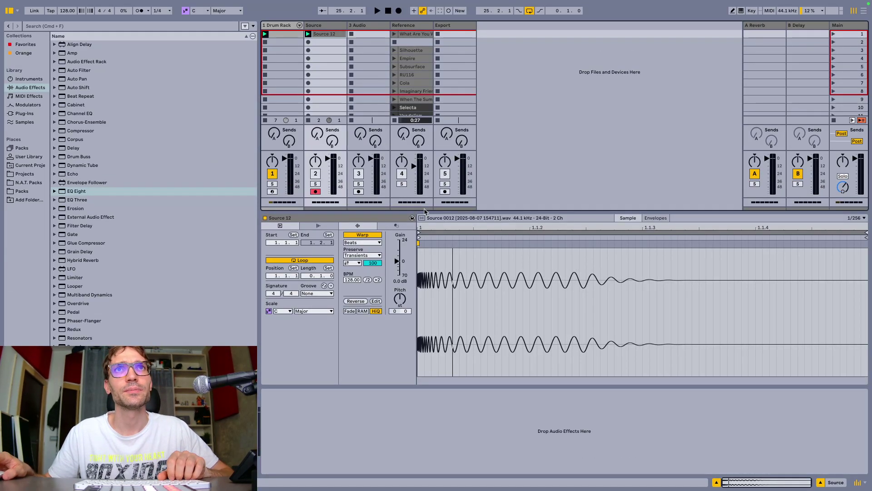
{"action": "left_click_drag", "start_coordinate": [424, 210], "coordinate": [416, 254]}
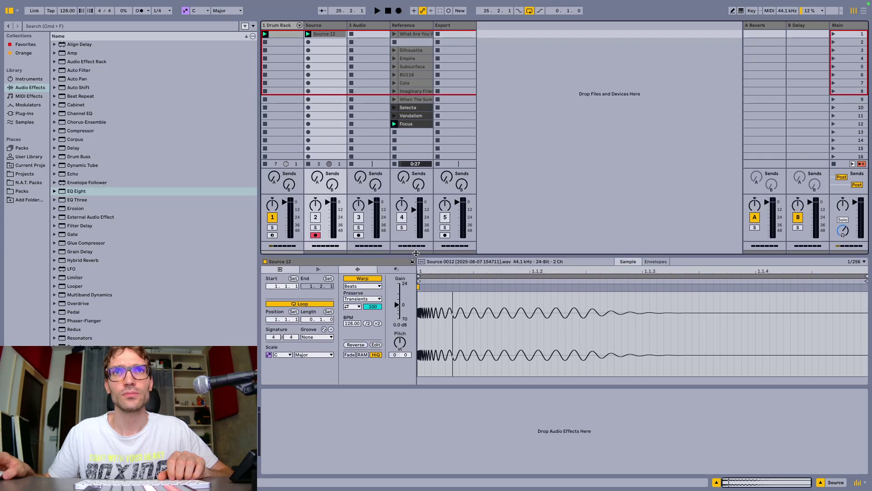
Select the Drum Rack track, bring its Gain rack and EQ Eight into view, and hide the plug-in windows.
{"action": "left_click", "coordinate": [284, 30]}
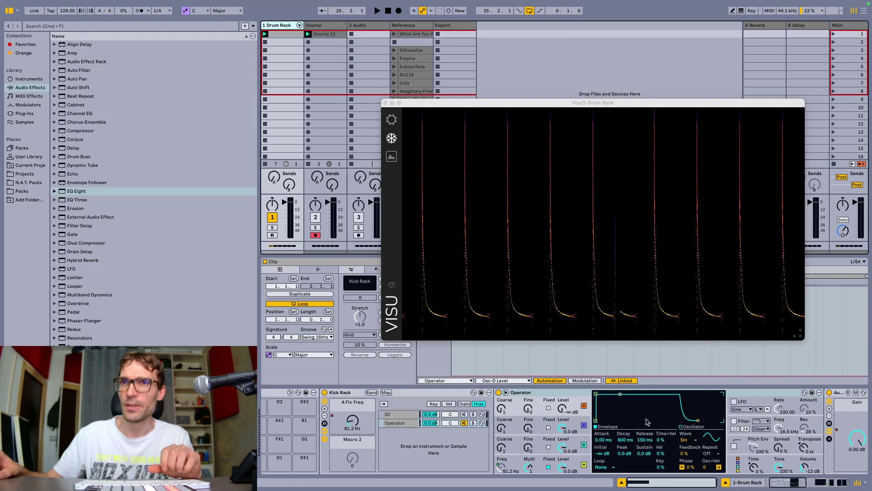
{"action": "scroll", "coordinate": [647, 421], "scroll_direction": "right", "scroll_amount": 10}
{"action": "scroll", "coordinate": [647, 422], "scroll_direction": "left", "scroll_amount": 4}
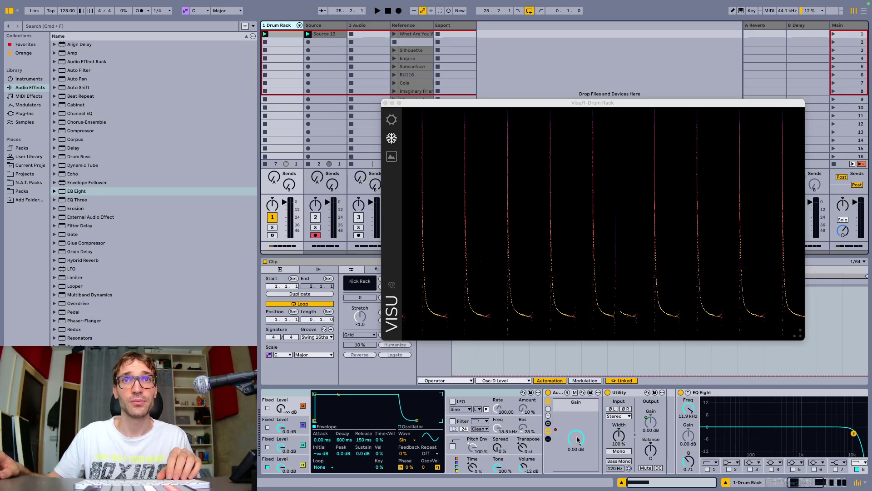
{"action": "key", "text": "super+alt+p"}
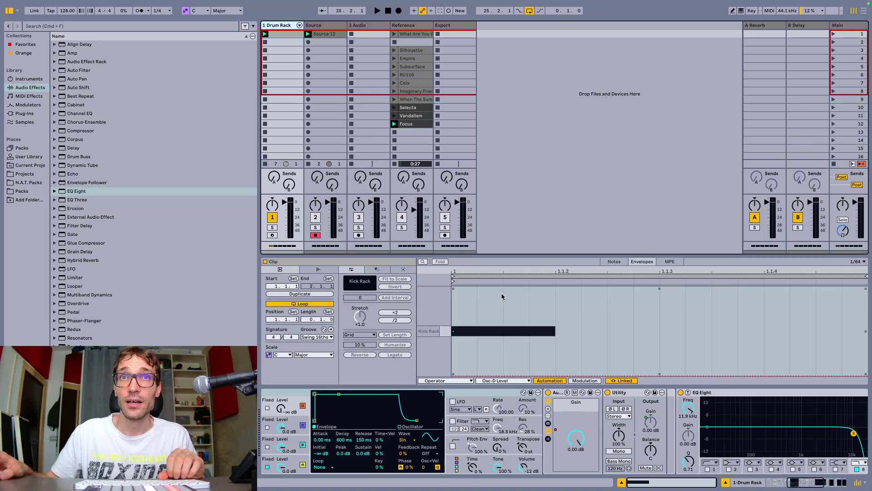
Show the Audio Effect Rack's Gain envelope in the kick clip and pull the line down near its start.
{"action": "left_click", "coordinate": [576, 435]}
{"action": "scroll", "coordinate": [453, 323], "scroll_direction": "up", "scroll_amount": 3}
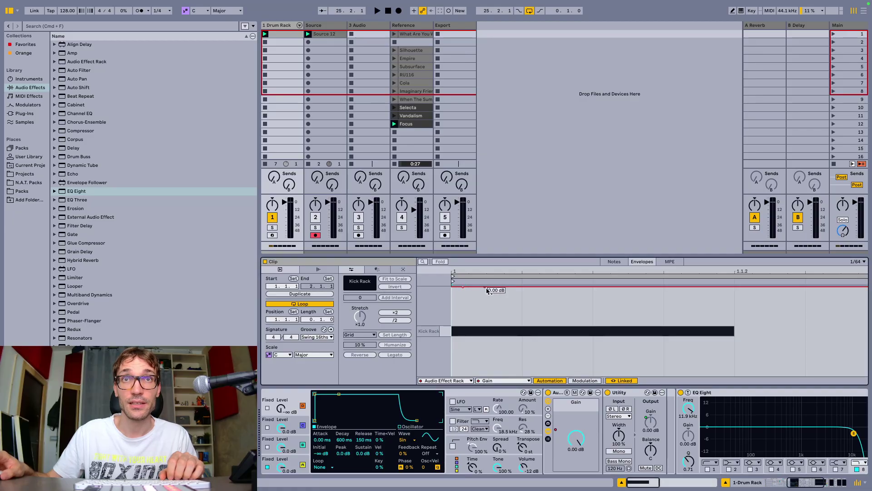
{"action": "mouse_move", "coordinate": [489, 288]}
{"action": "left_mouse_down"}
{"action": "mouse_move", "coordinate": [477, 314]}
{"action": "mouse_move", "coordinate": [483, 295]}
{"action": "mouse_move", "coordinate": [473, 306]}
{"action": "mouse_move", "coordinate": [482, 304]}
{"action": "left_mouse_up"}
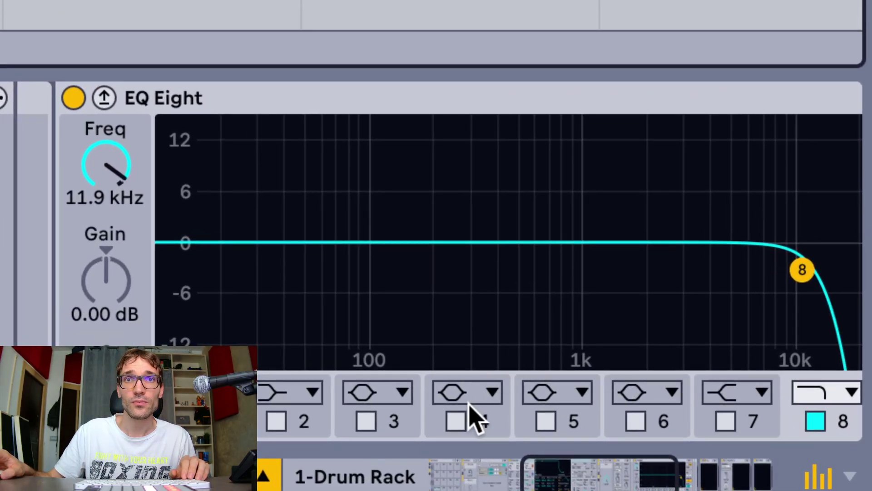
Enable EQ Eight's band 4 and shape it into a −5.58 dB dip at 445 Hz.
{"action": "left_click", "coordinate": [458, 415]}
{"action": "left_click_drag", "start_coordinate": [516, 241], "coordinate": [508, 285]}
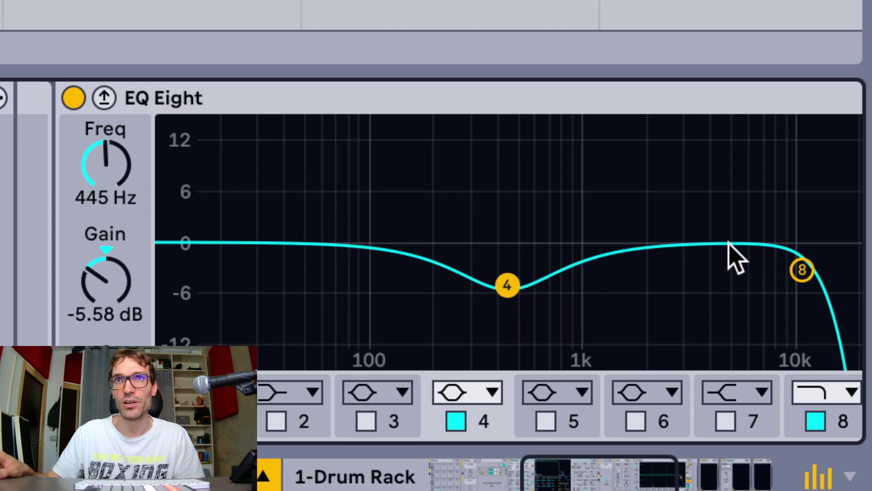
Turn off EQ Eight's band 4, and pull the rack's Gain envelope down to about −6.89 dB near the kick clip's start.
{"action": "left_click", "coordinate": [463, 422]}
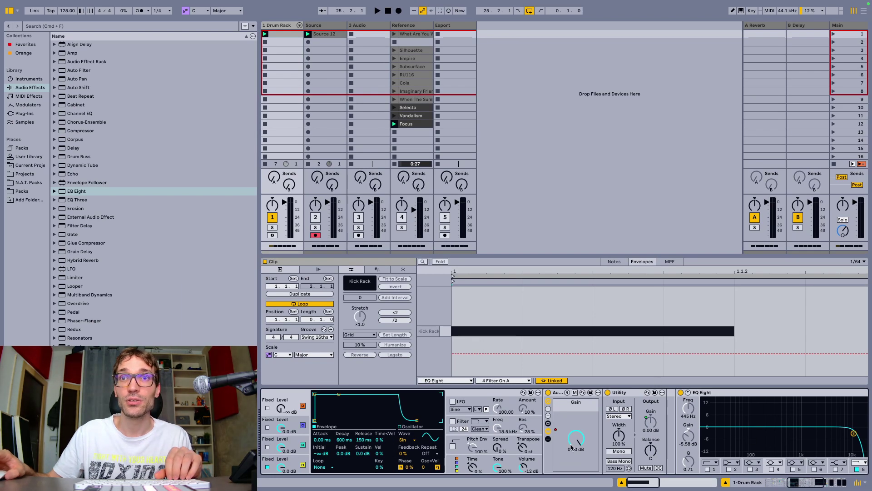
{"action": "left_click", "coordinate": [575, 440]}
{"action": "left_click_drag", "start_coordinate": [480, 287], "coordinate": [480, 306]}
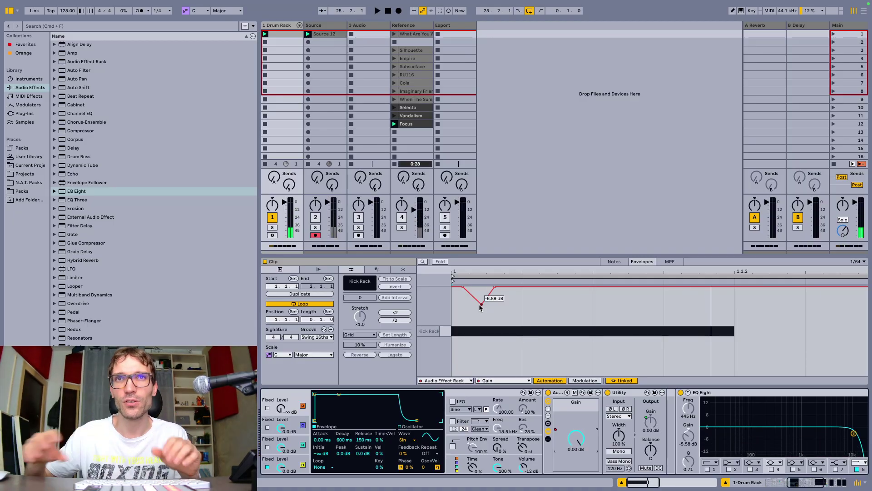
Show the Visu and ShaperBox 3 windows, arrange them clear of the envelope's start, and briefly play the kick to check its waveform.
{"action": "key", "text": "super+alt+p"}
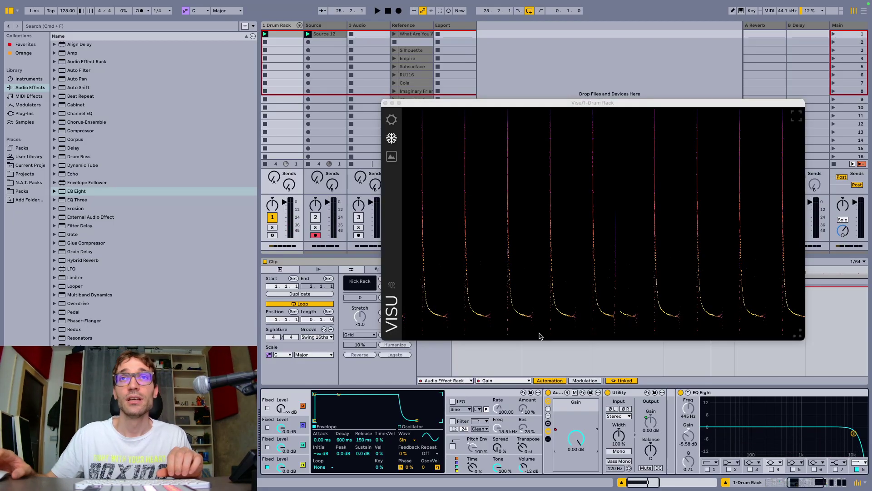
{"action": "left_click_drag", "start_coordinate": [526, 105], "coordinate": [650, 44]}
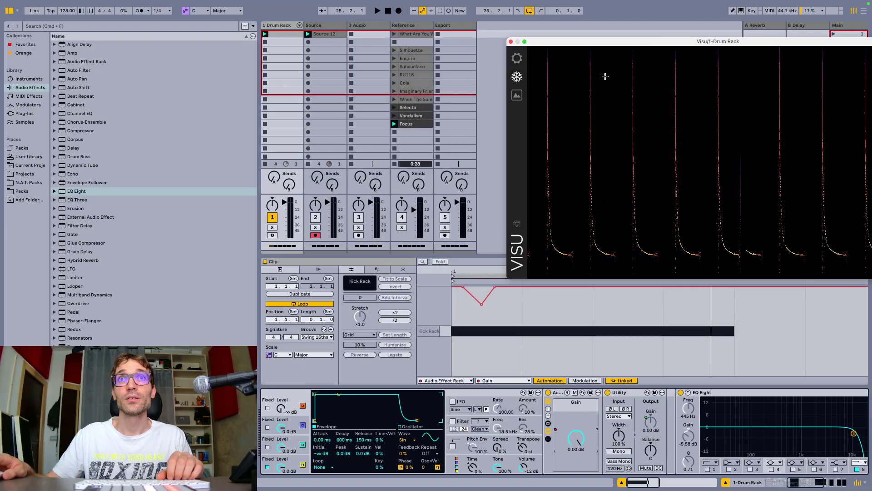
{"action": "left_click", "coordinate": [469, 340]}
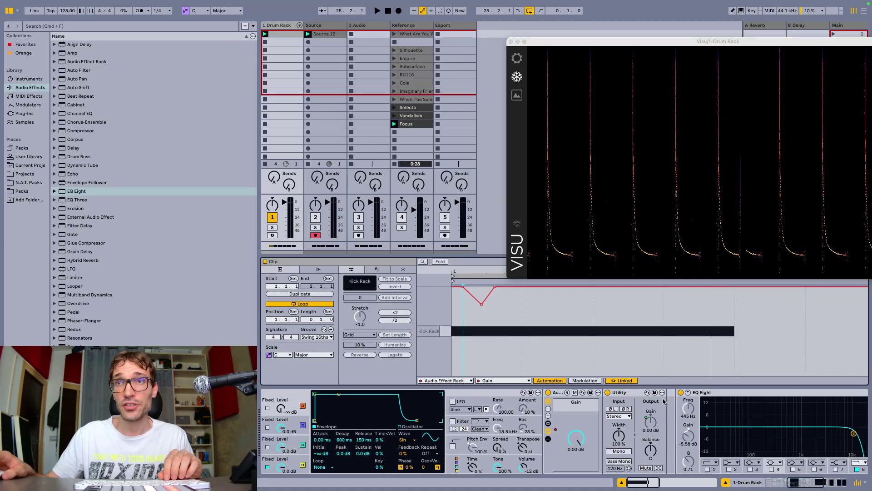
{"action": "scroll", "coordinate": [676, 446], "scroll_direction": "right", "scroll_amount": 5}
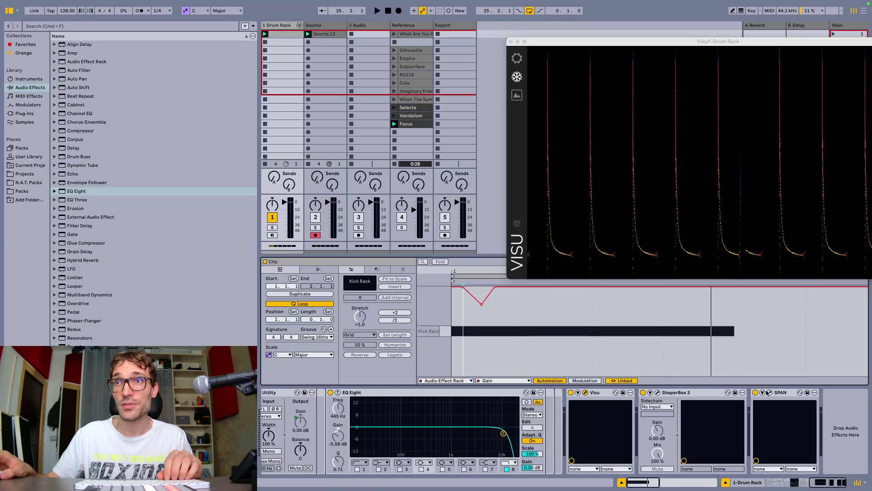
{"action": "left_click", "coordinate": [657, 392]}
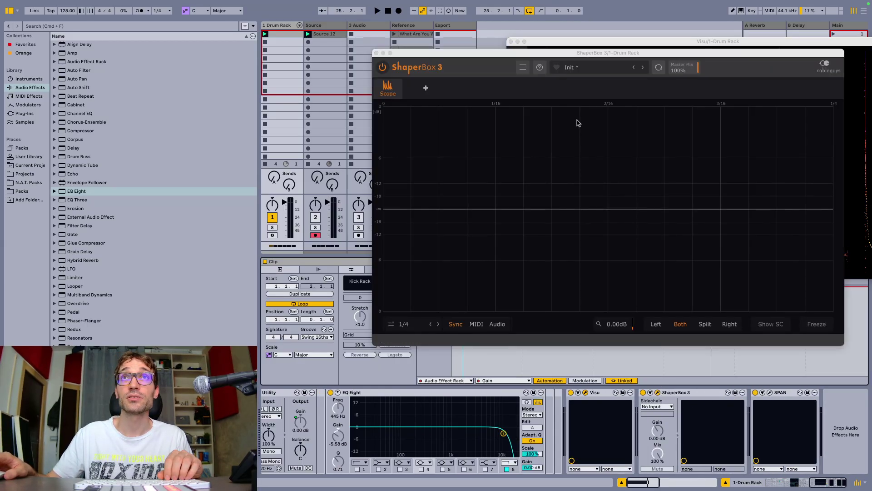
{"action": "left_click_drag", "start_coordinate": [556, 57], "coordinate": [822, 124]}
{"action": "key", "text": "space"}
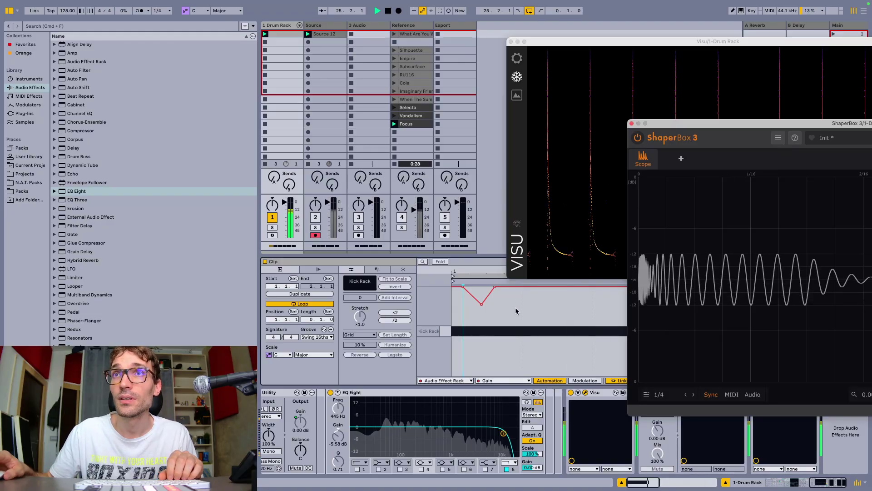
{"action": "key", "text": "space"}
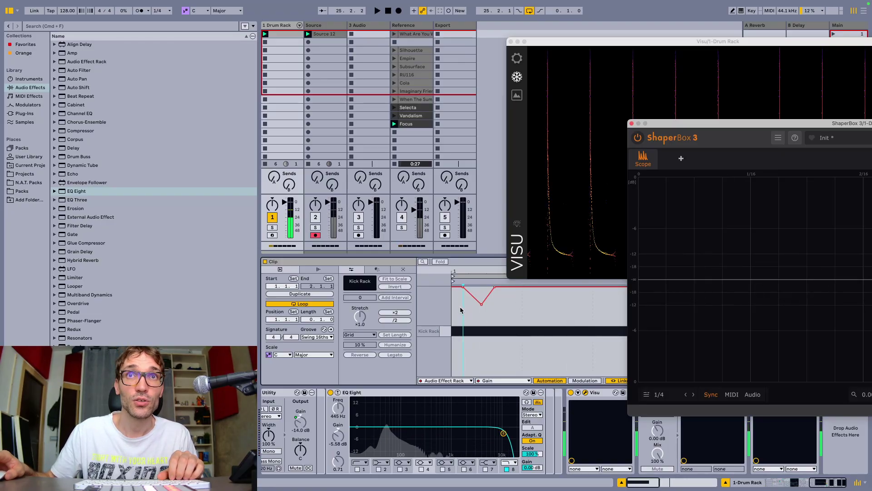
With the kick playing, bend the Gain dip's falling segment into a downward curve and move its recovery point slightly later.
{"action": "key", "text": "space"}
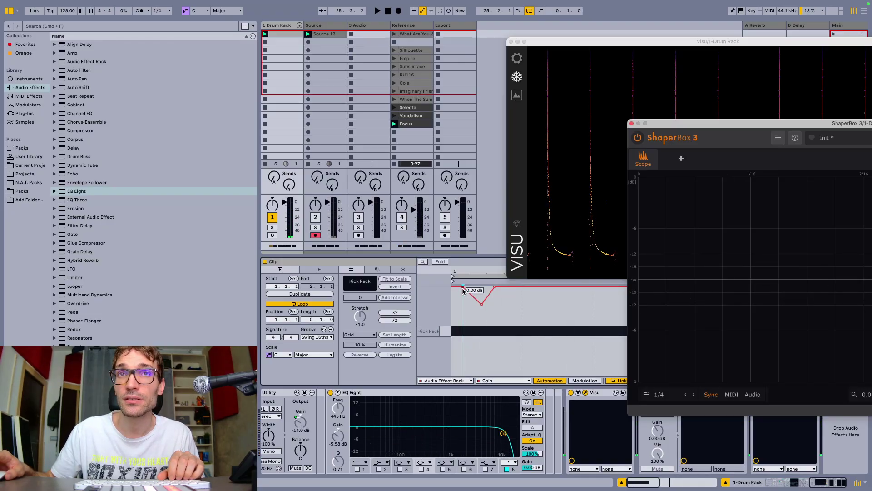
{"action": "left_click_drag", "start_coordinate": [471, 296], "coordinate": [470, 303]}
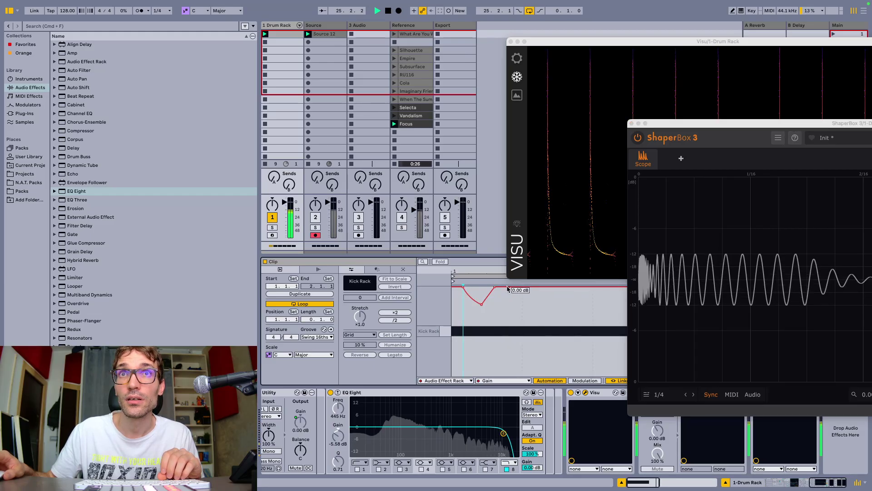
{"action": "left_click_drag", "start_coordinate": [496, 290], "coordinate": [505, 288]}
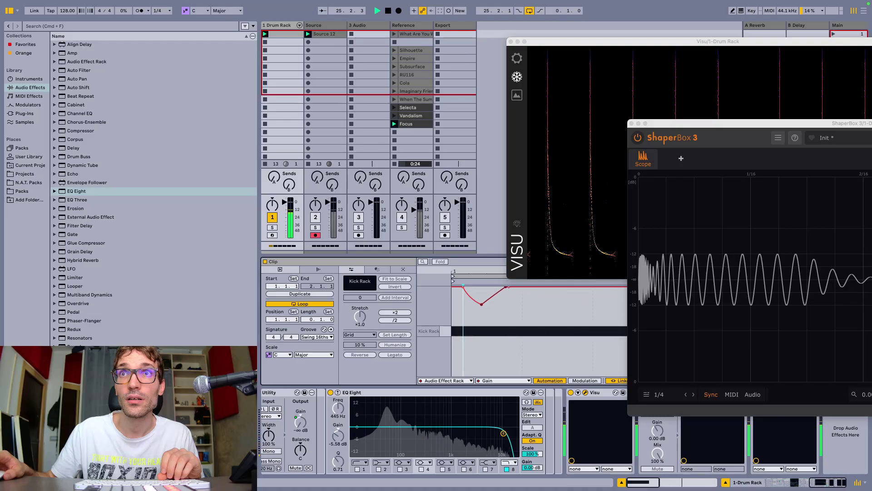
Fine-tune the end point of the gain dip at 0.00 dB in the kick clip's automation, stopping playback once set.
{"action": "left_click_drag", "start_coordinate": [499, 291], "coordinate": [506, 287]}
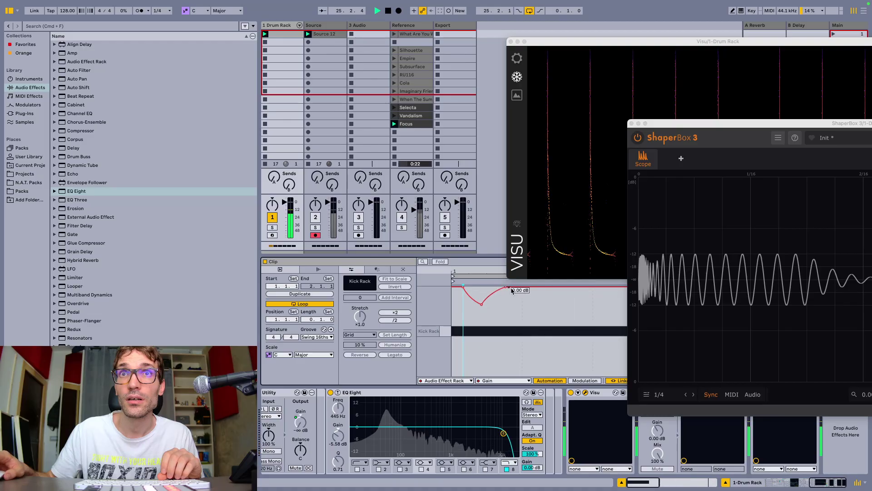
{"action": "key", "text": "space"}
{"action": "mouse_move", "coordinate": [482, 307]}
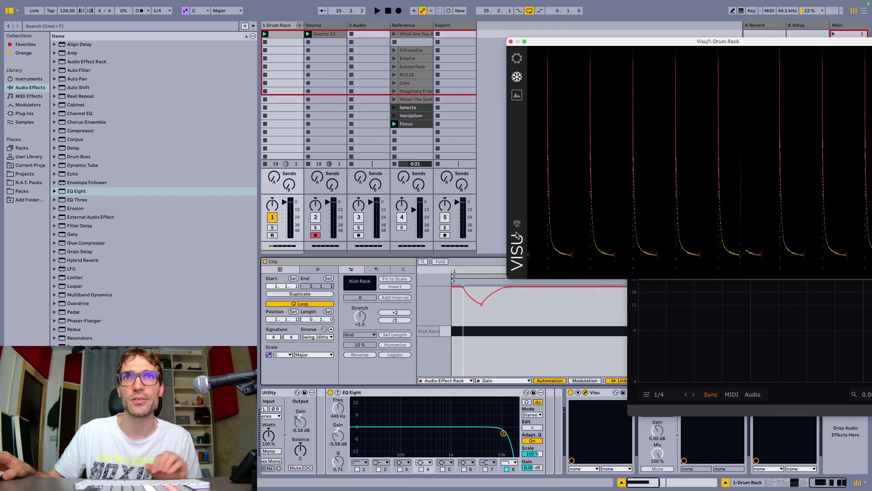
Unfreeze the Visu display and play the kick loop briefly to refresh its spectrum view.
{"action": "left_click", "coordinate": [517, 76]}
{"action": "key", "text": "space"}
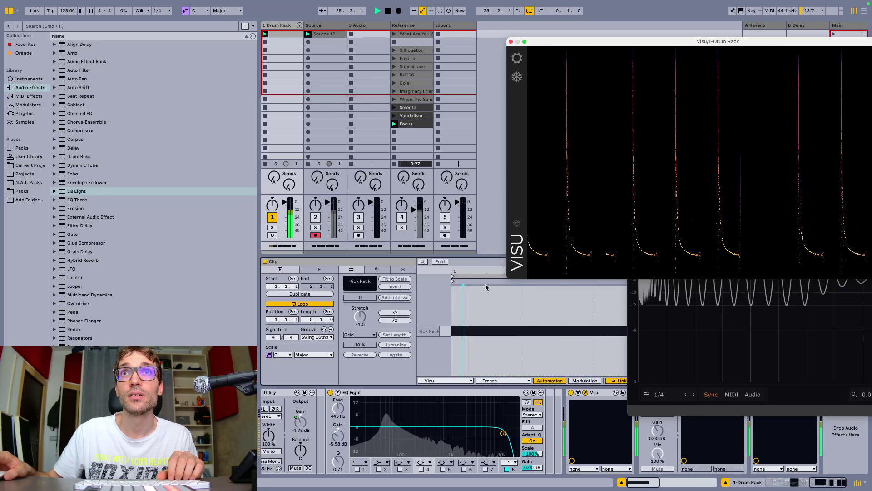
{"action": "key", "text": "space"}
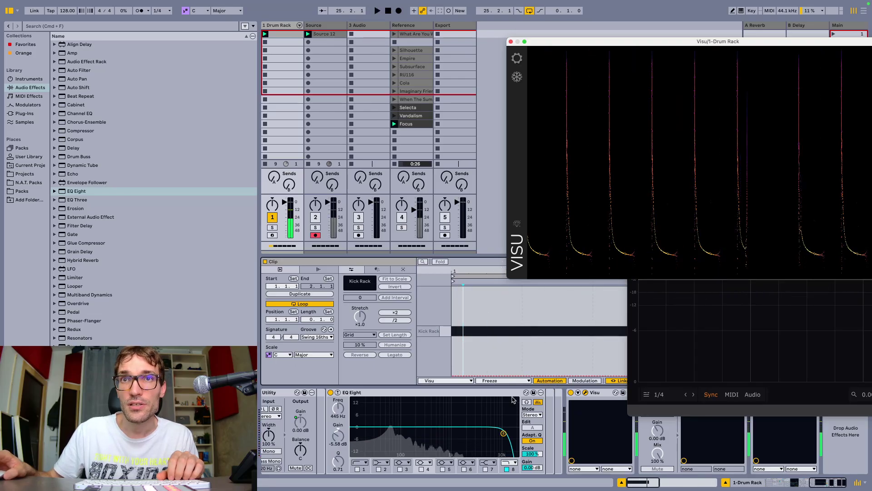
Show the rack's Gain automation in the kick clip and arrange the Visu and ShaperBox 3 windows so both are visible.
{"action": "scroll", "coordinate": [526, 429], "scroll_direction": "left", "scroll_amount": 5}
{"action": "left_click", "coordinate": [551, 440]}
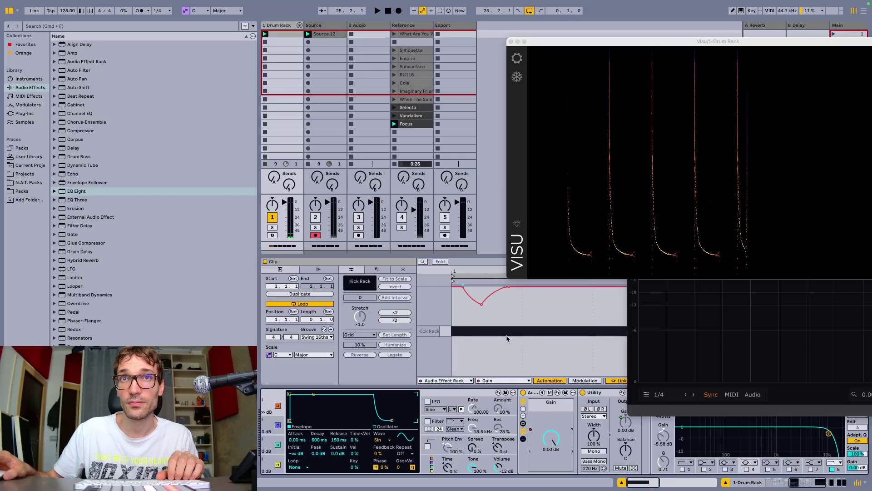
{"action": "left_click_drag", "start_coordinate": [607, 42], "coordinate": [418, 17]}
{"action": "left_click", "coordinate": [752, 121]}
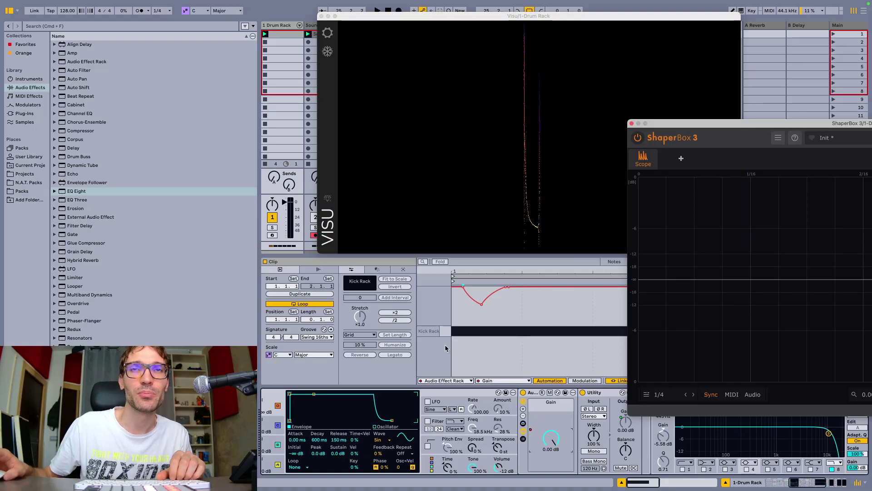
Try starting the gain dip slightly earlier in the kick clip's envelope while auditioning the loop.
{"action": "key", "text": "space"}
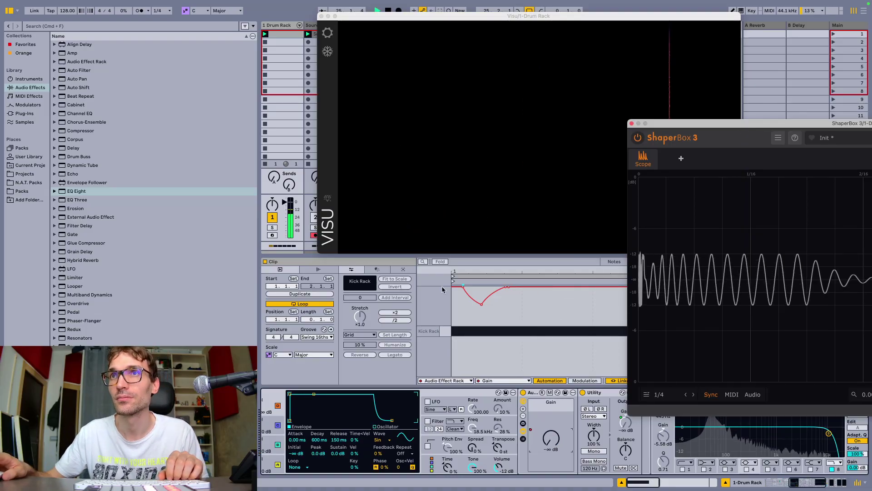
{"action": "left_click_drag", "start_coordinate": [463, 286], "coordinate": [457, 287]}
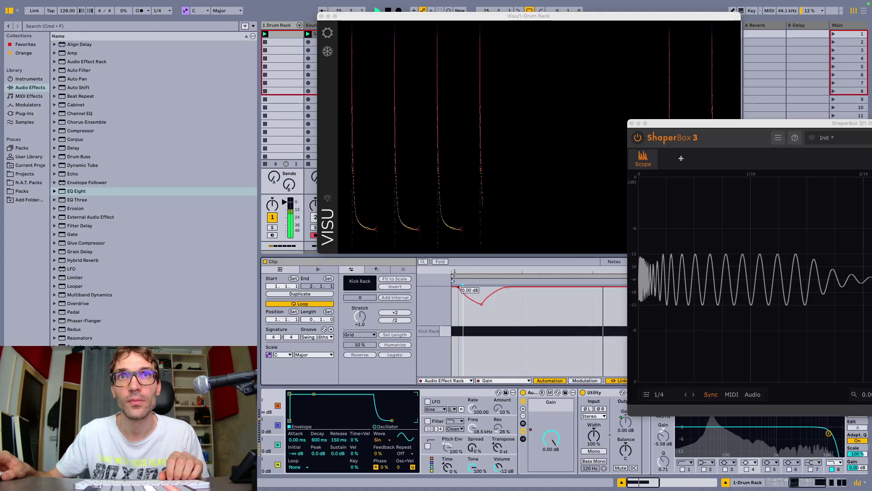
{"action": "key", "text": "space"}
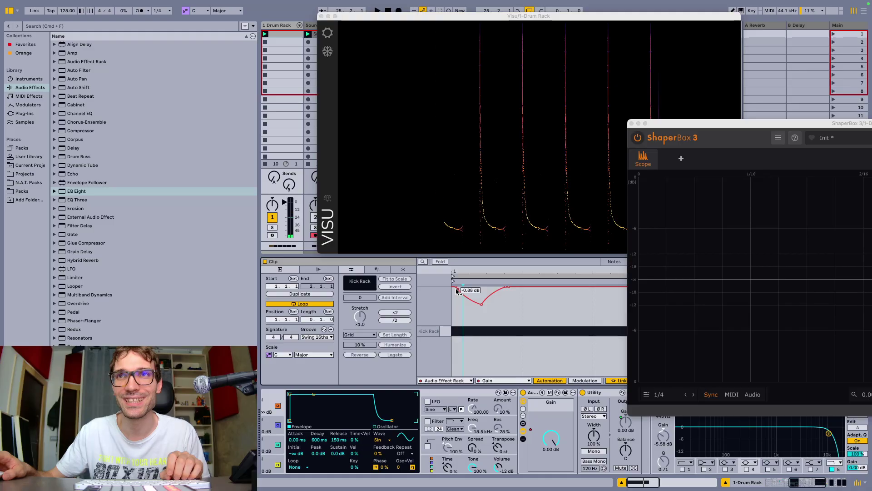
{"action": "key", "text": "space"}
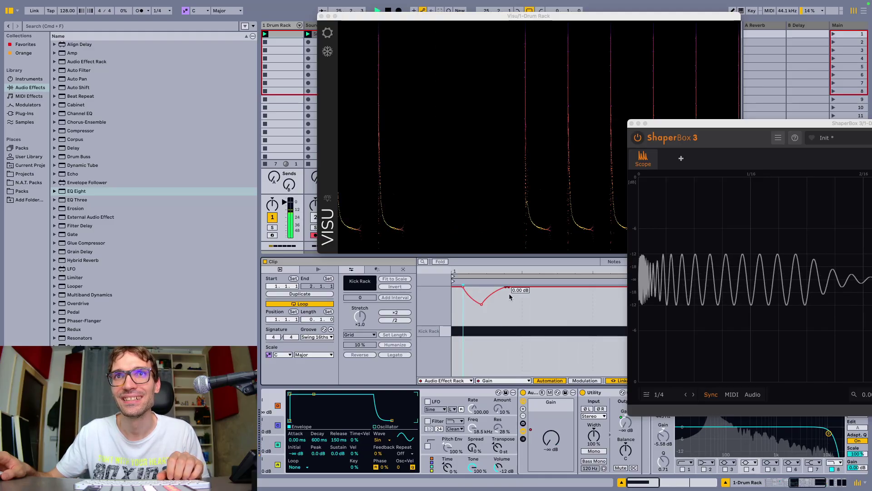
{"action": "key", "text": "space"}
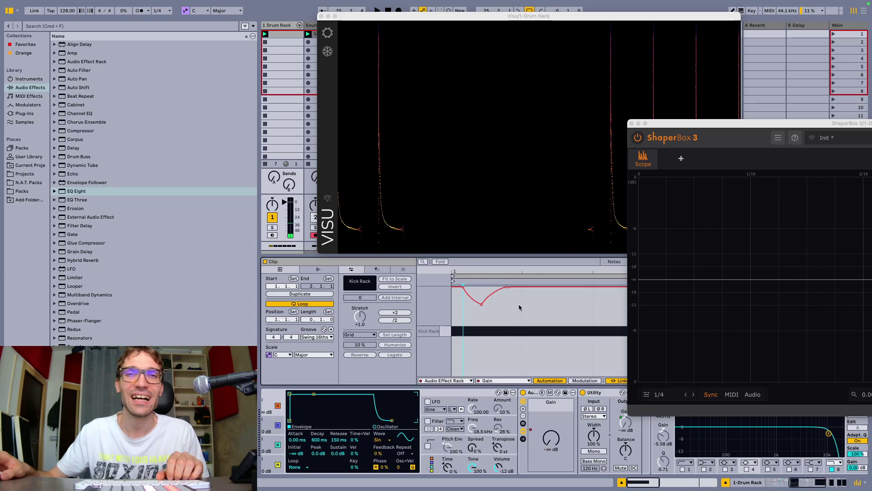
Set the phase of Operator's oscillator A to 50% while auditioning the kick loop.
{"action": "scroll", "coordinate": [520, 444], "scroll_direction": "left", "scroll_amount": 10}
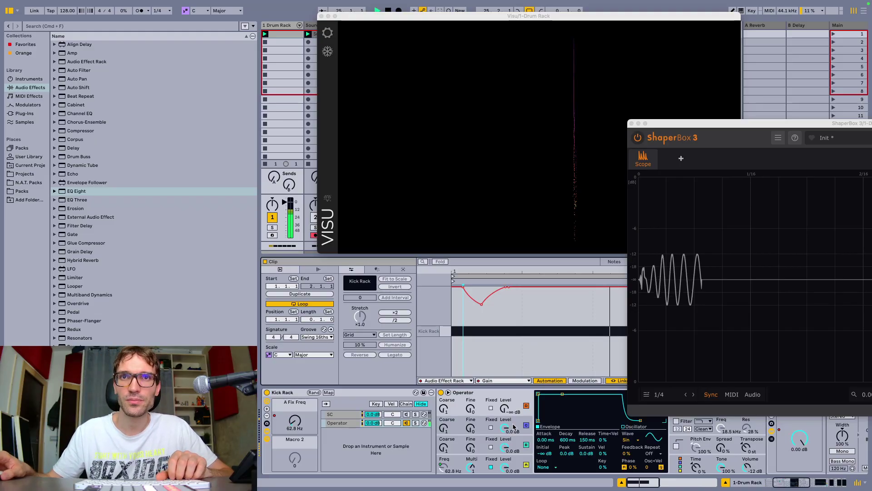
{"action": "left_click", "coordinate": [522, 466]}
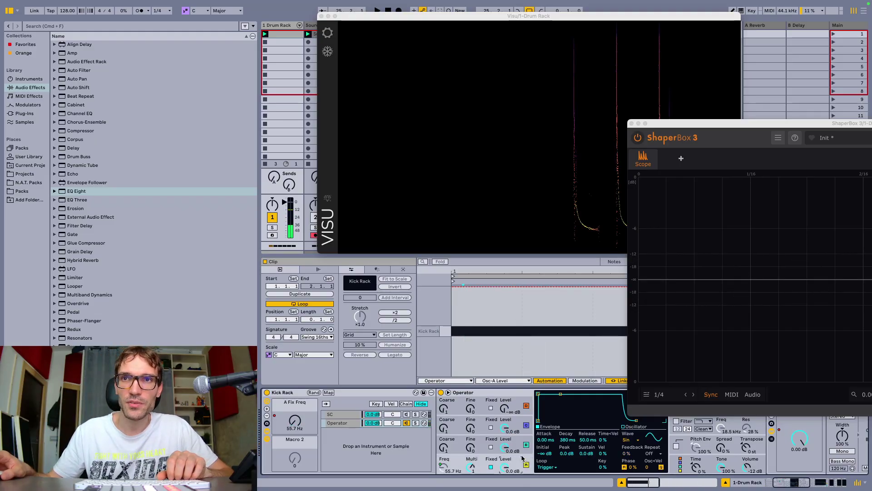
{"action": "left_click", "coordinate": [632, 467]}
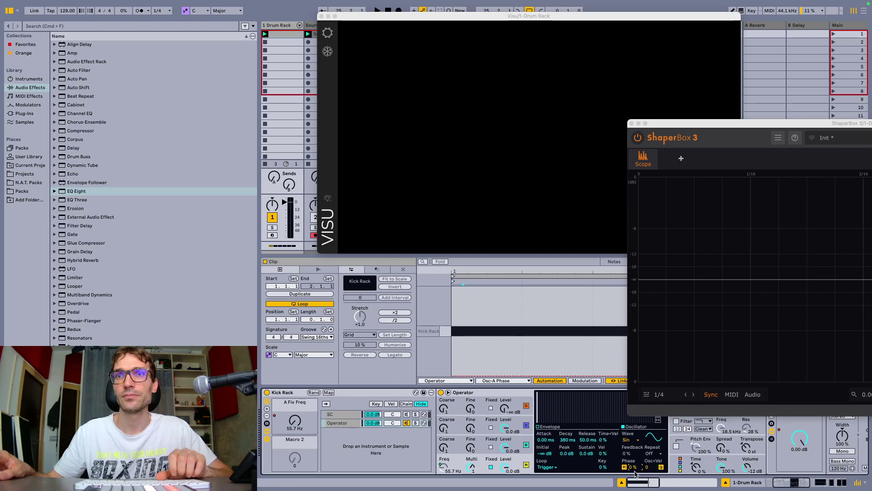
{"action": "key", "text": "space"}
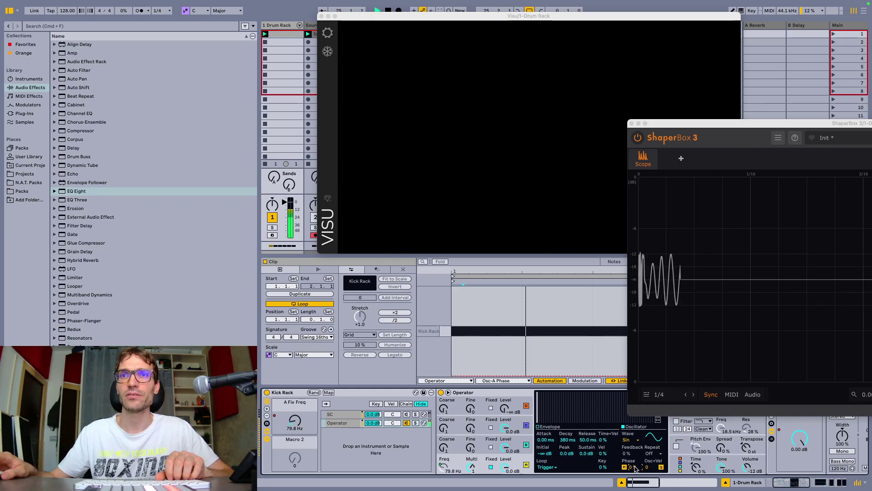
{"action": "key", "text": "space"}
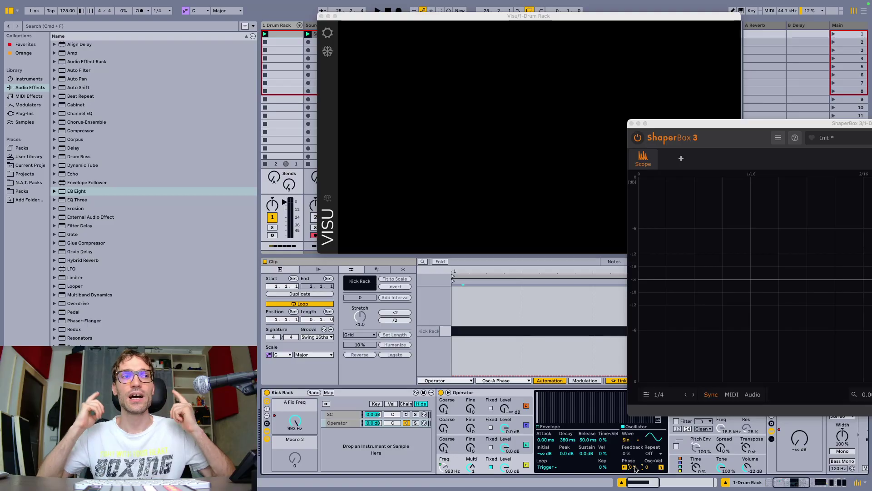
{"action": "key", "text": "space"}
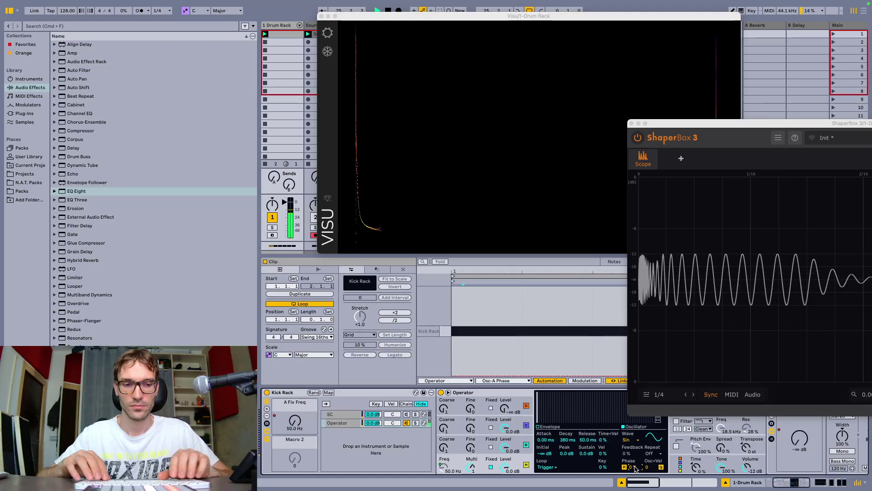
{"action": "type", "text": "50"}
{"action": "key", "text": "Return"}
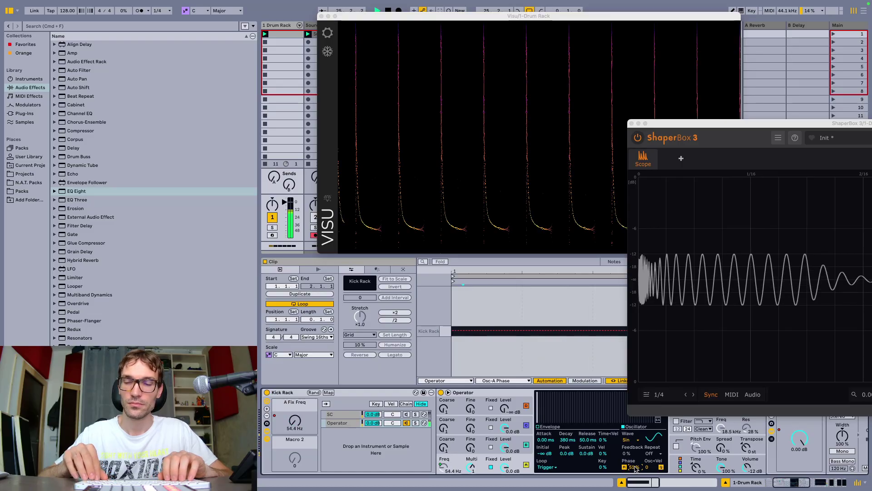
Raise oscillator A's phase gradually to 100% while the kick loop plays.
{"action": "key", "text": "Up"}
{"action": "key", "text": "Up"}
{"action": "key", "text": "Up"}
{"action": "key", "text": "Up"}
{"action": "key", "text": "Up"}
{"action": "key", "text": "Up"}
{"action": "key", "text": "Up"}
{"action": "key", "text": "Up"}
{"action": "key", "text": "Up"}
{"action": "key", "text": "Up"}
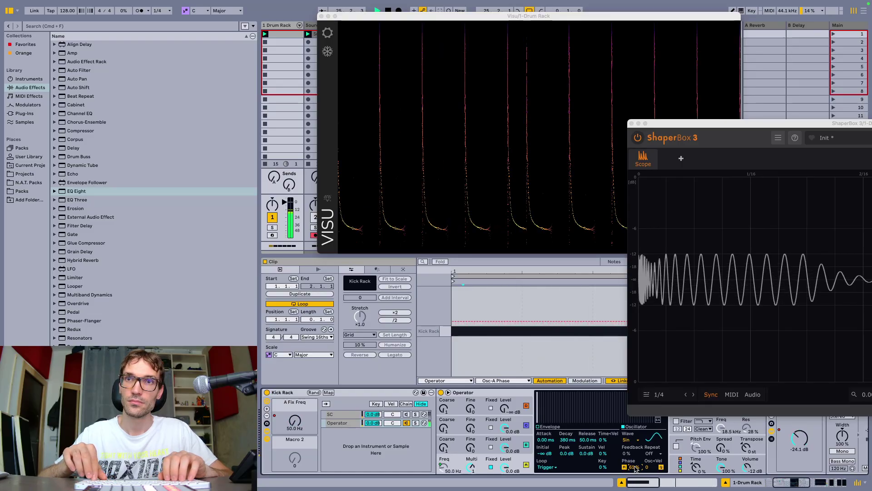
{"action": "key", "text": "Up"}
{"action": "key", "text": "Up"}
{"action": "key", "text": "Up"}
{"action": "key", "text": "Up"}
{"action": "key", "text": "Up"}
{"action": "key", "text": "Up"}
{"action": "key", "text": "Up"}
{"action": "key", "text": "Up"}
{"action": "key", "text": "Up"}
{"action": "key", "text": "Up"}
{"action": "key", "text": "Up"}
{"action": "key", "text": "Up"}
{"action": "key", "text": "Up"}
{"action": "key", "text": "Up"}
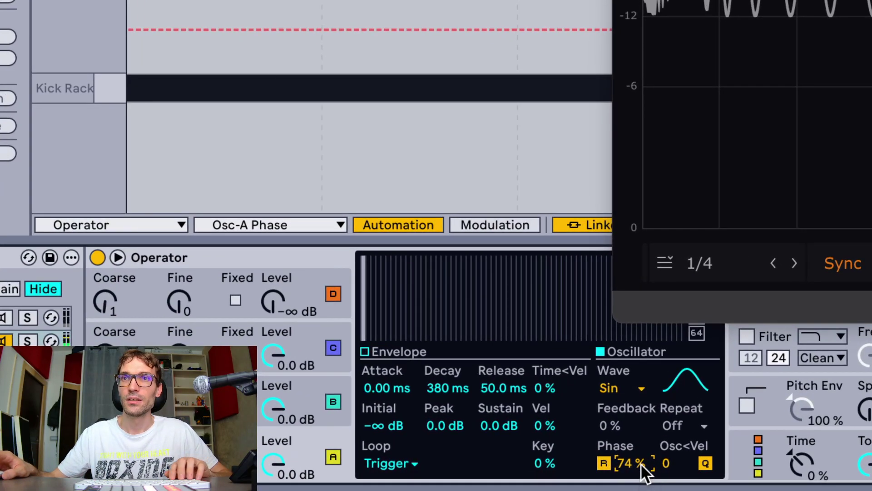
{"action": "key", "text": "Up"}
{"action": "key", "text": "Up"}
{"action": "key", "text": "Up"}
{"action": "key", "text": "Up"}
{"action": "key", "text": "Up"}
{"action": "key", "text": "Up"}
{"action": "key", "text": "Up"}
{"action": "key", "text": "Up"}
{"action": "key", "text": "Up"}
{"action": "key", "text": "Up"}
{"action": "key", "text": "Up"}
{"action": "key", "text": "Up"}
{"action": "key", "text": "Up"}
{"action": "key", "text": "Up"}
{"action": "key", "text": "Up"}
{"action": "key", "text": "Up"}
{"action": "key", "text": "Up"}
{"action": "key", "text": "Up"}
{"action": "key", "text": "Up"}
{"action": "key", "text": "Up"}
{"action": "key", "text": "Up"}
{"action": "key", "text": "Up"}
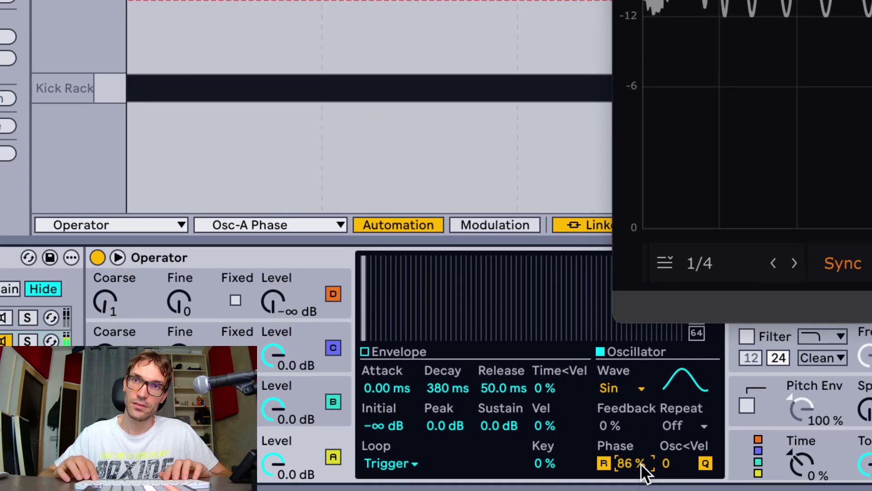
{"action": "key", "text": "Up"}
{"action": "key", "text": "Up"}
{"action": "key", "text": "Up"}
{"action": "key", "text": "Up"}
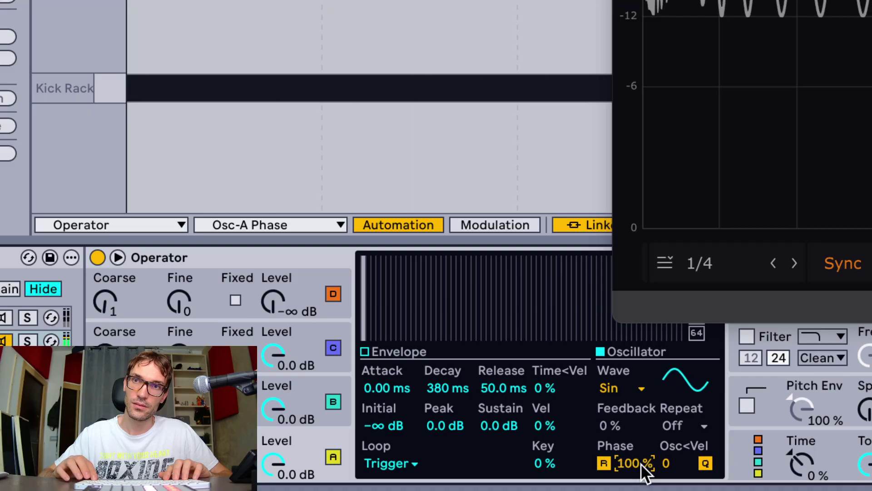
Reset oscillator A's phase to 0% and raise it gradually to 24% while listening.
{"action": "key", "text": "Delete"}
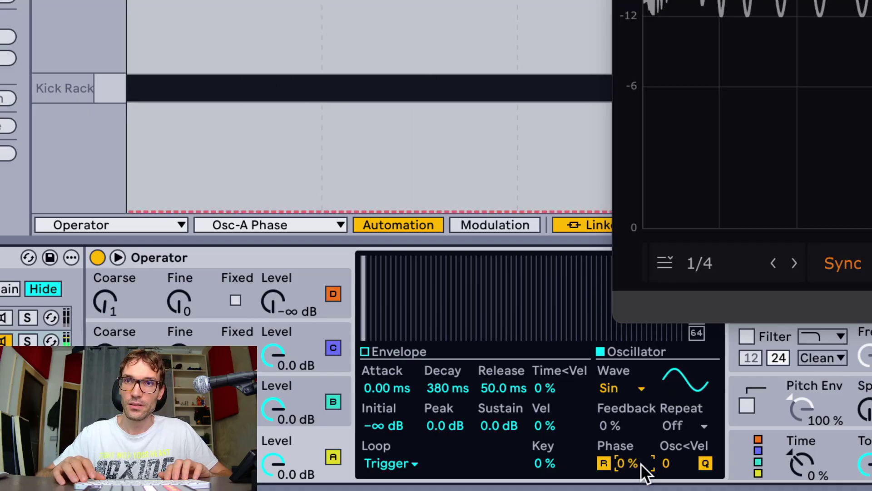
{"action": "key", "text": "Up"}
{"action": "key", "text": "Up"}
{"action": "key", "text": "Up"}
{"action": "key", "text": "Up"}
{"action": "key", "text": "Up"}
{"action": "key", "text": "Up"}
{"action": "key", "text": "Up"}
{"action": "key", "text": "Up"}
{"action": "key", "text": "Up"}
{"action": "key", "text": "Up"}
{"action": "key", "text": "Up"}
{"action": "key", "text": "Up"}
{"action": "key", "text": "Up"}
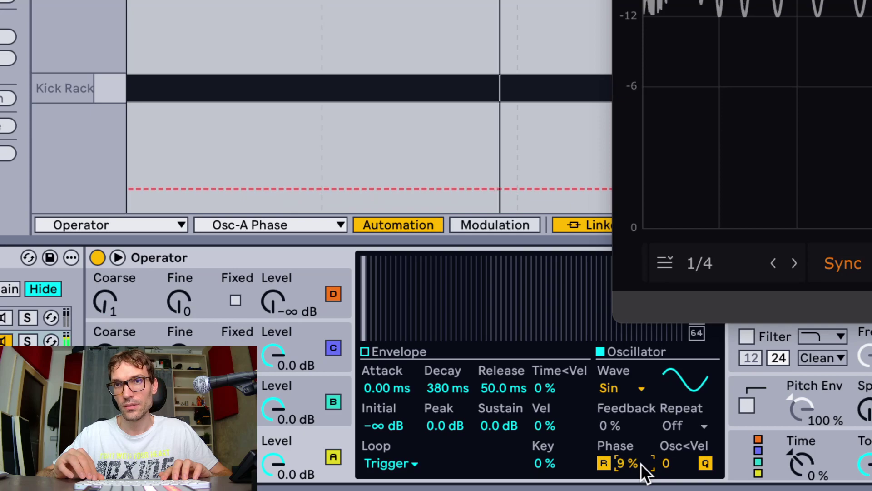
{"action": "key", "text": "Up"}
{"action": "key", "text": "Up"}
{"action": "key", "text": "Up"}
{"action": "key", "text": "Up"}
{"action": "key", "text": "Up"}
{"action": "key", "text": "Up"}
{"action": "key", "text": "Up"}
{"action": "key", "text": "Up"}
{"action": "key", "text": "Up"}
{"action": "key", "text": "Up"}
{"action": "key", "text": "Up"}
{"action": "key", "text": "Up"}
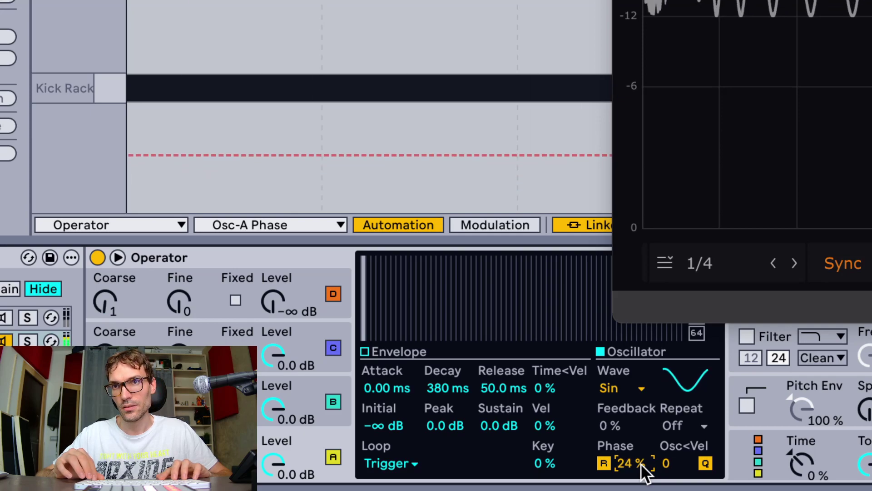
Compare oscillator A's phase at 90% and at its default 0%, ending on 0%.
{"action": "type", "text": "90"}
{"action": "key", "text": "Return"}
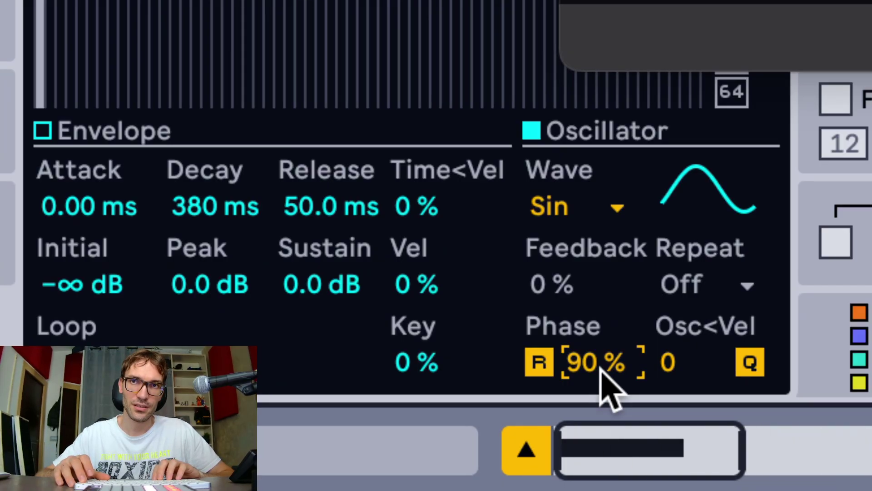
{"action": "key", "text": "Delete"}
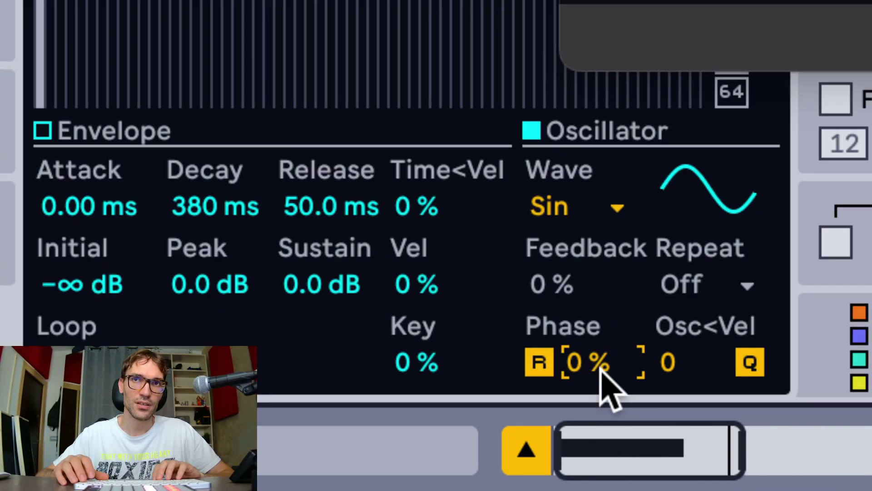
{"action": "type", "text": "90"}
{"action": "key", "text": "Return"}
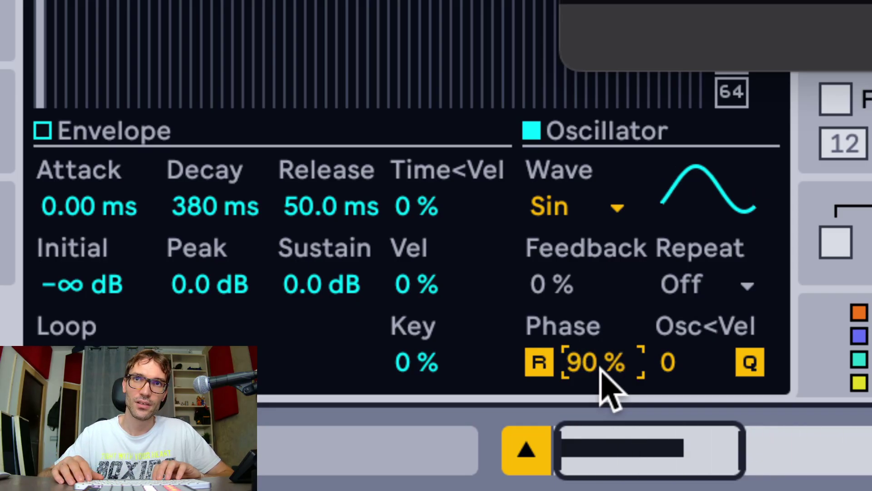
{"action": "key", "text": "Delete"}
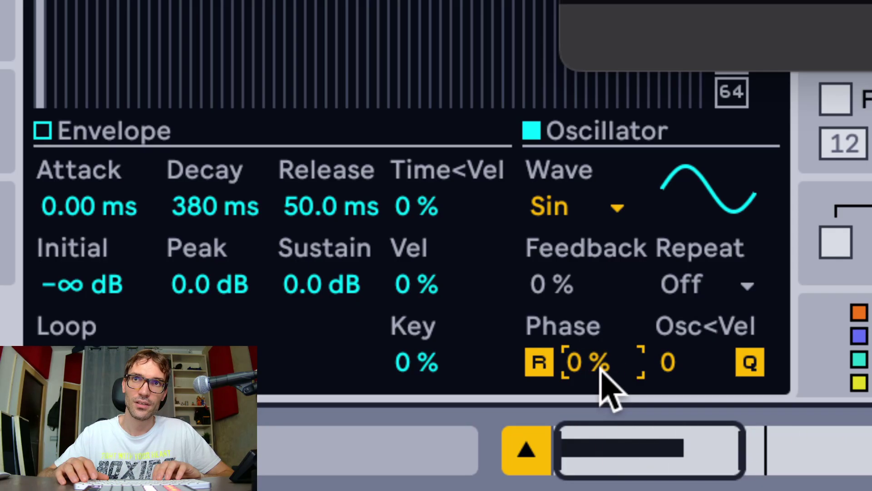
Try turning up the level of Operator's oscillator D while playing the kick loop.
{"action": "scroll", "coordinate": [601, 369], "scroll_direction": "down", "scroll_amount": 10}
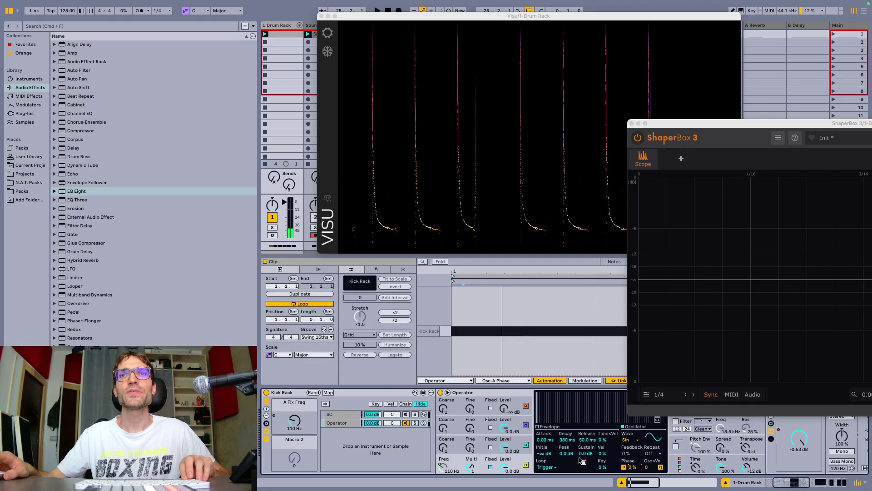
{"action": "left_click", "coordinate": [518, 444]}
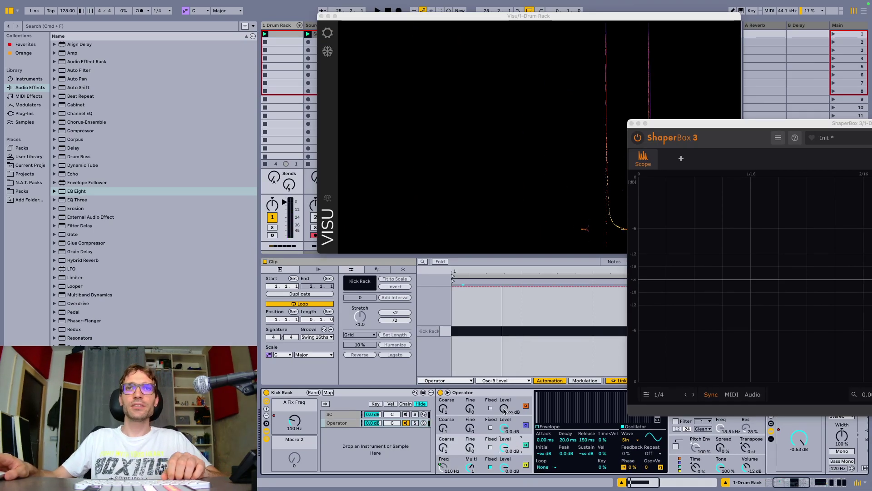
{"action": "scroll", "coordinate": [443, 426], "scroll_direction": "up", "scroll_amount": 5}
{"action": "scroll", "coordinate": [444, 426], "scroll_direction": "down", "scroll_amount": 5}
{"action": "key", "text": "space"}
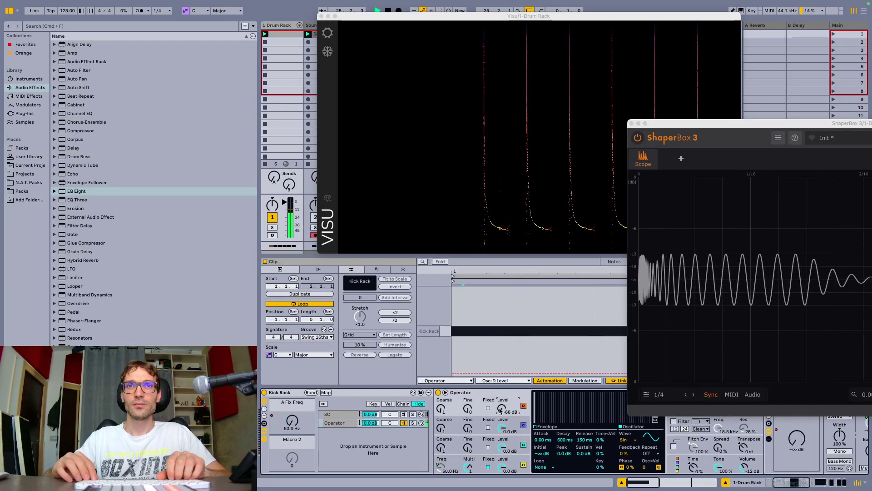
{"action": "key", "text": "space"}
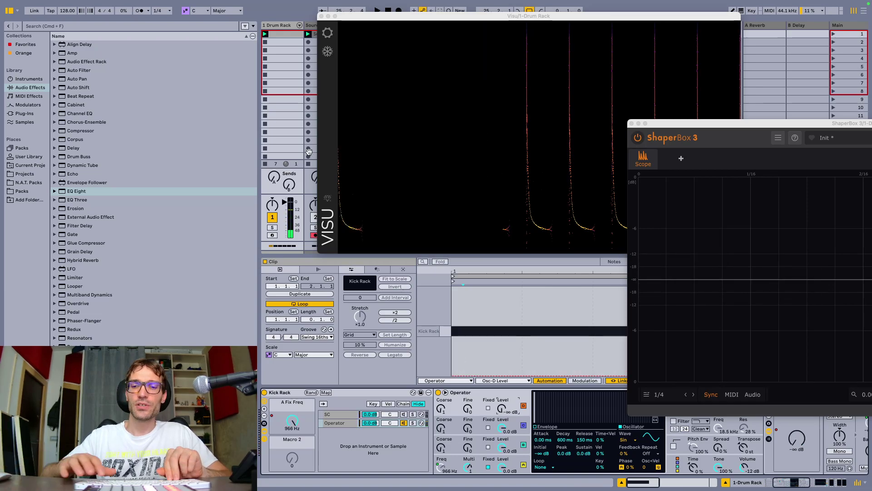
Hide and show the open plug-in windows and play the kick loop with both analysers in view.
{"action": "key", "text": "super+alt+p"}
{"action": "key", "text": "super+alt+p"}
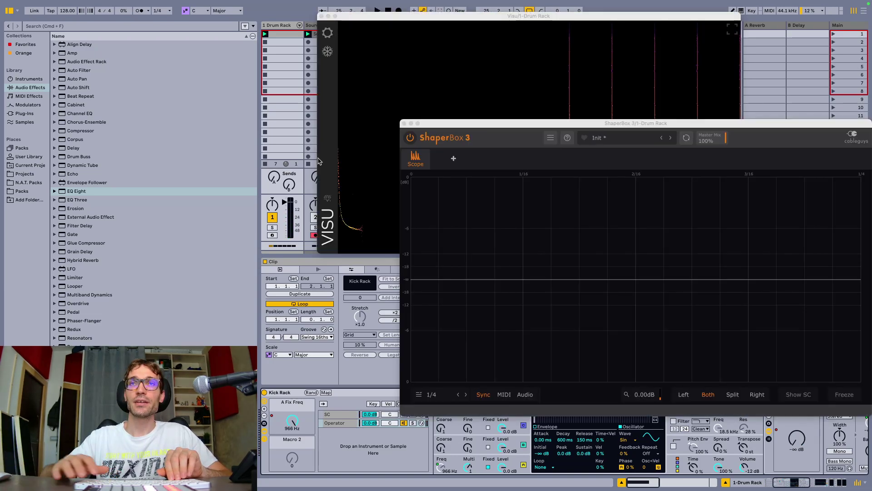
{"action": "key", "text": "space"}
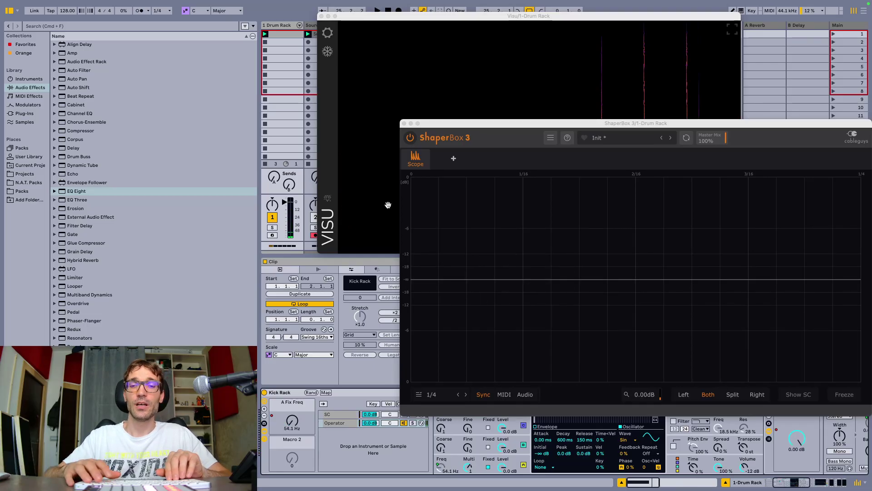
Hide the open plug-in windows and record the playing kick loop into the second slot of the Source track.
{"action": "key", "text": "super+alt+p"}
{"action": "key", "text": "space"}
{"action": "left_click", "coordinate": [326, 44]}
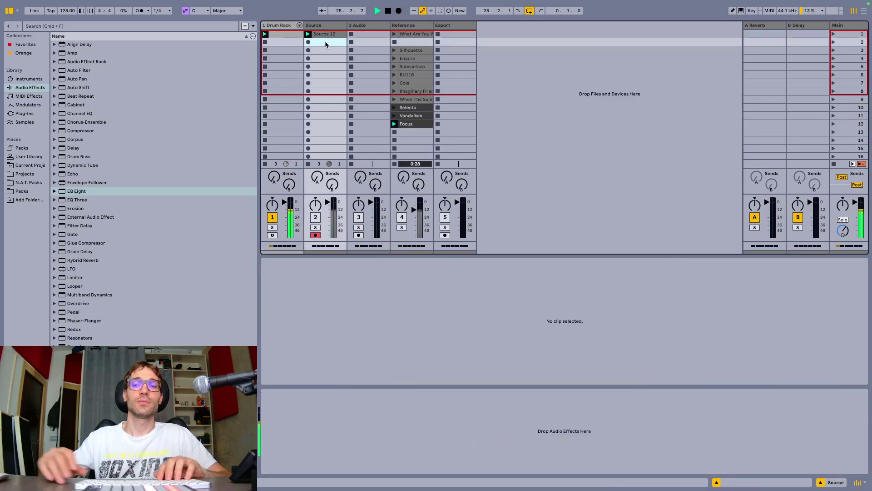
{"action": "key", "text": "space"}
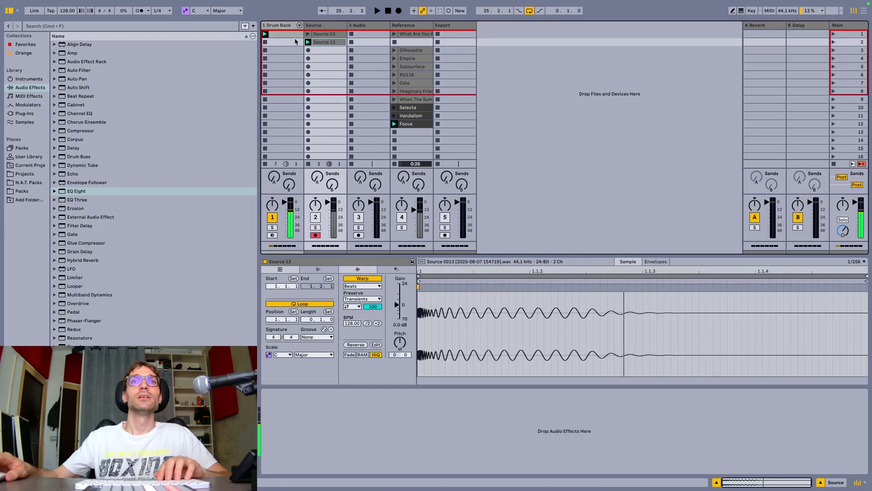
Return to the Drum Rack track's Operator and set oscillator C's coarse tuning to 2 while the kick loop plays.
{"action": "left_click", "coordinate": [284, 26]}
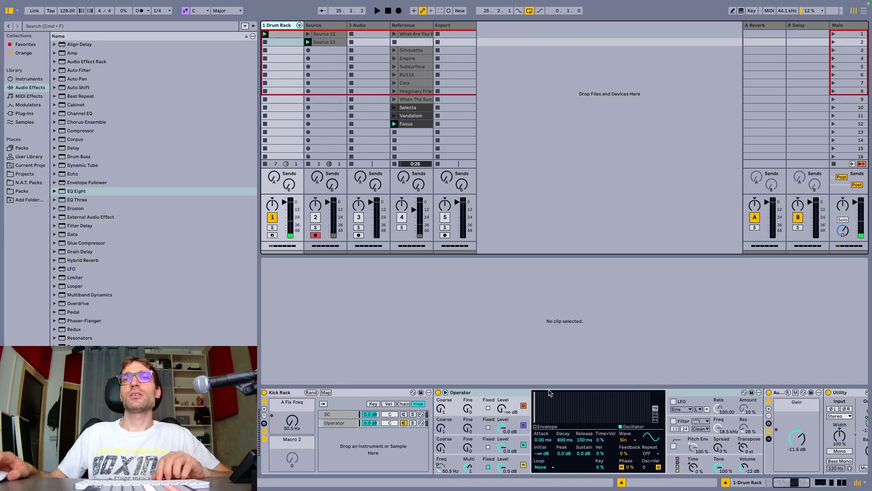
{"action": "left_click", "coordinate": [512, 447]}
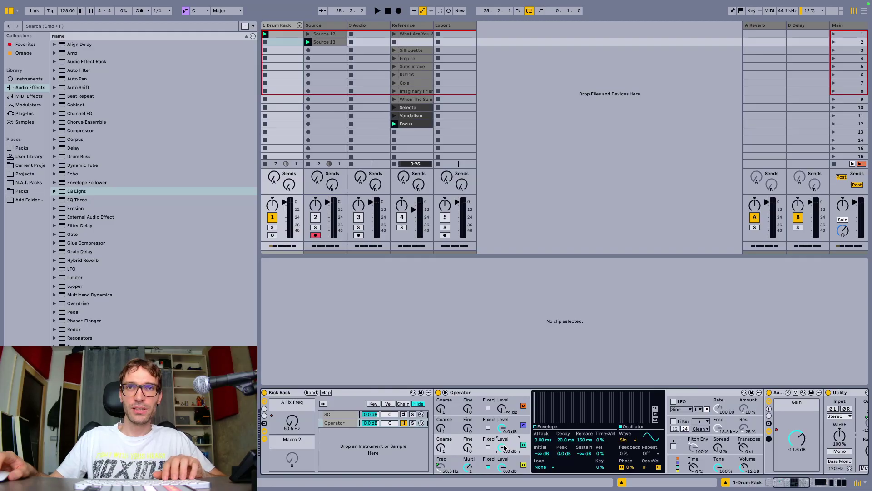
{"action": "left_click", "coordinate": [502, 411]}
{"action": "key", "text": "space"}
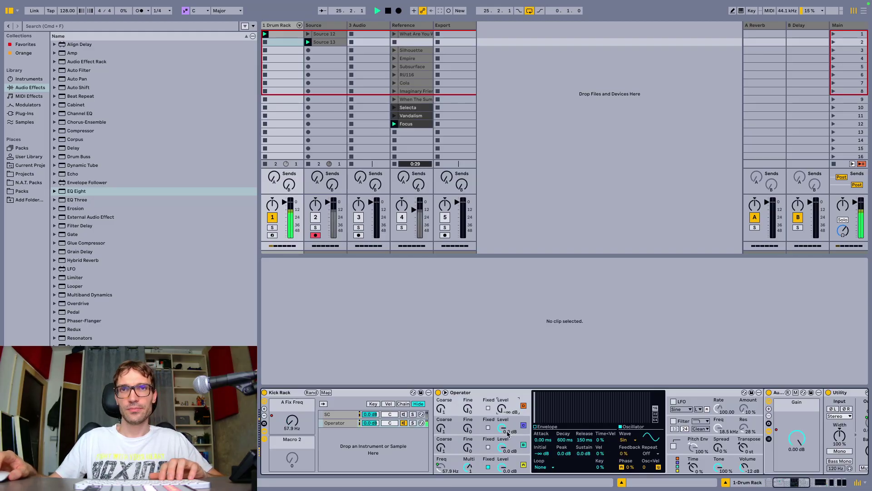
{"action": "left_click_drag", "start_coordinate": [508, 431], "coordinate": [508, 439]}
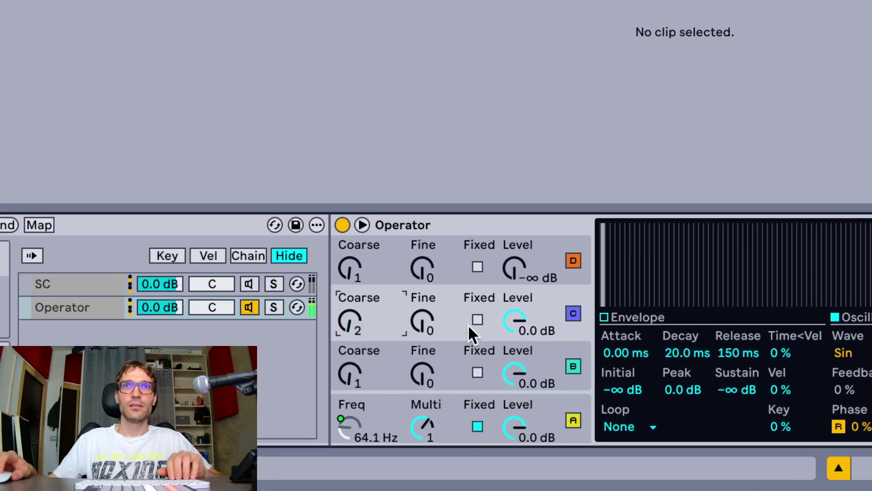
Raise oscillator A's phase gradually beyond 18% while listening, and reset it to 0%.
{"action": "left_click", "coordinate": [535, 355]}
{"action": "scroll", "coordinate": [595, 368], "scroll_direction": "right", "scroll_amount": 5}
{"action": "left_click", "coordinate": [221, 418]}
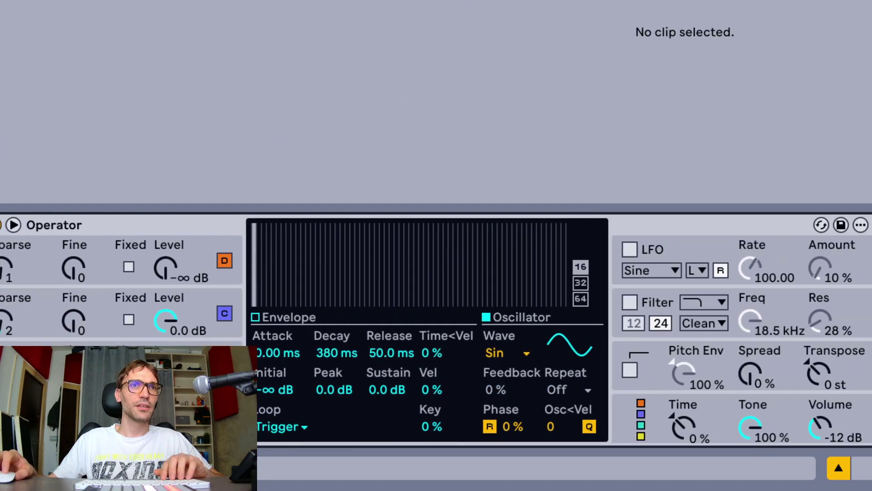
{"action": "left_click", "coordinate": [539, 418]}
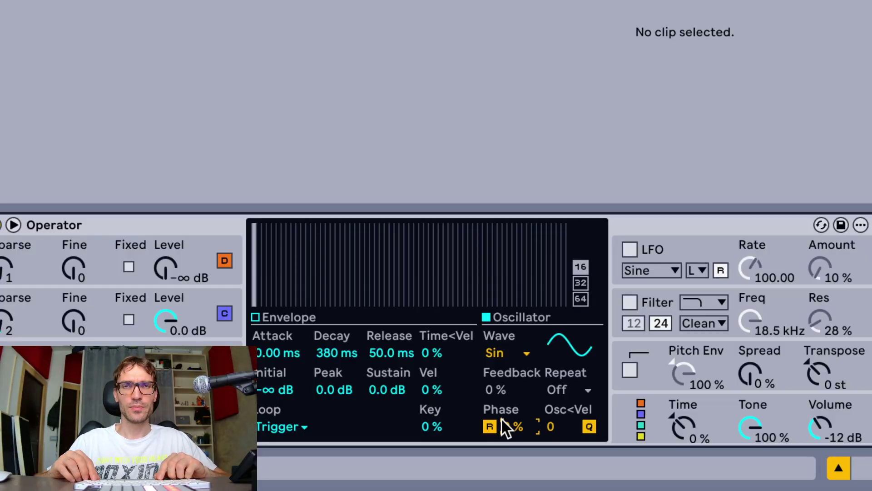
{"action": "key", "text": "Up"}
{"action": "key", "text": "Up"}
{"action": "key", "text": "Up"}
{"action": "key", "text": "Up"}
{"action": "key", "text": "Up"}
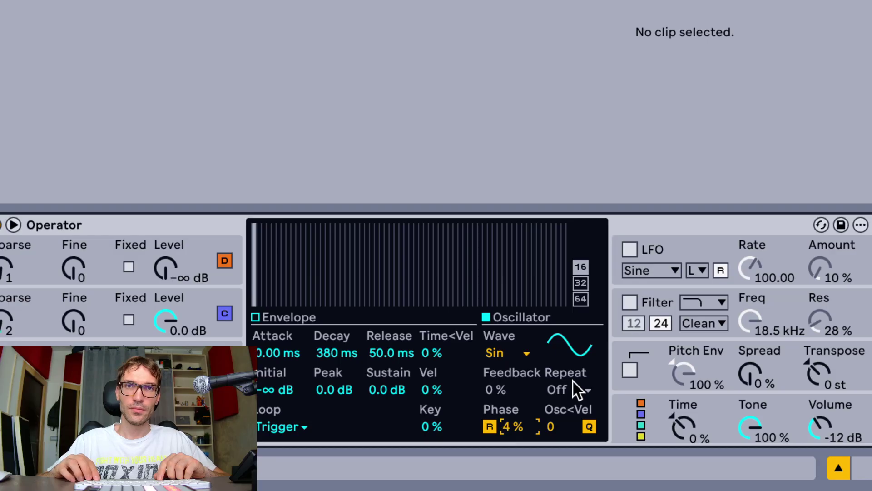
{"action": "key", "text": "Up"}
{"action": "key", "text": "Up"}
{"action": "key", "text": "Up"}
{"action": "key", "text": "Up"}
{"action": "key", "text": "Up"}
{"action": "key", "text": "Up"}
{"action": "key", "text": "Up"}
{"action": "key", "text": "Up"}
{"action": "key", "text": "Up"}
{"action": "key", "text": "Up"}
{"action": "key", "text": "Up"}
{"action": "key", "text": "Up"}
{"action": "key", "text": "Up"}
{"action": "key", "text": "Up"}
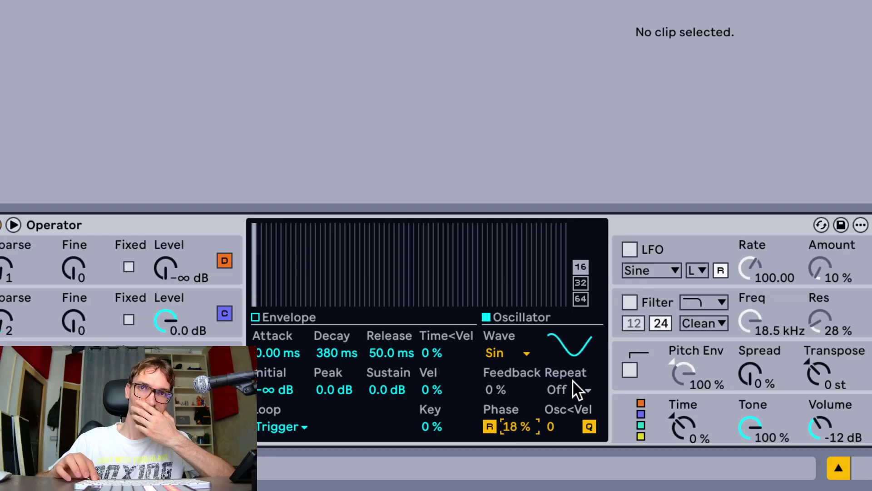
{"action": "key", "text": "Up"}
{"action": "key", "text": "Up"}
{"action": "key", "text": "Up"}
{"action": "key", "text": "Up"}
{"action": "key", "text": "Up"}
{"action": "key", "text": "Up"}
{"action": "key", "text": "Delete"}
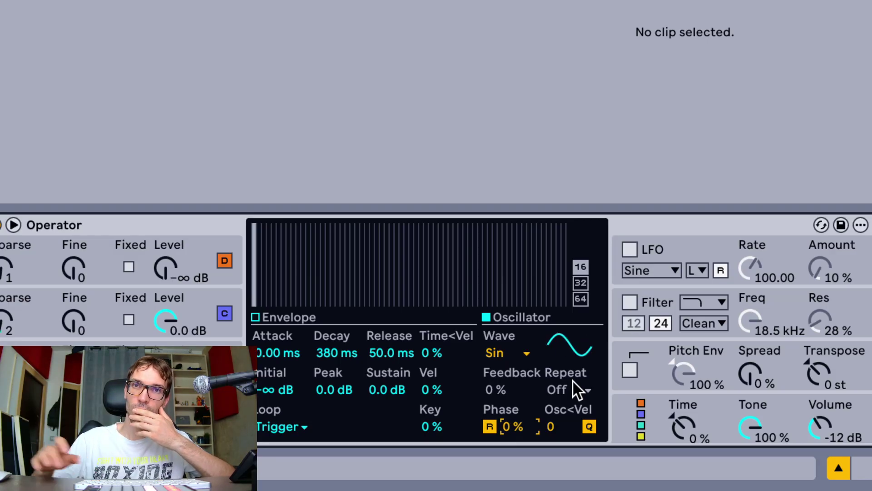
Raise oscillator B's phase gradually from its default to 32%.
{"action": "left_click", "coordinate": [181, 371]}
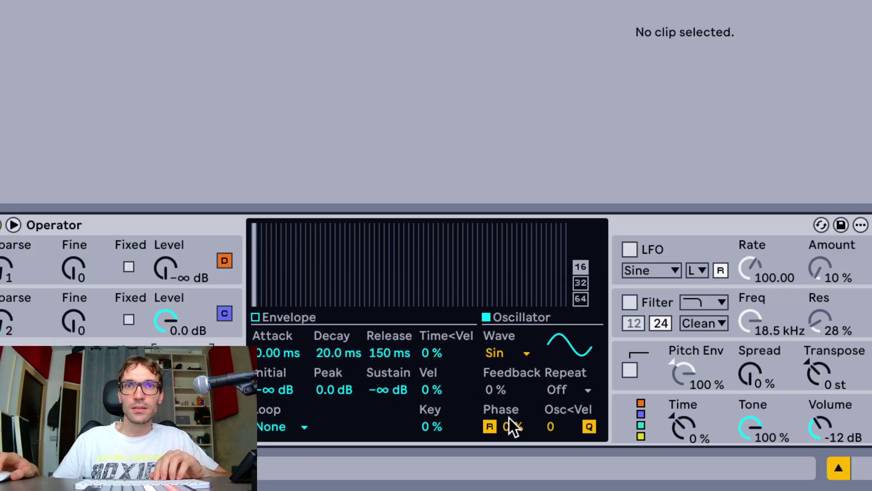
{"action": "key", "text": "Up"}
{"action": "key", "text": "Up"}
{"action": "key", "text": "Up"}
{"action": "key", "text": "Up"}
{"action": "key", "text": "Up"}
{"action": "key", "text": "Up"}
{"action": "key", "text": "Up"}
{"action": "key", "text": "Up"}
{"action": "key", "text": "Up"}
{"action": "key", "text": "Up"}
{"action": "key", "text": "Up"}
{"action": "key", "text": "Up"}
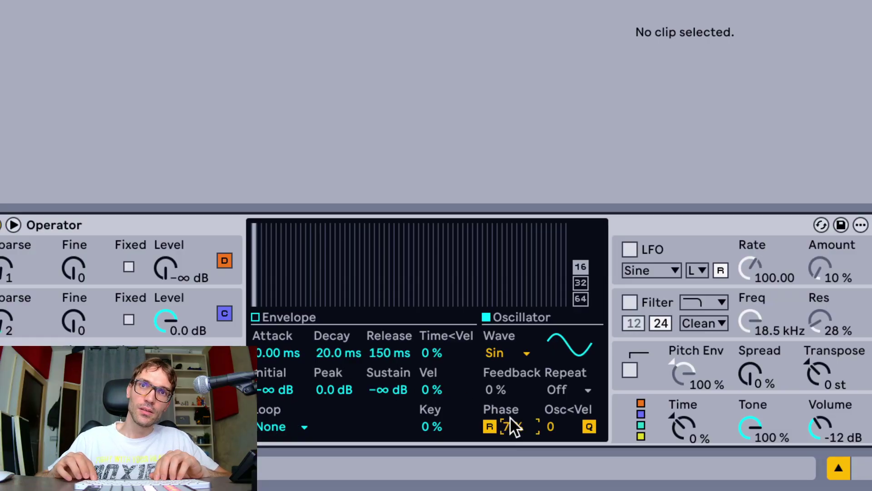
{"action": "key", "text": "Up"}
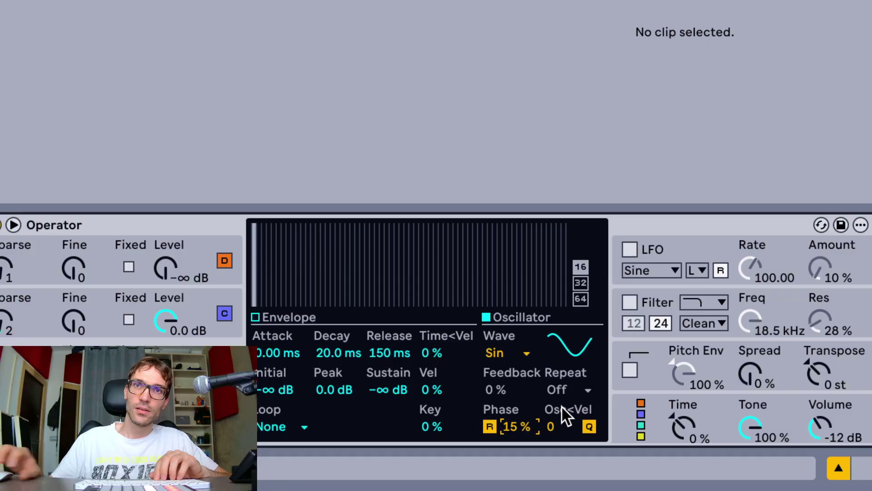
{"action": "key", "text": "Up"}
{"action": "key", "text": "Up"}
{"action": "key", "text": "Up"}
{"action": "key", "text": "Up"}
{"action": "key", "text": "Up"}
{"action": "key", "text": "Up"}
{"action": "key", "text": "Up"}
{"action": "key", "text": "Up"}
{"action": "key", "text": "Up"}
{"action": "key", "text": "Up"}
{"action": "key", "text": "Up"}
{"action": "key", "text": "Up"}
{"action": "key", "text": "Up"}
{"action": "key", "text": "Up"}
{"action": "key", "text": "Up"}
{"action": "key", "text": "Up"}
{"action": "key", "text": "Up"}
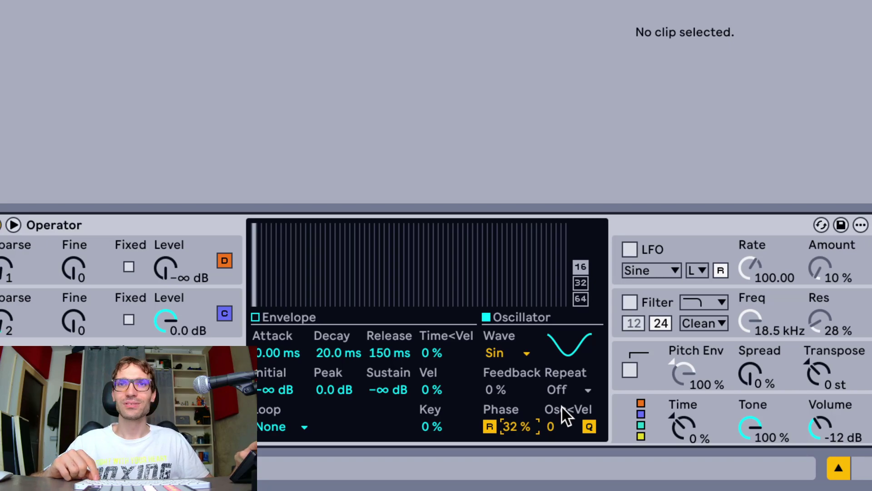
Set oscillator B's phase to 43% and vary it up and down, ending on 49%.
{"action": "type", "text": "43"}
{"action": "key", "text": "Return"}
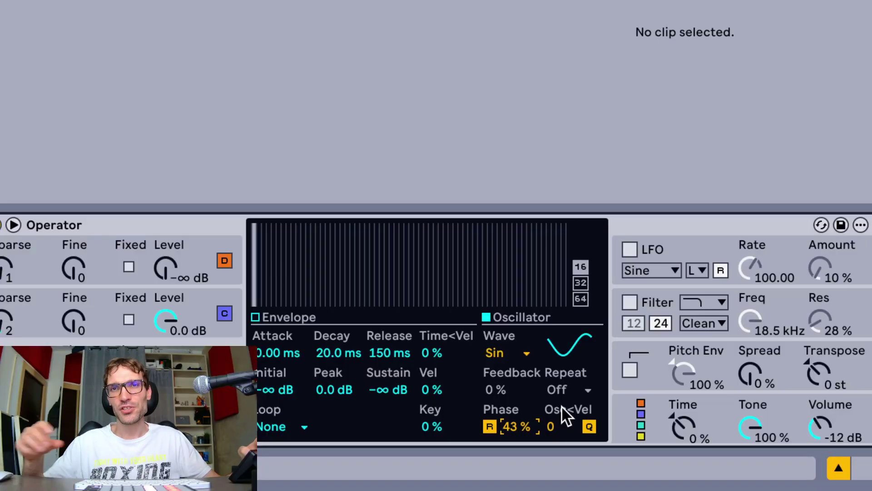
{"action": "key", "text": "Up"}
{"action": "key", "text": "Up"}
{"action": "key", "text": "Up"}
{"action": "key", "text": "Up"}
{"action": "key", "text": "Up"}
{"action": "key", "text": "Up"}
{"action": "key", "text": "Up"}
{"action": "key", "text": "Up"}
{"action": "key", "text": "Up"}
{"action": "key", "text": "Up"}
{"action": "key", "text": "Up"}
{"action": "key", "text": "Up"}
{"action": "key", "text": "Up"}
{"action": "key", "text": "Down"}
{"action": "key", "text": "Down"}
{"action": "key", "text": "Down"}
{"action": "key", "text": "Down"}
{"action": "key", "text": "Down"}
{"action": "key", "text": "Down"}
{"action": "key", "text": "Down"}
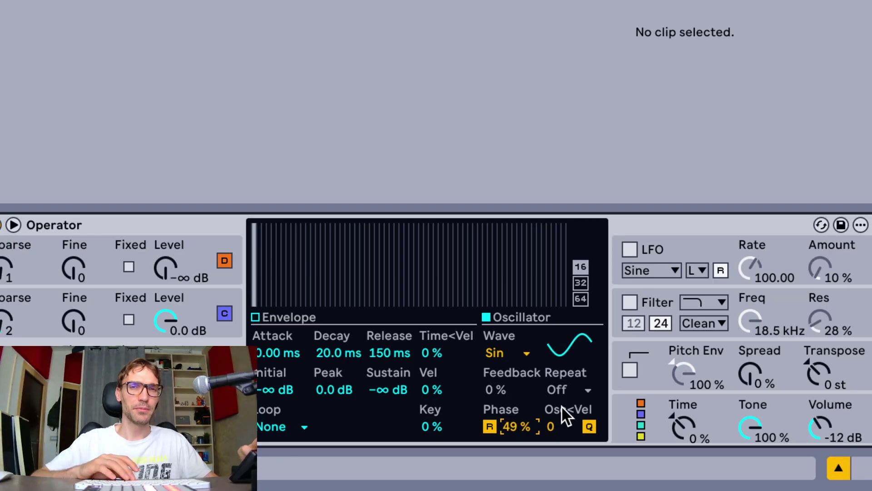
Raise oscillator B's phase to 57% and reset it to 0%.
{"action": "key", "text": "Up"}
{"action": "key", "text": "Up"}
{"action": "key", "text": "Up"}
{"action": "key", "text": "Up"}
{"action": "key", "text": "Up"}
{"action": "key", "text": "Up"}
{"action": "key", "text": "Up"}
{"action": "key", "text": "Up"}
{"action": "key", "text": "Up"}
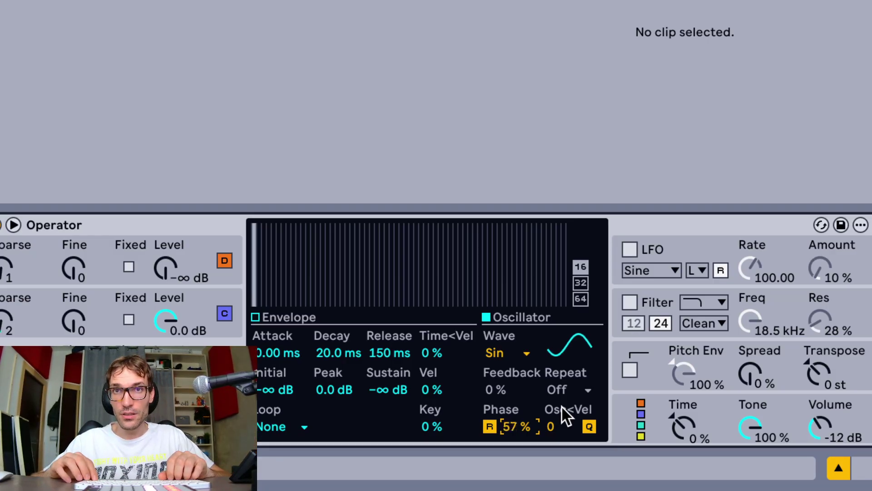
{"action": "key", "text": "Delete"}
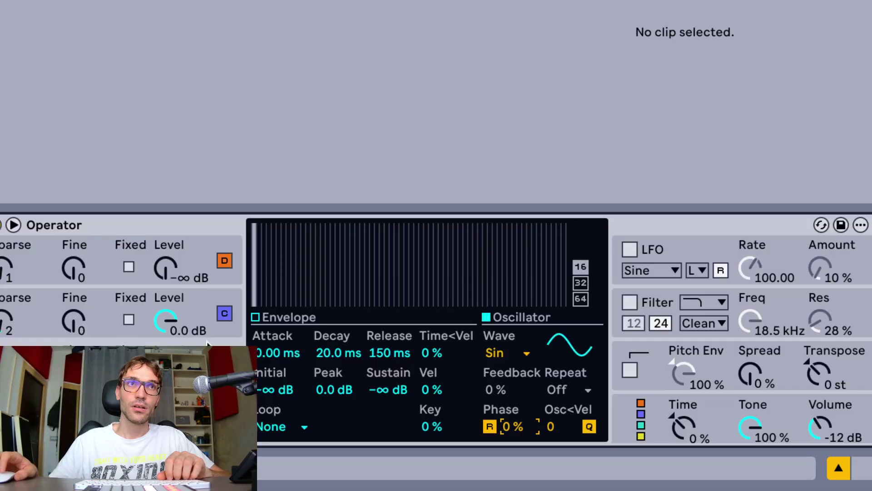
Set oscillator C's phase to 13% and its fine tuning to 433.
{"action": "left_click_drag", "start_coordinate": [503, 425], "coordinate": [503, 408]}
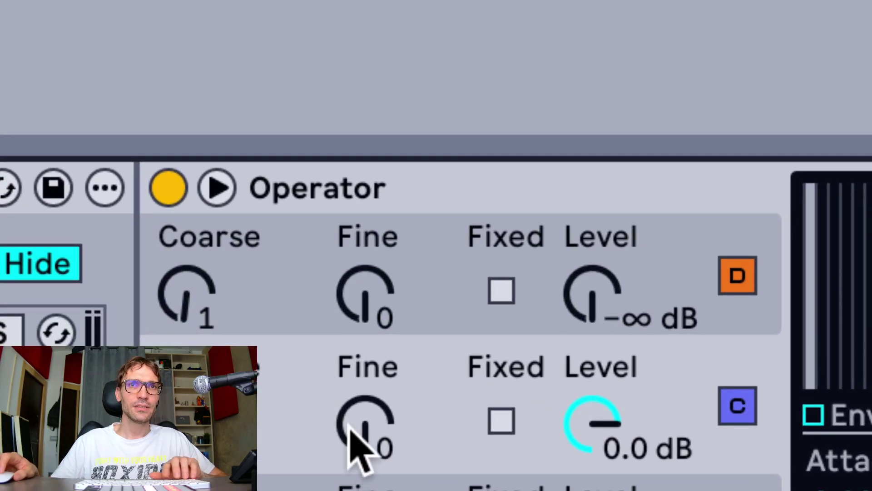
{"action": "mouse_move", "coordinate": [352, 425]}
{"action": "left_mouse_down"}
{"action": "mouse_move", "coordinate": [352, 354]}
{"action": "mouse_move", "coordinate": [353, 430]}
{"action": "left_mouse_up"}
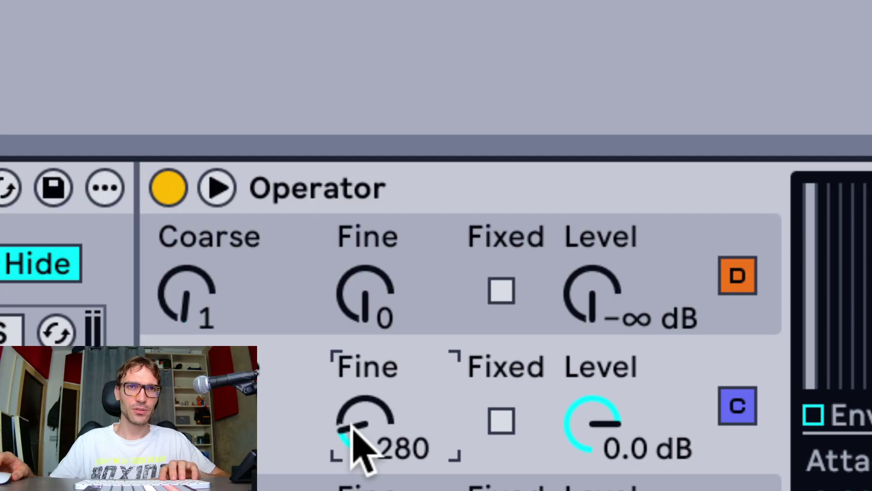
{"action": "left_click_drag", "start_coordinate": [384, 448], "coordinate": [384, 390]}
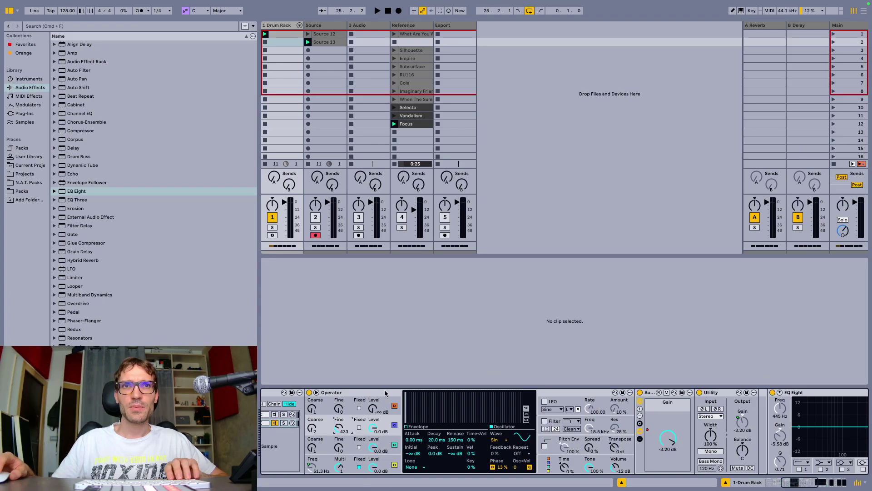
Give oscillator D's envelope a 20 ms decay and 0 dB initial level, and turn its level up to -8.6 dB.
{"action": "left_click", "coordinate": [386, 402]}
{"action": "left_click_drag", "start_coordinate": [455, 456], "coordinate": [454, 481]}
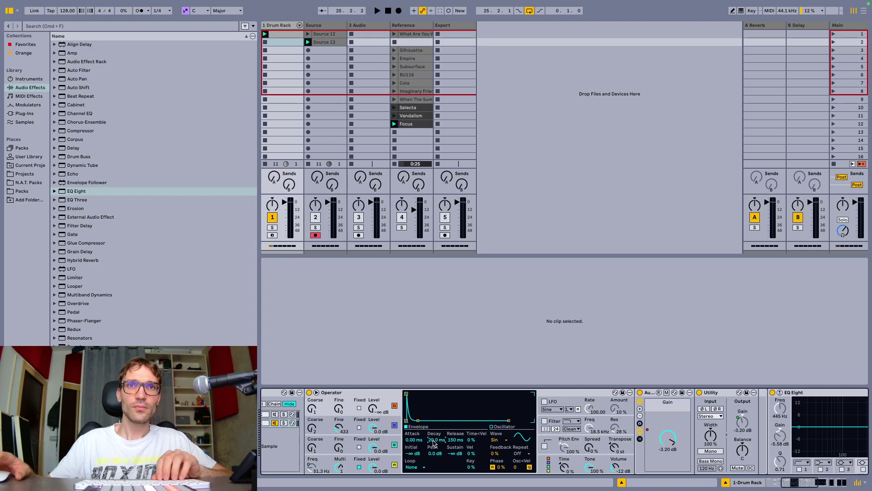
{"action": "left_click", "coordinate": [387, 425]}
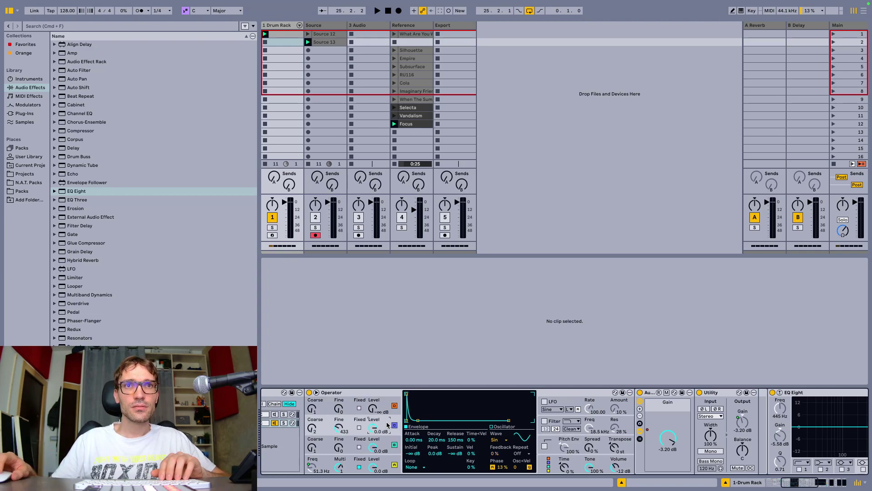
{"action": "left_click", "coordinate": [380, 444]}
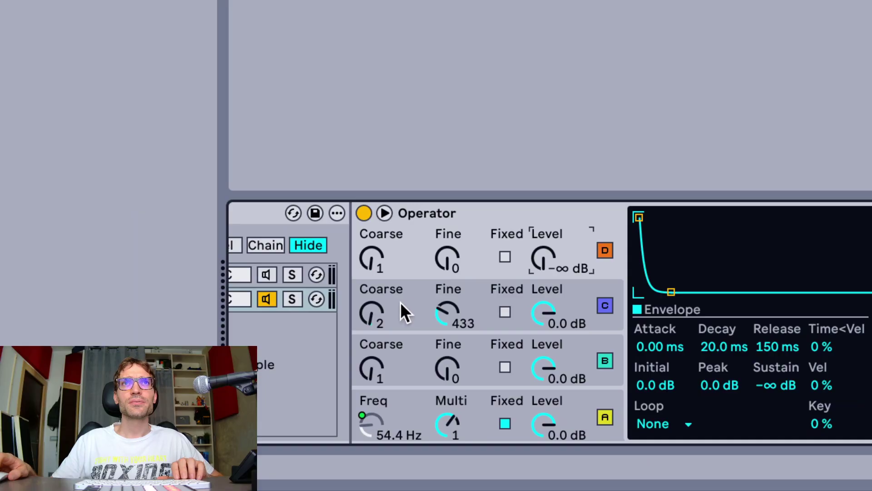
{"action": "left_click_drag", "start_coordinate": [531, 256], "coordinate": [530, 220]}
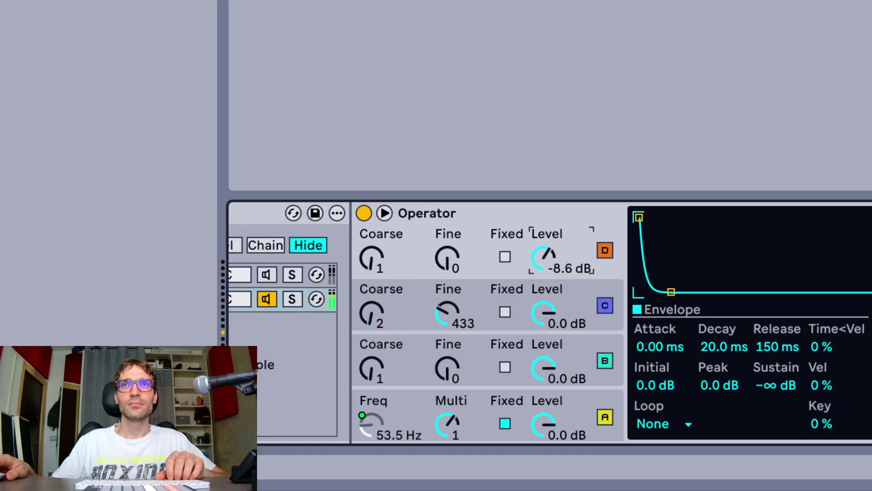
Adjust oscillator D's coarse tuning up and down in single steps while listening to the kick.
{"action": "left_click", "coordinate": [377, 257]}
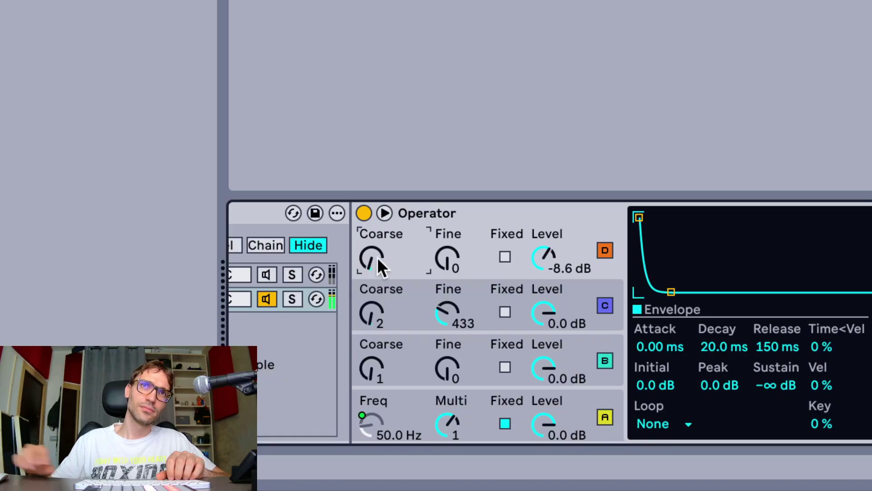
{"action": "key", "text": "Up"}
{"action": "key", "text": "Up"}
{"action": "key", "text": "Up"}
{"action": "key", "text": "Up"}
{"action": "key", "text": "Up"}
{"action": "key", "text": "Up"}
{"action": "key", "text": "Up"}
{"action": "key", "text": "Up"}
{"action": "key", "text": "Up"}
{"action": "key", "text": "Up"}
{"action": "key", "text": "Down"}
{"action": "key", "text": "Down"}
{"action": "key", "text": "Down"}
{"action": "key", "text": "Down"}
{"action": "key", "text": "Down"}
{"action": "key", "text": "Down"}
{"action": "key", "text": "Down"}
{"action": "key", "text": "Down"}
{"action": "key", "text": "Down"}
{"action": "key", "text": "Up"}
{"action": "key", "text": "Up"}
{"action": "key", "text": "Up"}
{"action": "key", "text": "Up"}
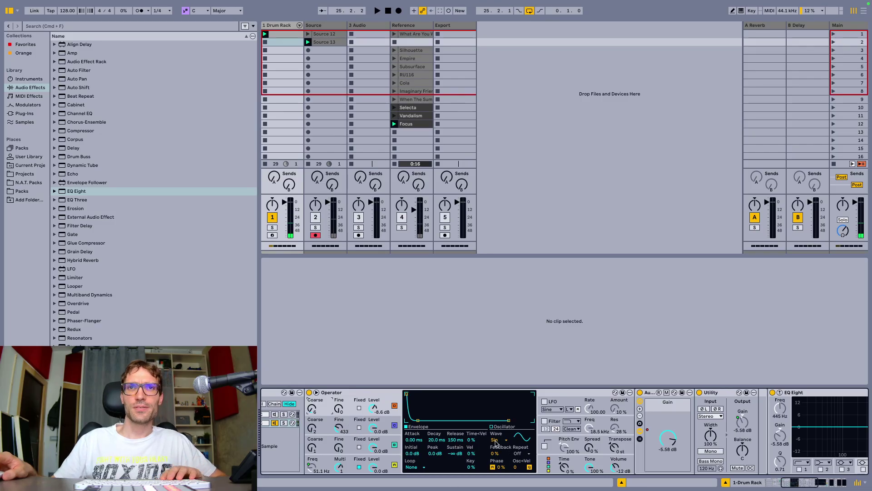
Switch oscillator D's waveform to looped noise and set its envelope attack to 2.11 ms while playing the kick.
{"action": "left_click", "coordinate": [495, 443]}
{"action": "left_click", "coordinate": [506, 424]}
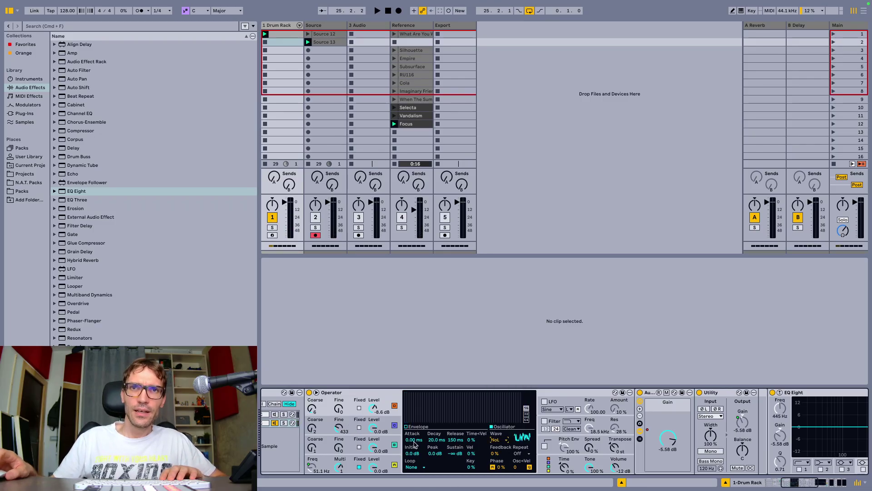
{"action": "left_click", "coordinate": [408, 427]}
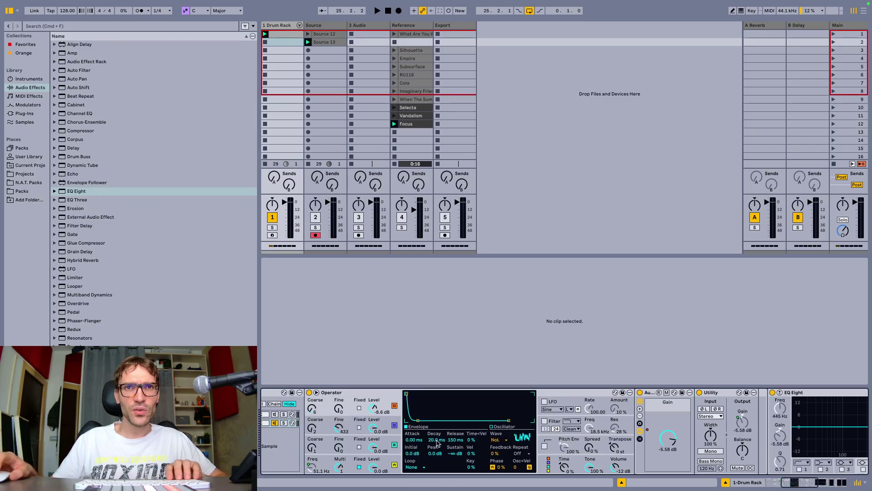
{"action": "key", "text": "space"}
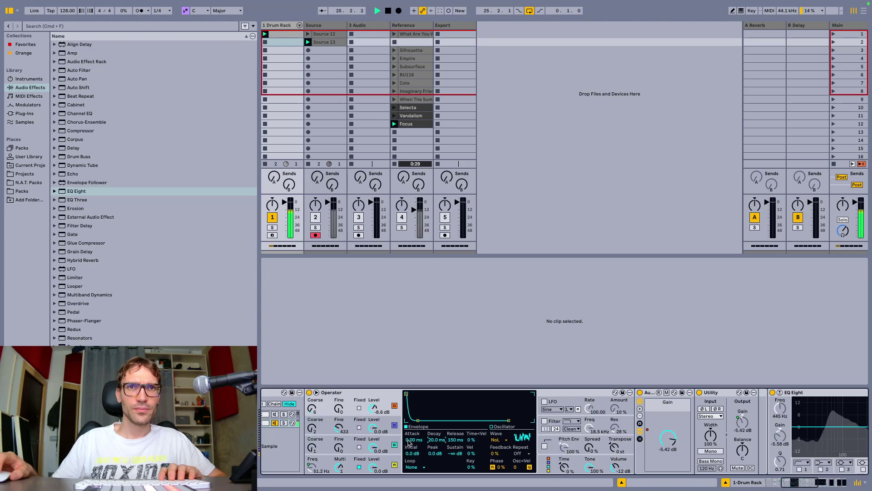
{"action": "left_click_drag", "start_coordinate": [413, 439], "coordinate": [413, 430]}
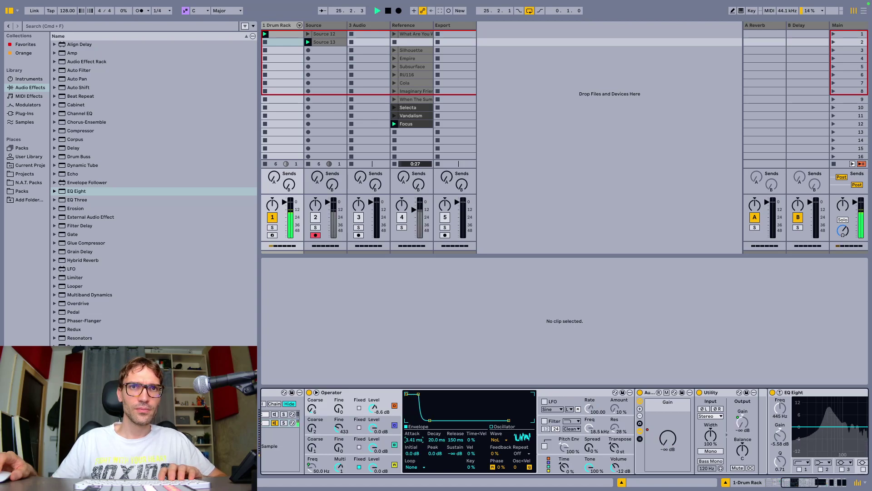
{"action": "key", "text": "space"}
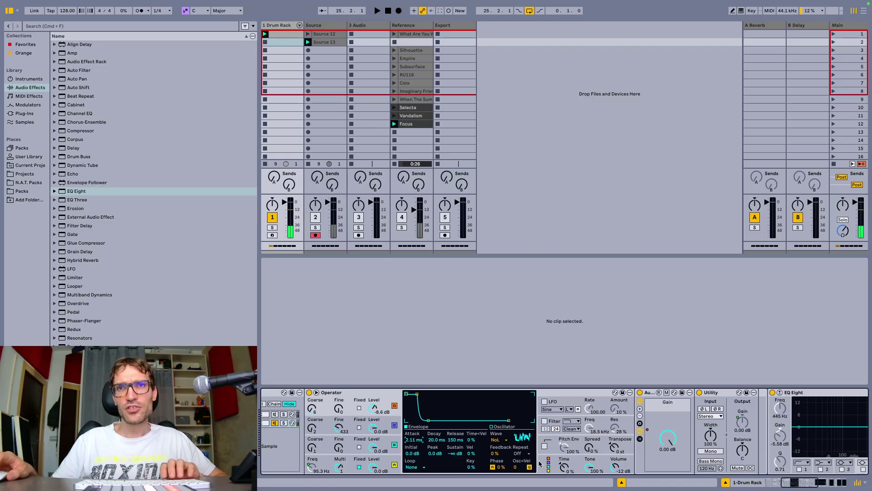
Switch Operator to the algorithm with three oscillators modulating a single carrier and play the kick.
{"action": "left_click", "coordinate": [552, 471]}
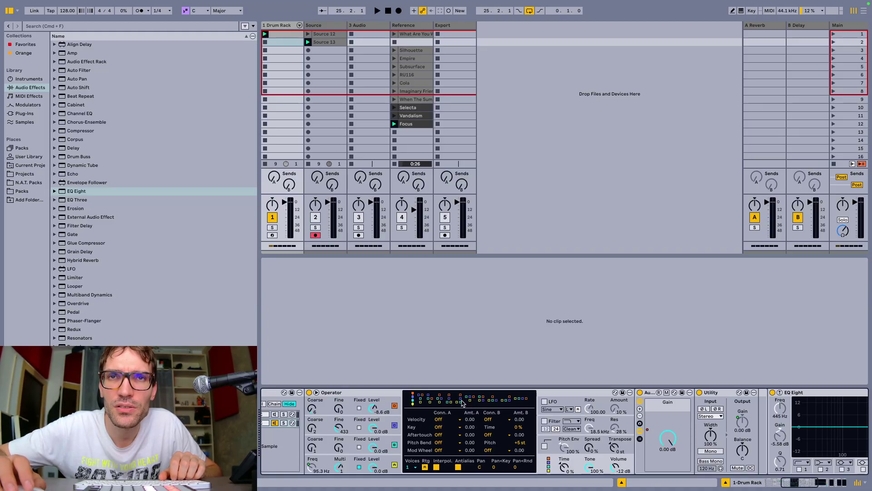
{"action": "key", "text": "space"}
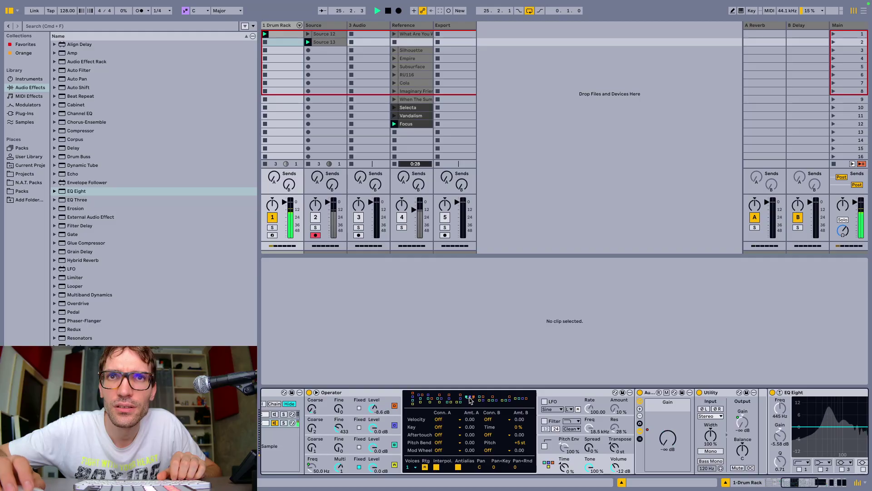
{"action": "key", "text": "space"}
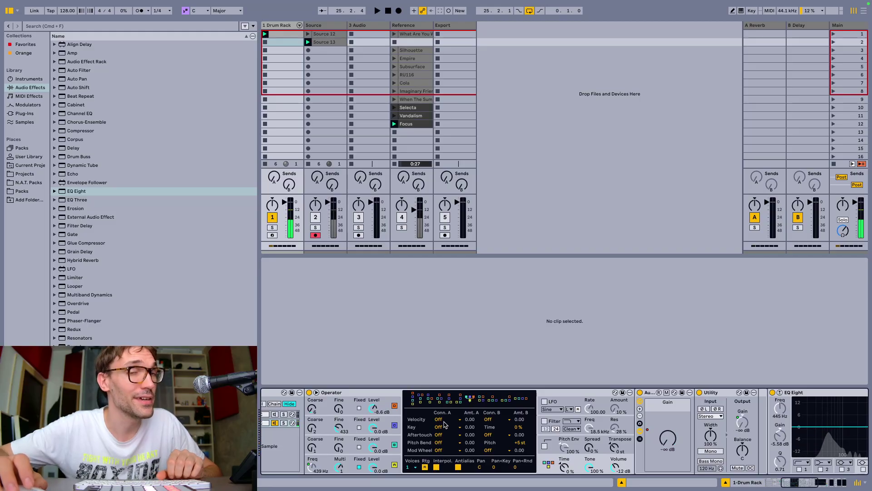
{"action": "key", "text": "space"}
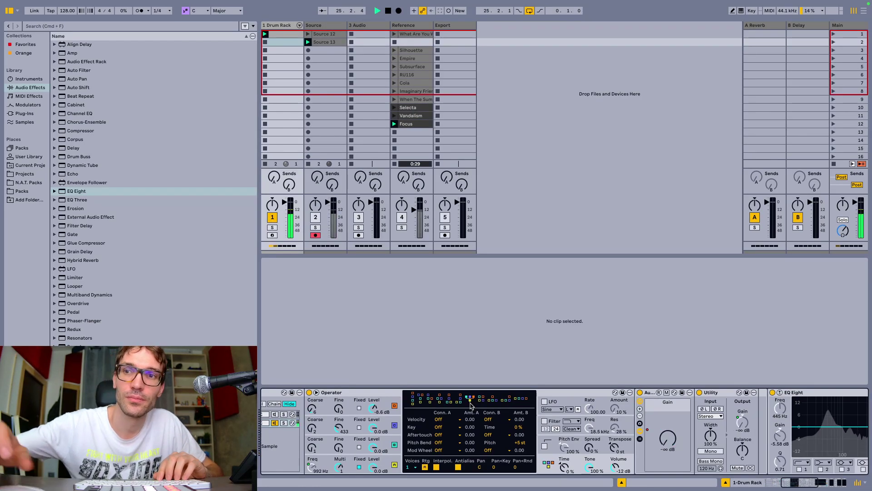
Set oscillator D's envelope decay to 31 ms while playing the kick.
{"action": "left_click", "coordinate": [386, 411]}
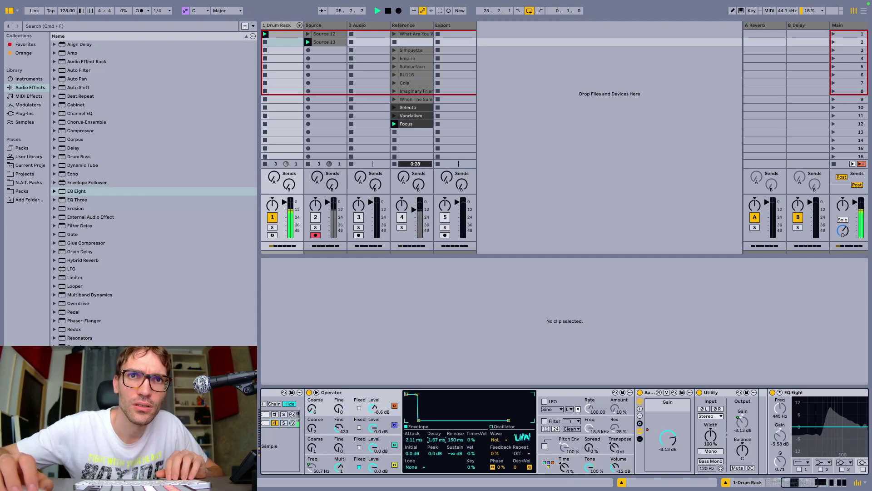
{"action": "mouse_move", "coordinate": [437, 440]}
{"action": "left_mouse_down"}
{"action": "mouse_move", "coordinate": [436, 422]}
{"action": "mouse_move", "coordinate": [434, 443]}
{"action": "left_mouse_up"}
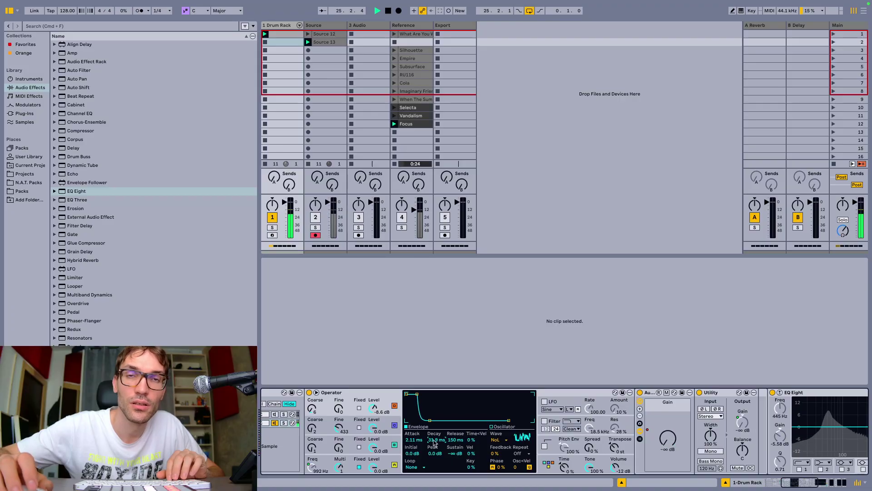
{"action": "type", "text": "31"}
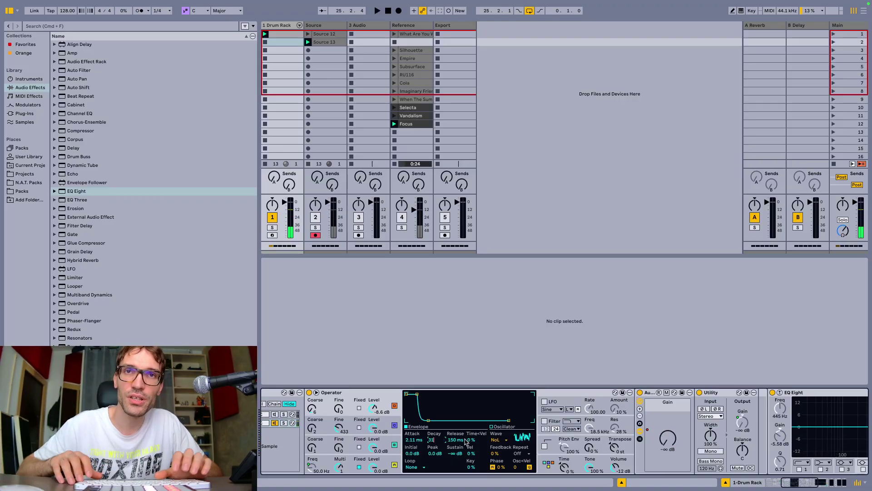
Set oscillator D's phase to 14% while checking the playing kick's waveform in the VISU and ShaperBox scopes.
{"action": "left_click", "coordinate": [500, 467]}
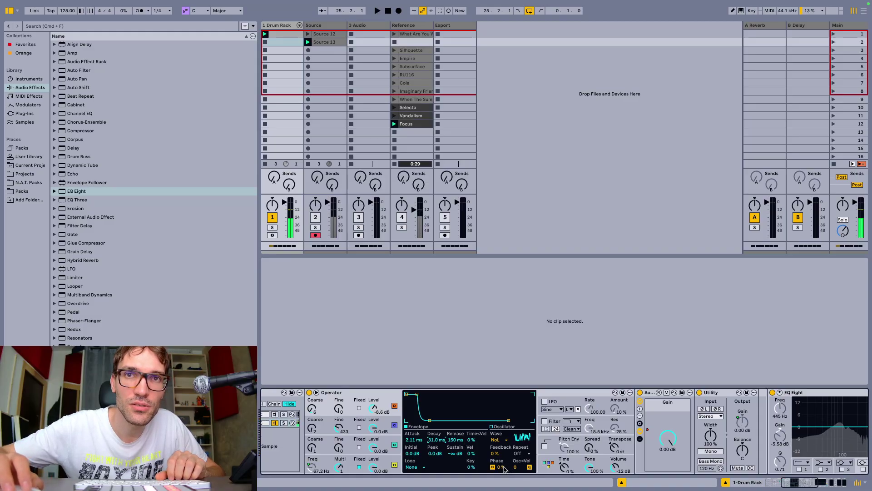
{"action": "key", "text": "super+alt+p"}
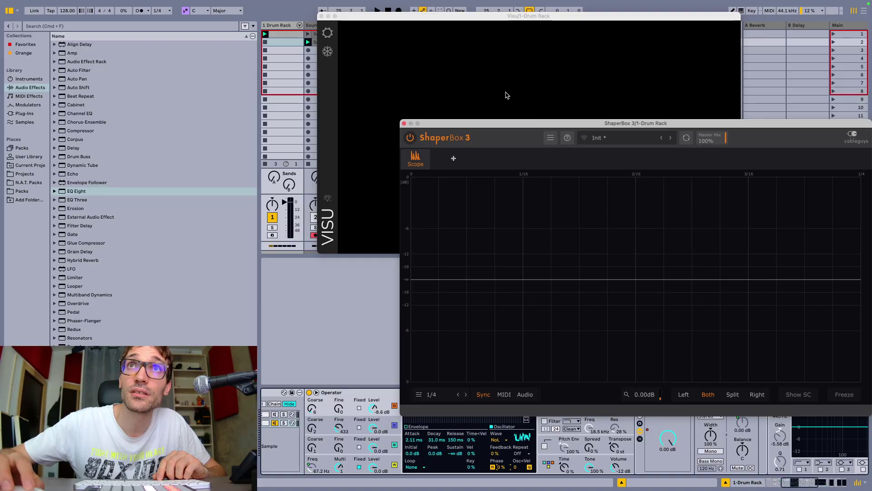
{"action": "left_click", "coordinate": [496, 459]}
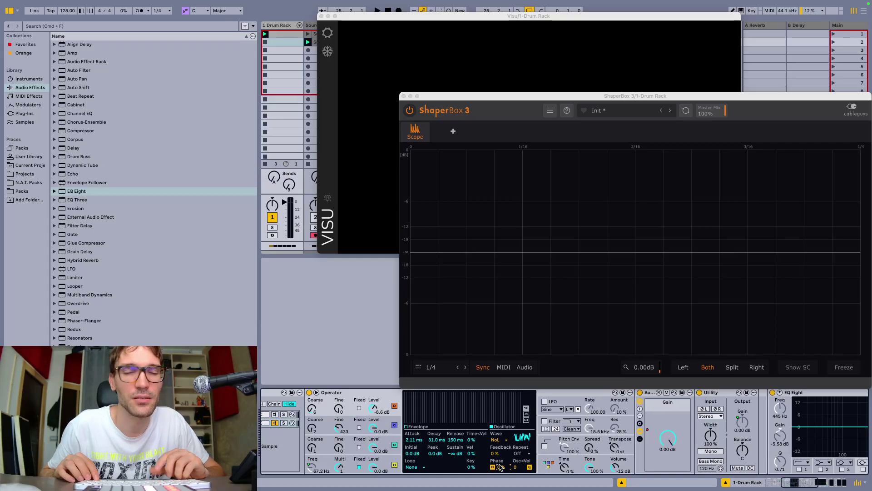
{"action": "key", "text": "space"}
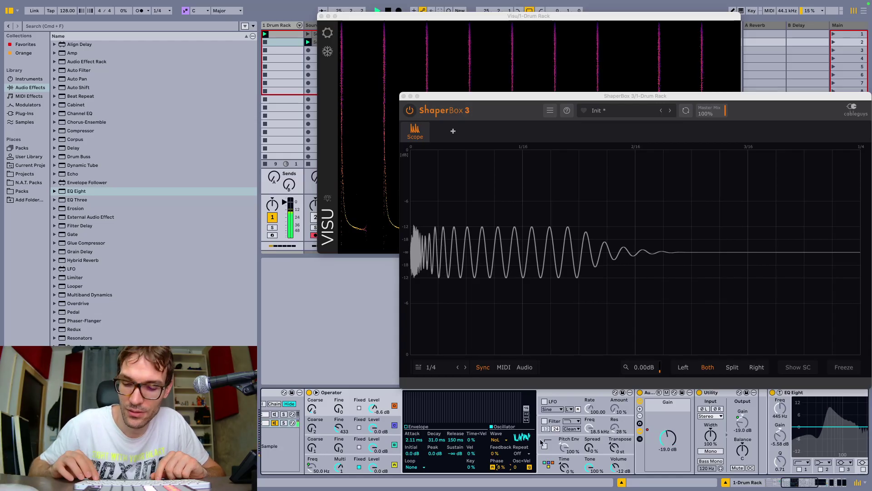
{"action": "left_click_drag", "start_coordinate": [501, 467], "coordinate": [512, 469]}
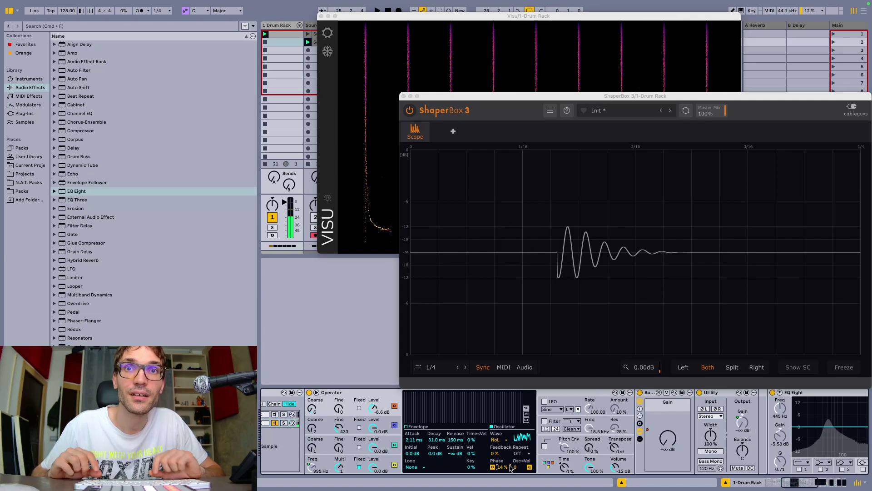
{"action": "key", "text": "super+alt+p"}
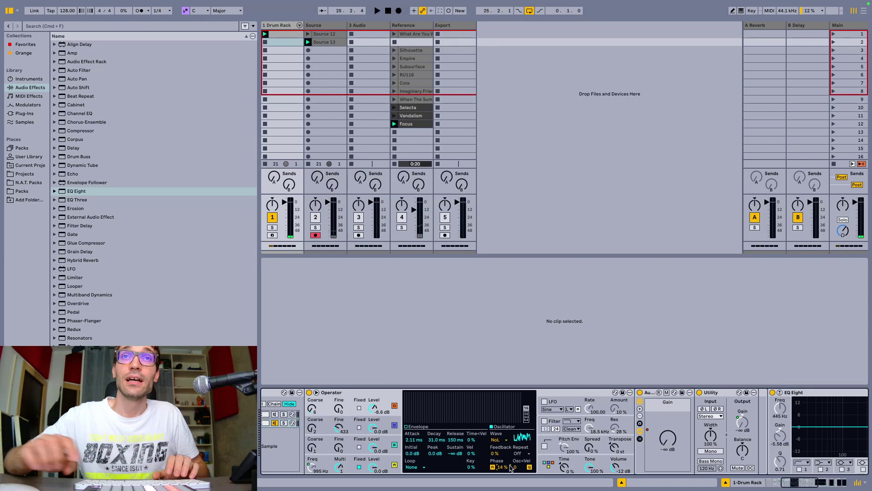
Record the revised kick into the third clip slot of the Source track.
{"action": "left_click", "coordinate": [331, 49]}
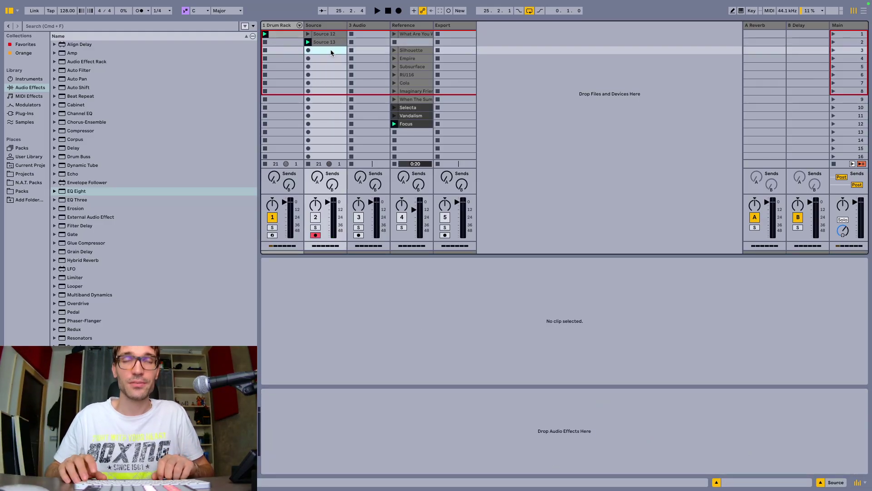
{"action": "key", "text": "space"}
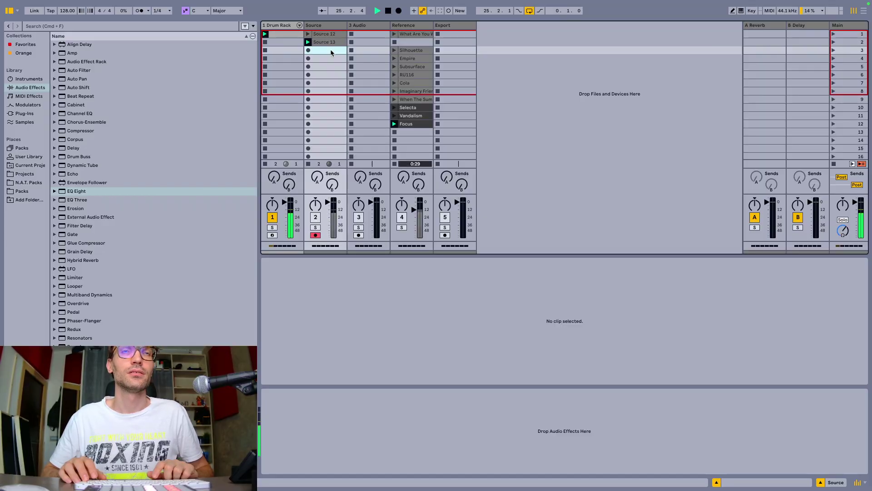
{"action": "left_click", "coordinate": [332, 51]}
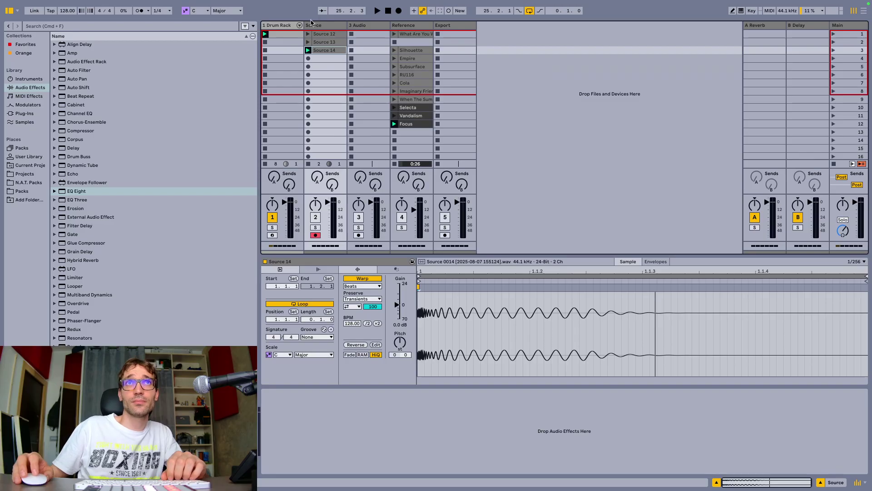
Solo the Source track and play clips Source 12, Source 13 and Source 14 for comparison.
{"action": "left_click", "coordinate": [323, 34]}
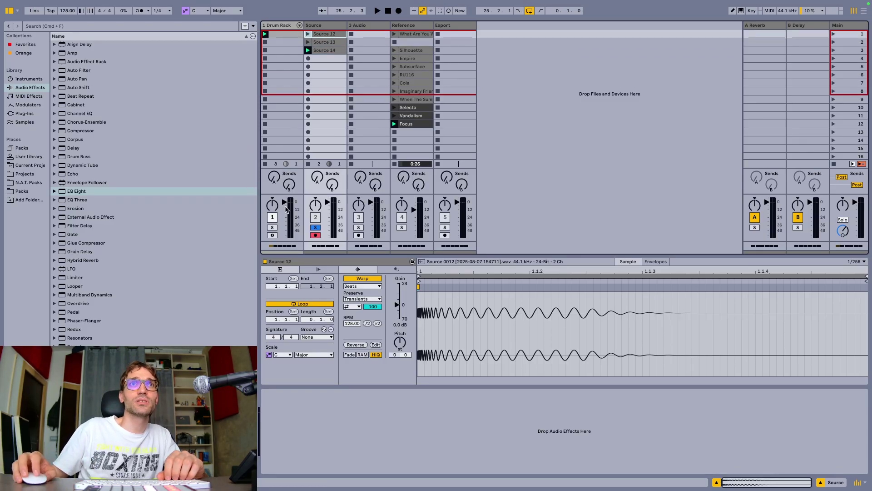
{"action": "left_click", "coordinate": [330, 40]}
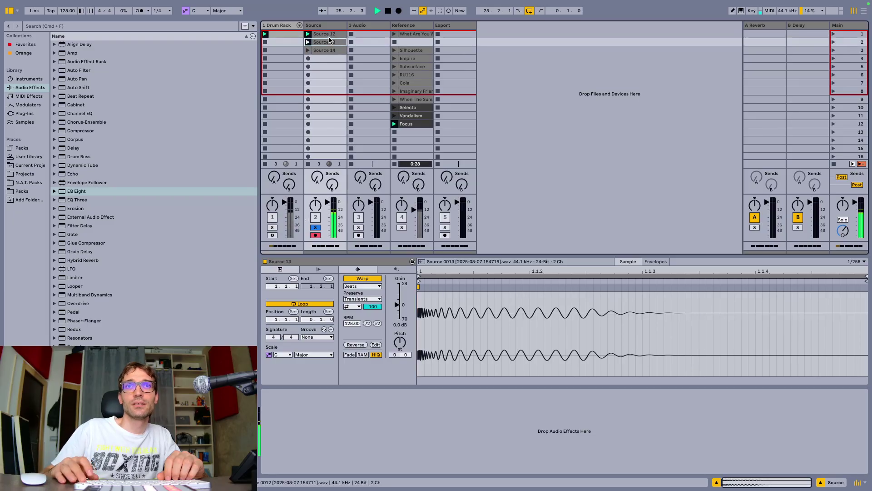
{"action": "key", "text": "Down"}
{"action": "key", "text": "Return"}
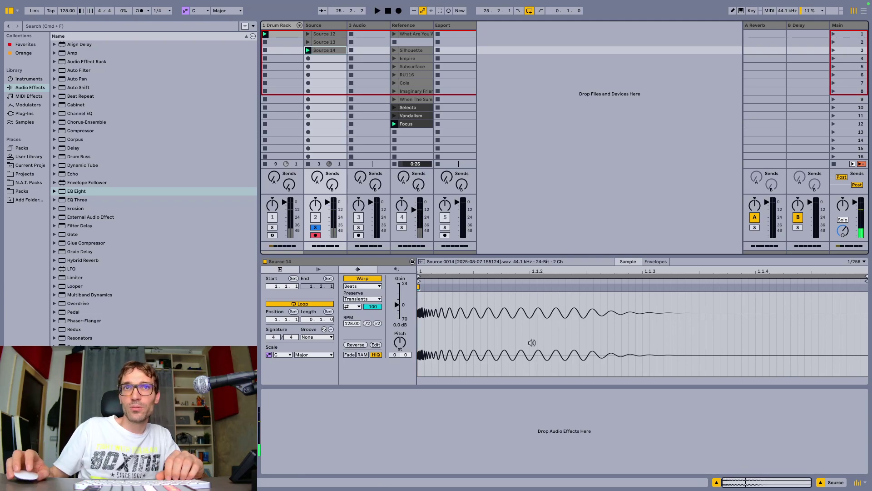
Raise the Source 14 clip's gain to 9 dB to examine its waveform, and reset it to 0 dB.
{"action": "scroll", "coordinate": [420, 301], "scroll_direction": "up", "scroll_amount": 5}
{"action": "scroll", "coordinate": [430, 312], "scroll_direction": "down", "scroll_amount": 5}
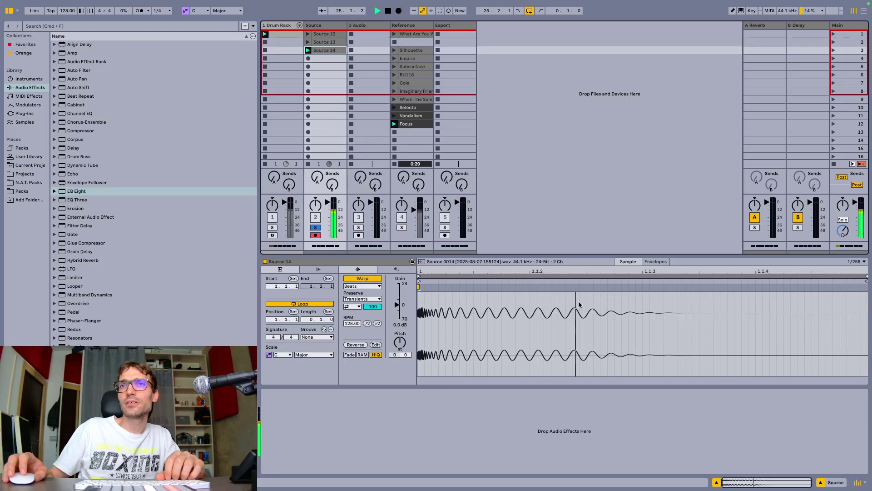
{"action": "left_click_drag", "start_coordinate": [397, 305], "coordinate": [397, 296]}
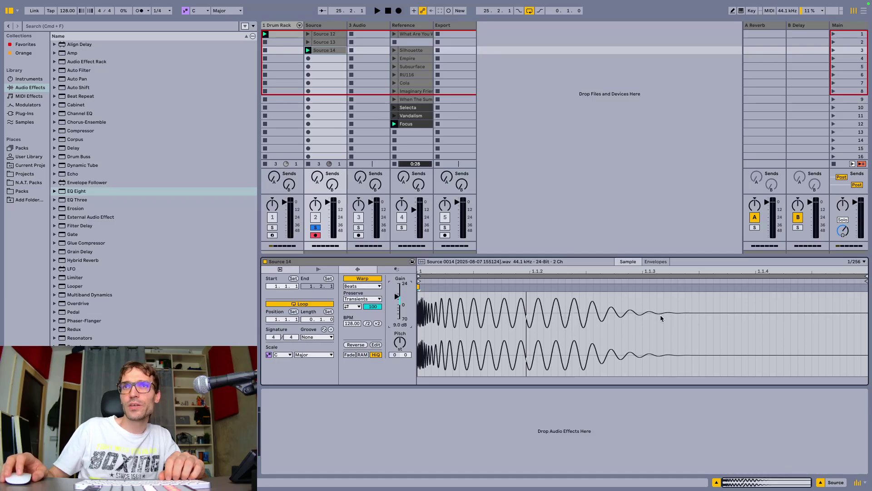
{"action": "key", "text": "Delete"}
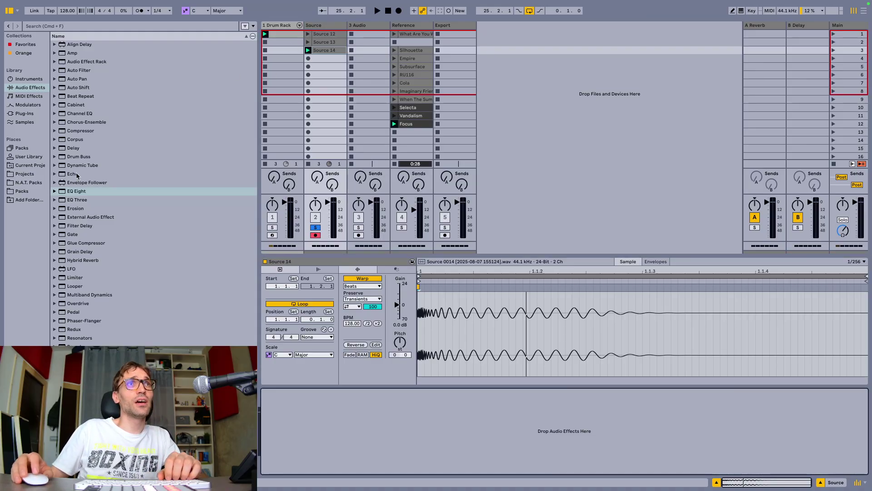
Insert an EQ Eight on the Source track and enable band 1 as a 12 dB low cut at 30 Hz.
{"action": "double_click", "coordinate": [75, 193]}
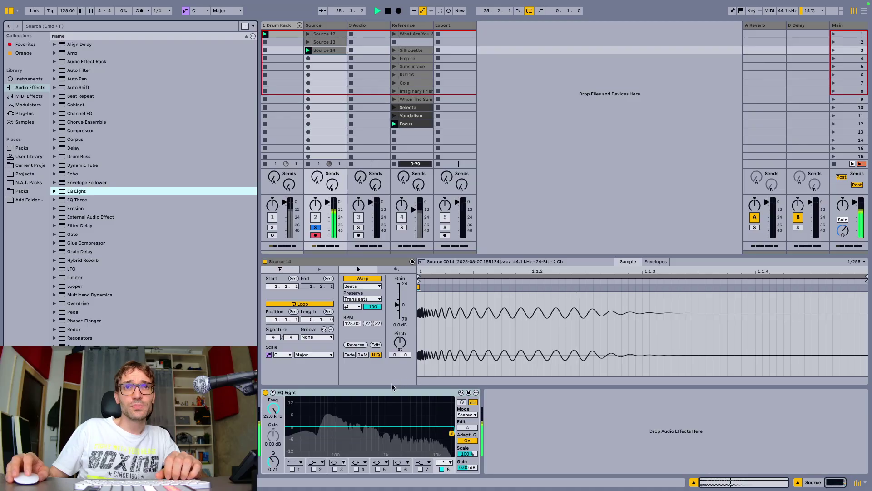
{"action": "left_click", "coordinate": [293, 469]}
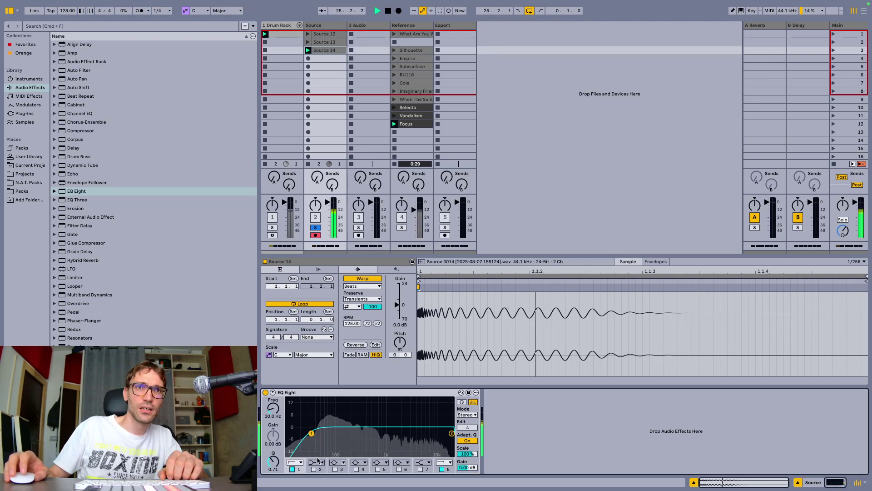
{"action": "left_click", "coordinate": [295, 462]}
{"action": "left_click", "coordinate": [292, 408]}
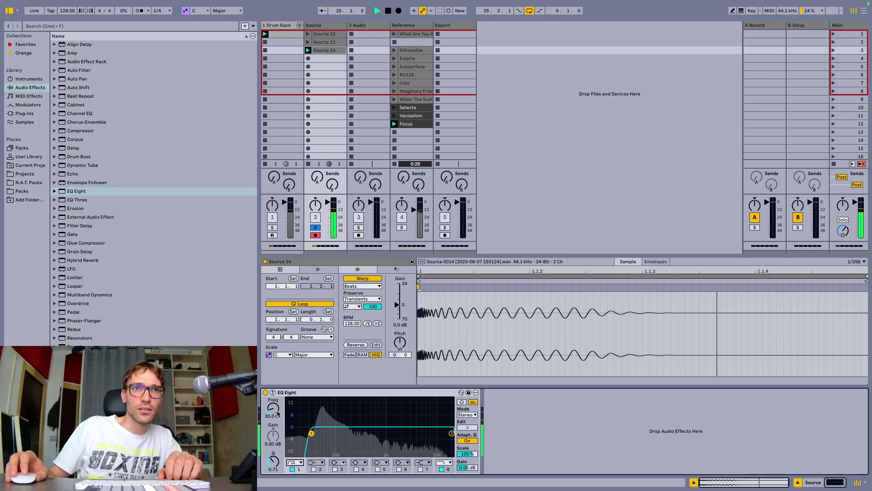
{"action": "left_click_drag", "start_coordinate": [274, 409], "coordinate": [278, 412]}
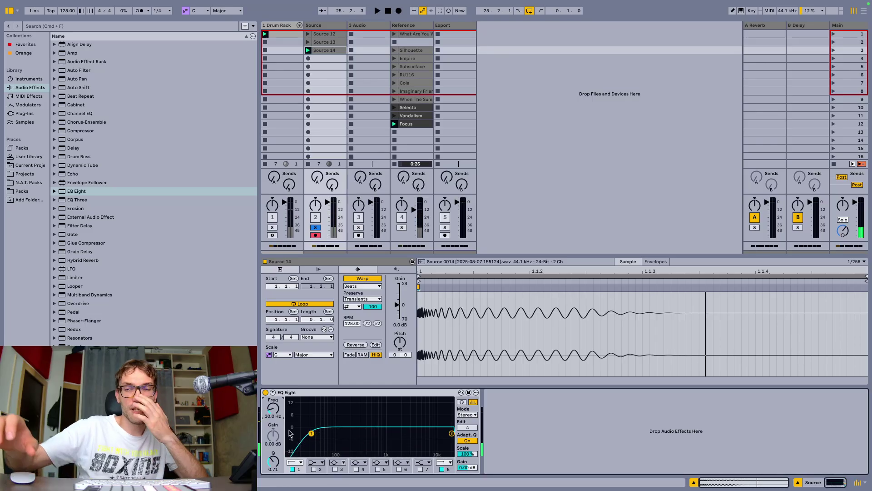
Play Source 14 and compare the kick with EQ Eight's low cut off and on.
{"action": "key", "text": "space"}
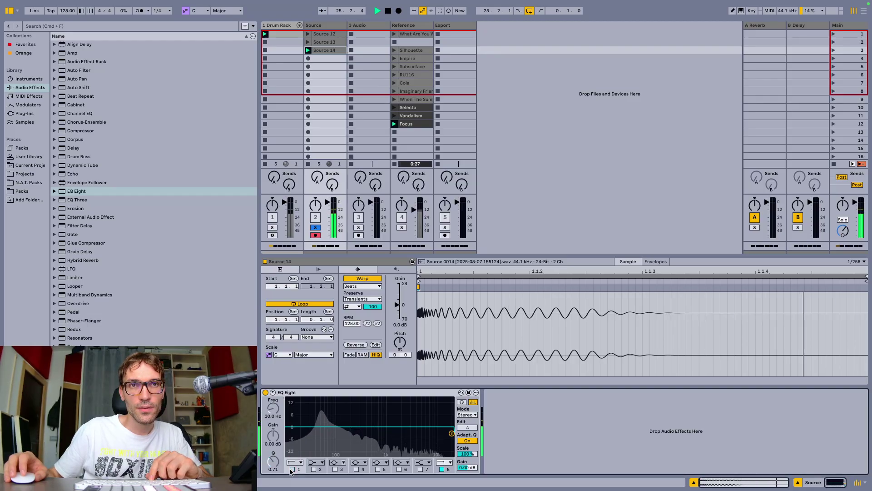
{"action": "key", "text": "space"}
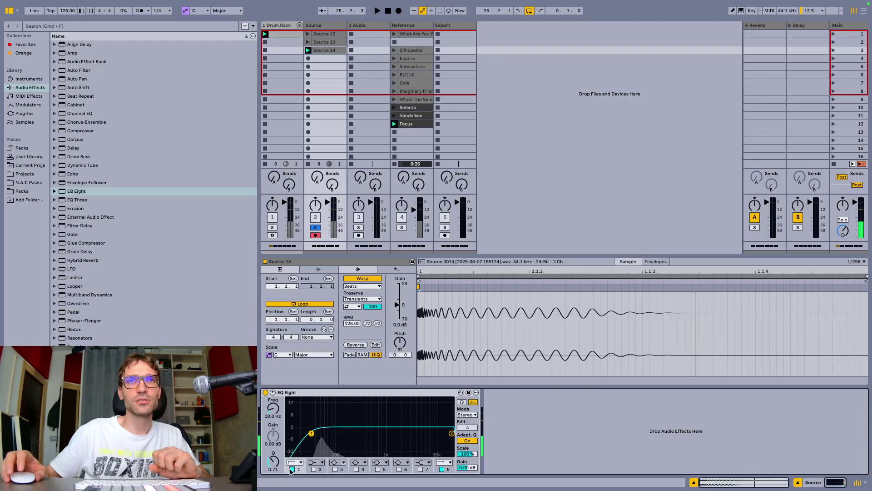
{"action": "left_click", "coordinate": [336, 50]}
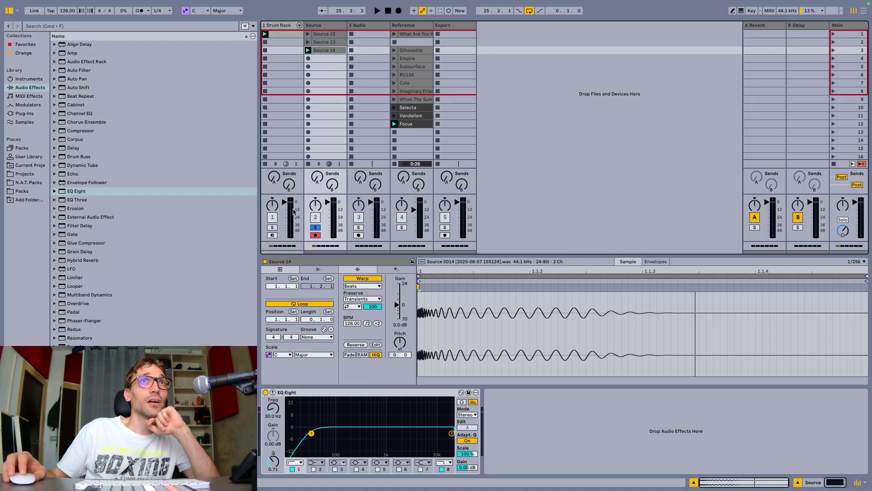
Rename the 3 Audio track to HP.
{"action": "left_click", "coordinate": [363, 34]}
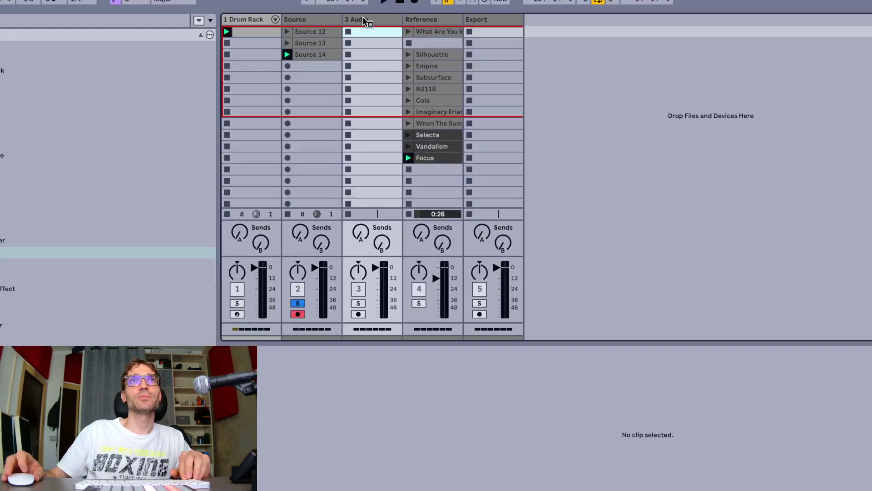
{"action": "right_click", "coordinate": [363, 26]}
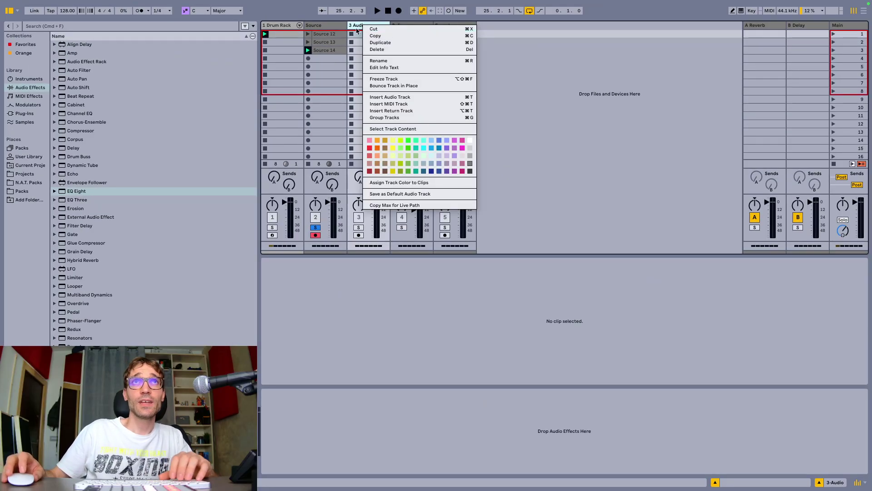
{"action": "left_click", "coordinate": [361, 33]}
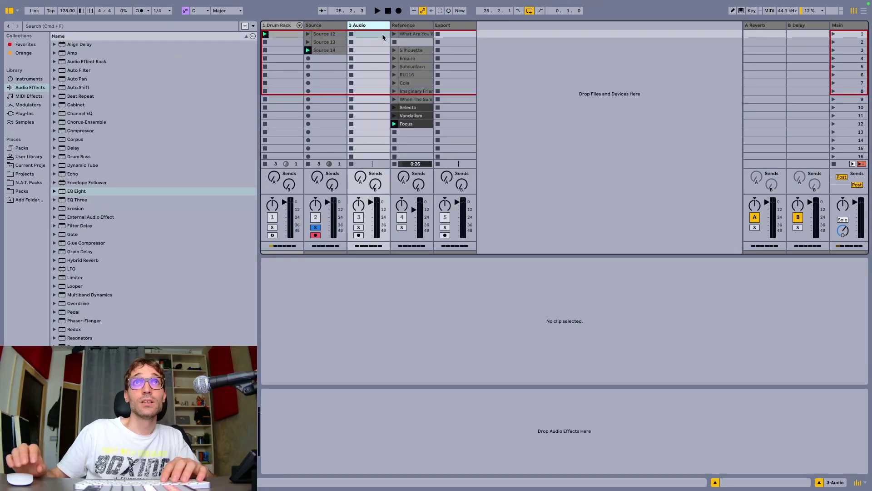
{"action": "left_click", "coordinate": [343, 25]}
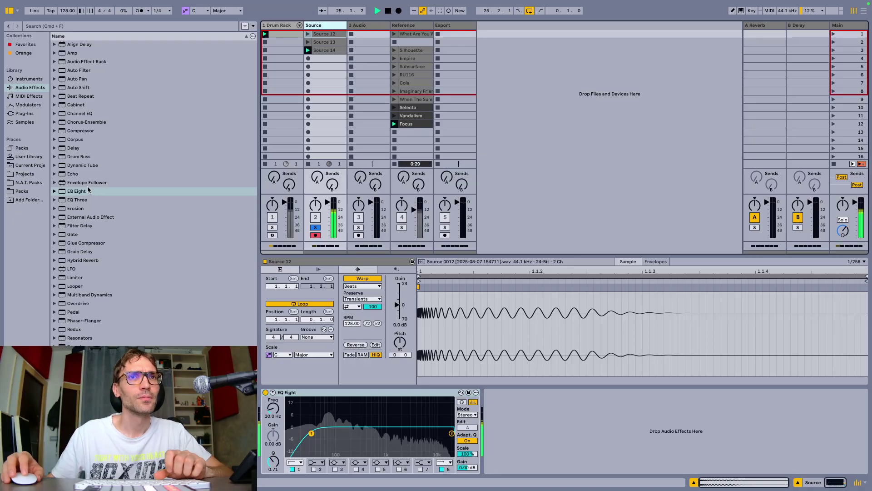
{"action": "left_click", "coordinate": [350, 23]}
{"action": "key", "text": "super+r"}
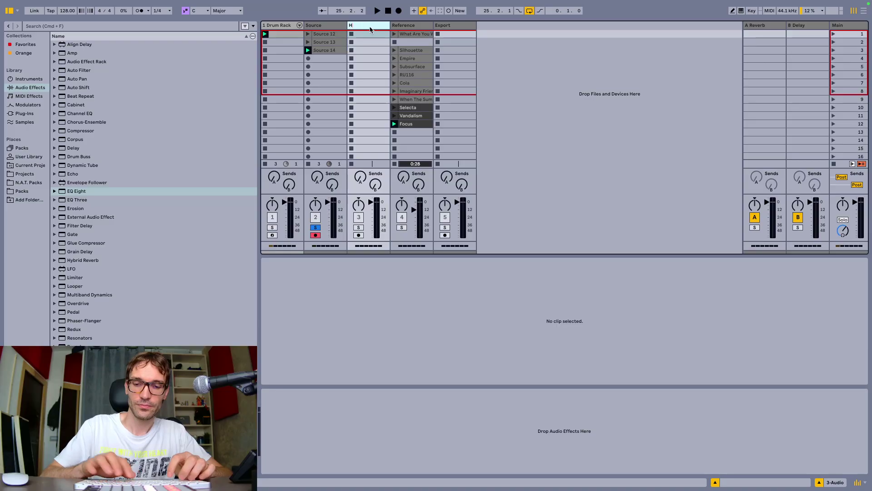
{"action": "key", "text": "Return"}
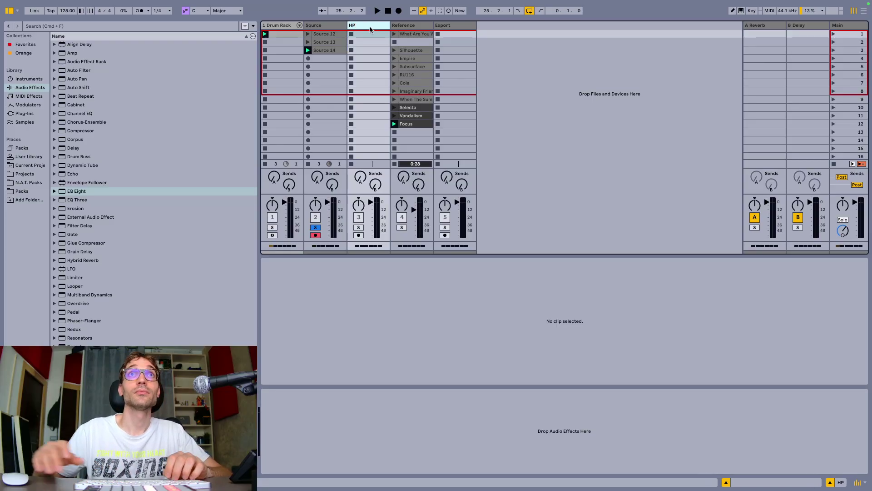
Arm the HP track and record the low-cut Source 14 kick into its third slot.
{"action": "left_click", "coordinate": [352, 36]}
{"action": "left_click", "coordinate": [324, 50]}
{"action": "left_click", "coordinate": [362, 51]}
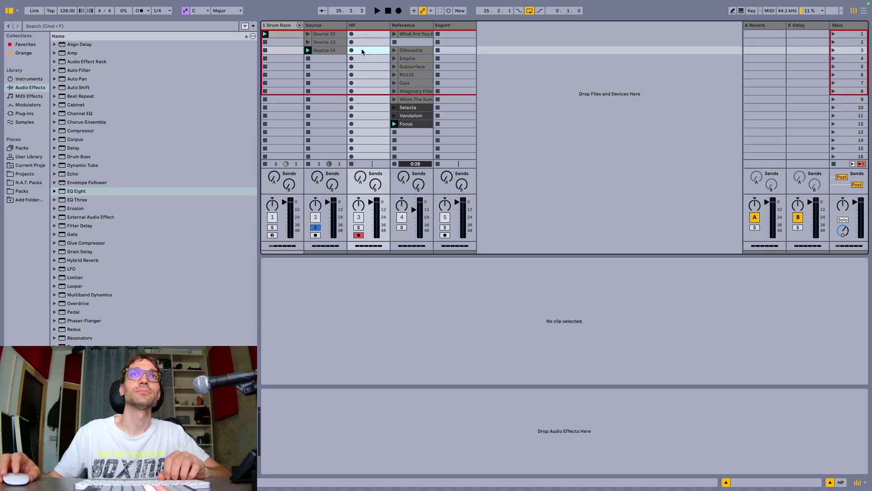
{"action": "key", "text": "Return"}
{"action": "left_click", "coordinate": [351, 50]}
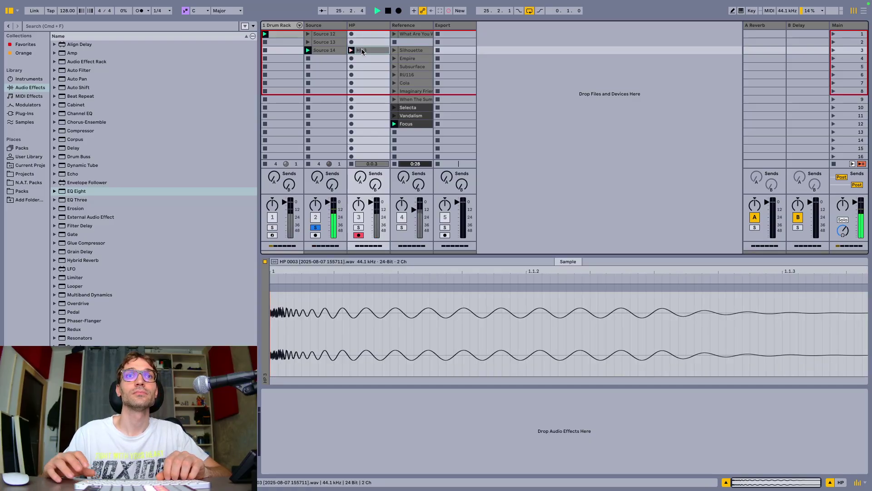
{"action": "key", "text": "space"}
{"action": "left_click", "coordinate": [363, 25]}
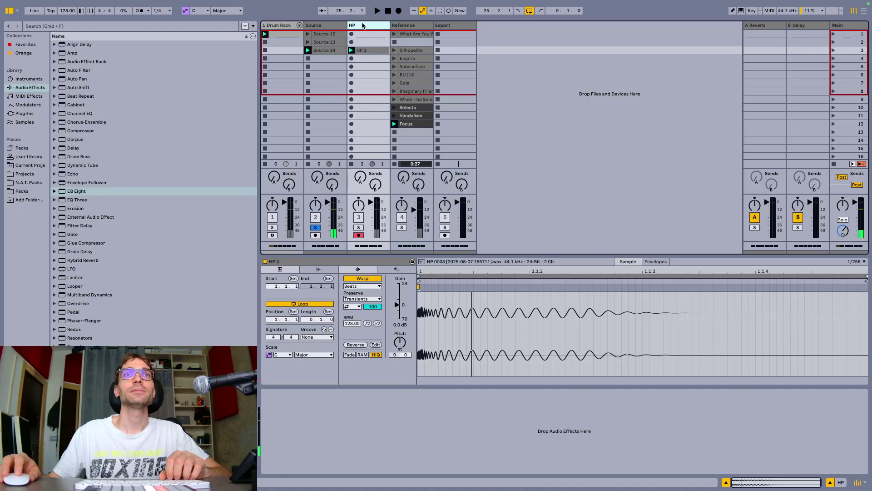
Add the OTT preset of Multiband Dynamics after EQ Eight on the Source track.
{"action": "left_click", "coordinate": [324, 25]}
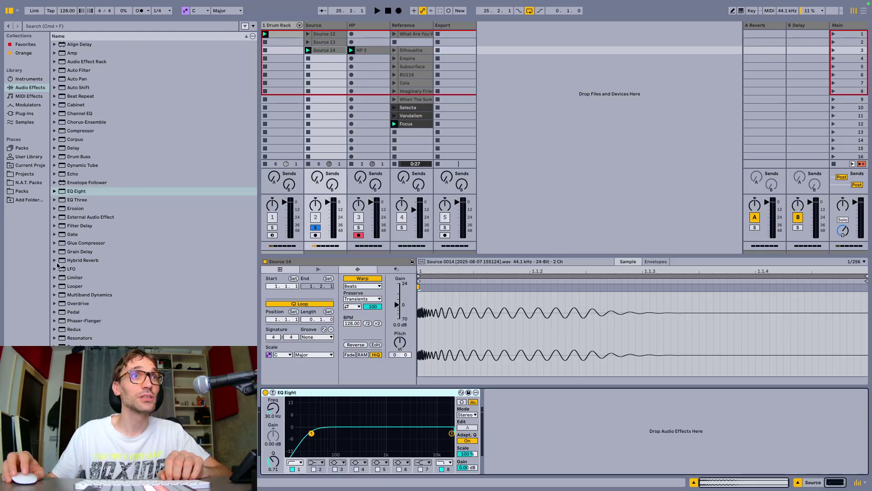
{"action": "left_click", "coordinate": [55, 294]}
{"action": "left_click_drag", "start_coordinate": [89, 295], "coordinate": [621, 468]}
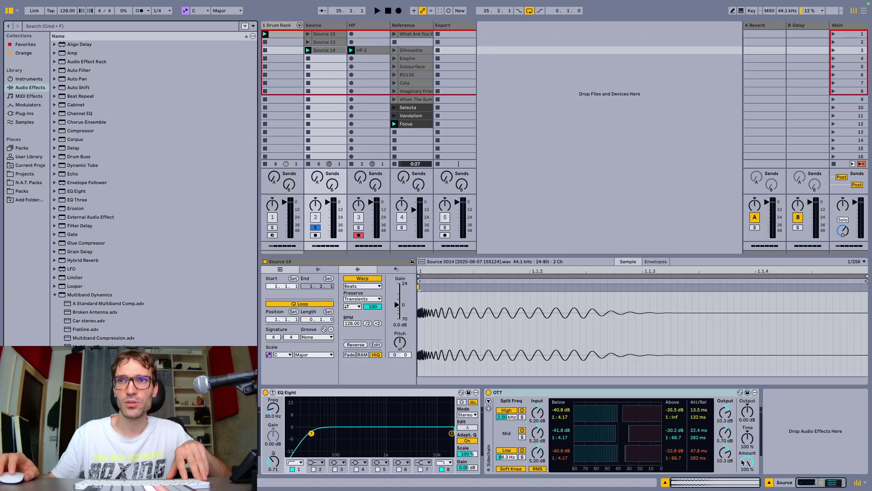
Play Source 14 and compare OTT with Peak and RMS detection and with Soft Knee off and on.
{"action": "key", "text": "space"}
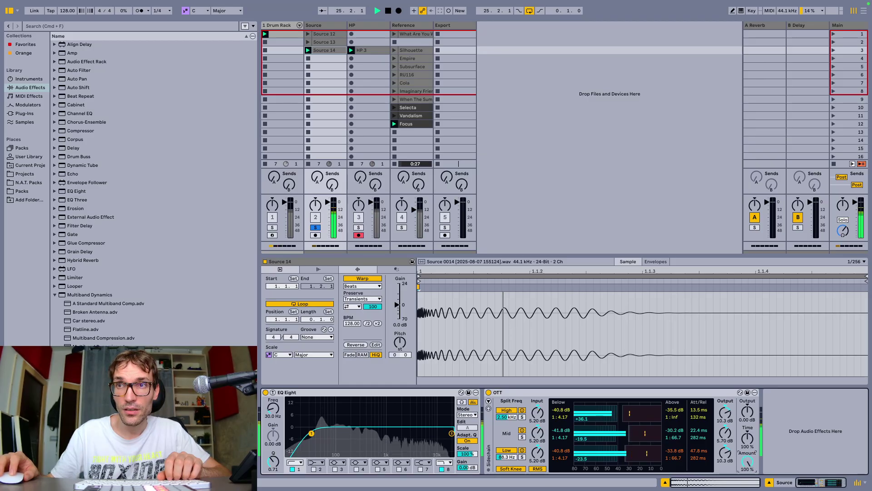
{"action": "left_click", "coordinate": [537, 468]}
{"action": "left_click", "coordinate": [519, 470]}
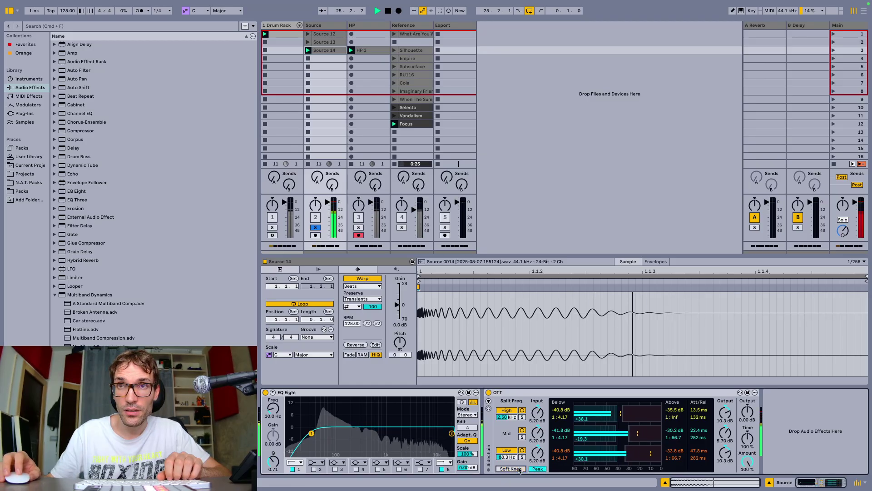
{"action": "left_click", "coordinate": [520, 469]}
{"action": "left_click", "coordinate": [537, 468]}
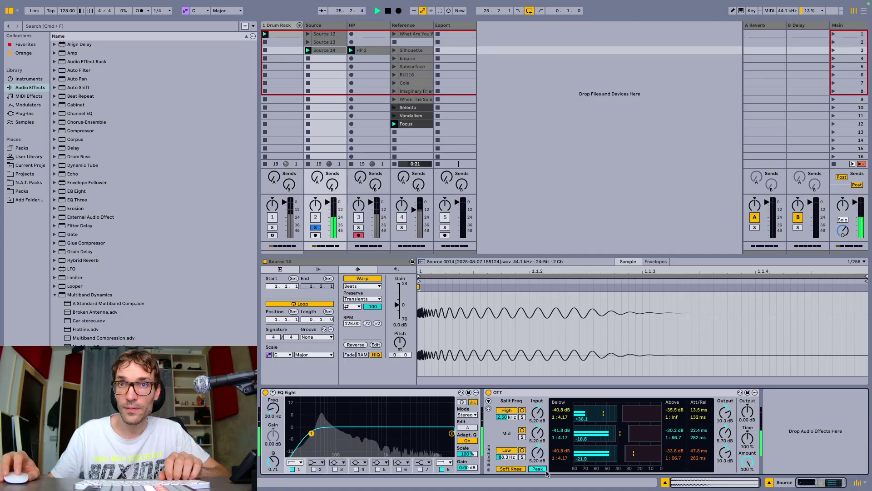
Reduce OTT's Amount to 48% and play the compressed kick to check it.
{"action": "left_click_drag", "start_coordinate": [748, 461], "coordinate": [747, 444]}
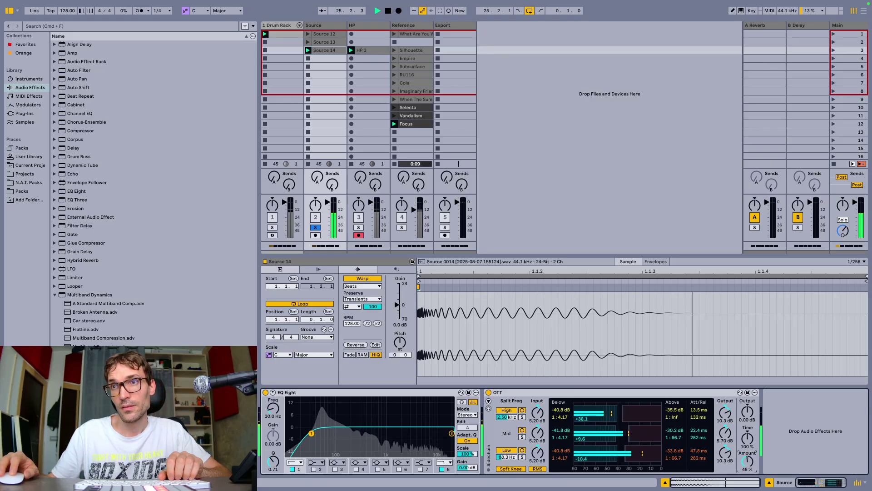
{"action": "key", "text": "space"}
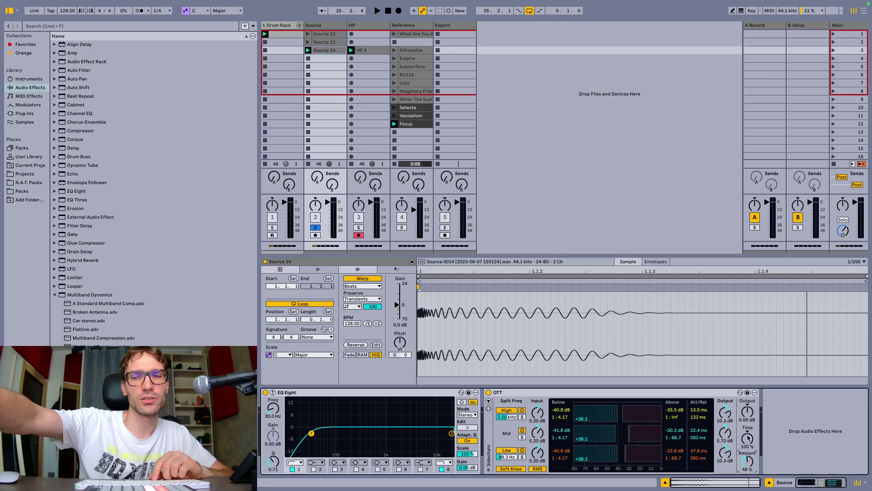
{"action": "key", "text": "space"}
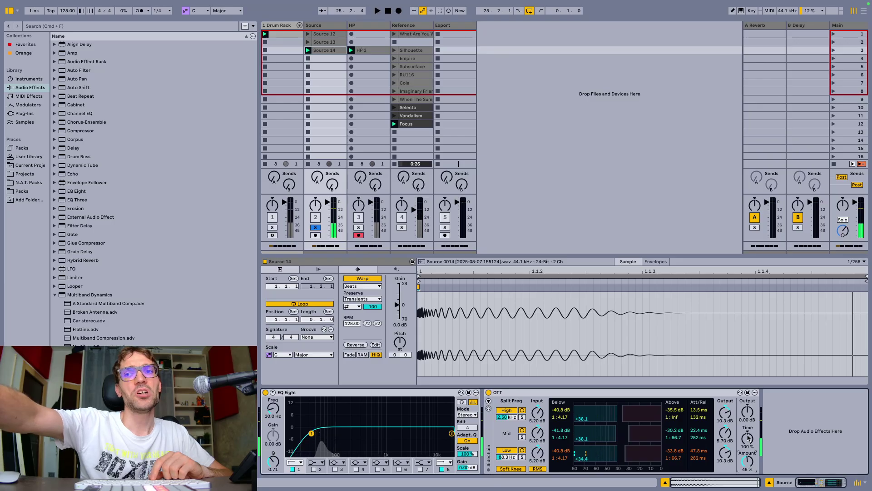
{"action": "key", "text": "space"}
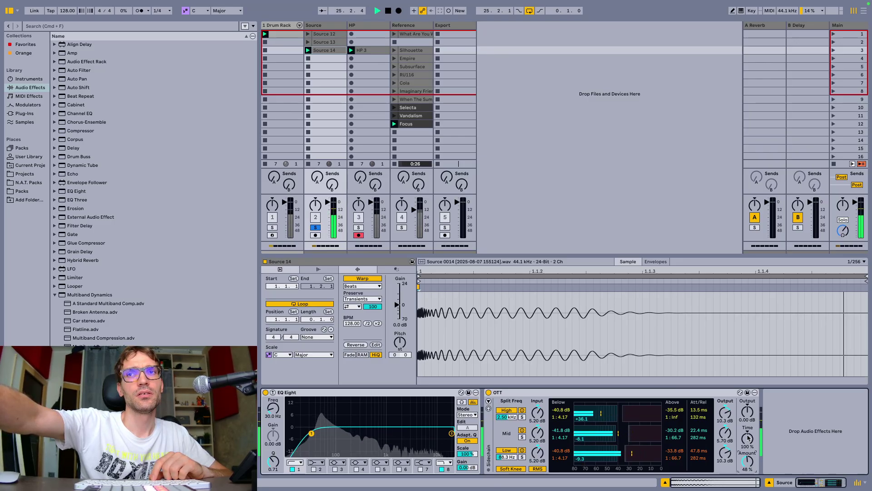
{"action": "key", "text": "space"}
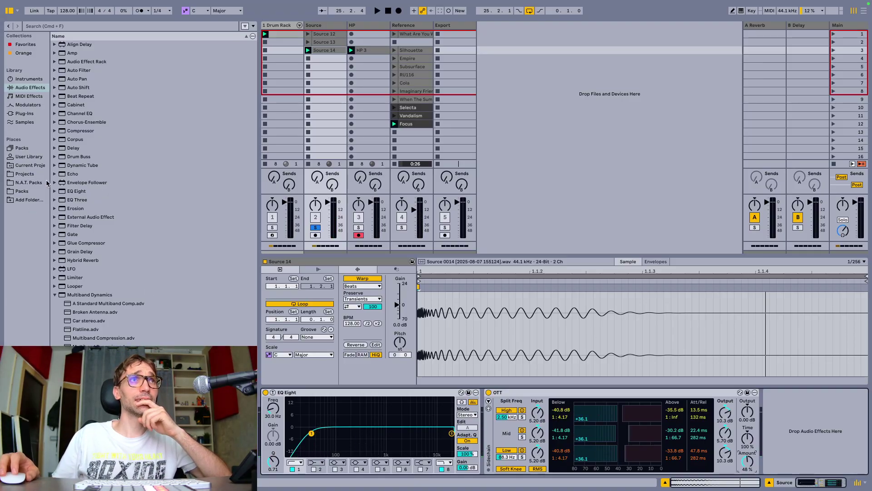
Insert a second EQ Eight after OTT and set its band 8 high cut to 15.4 kHz.
{"action": "left_click_drag", "start_coordinate": [80, 191], "coordinate": [777, 454]}
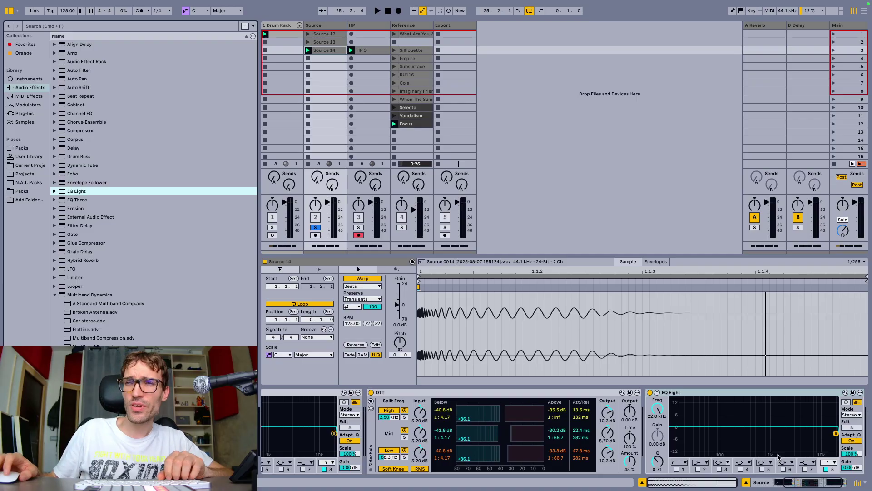
{"action": "key", "text": "space"}
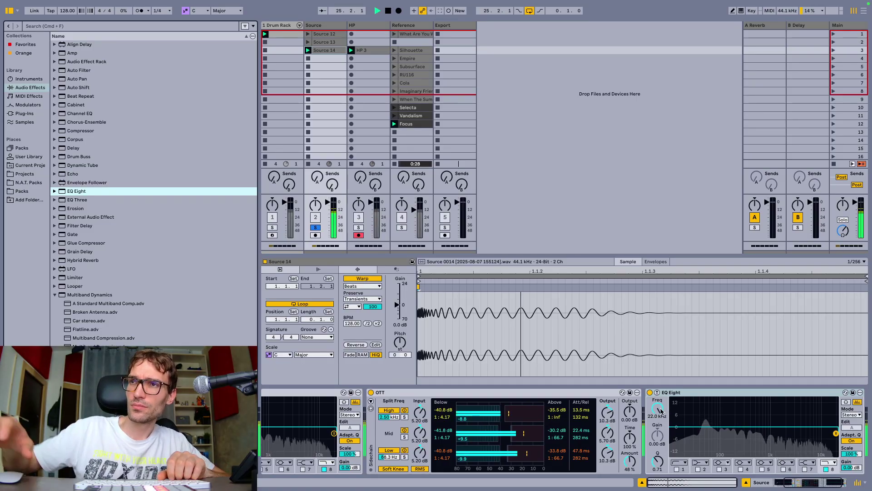
{"action": "left_click_drag", "start_coordinate": [661, 411], "coordinate": [661, 418]}
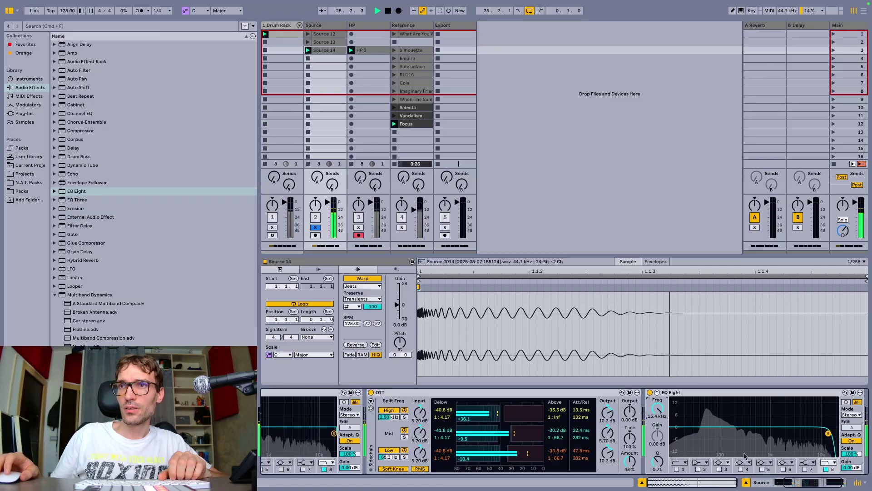
Enable band 4 of the second EQ Eight as a bell cut of -2.36 dB at 284 Hz with Q 1.09.
{"action": "double_click", "coordinate": [755, 427]}
{"action": "left_click_drag", "start_coordinate": [755, 427], "coordinate": [738, 440]}
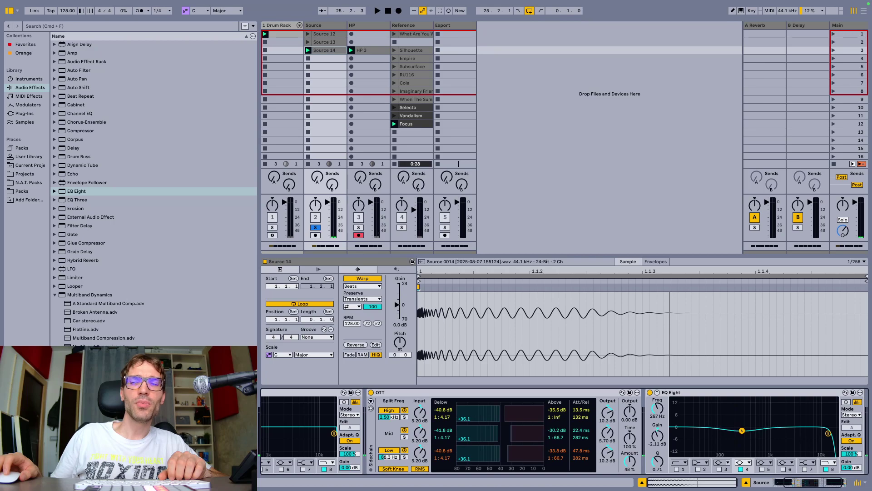
{"action": "key", "text": "space"}
{"action": "mouse_move", "coordinate": [746, 437]}
{"action": "left_mouse_down"}
{"action": "mouse_move", "coordinate": [754, 428]}
{"action": "mouse_move", "coordinate": [739, 450]}
{"action": "left_mouse_up"}
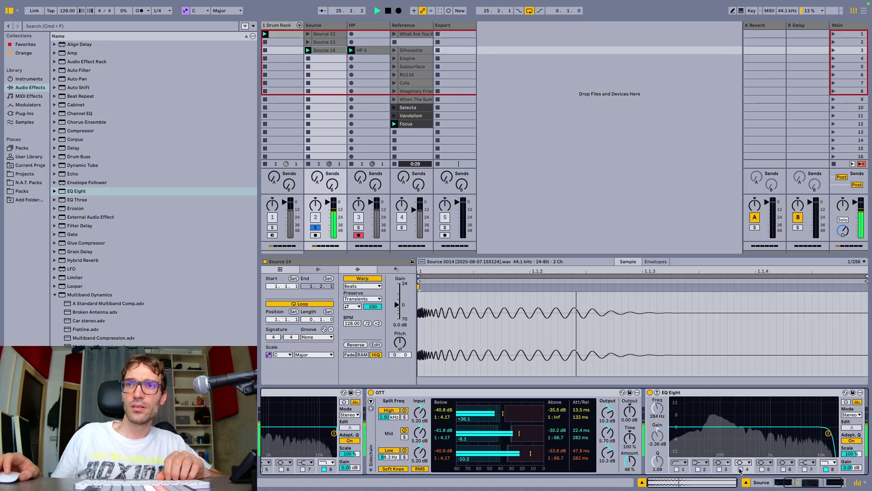
{"action": "key", "text": "space"}
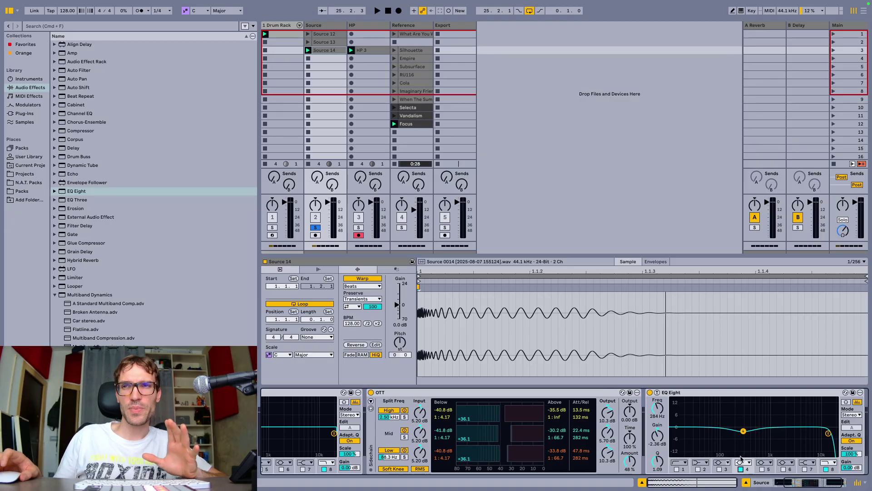
Expand the second EQ Eight's display and compare the kick with band 4 off and on.
{"action": "left_click", "coordinate": [657, 393]}
{"action": "key", "text": "space"}
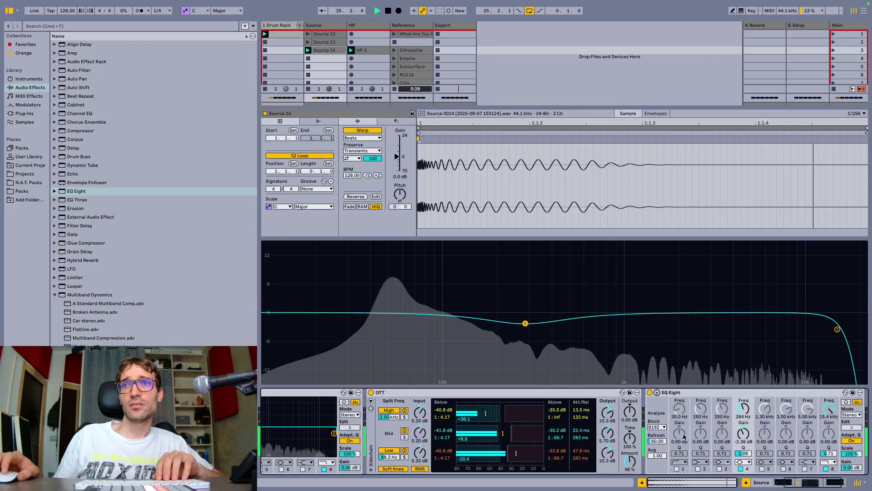
{"action": "double_click", "coordinate": [526, 323]}
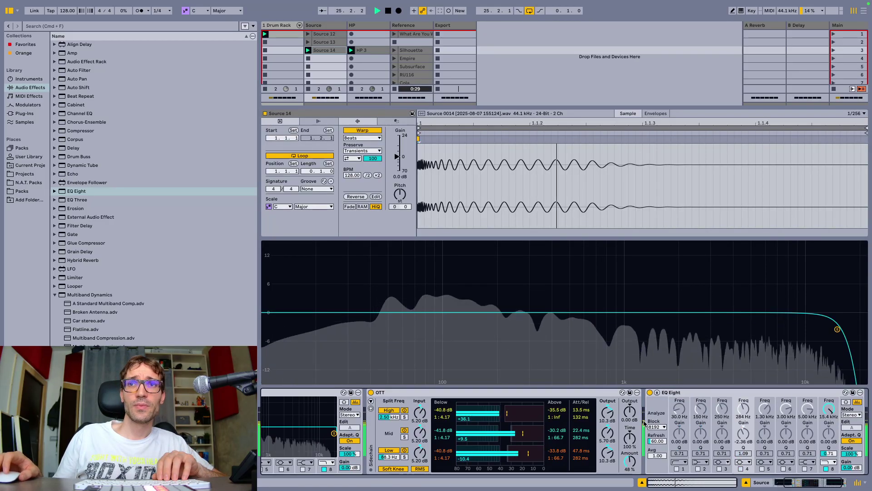
{"action": "key", "text": "space"}
{"action": "left_click", "coordinate": [720, 469]}
{"action": "left_click", "coordinate": [720, 469]}
{"action": "left_click", "coordinate": [719, 470]}
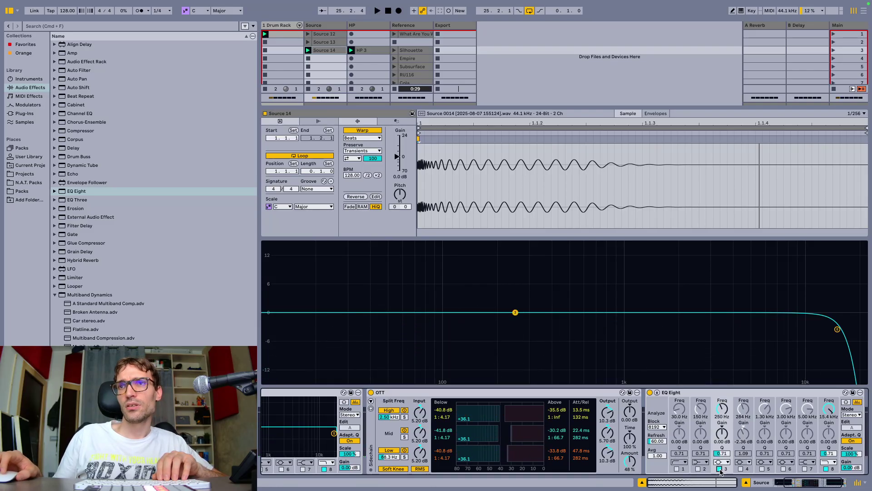
{"action": "key", "text": "space"}
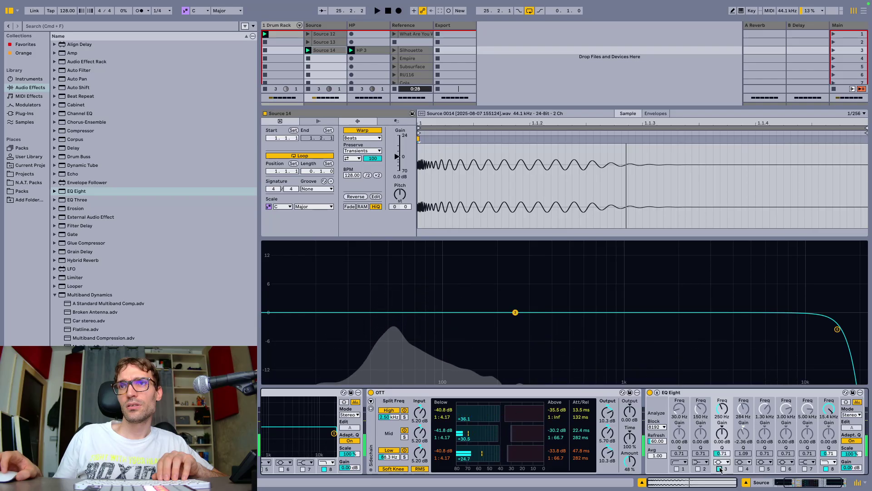
{"action": "left_click", "coordinate": [719, 469]}
{"action": "left_click", "coordinate": [740, 469]}
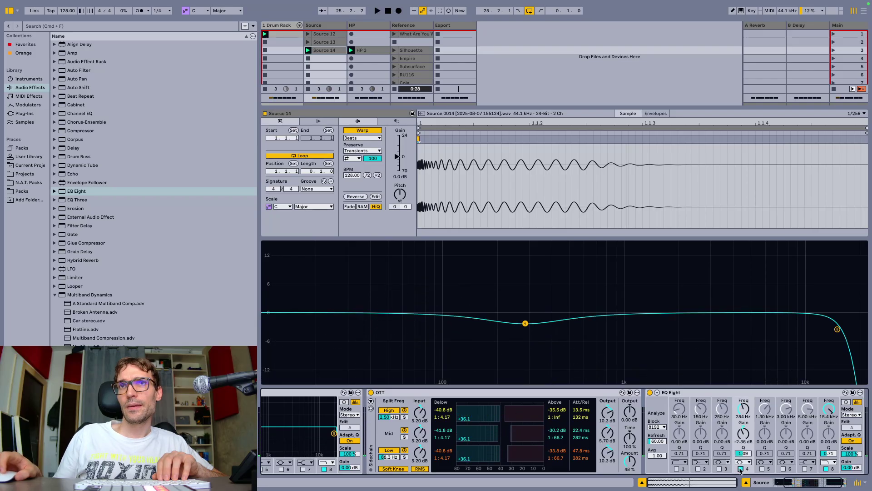
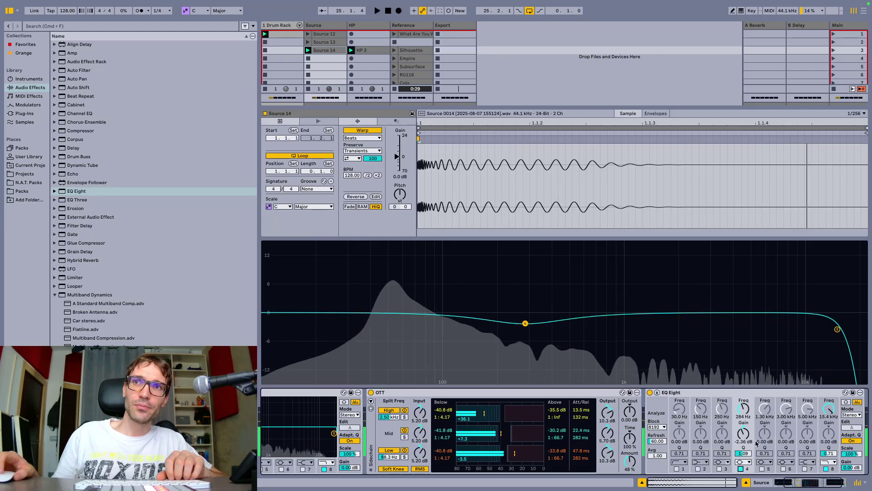
Narrow band 4's Q and soften its gain to -1.00 dB.
{"action": "left_click_drag", "start_coordinate": [744, 433], "coordinate": [746, 450]}
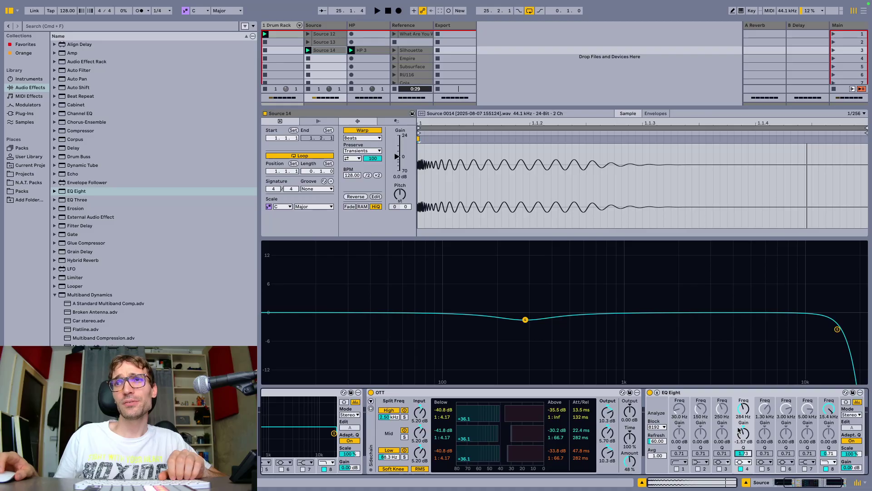
{"action": "key", "text": "Up"}
{"action": "key", "text": "Up"}
{"action": "key", "text": "Up"}
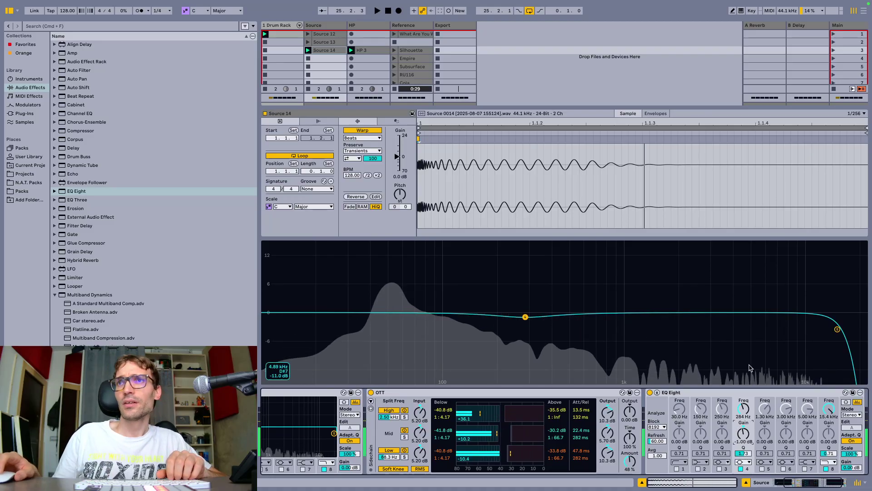
Enable band 6 and shape it into a narrow boost of 10.2 dB at 2.24 kHz while playing the kick.
{"action": "left_click", "coordinate": [782, 468]}
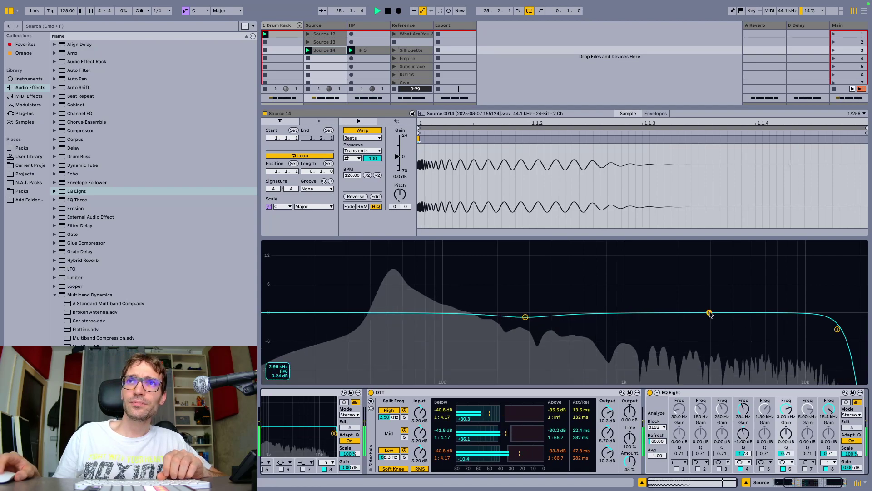
{"action": "scroll", "coordinate": [691, 329], "scroll_direction": "up", "scroll_amount": 10}
{"action": "left_click_drag", "start_coordinate": [710, 313], "coordinate": [687, 268]}
{"action": "scroll", "coordinate": [692, 330], "scroll_direction": "up", "scroll_amount": 5}
{"action": "key", "text": "space"}
{"action": "key", "text": "space"}
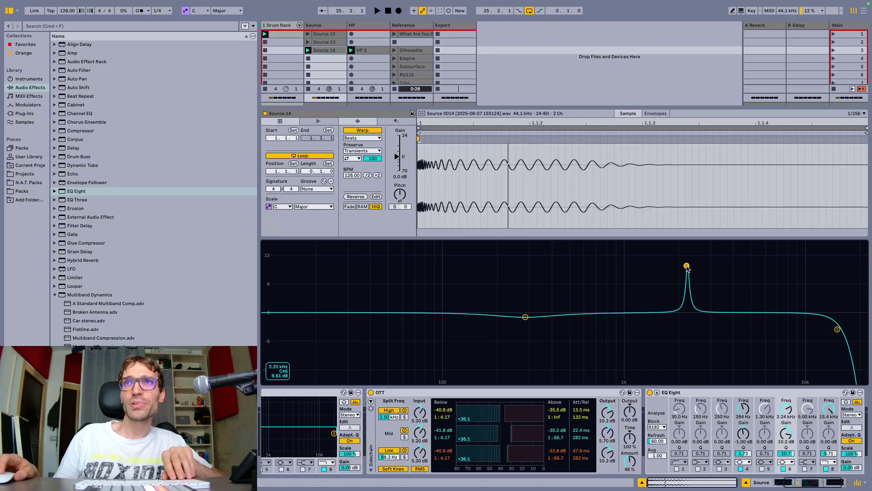
Turn band 6 into a cut of -8.29 dB at 1.03 kHz and play the kick.
{"action": "left_click_drag", "start_coordinate": [687, 268], "coordinate": [698, 340]}
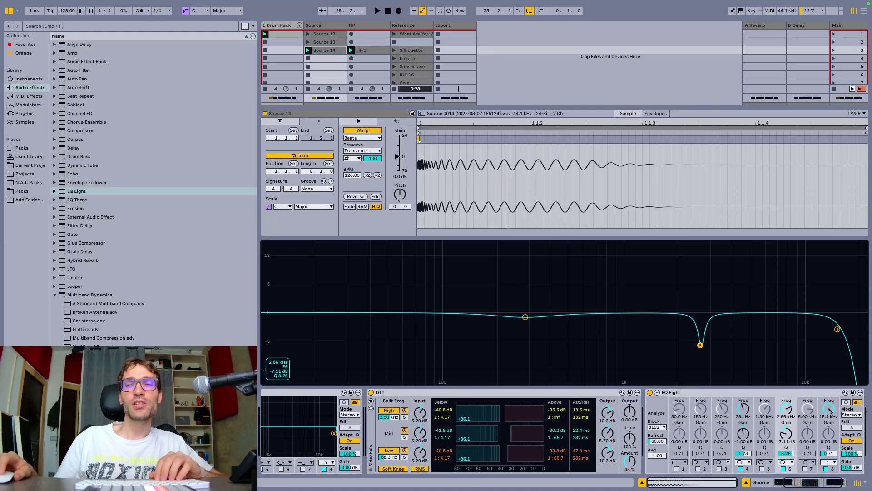
{"action": "key", "text": "space"}
{"action": "left_click_drag", "start_coordinate": [700, 344], "coordinate": [626, 350]}
{"action": "key", "text": "space"}
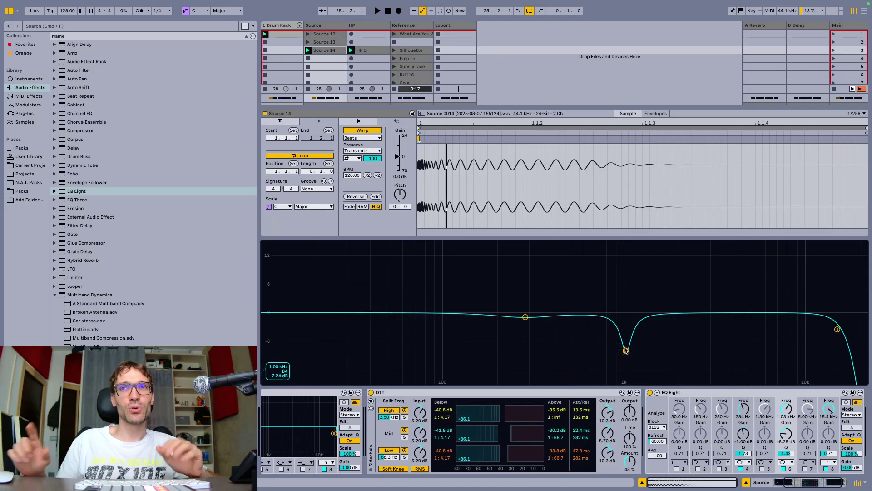
Load Pro-Q 4 from the favorites onto the Source track and enlarge its window to full screen.
{"action": "left_click", "coordinate": [30, 45]}
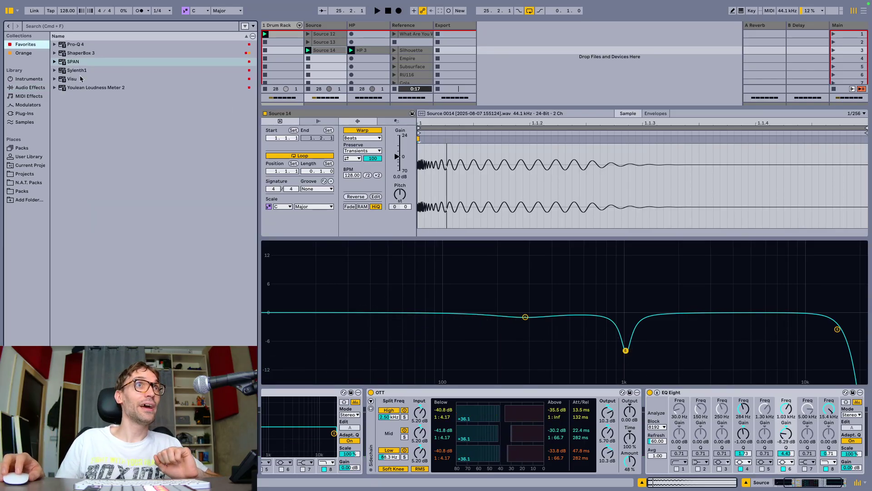
{"action": "double_click", "coordinate": [75, 44]}
{"action": "left_click_drag", "start_coordinate": [551, 97], "coordinate": [397, 67]}
{"action": "left_click", "coordinate": [652, 80]}
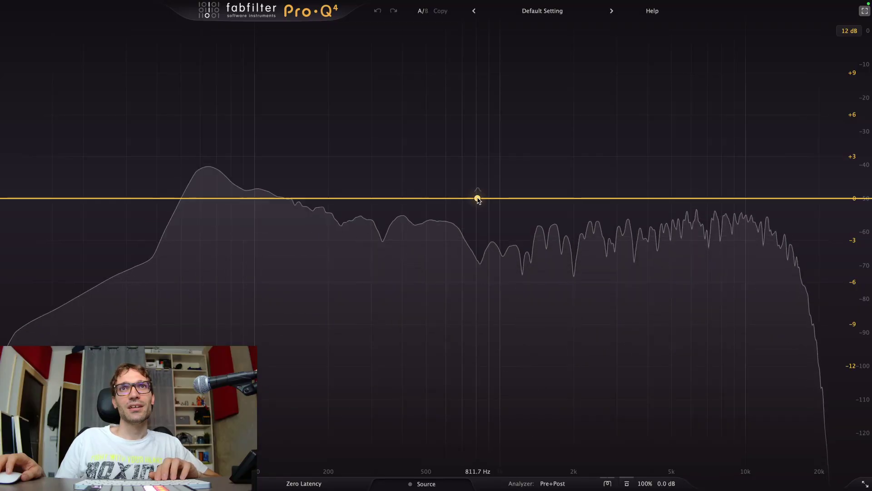
Create a bell band in Pro-Q 4 cutting about 3 dB near 812 Hz, with a 72 dB/oct slope.
{"action": "left_click_drag", "start_coordinate": [478, 199], "coordinate": [479, 239]}
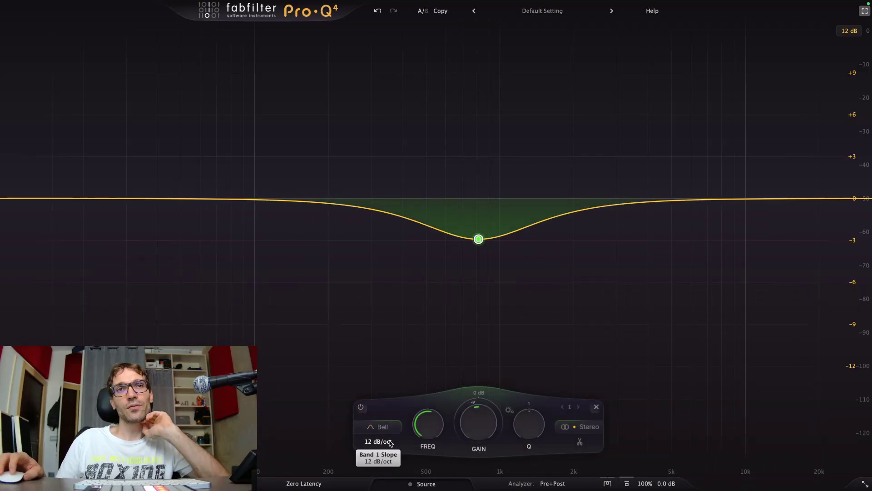
{"action": "scroll", "coordinate": [376, 446], "scroll_direction": "up", "scroll_amount": 4}
{"action": "scroll", "coordinate": [376, 447], "scroll_direction": "up", "scroll_amount": 2}
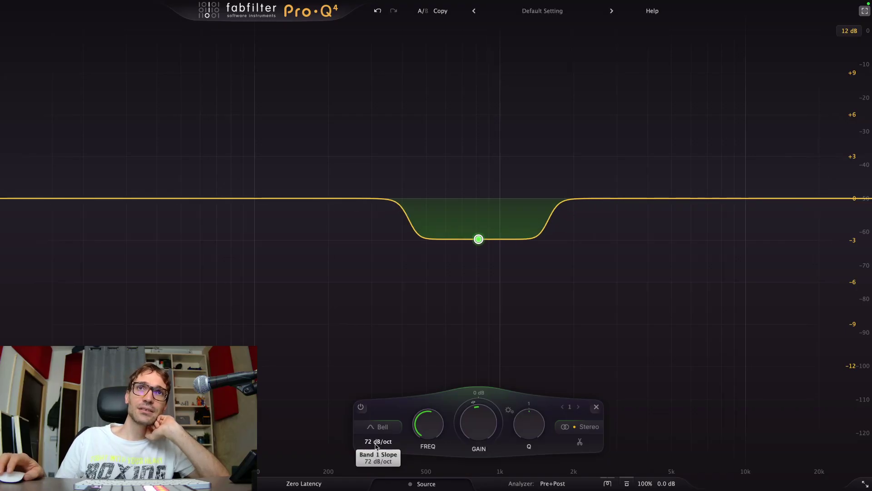
Leave the full-screen equalizer view and delete Pro-Q 4 from the Source track.
{"action": "scroll", "coordinate": [375, 439], "scroll_direction": "down", "scroll_amount": 1}
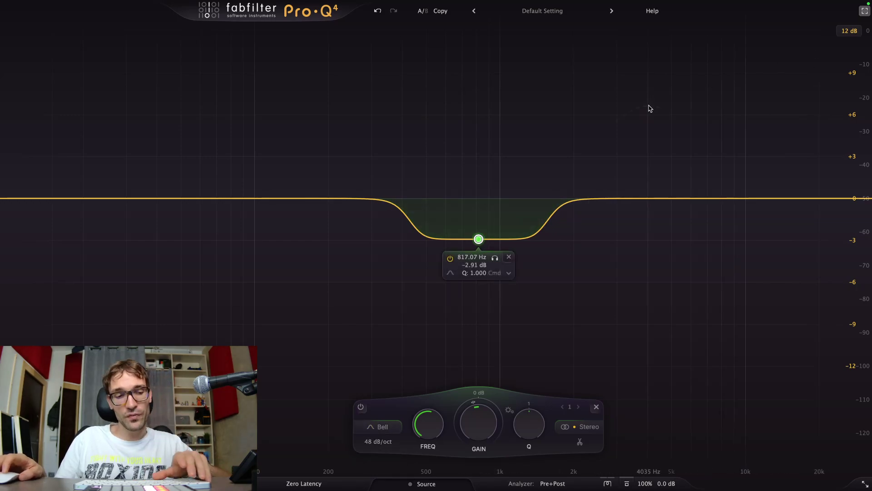
{"action": "key", "text": "Escape"}
{"action": "left_click", "coordinate": [831, 394]}
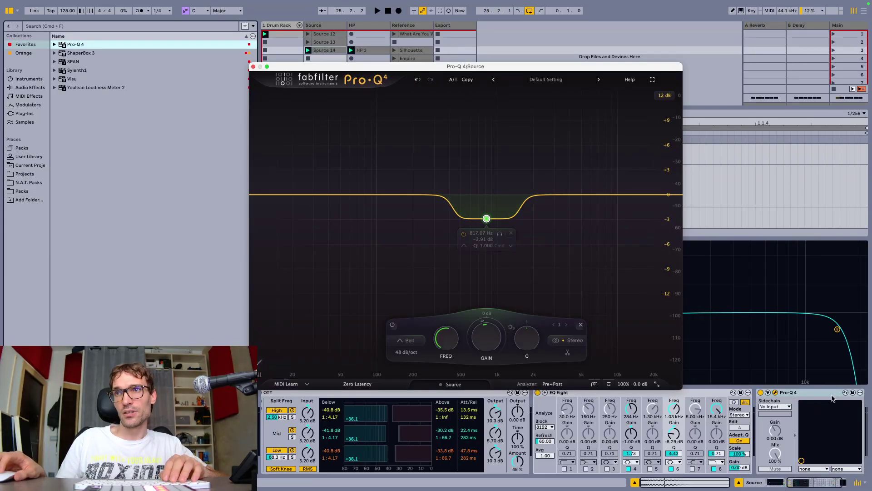
{"action": "key", "text": "Delete"}
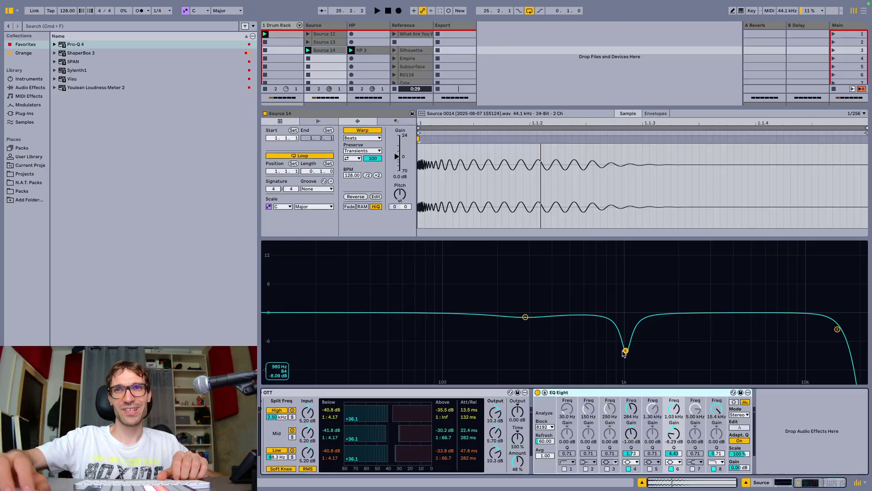
Move EQ Eight's band 6 to a cut of -9.18 dB at 563 Hz while playing the kick.
{"action": "key", "text": "space"}
{"action": "left_click_drag", "start_coordinate": [625, 352], "coordinate": [586, 349]}
{"action": "key", "text": "space"}
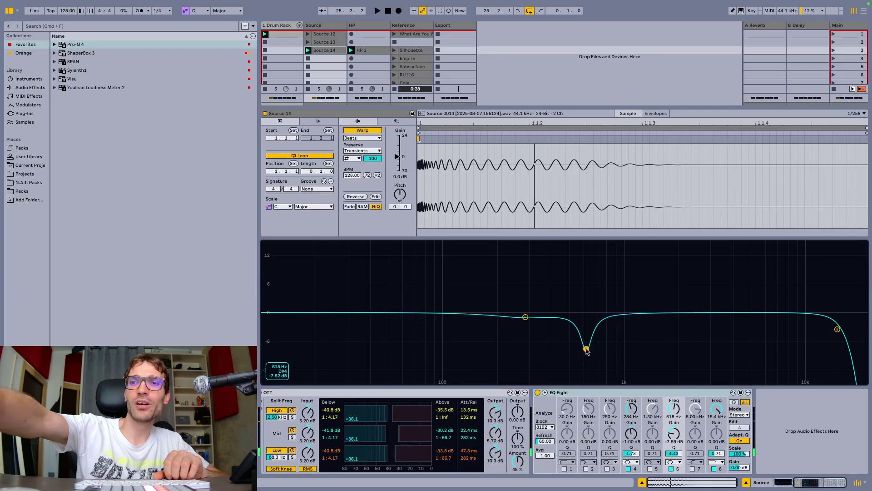
{"action": "key", "text": "space"}
{"action": "mouse_move", "coordinate": [587, 352]}
{"action": "left_mouse_down"}
{"action": "mouse_move", "coordinate": [551, 362]}
{"action": "mouse_move", "coordinate": [627, 356]}
{"action": "mouse_move", "coordinate": [545, 357]}
{"action": "mouse_move", "coordinate": [578, 355]}
{"action": "left_mouse_up"}
{"action": "key", "text": "space"}
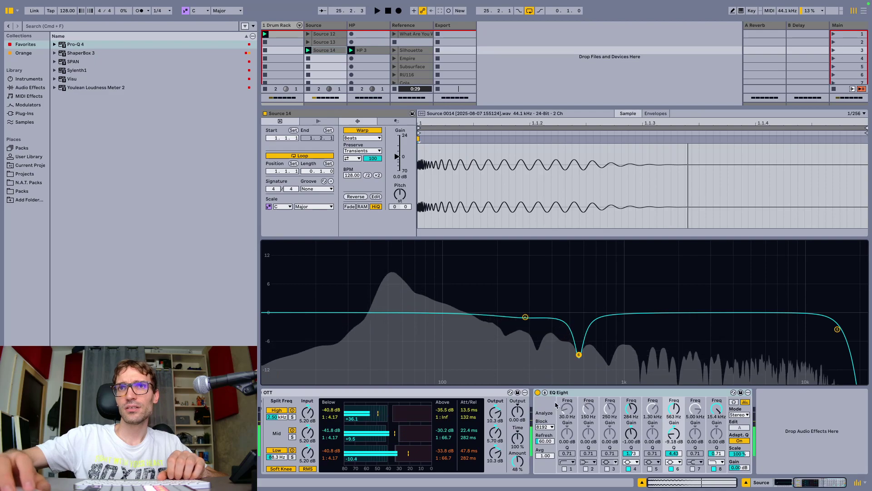
Collapse EQ Eight's expanded display, play the kick and review the Source track's device chain.
{"action": "left_click", "coordinate": [544, 392]}
{"action": "key", "text": "space"}
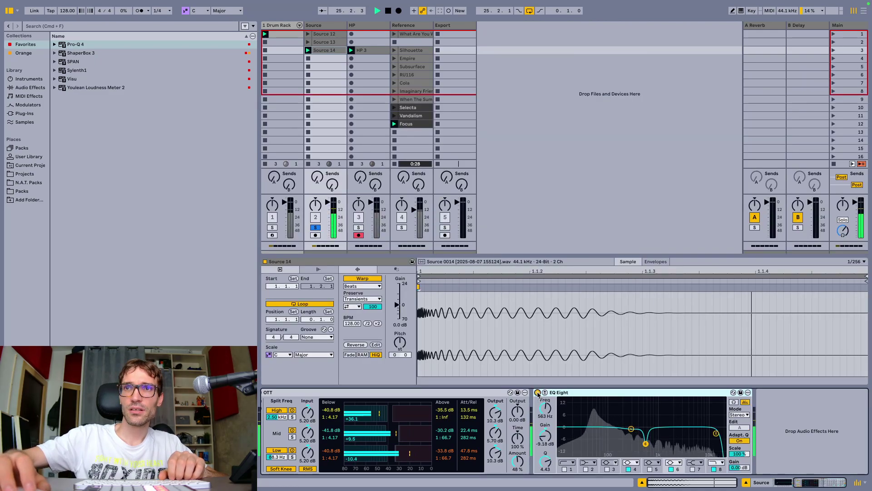
{"action": "key", "text": "space"}
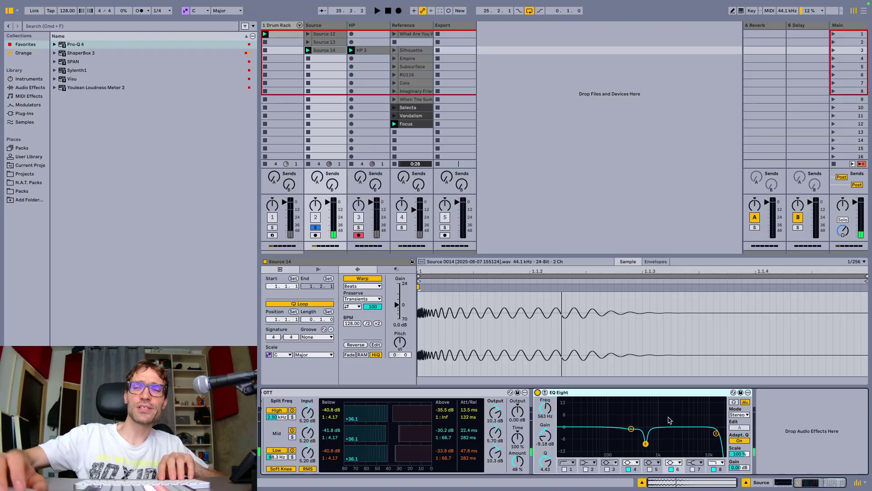
{"action": "scroll", "coordinate": [545, 425], "scroll_direction": "left", "scroll_amount": 5}
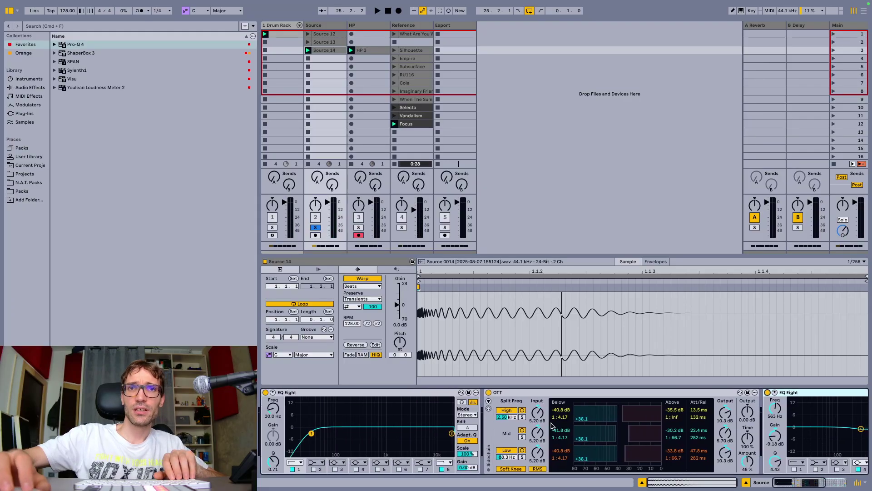
{"action": "scroll", "coordinate": [552, 425], "scroll_direction": "right", "scroll_amount": 5}
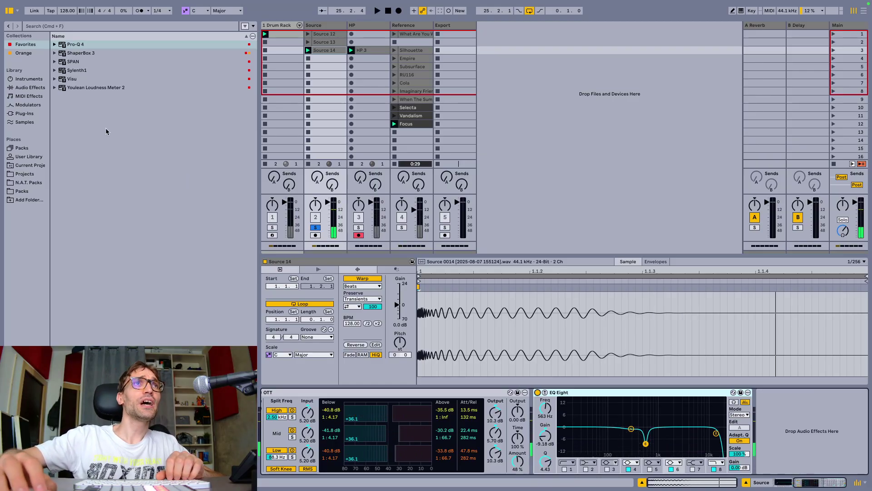
Add Multiband Dynamics after the last EQ Eight on the Source track.
{"action": "left_click", "coordinate": [29, 87]}
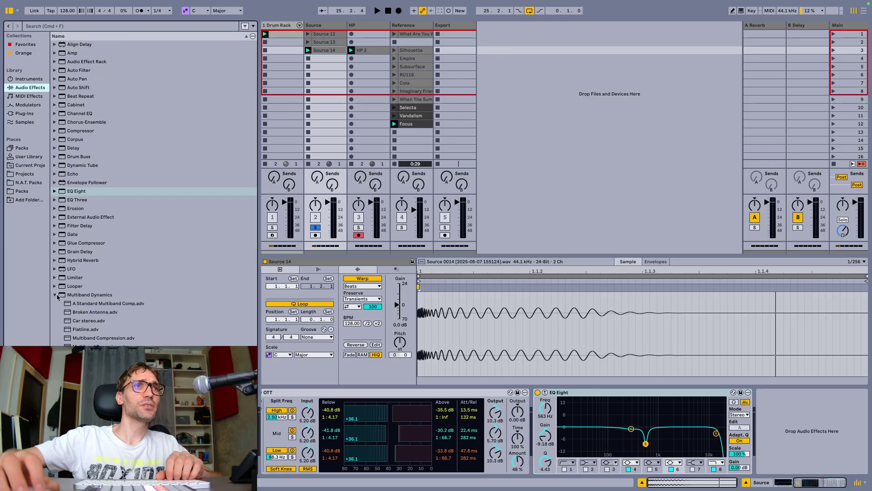
{"action": "left_click", "coordinate": [56, 294]}
{"action": "double_click", "coordinate": [72, 295]}
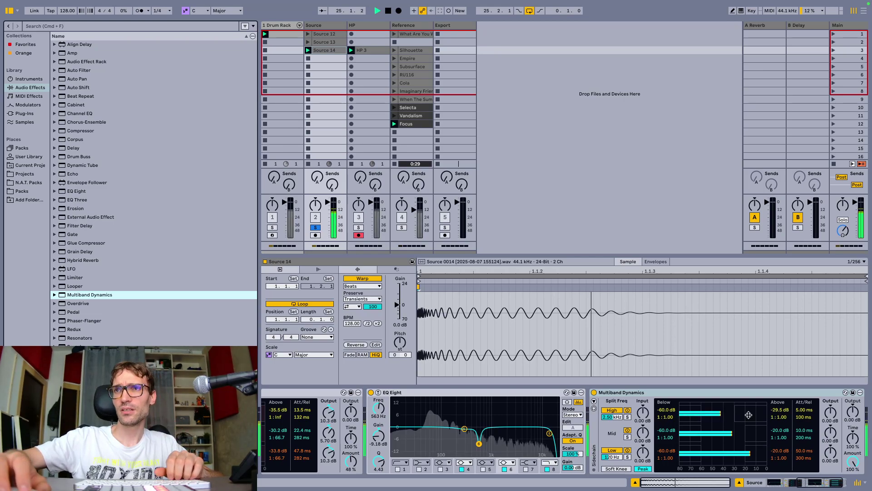
Compress the high band above -34.0 dB at 1:1.68 with 0.10 ms attack, 0.15 ms release and 1.83 dB output gain.
{"action": "left_click_drag", "start_coordinate": [749, 414], "coordinate": [749, 404]}
{"action": "left_click_drag", "start_coordinate": [804, 416], "coordinate": [803, 412]}
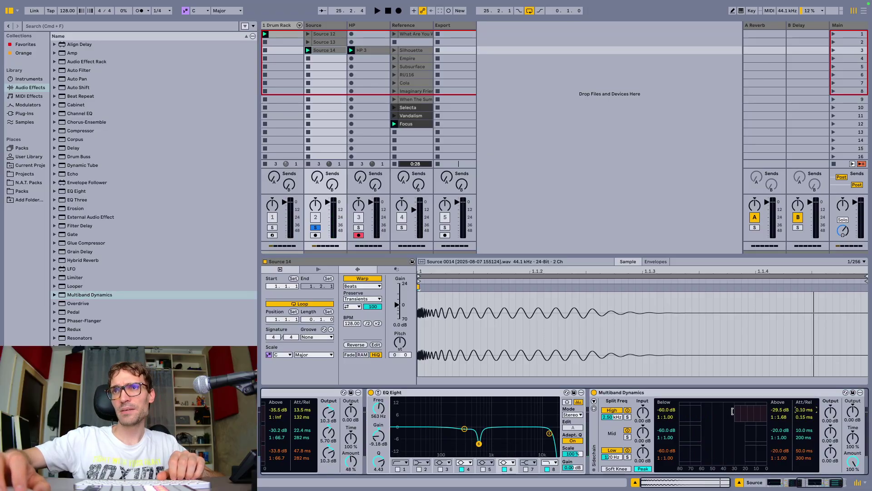
{"action": "key", "text": "space"}
{"action": "left_click_drag", "start_coordinate": [736, 412], "coordinate": [732, 412]}
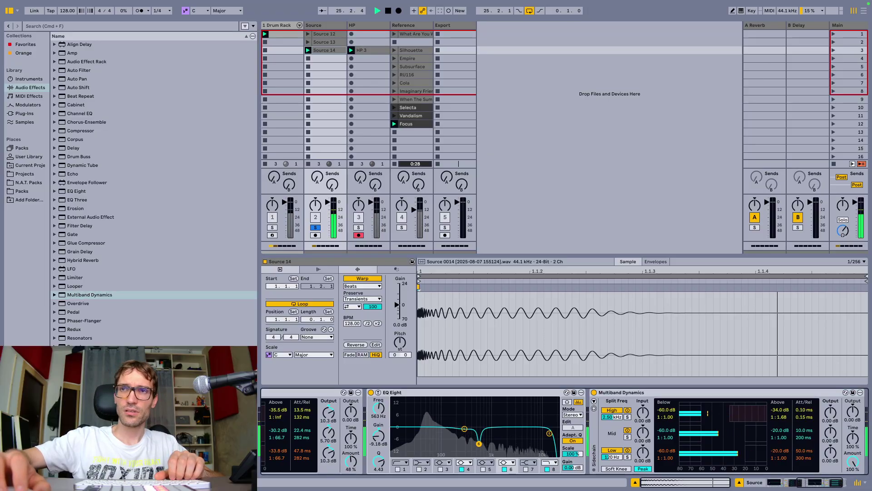
{"action": "left_click_drag", "start_coordinate": [831, 412], "coordinate": [830, 408]}
{"action": "key", "text": "space"}
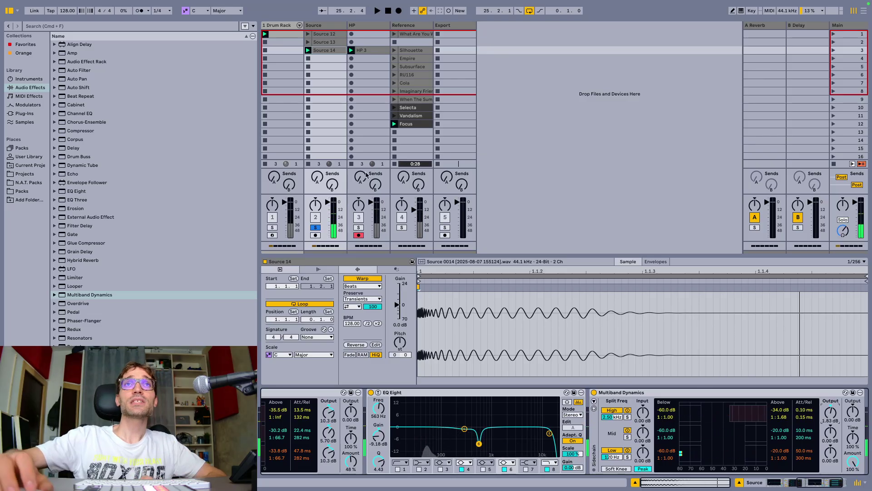
Insert a MIDI track after the Source track and load an empty Drum Rack on it.
{"action": "scroll", "coordinate": [450, 447], "scroll_direction": "left", "scroll_amount": 8}
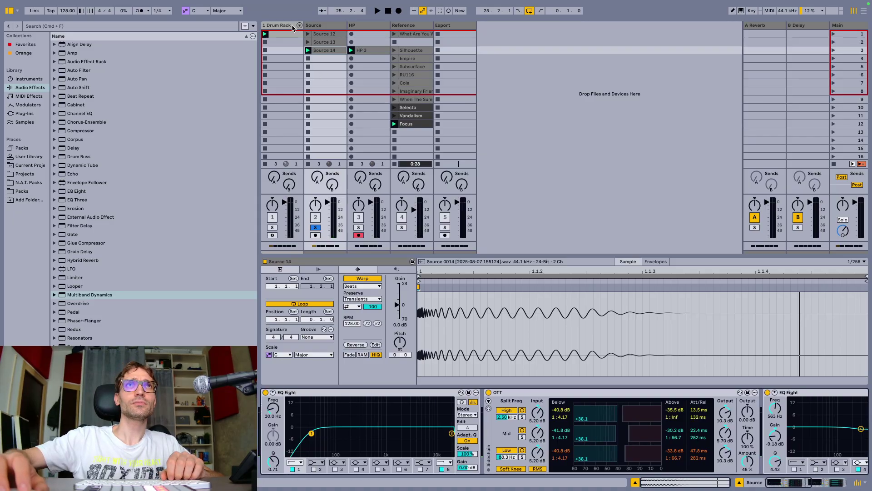
{"action": "left_click", "coordinate": [320, 26]}
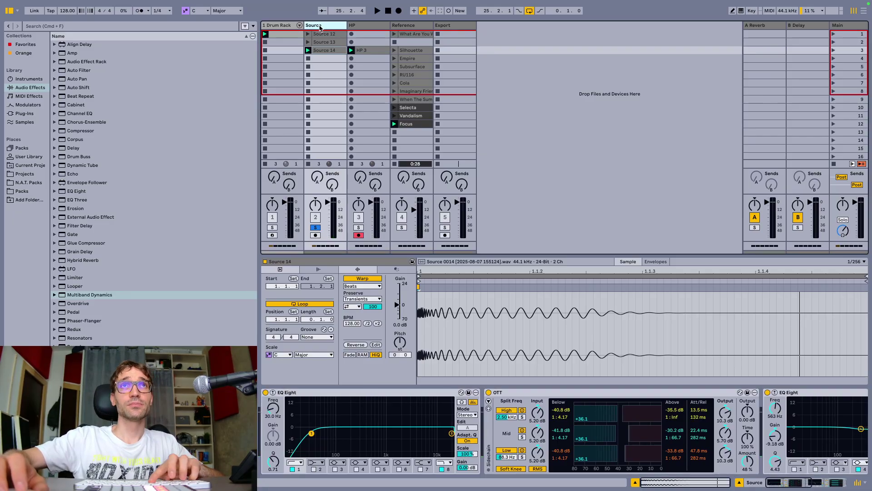
{"action": "key", "text": "super+shift+t"}
{"action": "left_click", "coordinate": [40, 79]}
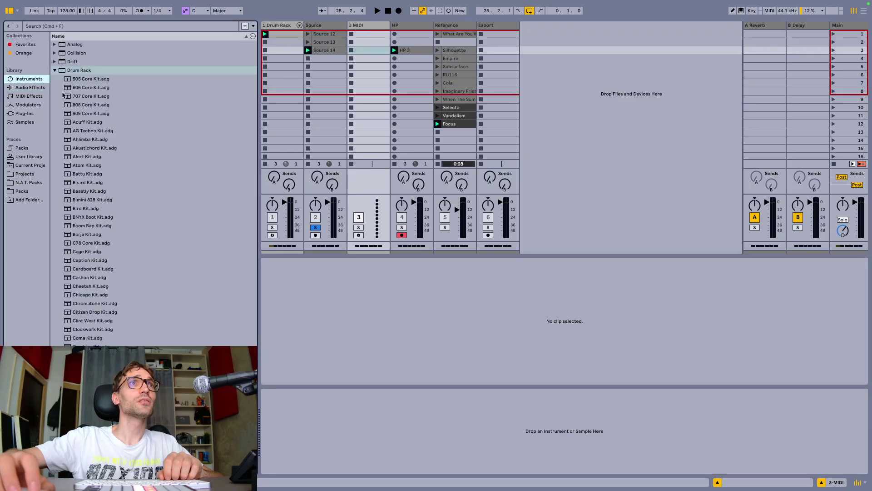
{"action": "double_click", "coordinate": [59, 71]}
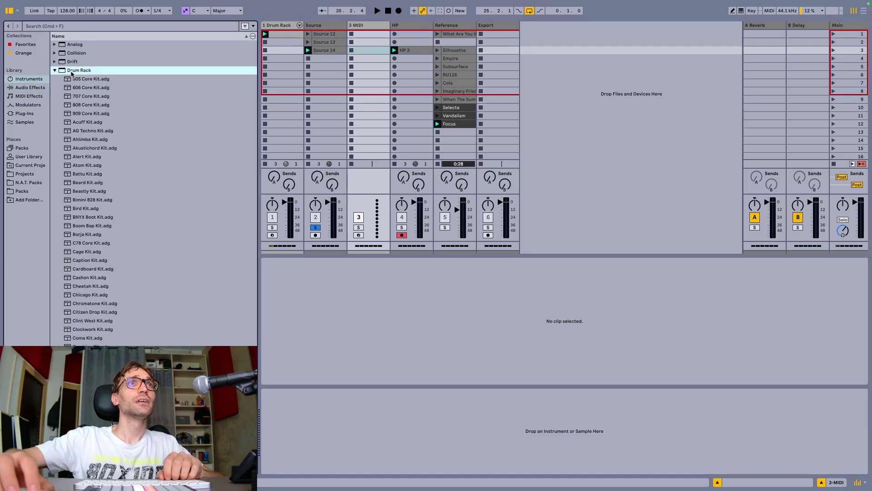
Browse the sample packs to the Kicks folder of Vengeance Dirty Electro Vol.3 N.A.T.
{"action": "left_click", "coordinate": [32, 183]}
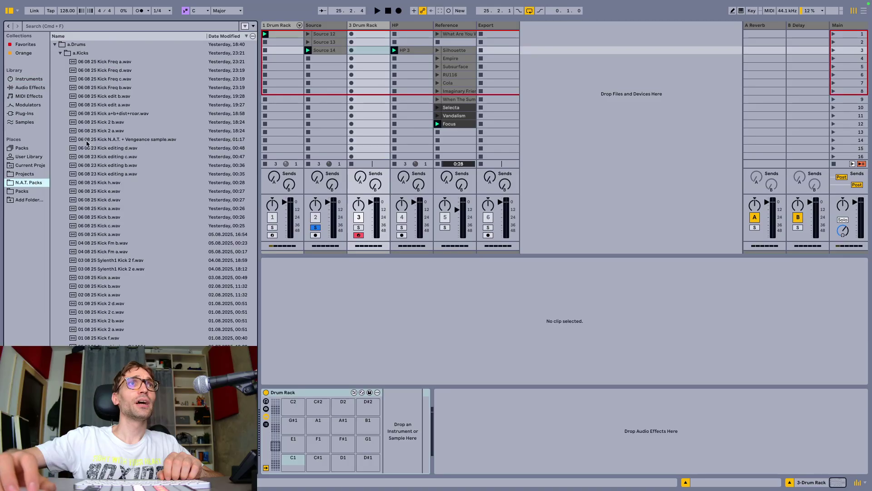
{"action": "left_click", "coordinate": [55, 45]}
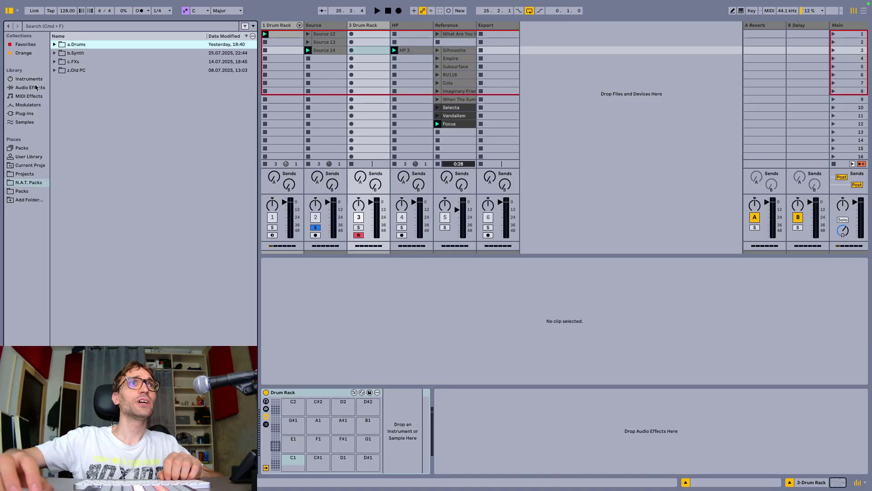
{"action": "left_click", "coordinate": [21, 192]}
{"action": "left_click", "coordinate": [95, 46]}
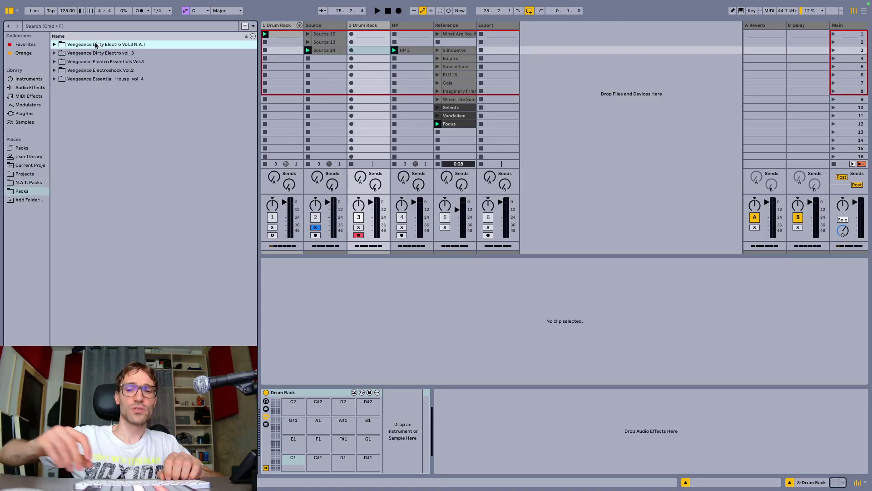
{"action": "key", "text": "Right"}
{"action": "key", "text": "Down"}
{"action": "key", "text": "Down"}
{"action": "key", "text": "Down"}
{"action": "key", "text": "Down"}
{"action": "key", "text": "Down"}
{"action": "key", "text": "Down"}
{"action": "key", "text": "Down"}
{"action": "key", "text": "Right"}
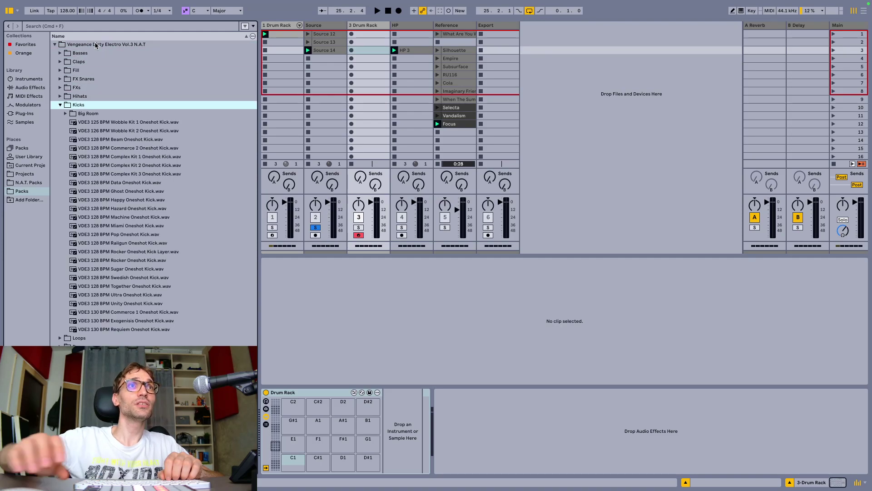
Load VDE3 128 BPM Ghost Oneshot Kick onto the new Drum Rack's C1 pad and set its volume to -12 dB.
{"action": "left_click", "coordinate": [122, 192]}
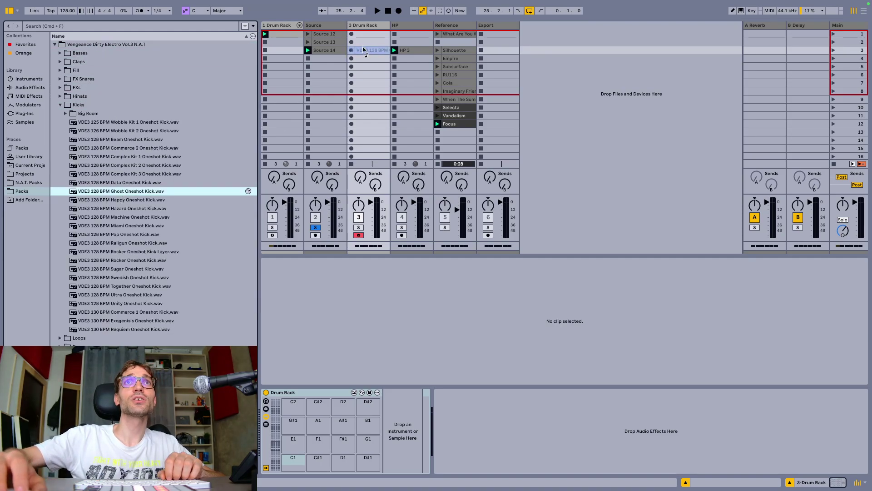
{"action": "left_click", "coordinate": [367, 27]}
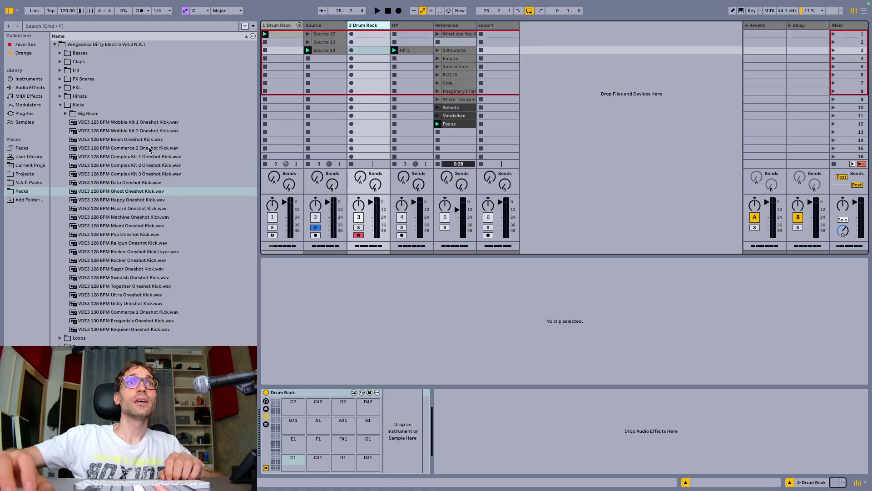
{"action": "left_click_drag", "start_coordinate": [109, 193], "coordinate": [293, 460]}
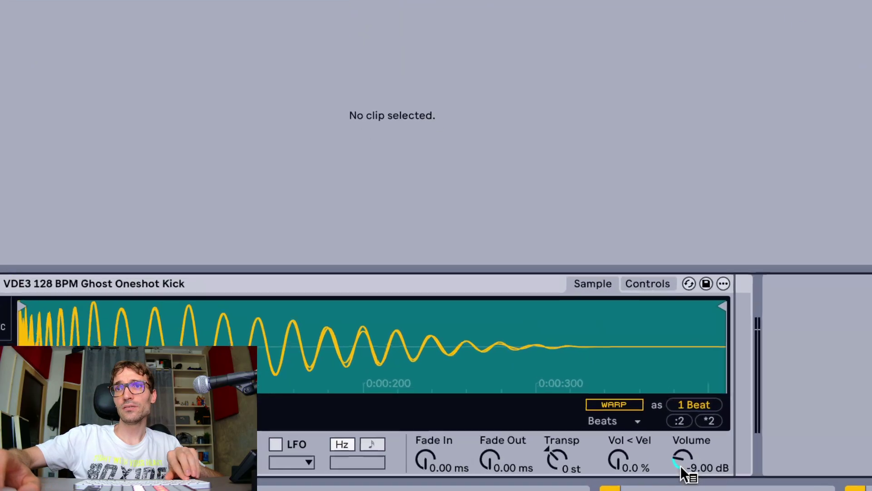
{"action": "left_click", "coordinate": [686, 467]}
{"action": "type", "text": "-12"}
{"action": "key", "text": "Return"}
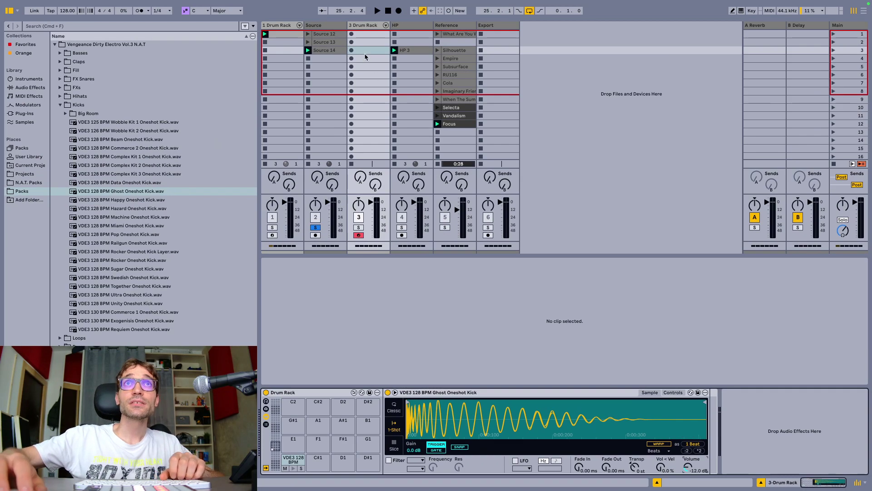
Create a clip in the new track's third slot with one kick note at the start and a one-beat loop.
{"action": "double_click", "coordinate": [364, 53]}
{"action": "key", "text": "b"}
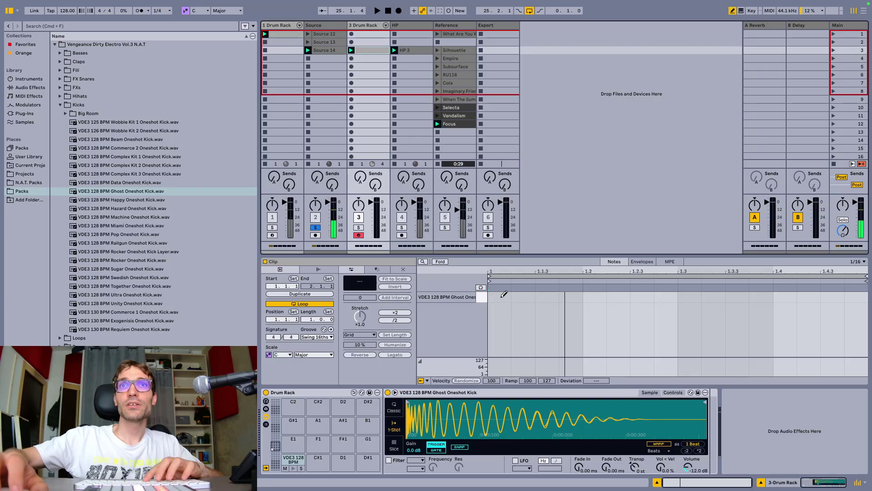
{"action": "left_click", "coordinate": [502, 297]}
{"action": "key", "text": "ctrl+l"}
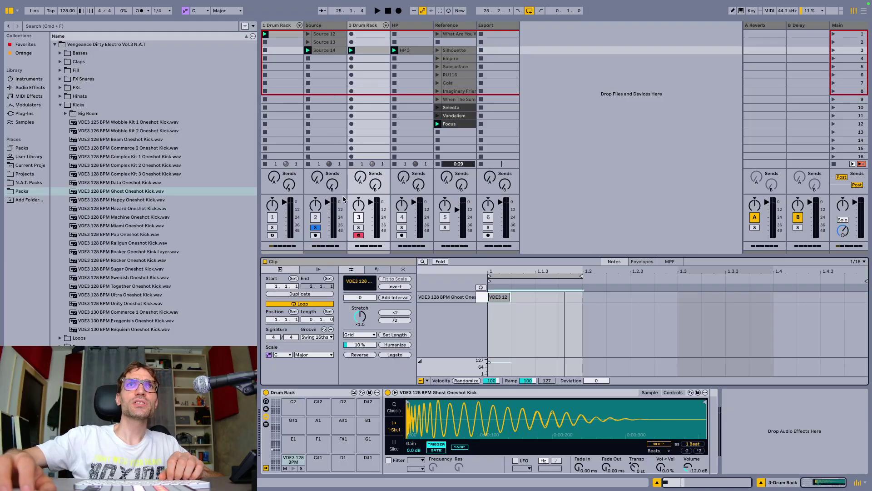
Enlarge the mixer meters and compare the Ghost kick with the Source kick by soloing each track in turn.
{"action": "left_click_drag", "start_coordinate": [338, 168], "coordinate": [318, 70]}
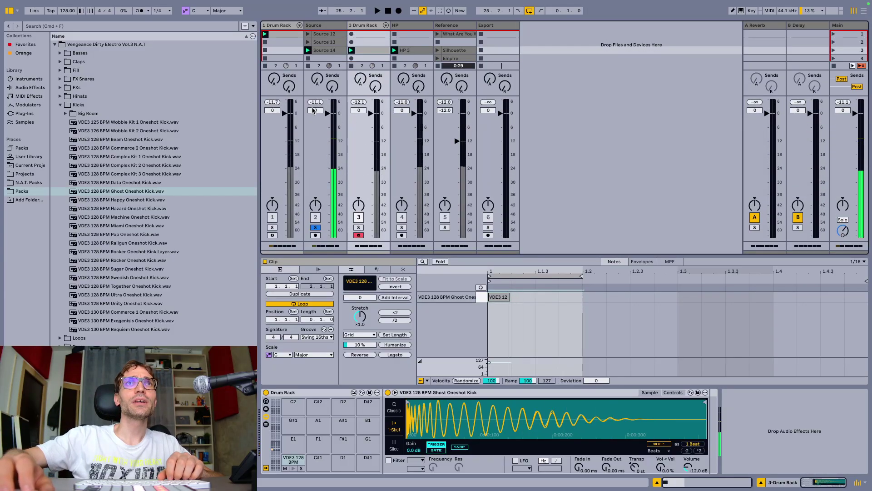
{"action": "key", "text": "space"}
{"action": "left_click", "coordinate": [359, 227]}
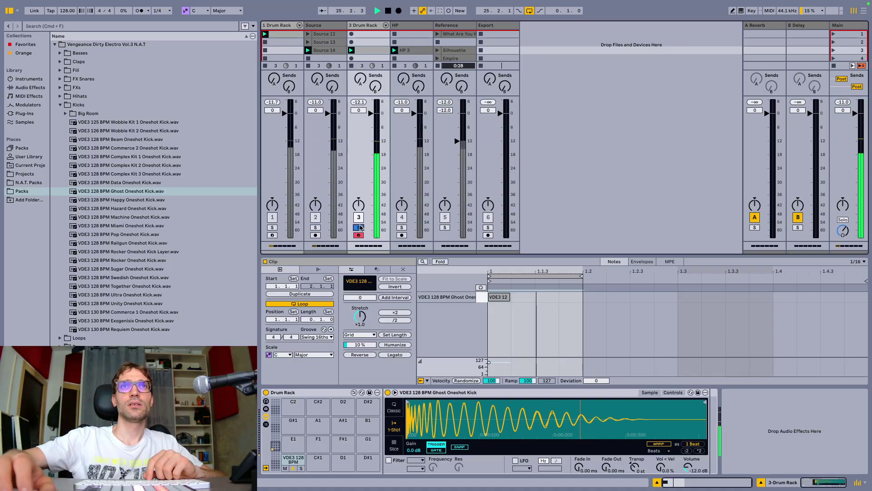
{"action": "left_click", "coordinate": [316, 227]}
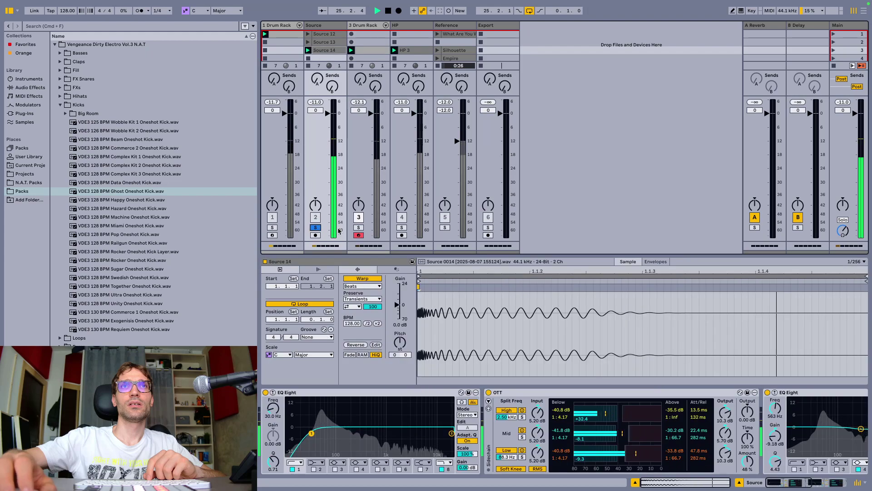
{"action": "left_click", "coordinate": [359, 228]}
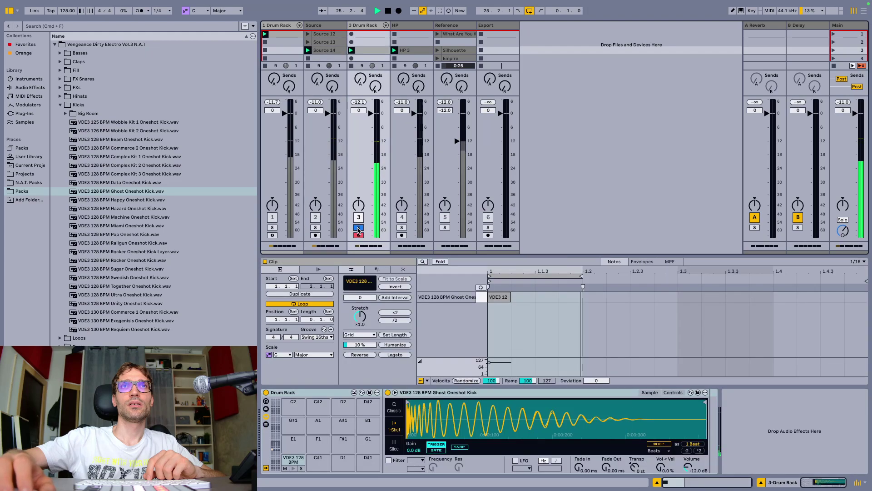
{"action": "left_click", "coordinate": [316, 228]}
{"action": "key", "text": "space"}
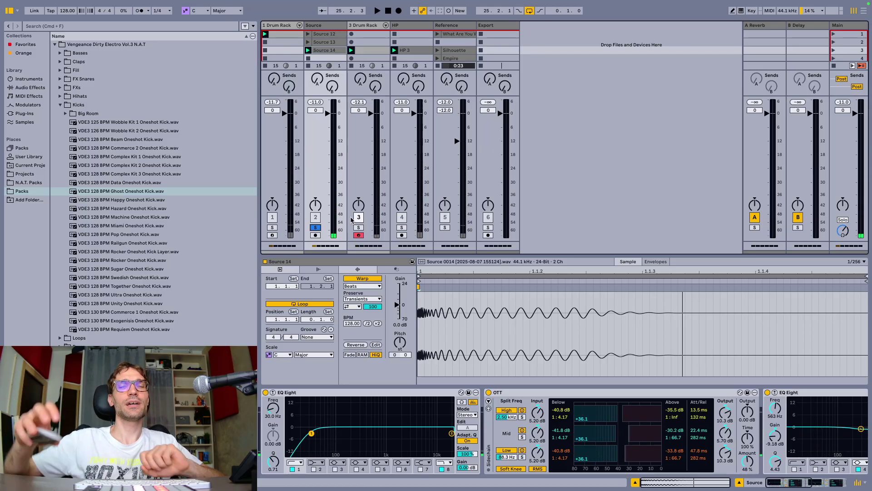
Open the clip of the first Drum Rack track and hide its plug-in windows.
{"action": "left_click", "coordinate": [283, 34]}
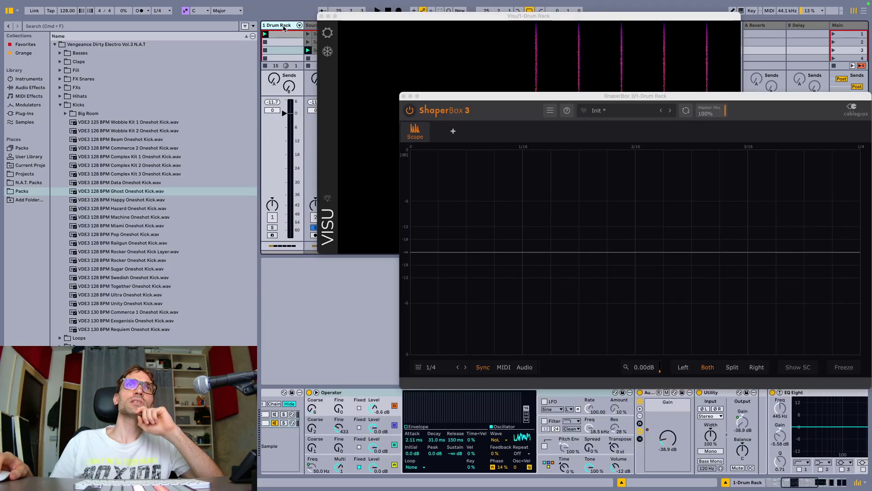
{"action": "key", "text": "super+alt+p"}
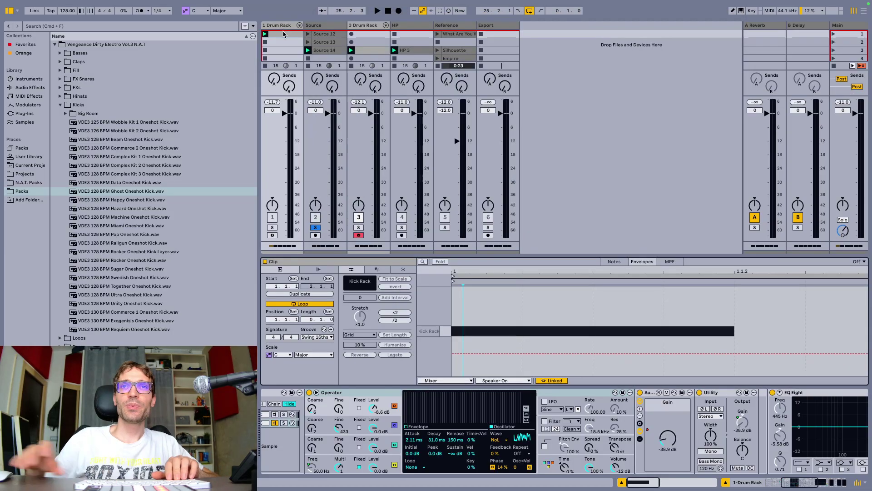
Display the clip's Kick Rack A Fix Freq envelope and audition the first Drum Rack track soloed.
{"action": "left_click", "coordinate": [446, 381]}
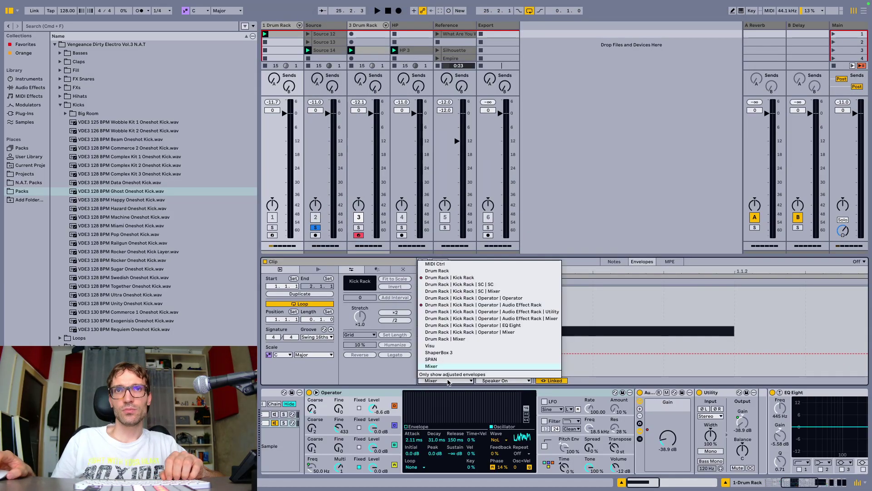
{"action": "left_click", "coordinate": [445, 277]}
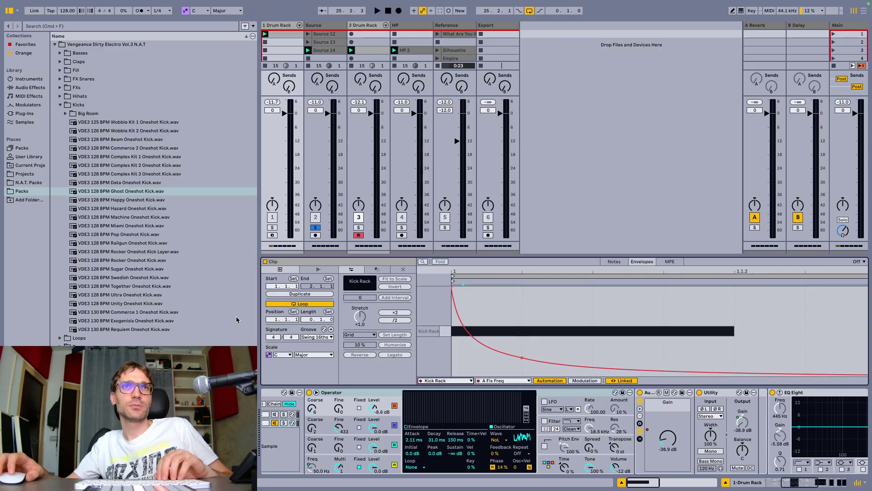
{"action": "left_click", "coordinate": [333, 33]}
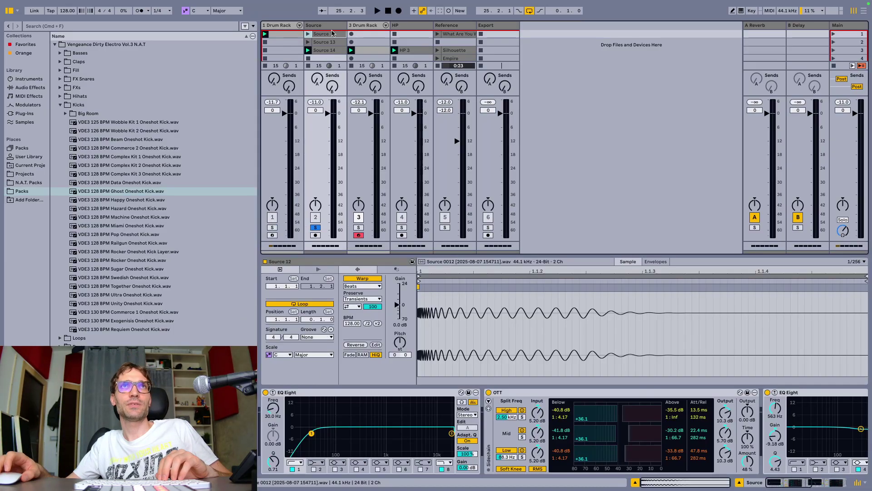
{"action": "left_click", "coordinate": [293, 26]}
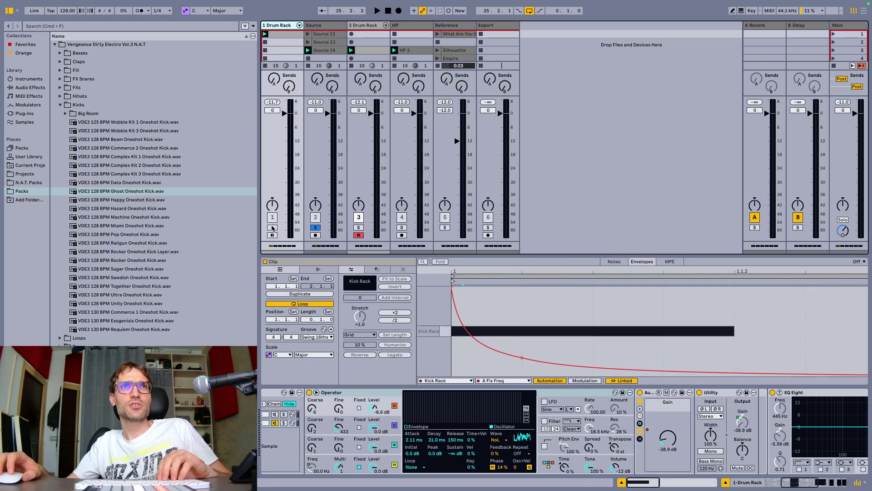
{"action": "key", "text": "space"}
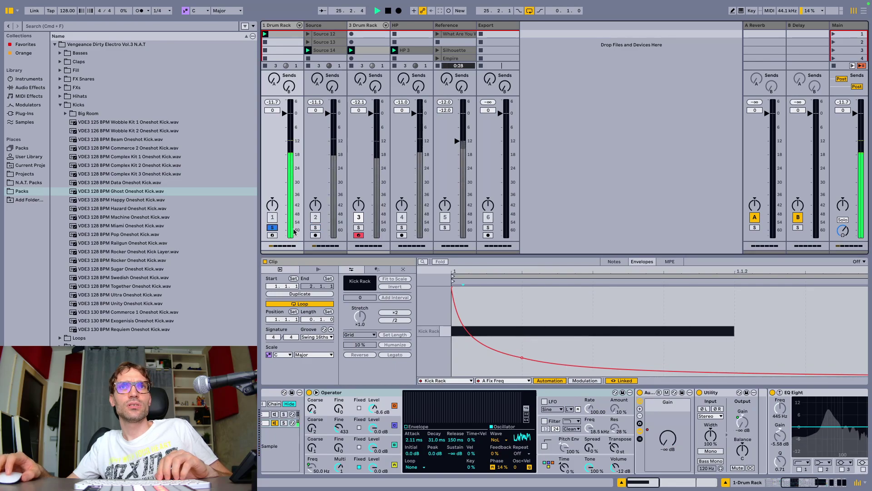
{"action": "key", "text": "space"}
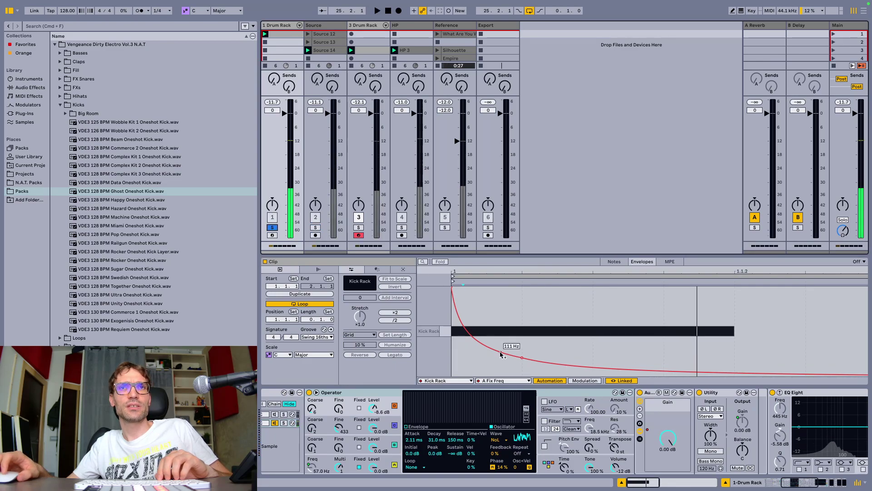
Duplicate the first Drum Rack track's clip into its second slot and play the copy.
{"action": "key", "text": "Down"}
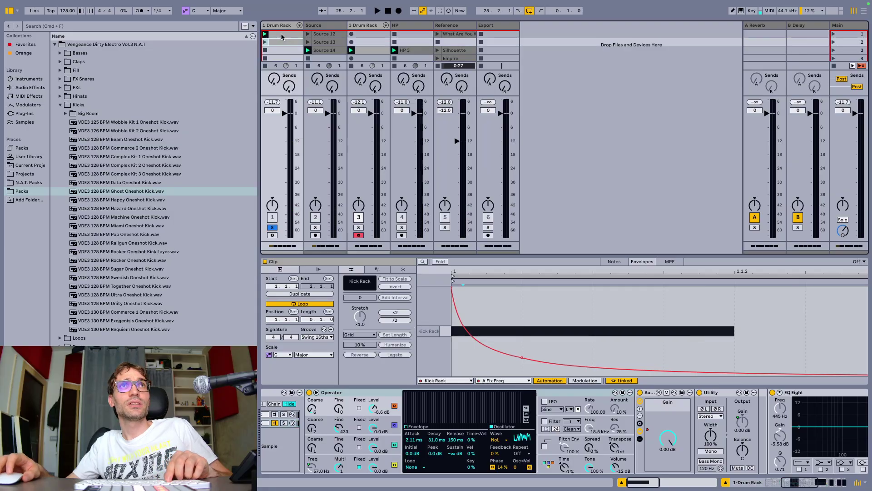
{"action": "left_click", "coordinate": [265, 43]}
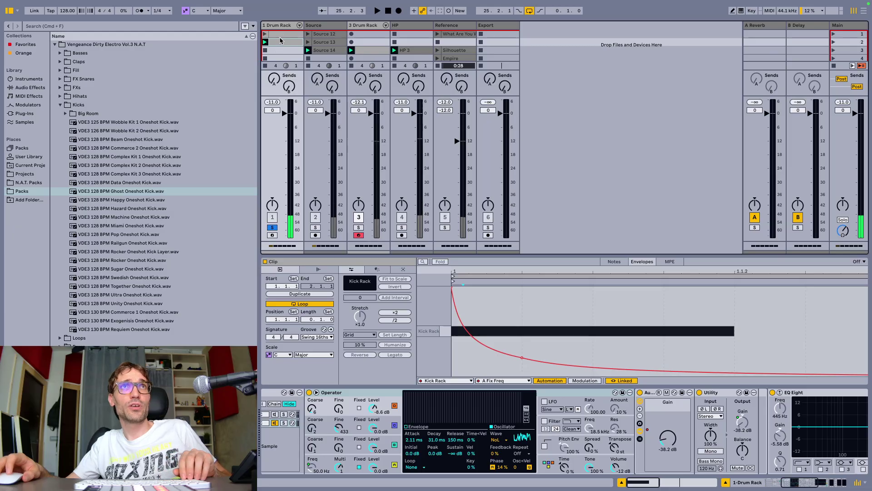
{"action": "key", "text": "space"}
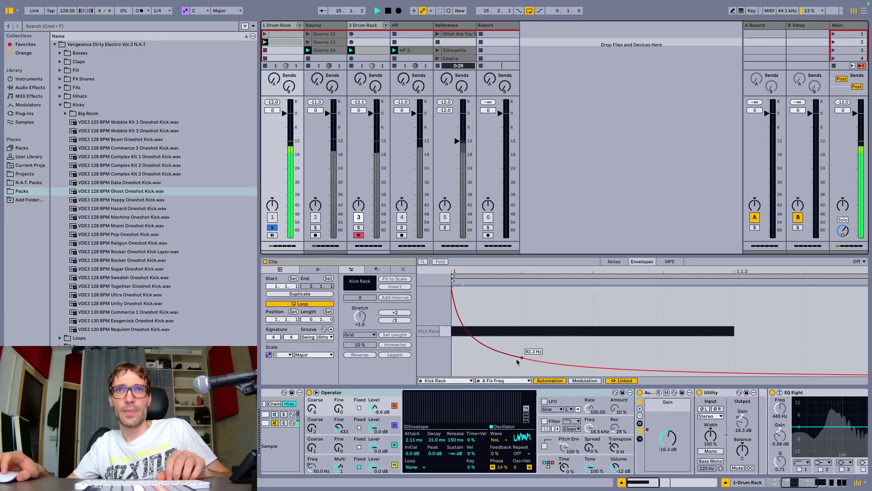
{"action": "key", "text": "space"}
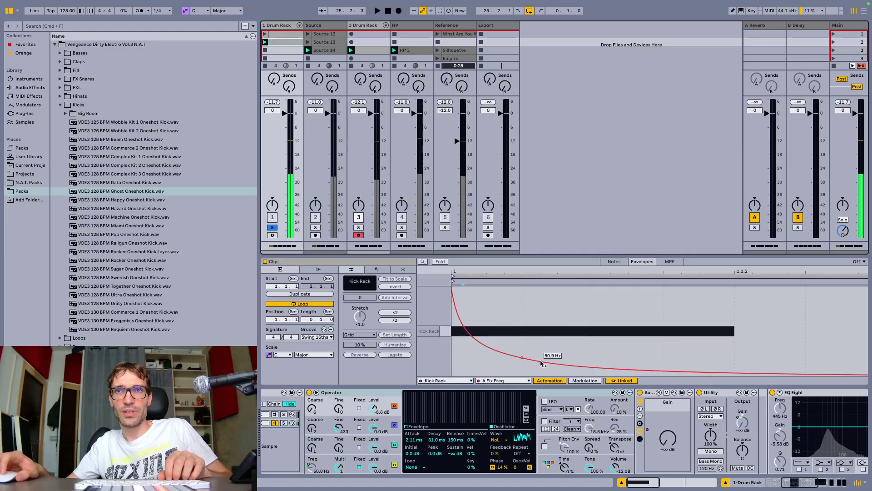
Try an additional breakpoint at 63.3 Hz just after the middle breakpoint of the A Fix Freq envelope.
{"action": "left_click_drag", "start_coordinate": [547, 362], "coordinate": [545, 369]}
{"action": "key", "text": "space"}
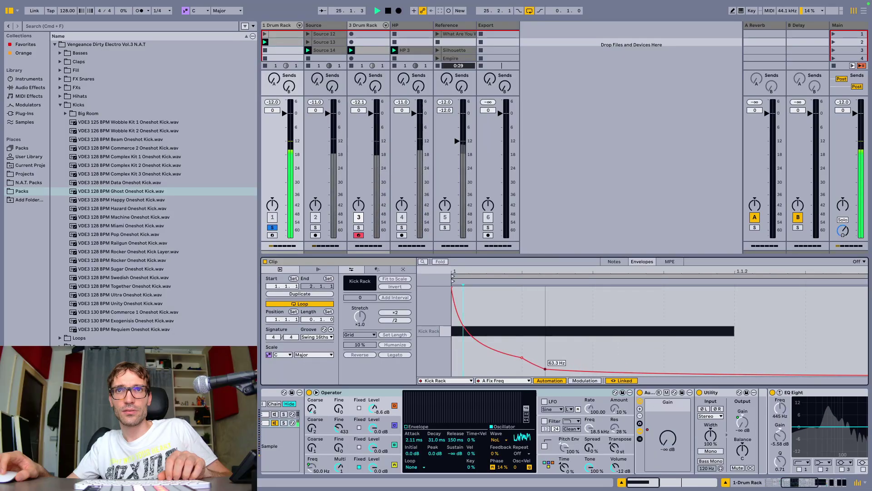
{"action": "left_click", "coordinate": [545, 368]}
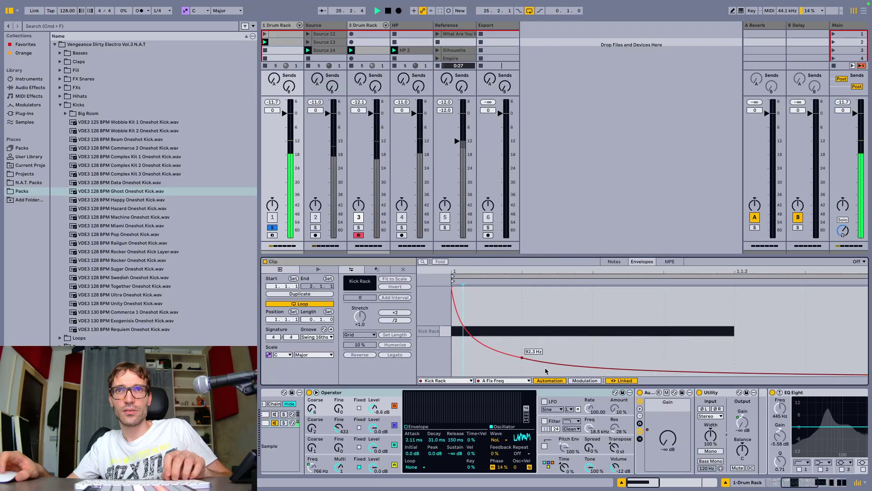
Steepen the initial bend of the A Fix Freq envelope and lower its middle breakpoint to 75.4 Hz while auditioning the kick.
{"action": "key", "text": "space"}
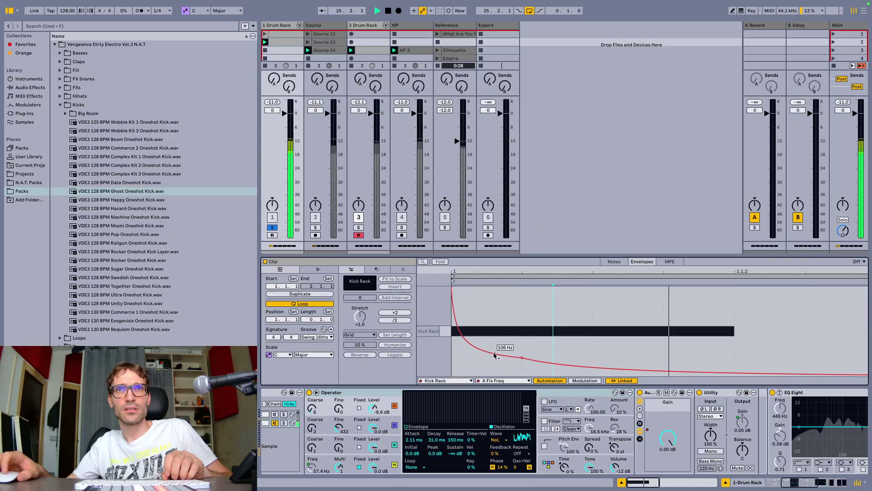
{"action": "key", "text": "space"}
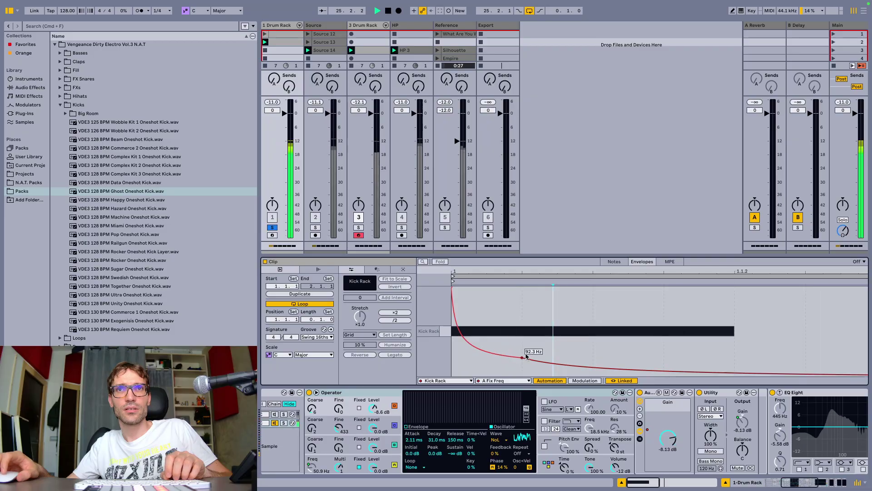
{"action": "left_click_drag", "start_coordinate": [522, 358], "coordinate": [523, 361]}
{"action": "key", "text": "space"}
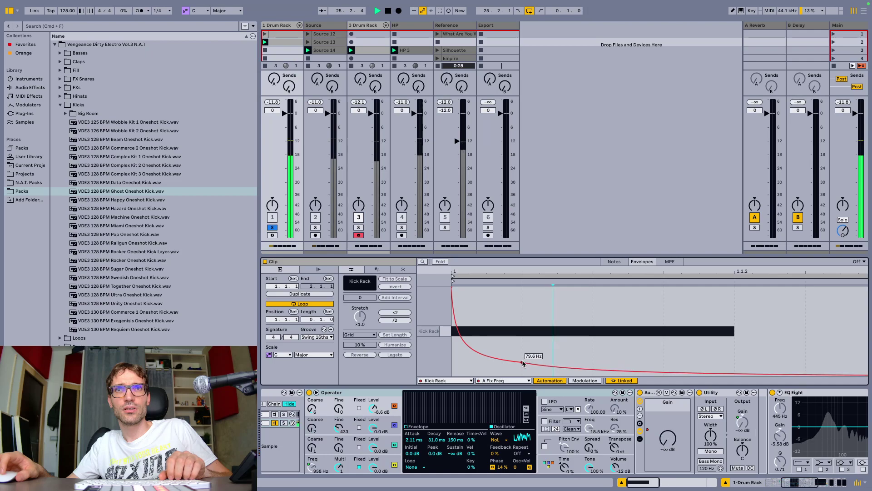
{"action": "left_click_drag", "start_coordinate": [523, 363], "coordinate": [523, 363]}
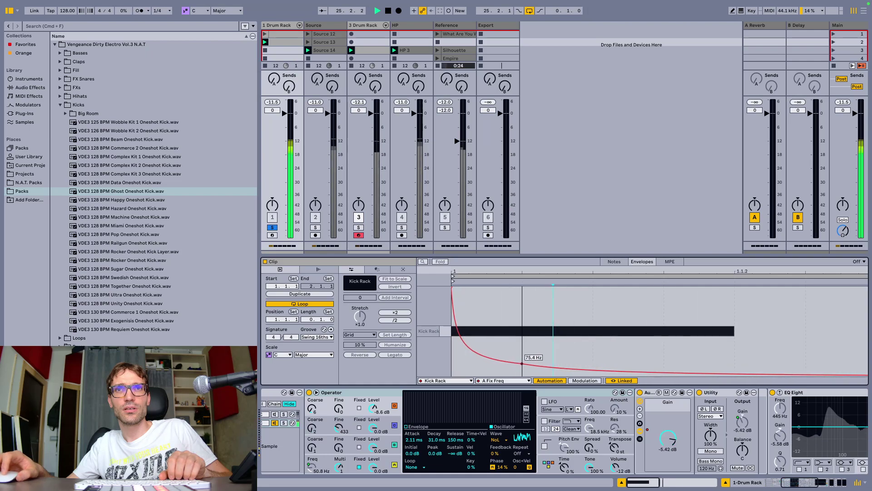
{"action": "key", "text": "space"}
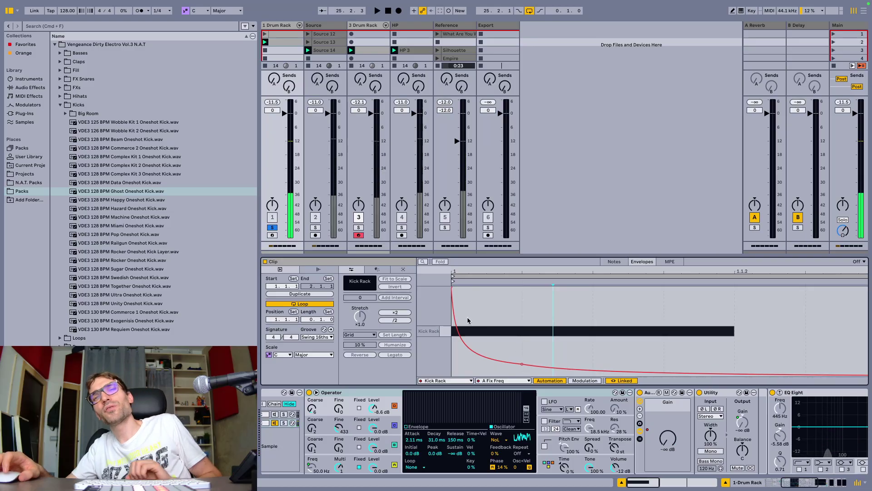
Show the track's plug-in windows, move ShaperBox 3 aside, and examine the playing kick's pitch curve in Visu.
{"action": "scroll", "coordinate": [627, 409], "scroll_direction": "right", "scroll_amount": 10}
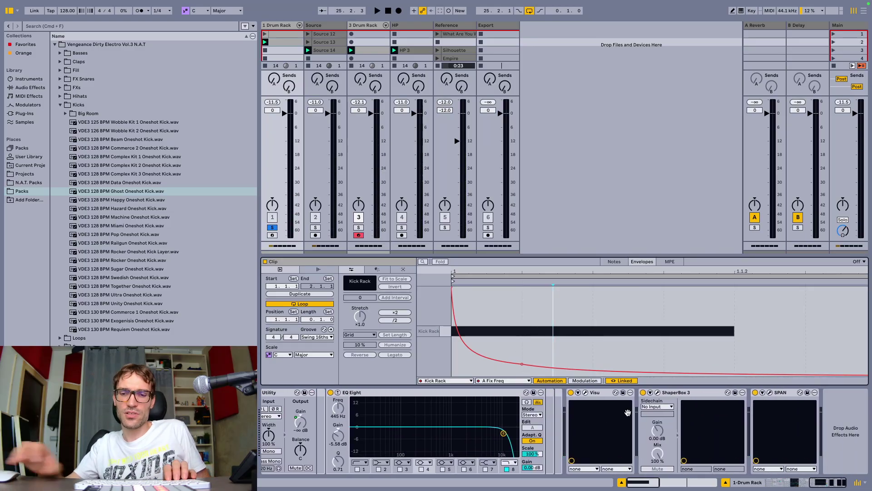
{"action": "key", "text": "super+alt+p"}
{"action": "key", "text": "space"}
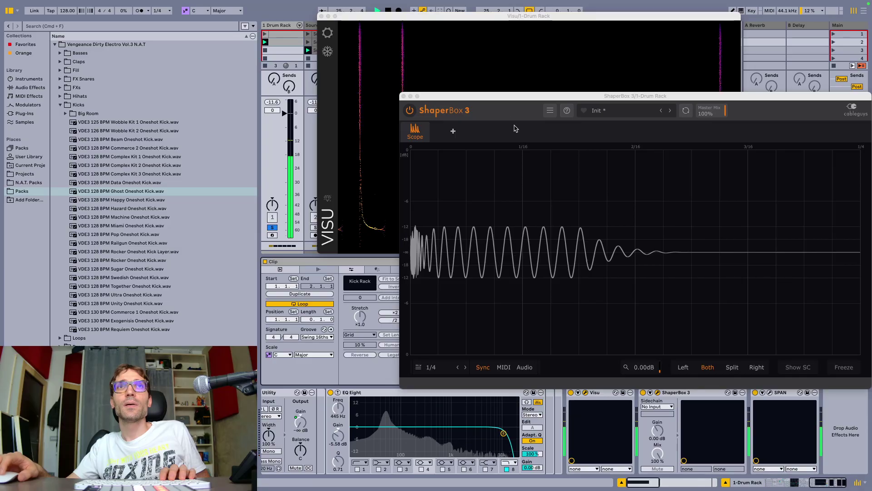
{"action": "left_click", "coordinate": [591, 195]}
{"action": "left_click_drag", "start_coordinate": [545, 96], "coordinate": [789, 264]}
{"action": "key", "text": "space"}
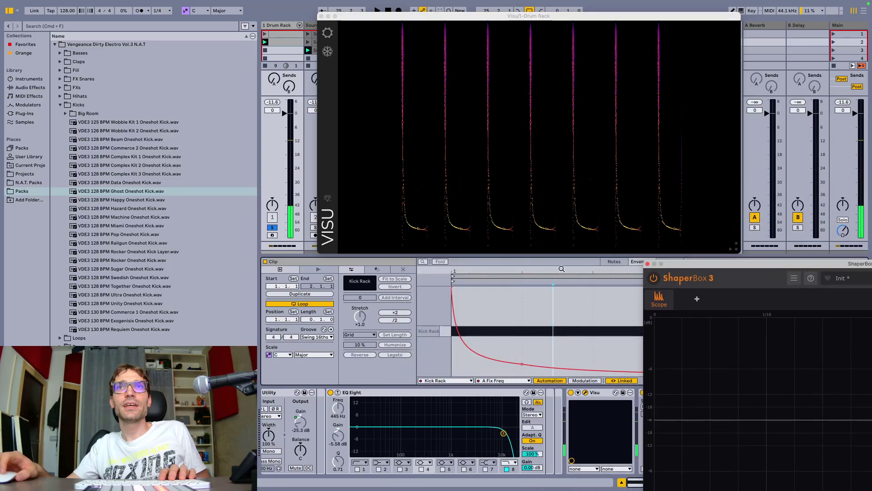
Move the middle breakpoint of the A Fix Freq envelope slightly earlier and lower, and audition the kick.
{"action": "left_click", "coordinate": [544, 345]}
{"action": "left_click_drag", "start_coordinate": [508, 363], "coordinate": [508, 366]}
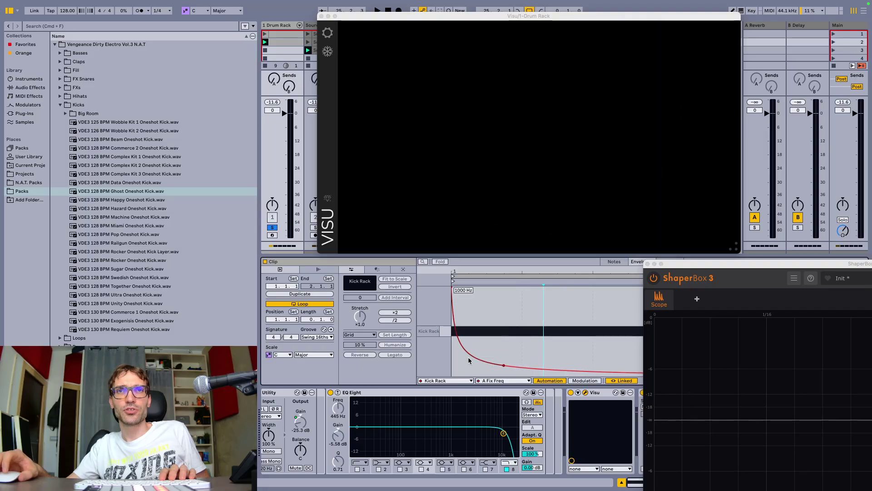
{"action": "key", "text": "space"}
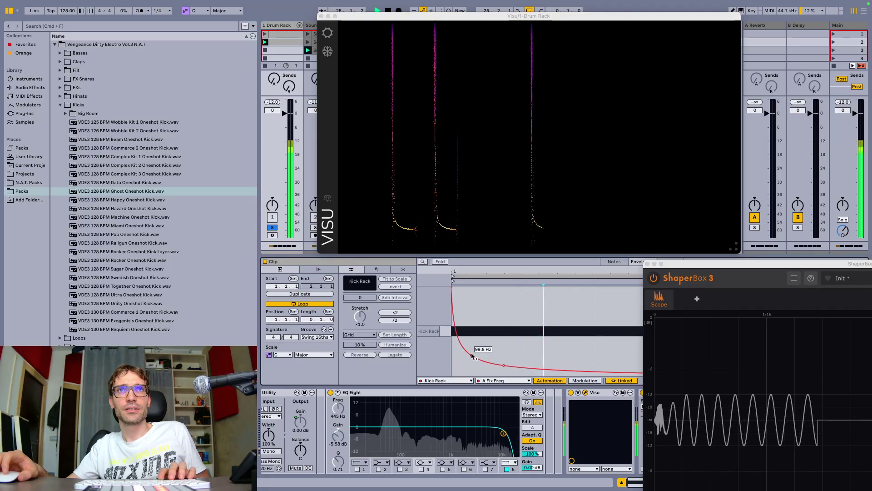
{"action": "key", "text": "space"}
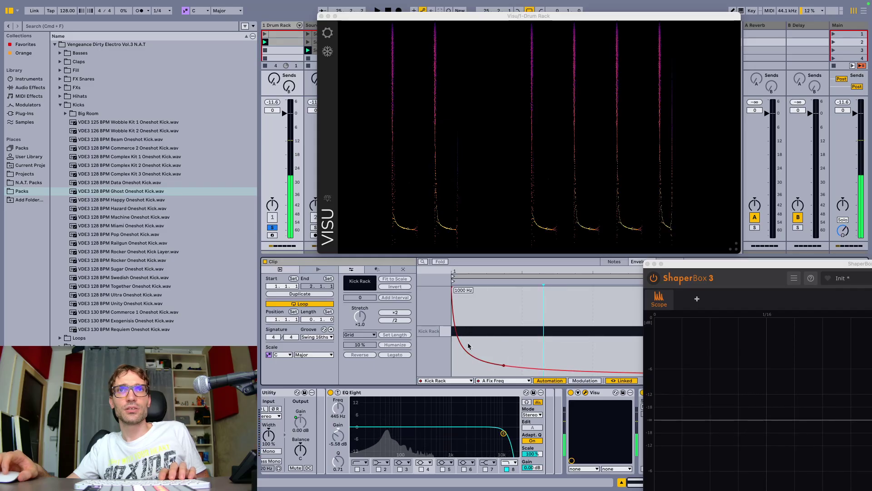
Add an early breakpoint at about 157 Hz to the A Fix Freq envelope and bend the initial drop steeper while auditioning the kick.
{"action": "right_click", "coordinate": [468, 346]}
{"action": "left_click", "coordinate": [469, 344]}
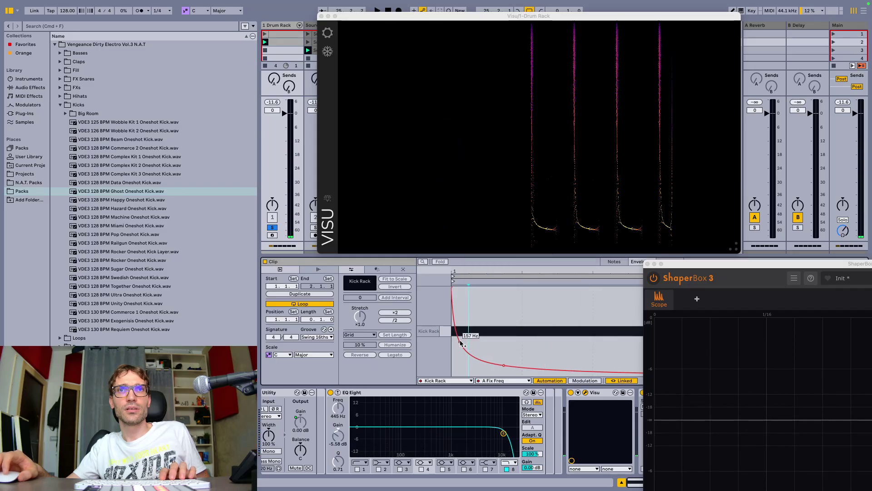
{"action": "right_click", "coordinate": [461, 335]}
{"action": "left_click", "coordinate": [459, 337]}
{"action": "right_click", "coordinate": [457, 333]}
{"action": "left_click", "coordinate": [459, 333]}
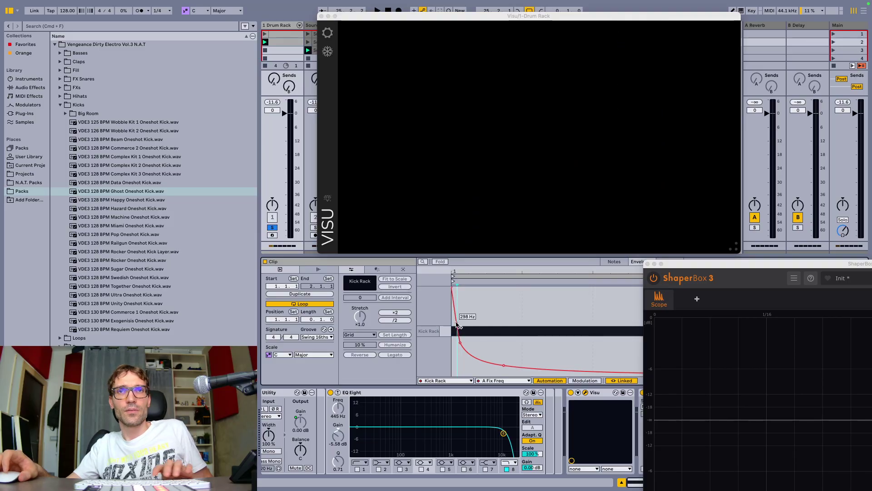
{"action": "key", "text": "space"}
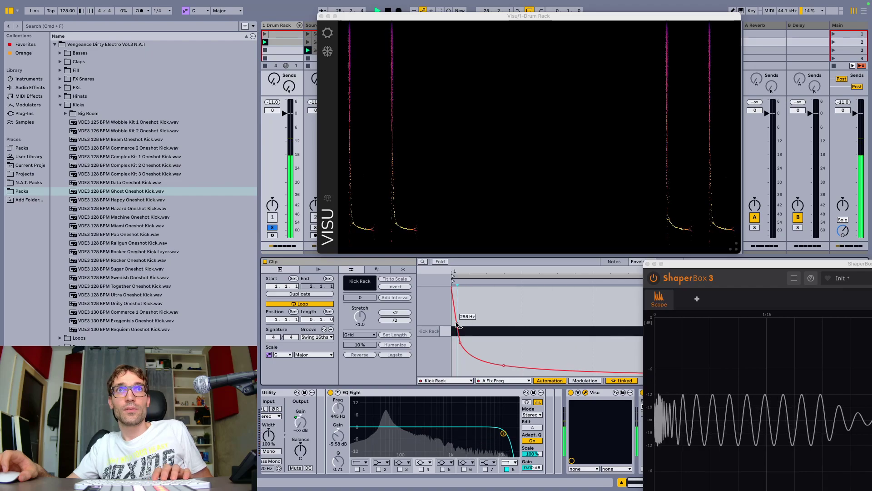
{"action": "right_click", "coordinate": [479, 357]}
{"action": "key", "text": "Escape"}
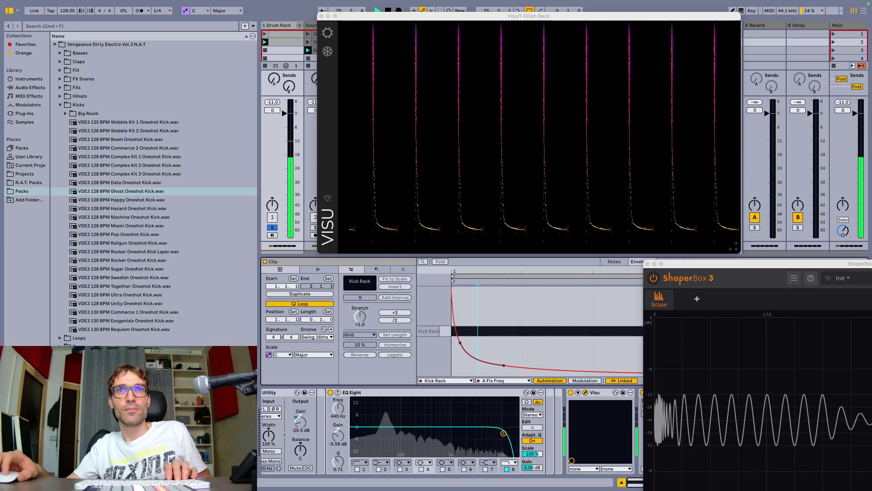
{"action": "key", "text": "space"}
{"action": "key", "text": "super+alt+p"}
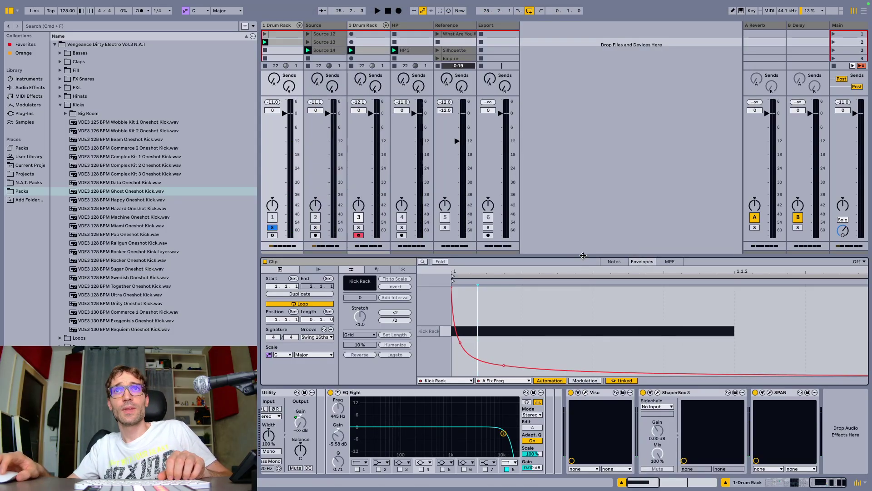
Reveal more clip slots and record the new kick variation into the Source track's fourth slot.
{"action": "left_click_drag", "start_coordinate": [583, 256], "coordinate": [577, 280]}
{"action": "left_click", "coordinate": [323, 58]}
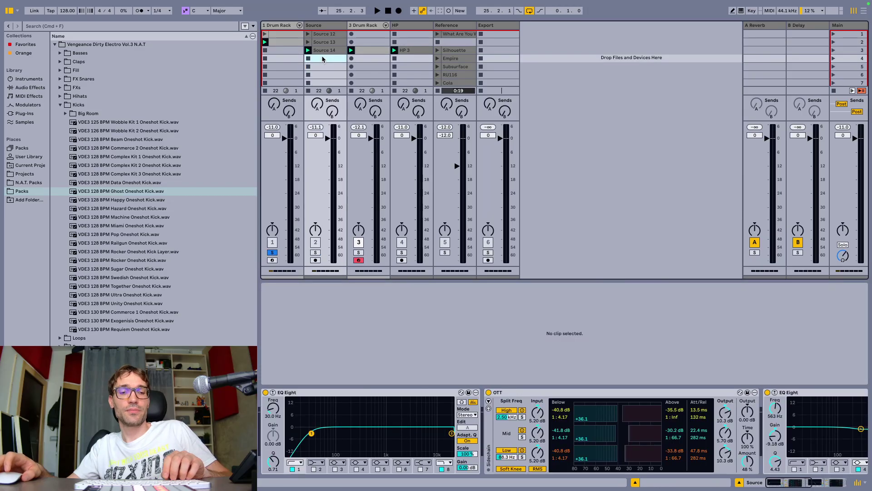
{"action": "key", "text": "Return"}
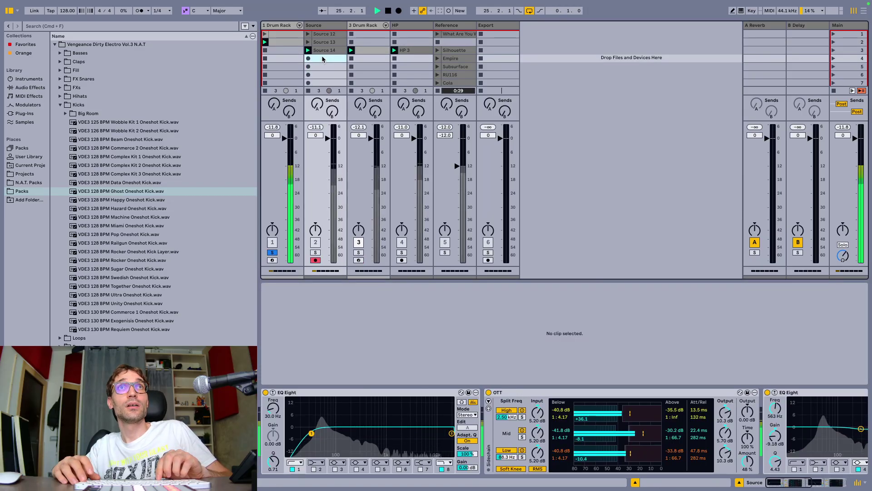
{"action": "key", "text": "space"}
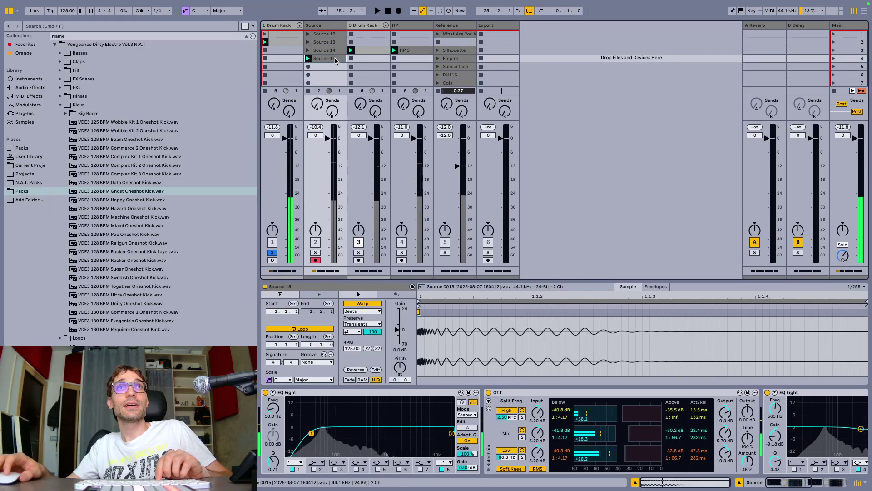
Solo the Ghost kick's Drum Rack track, arm the HP track for its fourth slot, and play the reference kick.
{"action": "left_click", "coordinate": [355, 253]}
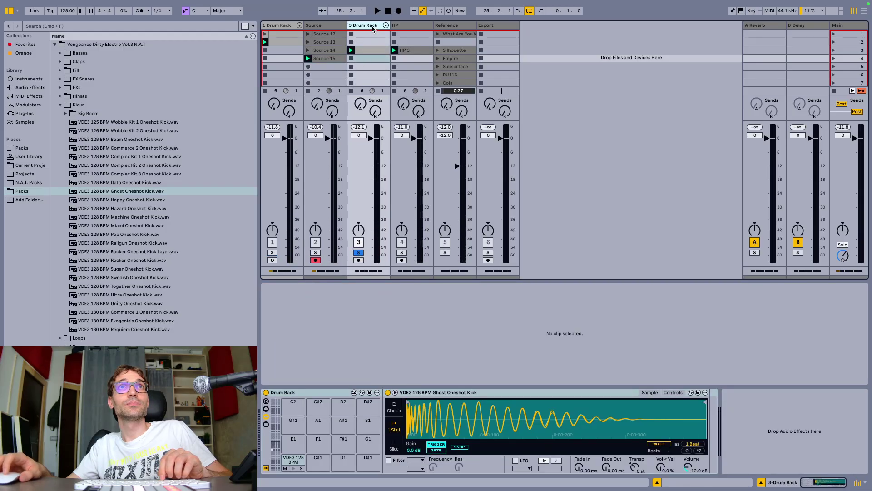
{"action": "left_click", "coordinate": [415, 59]}
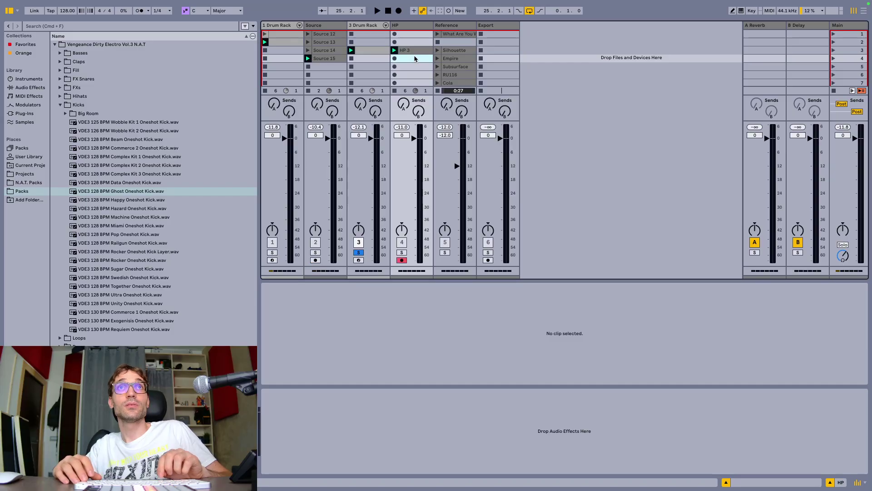
{"action": "key", "text": "space"}
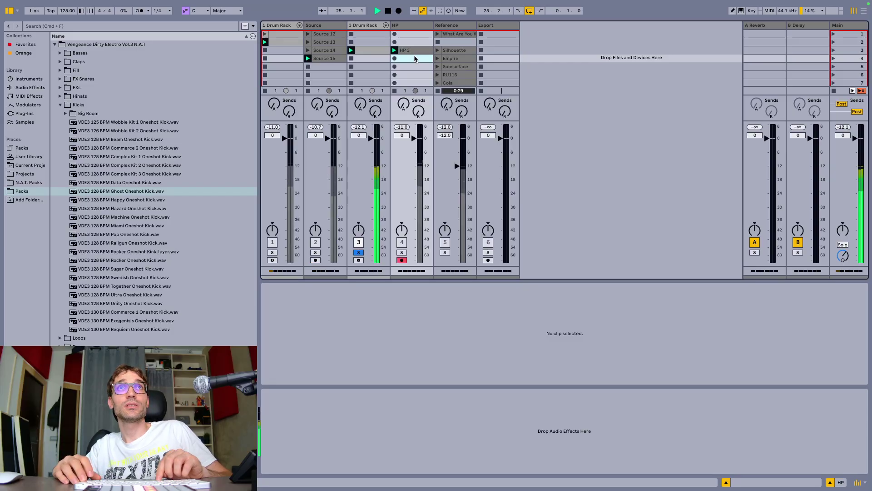
{"action": "left_click", "coordinate": [362, 26]}
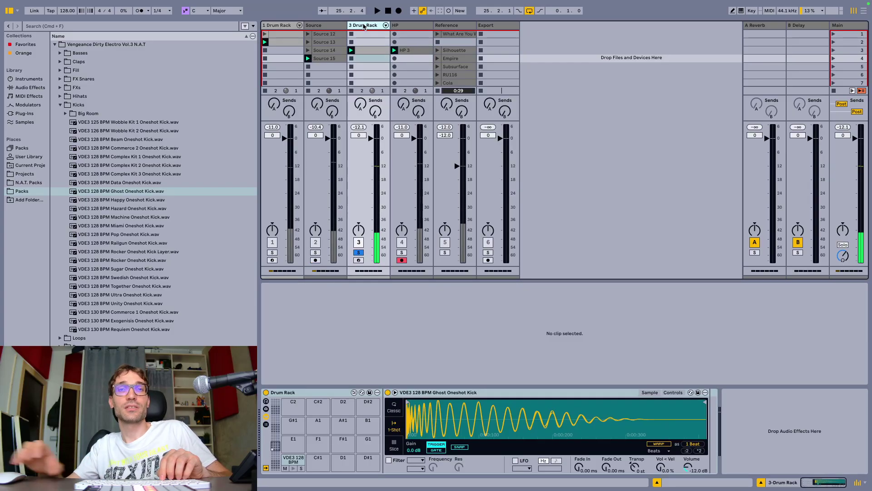
Delete the Ghost kick's Drum Rack track and solo the Source track.
{"action": "key", "text": "Delete"}
{"action": "left_click", "coordinate": [330, 26]}
{"action": "left_click", "coordinate": [315, 252]}
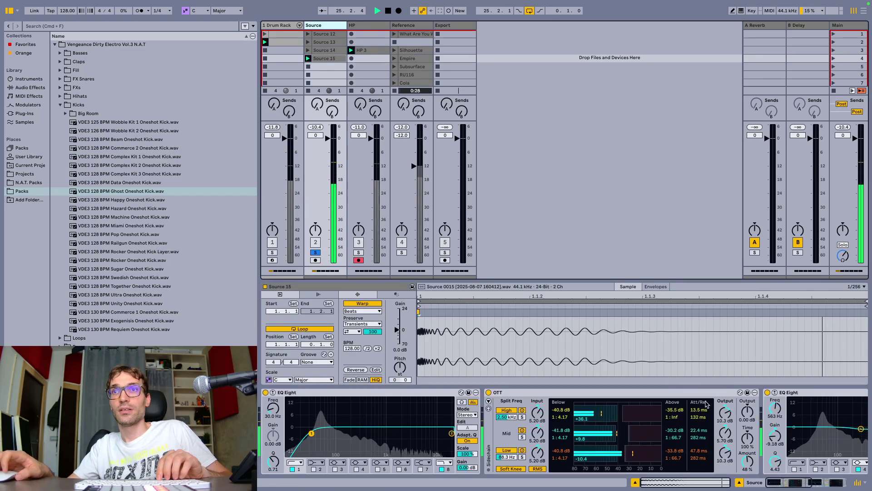
Enable band 6 in Source's second EQ Eight at -5.62 dB and about 1.02 kHz, and record the kick into HP's fourth slot.
{"action": "scroll", "coordinate": [590, 432], "scroll_direction": "right", "scroll_amount": 5}
{"action": "left_click", "coordinate": [624, 469]}
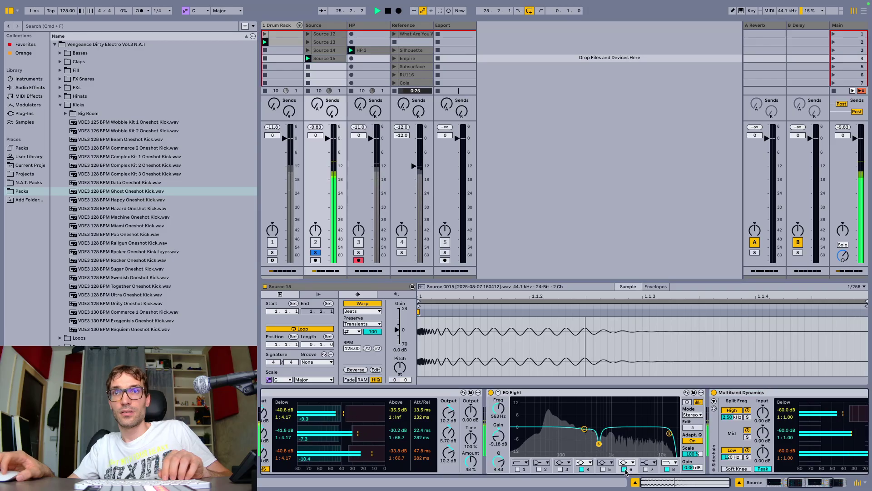
{"action": "left_click_drag", "start_coordinate": [501, 436], "coordinate": [500, 429]}
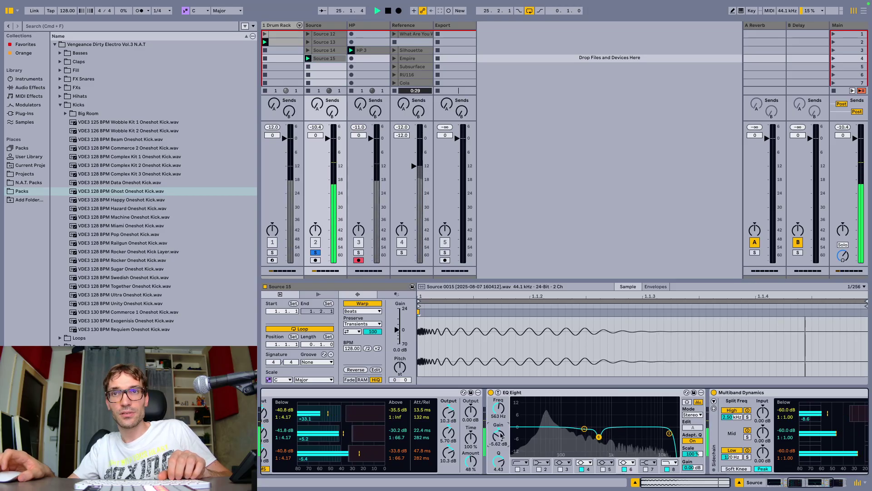
{"action": "left_click", "coordinate": [498, 408]}
{"action": "left_click_drag", "start_coordinate": [498, 407], "coordinate": [498, 401]}
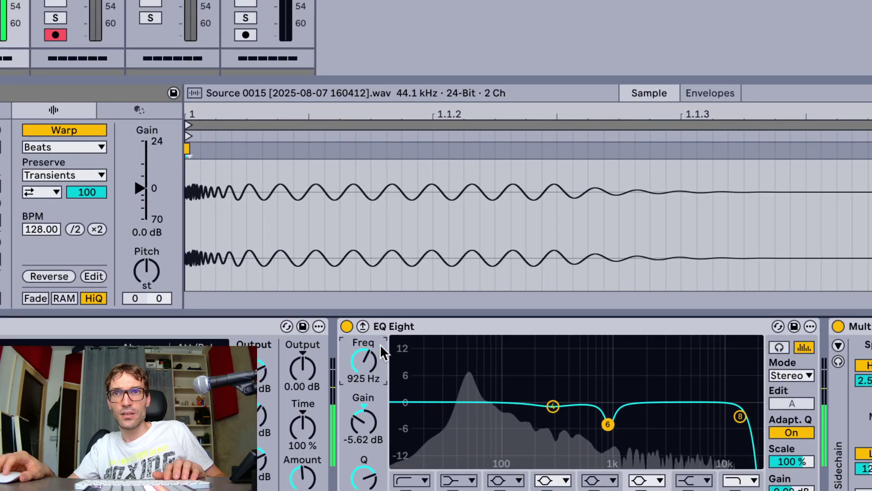
{"action": "left_click_drag", "start_coordinate": [364, 358], "coordinate": [363, 355]}
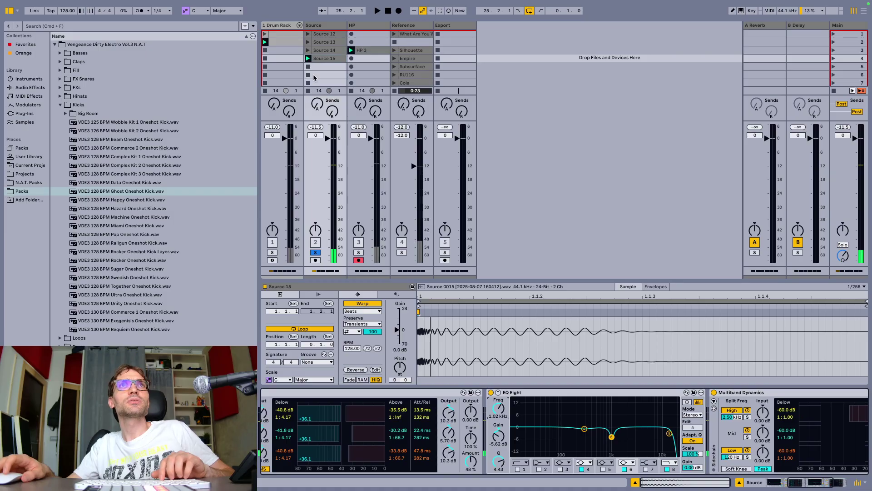
{"action": "left_click", "coordinate": [363, 64]}
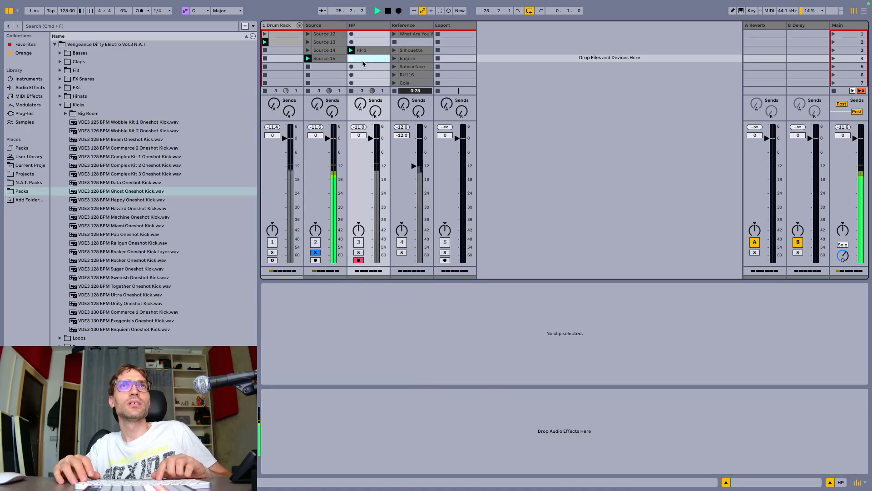
{"action": "key", "text": "Return"}
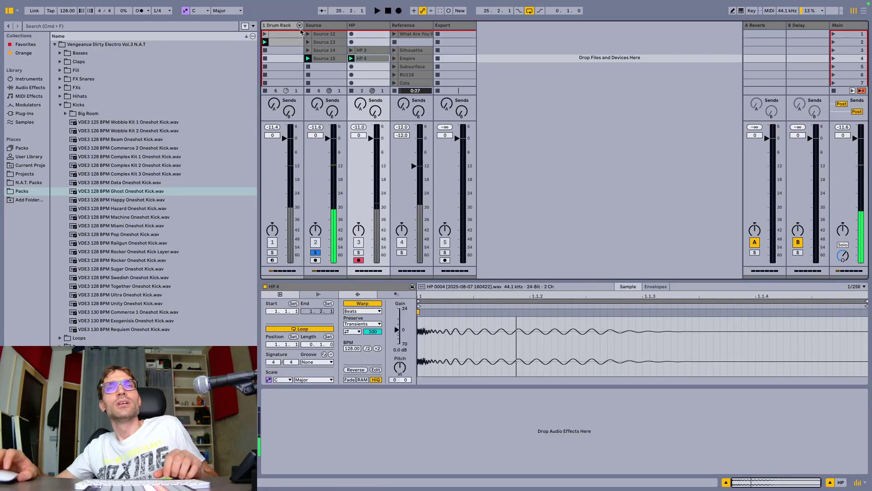
Move band 6 of Source's second EQ Eight to about 367 Hz and -12 dB while auditioning the kick.
{"action": "left_click", "coordinate": [325, 27]}
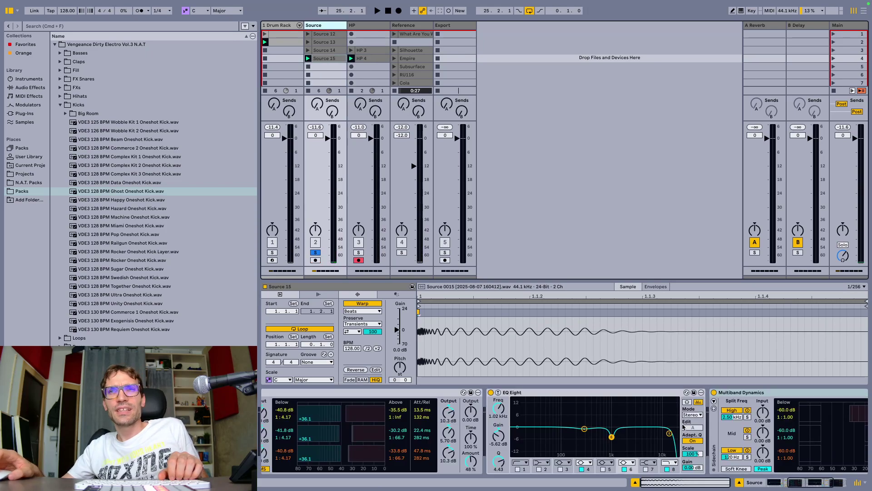
{"action": "key", "text": "space"}
{"action": "left_click_drag", "start_coordinate": [611, 437], "coordinate": [599, 446]}
{"action": "key", "text": "space"}
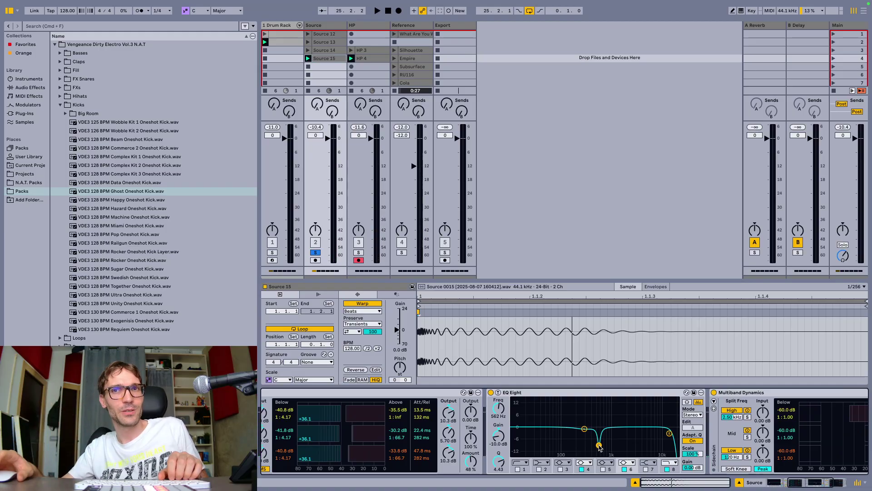
{"action": "key", "text": "space"}
{"action": "left_click_drag", "start_coordinate": [600, 446], "coordinate": [590, 449]}
{"action": "key", "text": "space"}
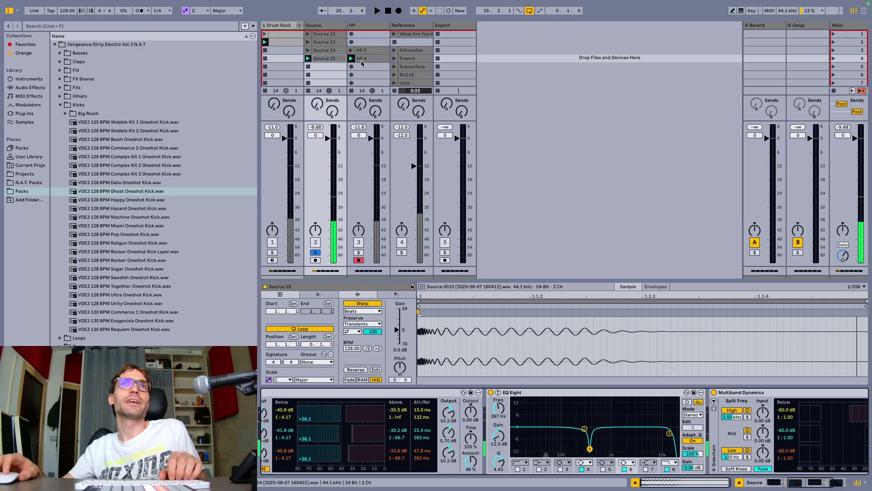
Record the re-equalized Source kick into the HP track's fifth slot.
{"action": "left_click", "coordinate": [361, 74]}
{"action": "key", "text": "Up"}
{"action": "key", "text": "space"}
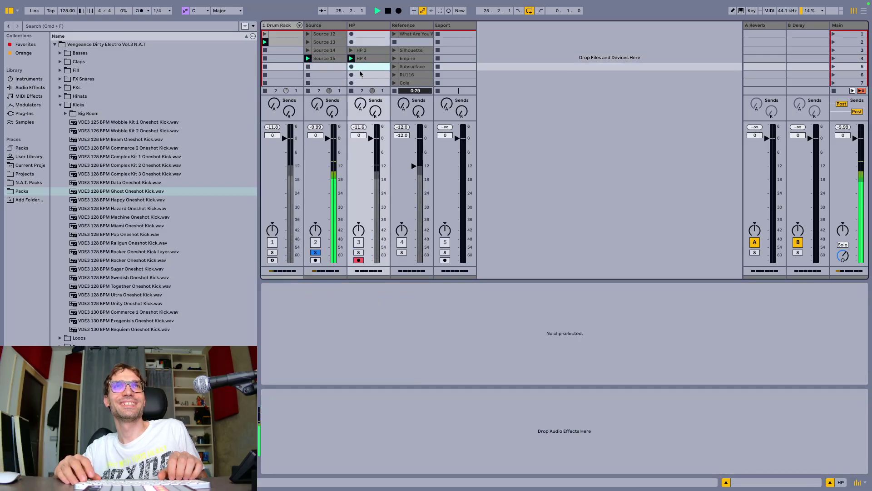
{"action": "key", "text": "Return"}
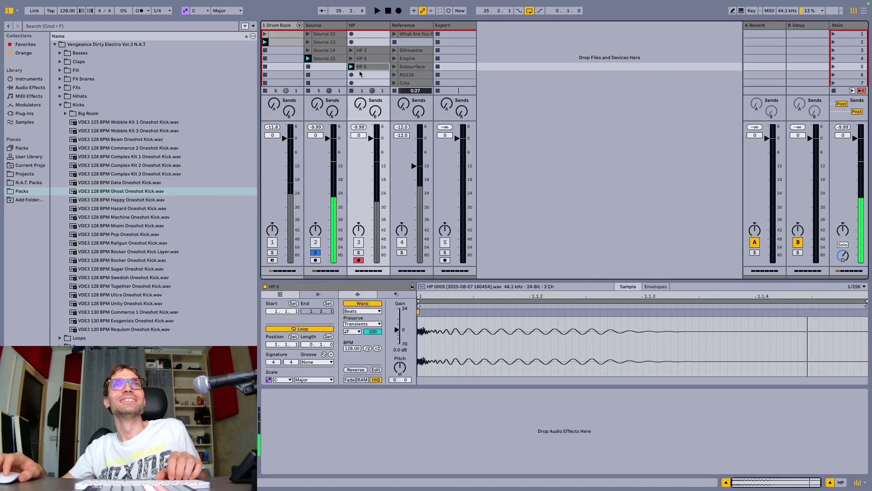
Solo the HP track, add a Limiter to it, and audition the recorded kick.
{"action": "left_click", "coordinate": [372, 26]}
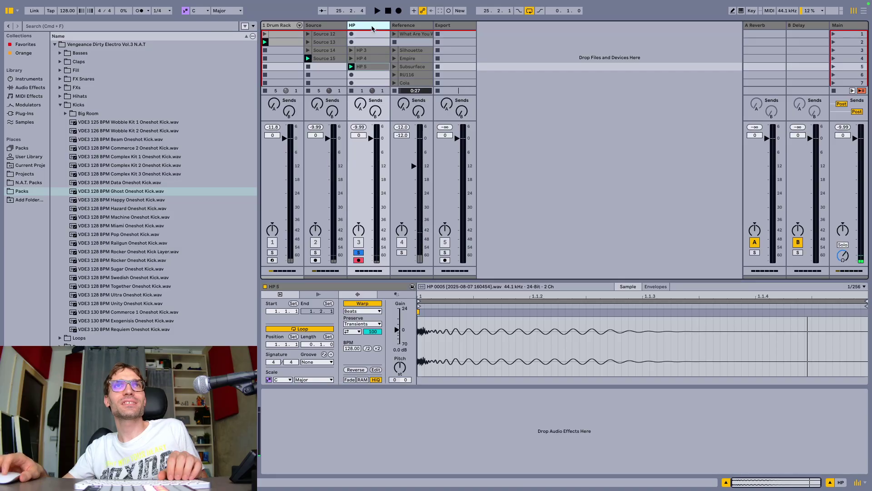
{"action": "key", "text": "space"}
{"action": "key", "text": "space"}
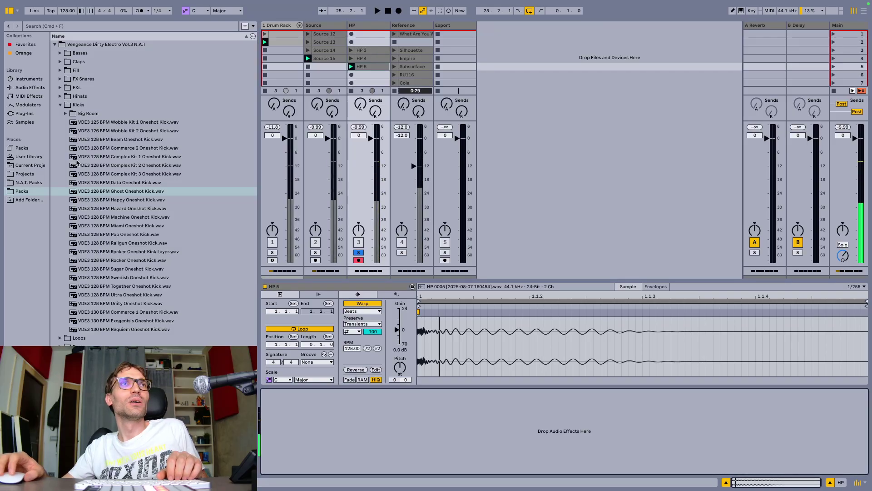
{"action": "left_click", "coordinate": [25, 87]}
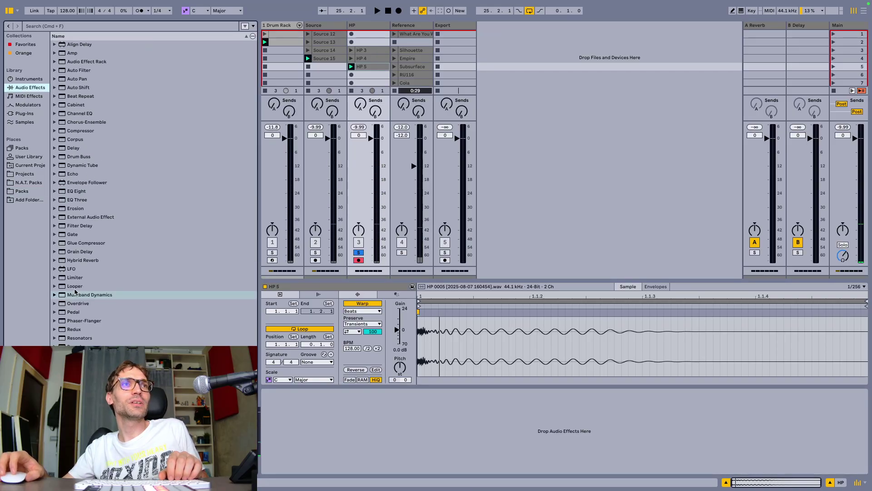
{"action": "double_click", "coordinate": [75, 277]}
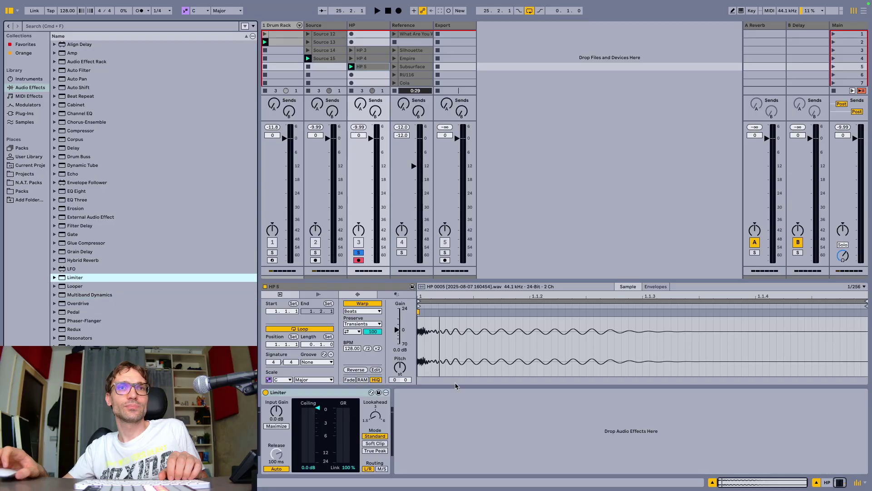
{"action": "key", "text": "space"}
{"action": "key", "text": "space"}
Add ShaperBox 3 after the Limiter on the HP track and load its Oscilloscope.
{"action": "left_click", "coordinate": [26, 44]}
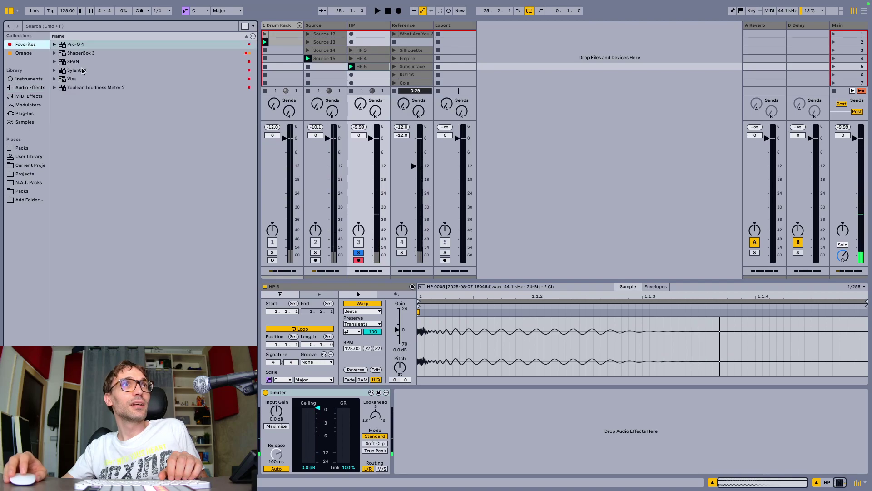
{"action": "double_click", "coordinate": [94, 53]}
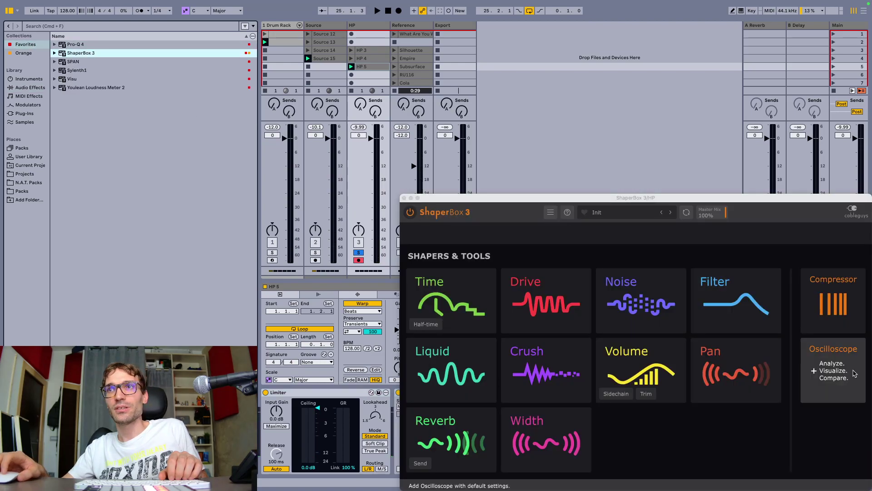
{"action": "left_click", "coordinate": [404, 198]}
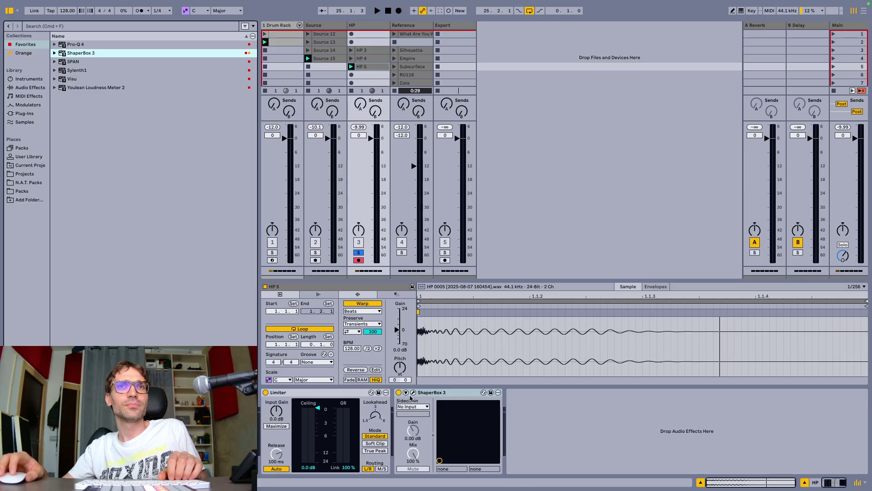
{"action": "left_click", "coordinate": [413, 393]}
{"action": "left_click", "coordinate": [834, 368]}
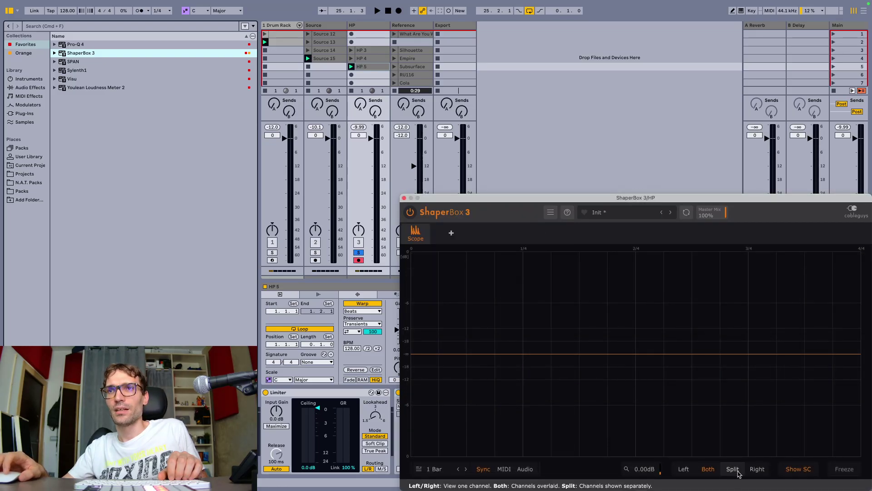
{"action": "left_click_drag", "start_coordinate": [668, 198], "coordinate": [629, 64]}
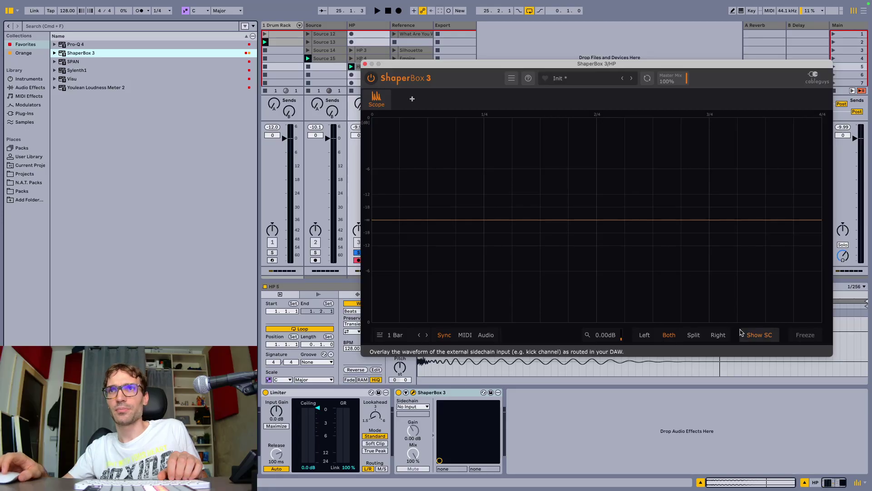
Hide the sidechain overlay, set the oscilloscope's length to 1/4 and its zoom to -0.72 dB, and view the playing kick.
{"action": "key", "text": "space"}
{"action": "left_click_drag", "start_coordinate": [621, 338], "coordinate": [621, 342]}
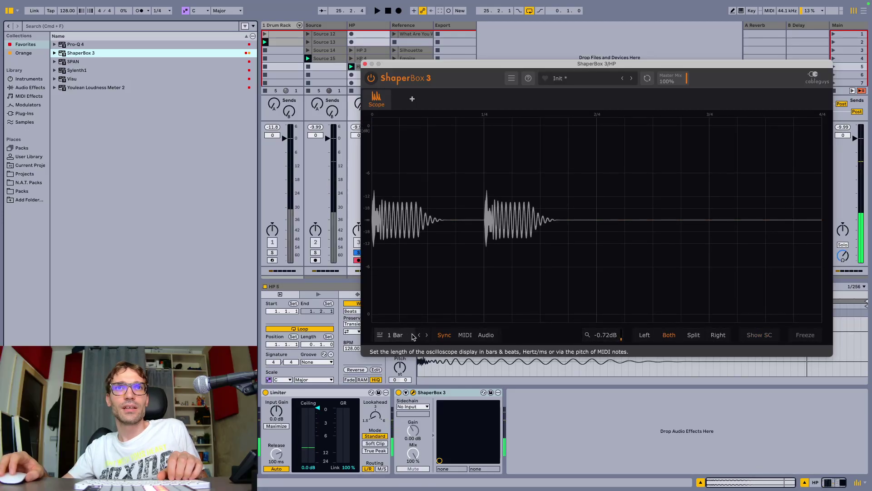
{"action": "scroll", "coordinate": [391, 335], "scroll_direction": "down", "scroll_amount": 2}
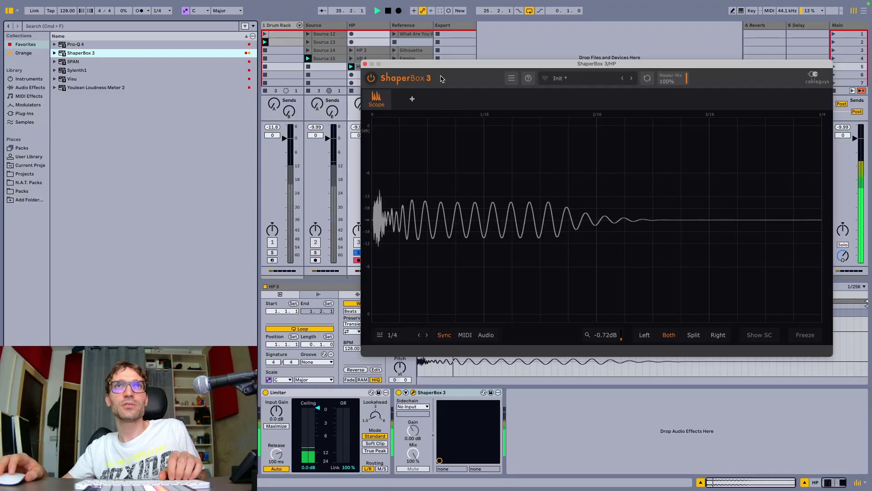
{"action": "left_click_drag", "start_coordinate": [441, 65], "coordinate": [527, 44]}
{"action": "key", "text": "space"}
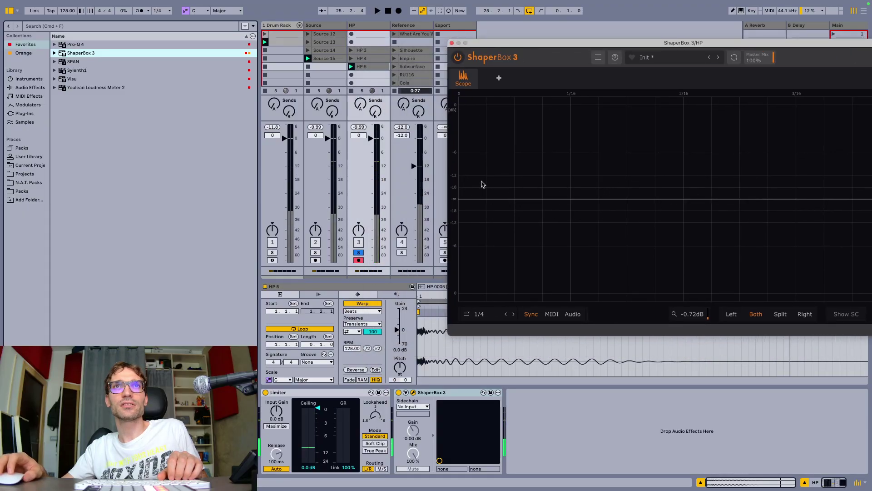
Switch the Limiter to True Peak, turn off automatic release, and set the release to 0.01 ms.
{"action": "key", "text": "space"}
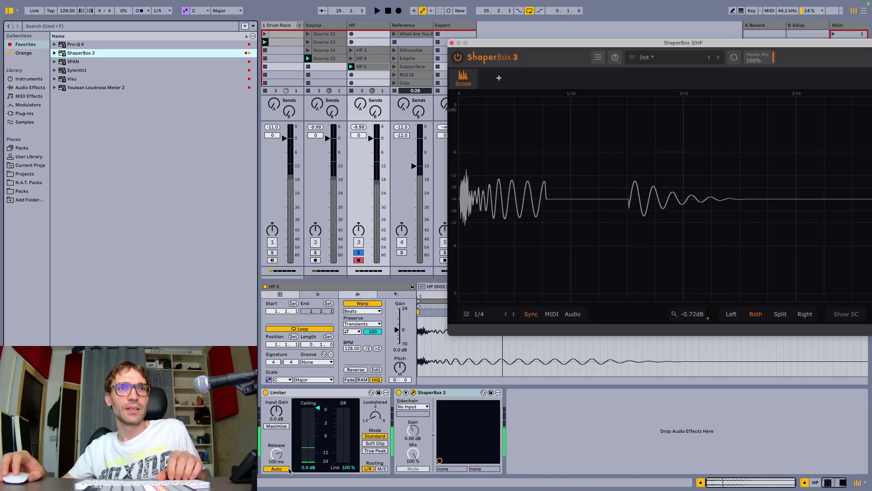
{"action": "left_click", "coordinate": [309, 423]}
{"action": "key", "text": "space"}
{"action": "left_click", "coordinate": [375, 450]}
{"action": "left_click", "coordinate": [276, 468]}
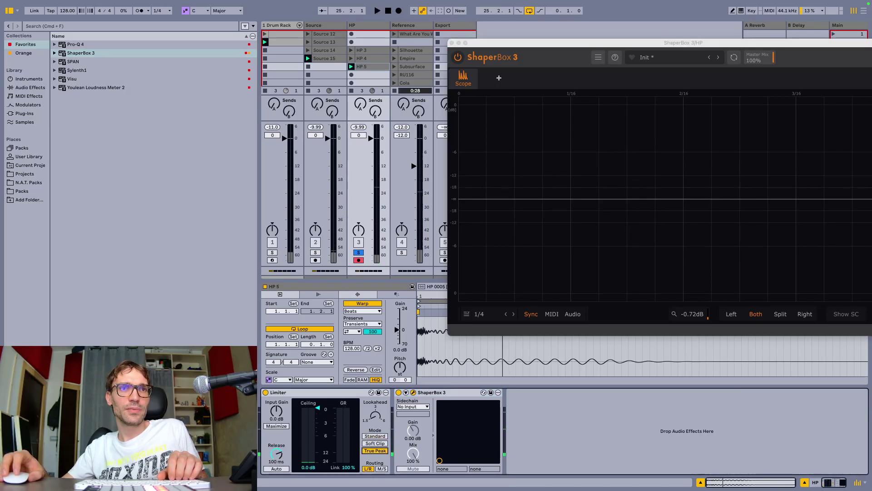
{"action": "left_click_drag", "start_coordinate": [277, 461], "coordinate": [277, 479]}
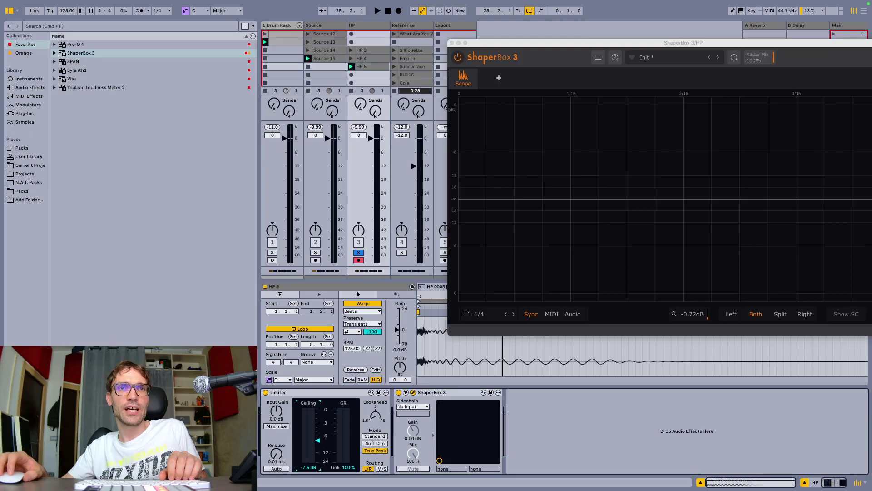
Lower the Limiter's ceiling to -12 dB while watching the playing kick in the oscilloscope.
{"action": "key", "text": "space"}
{"action": "left_click_drag", "start_coordinate": [318, 442], "coordinate": [319, 458]}
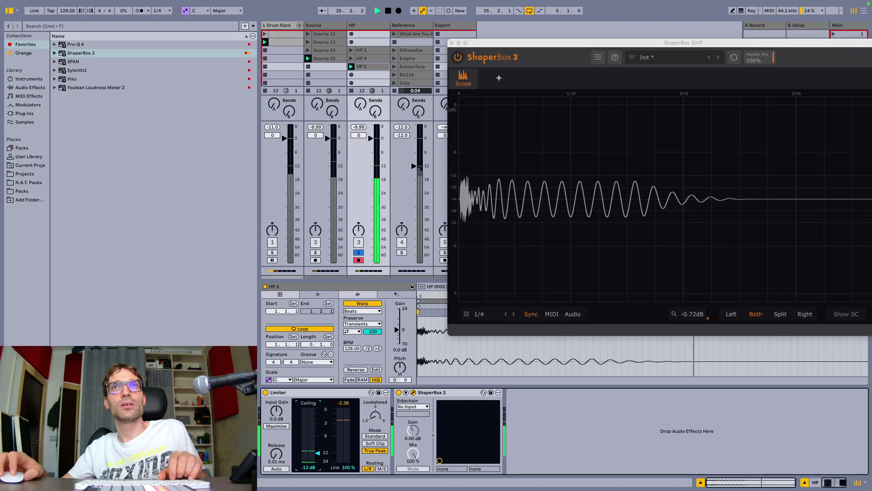
{"action": "key", "text": "space"}
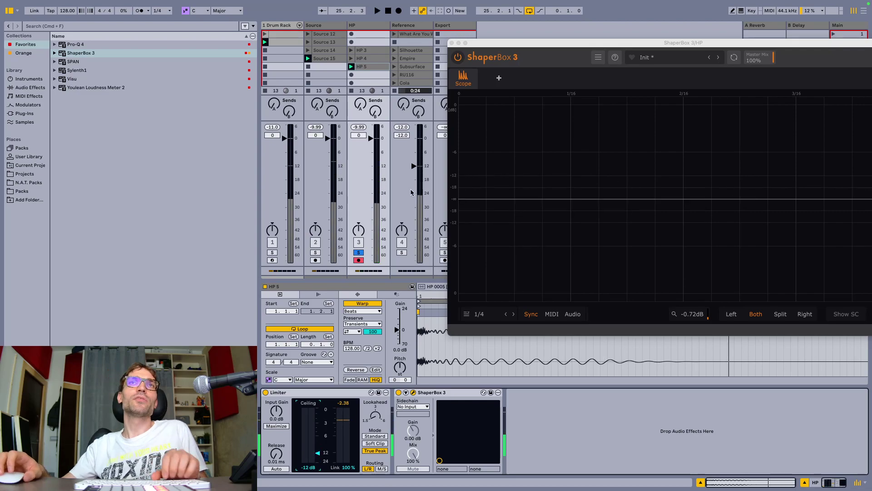
Close the ShaperBox window, arm the Export track, and record the playing HP 3 clip into Export's third slot.
{"action": "left_click", "coordinate": [452, 43]}
{"action": "left_click", "coordinate": [446, 35]}
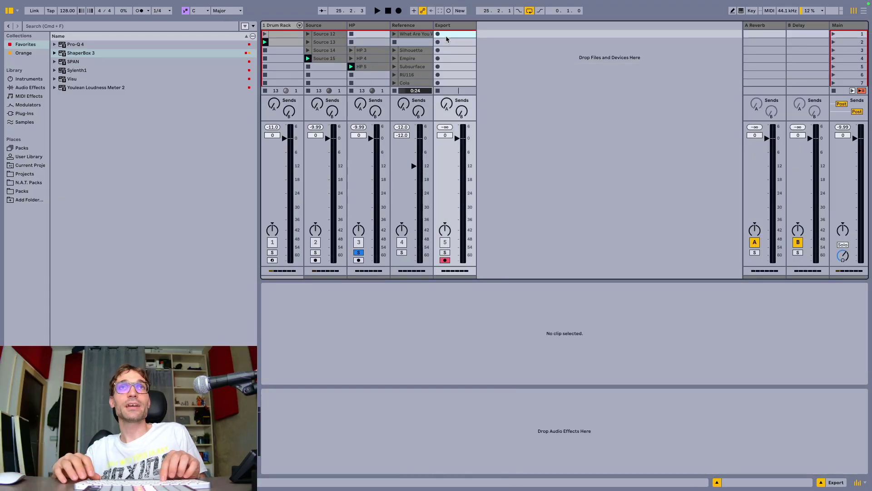
{"action": "left_click", "coordinate": [350, 50]}
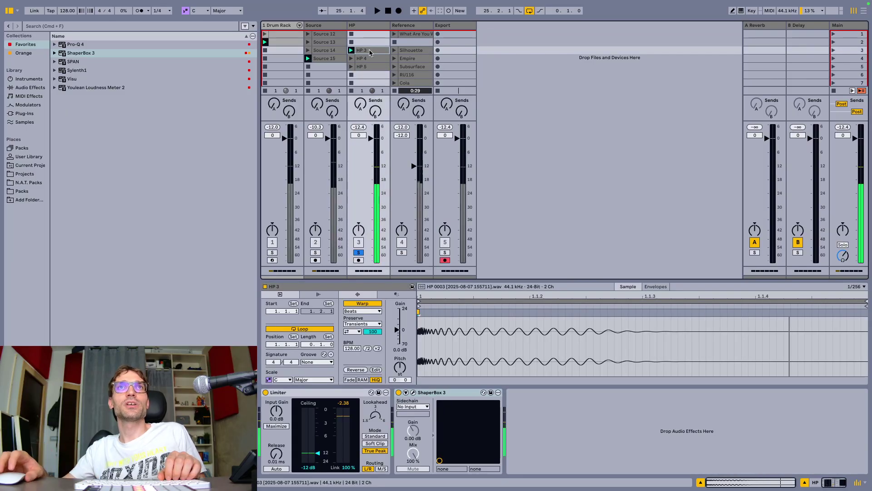
{"action": "left_click", "coordinate": [458, 51]}
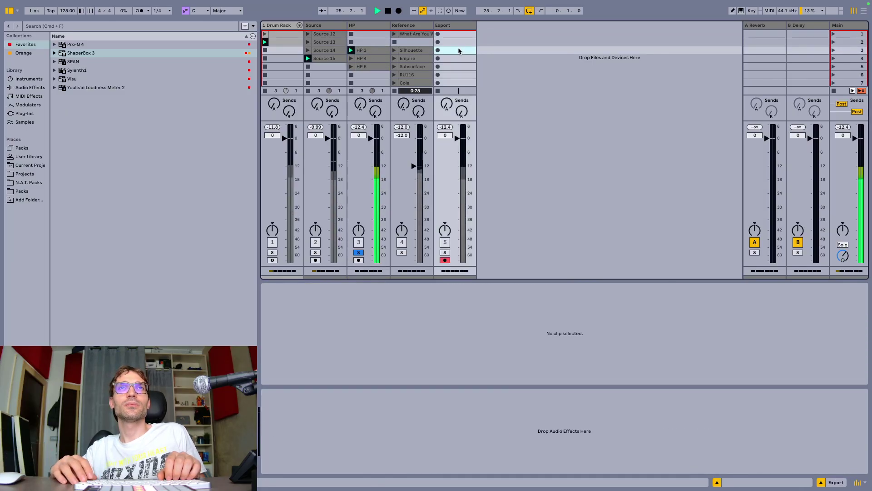
{"action": "key", "text": "Return"}
{"action": "key", "text": "space"}
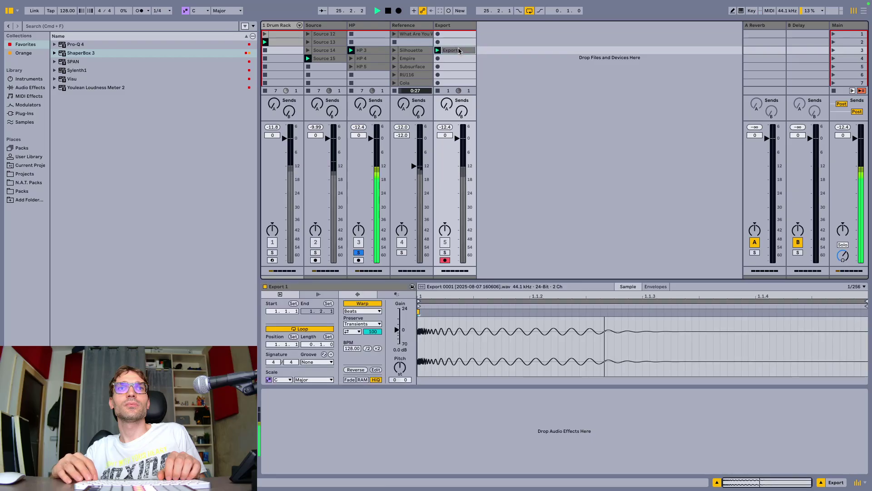
Play the HP 4 clip and record it into the Export track's fourth slot.
{"action": "left_click", "coordinate": [378, 59]}
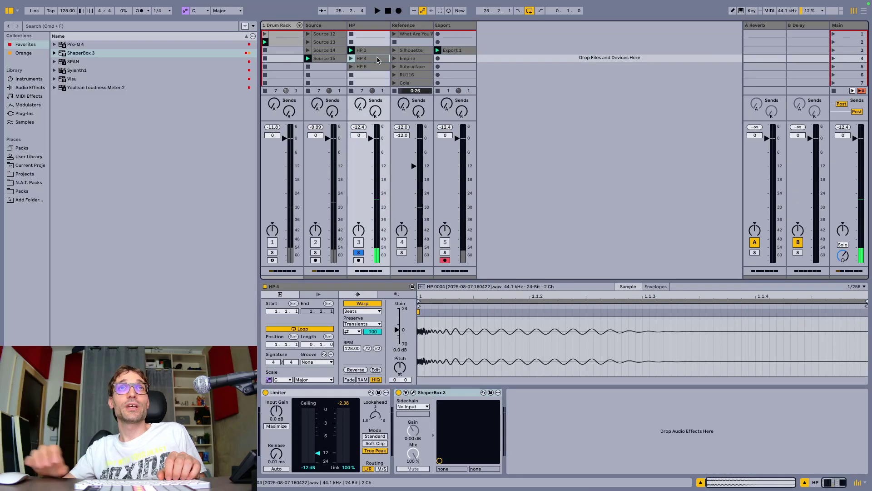
{"action": "key", "text": "Return"}
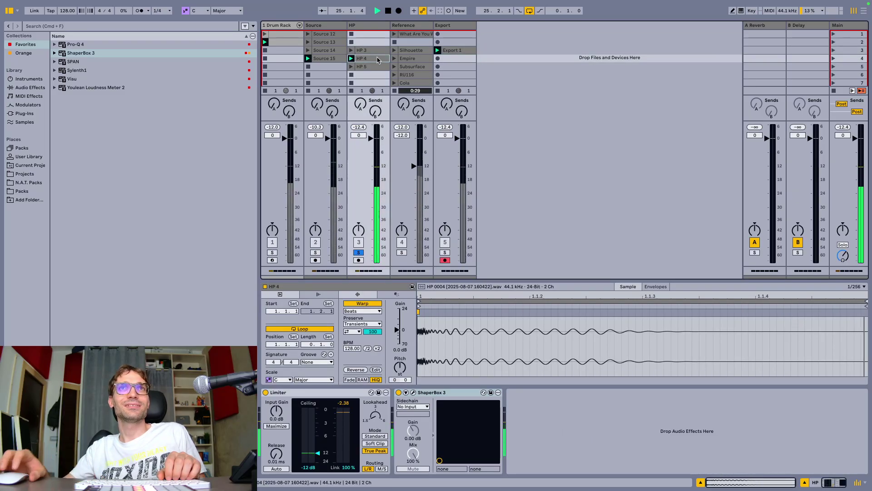
{"action": "left_click", "coordinate": [443, 59]}
{"action": "key", "text": "Return"}
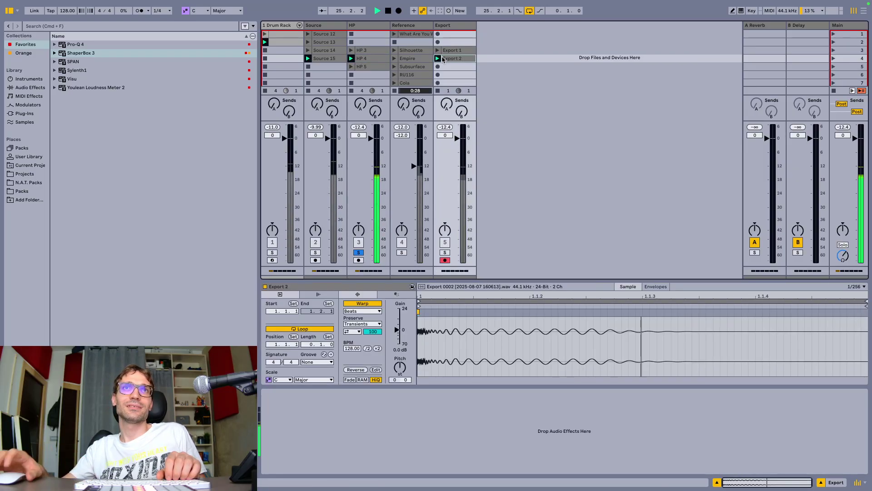
Launch the HP 5 clip and capture it in the Export track's fifth slot.
{"action": "left_click", "coordinate": [368, 67]}
{"action": "key", "text": "Return"}
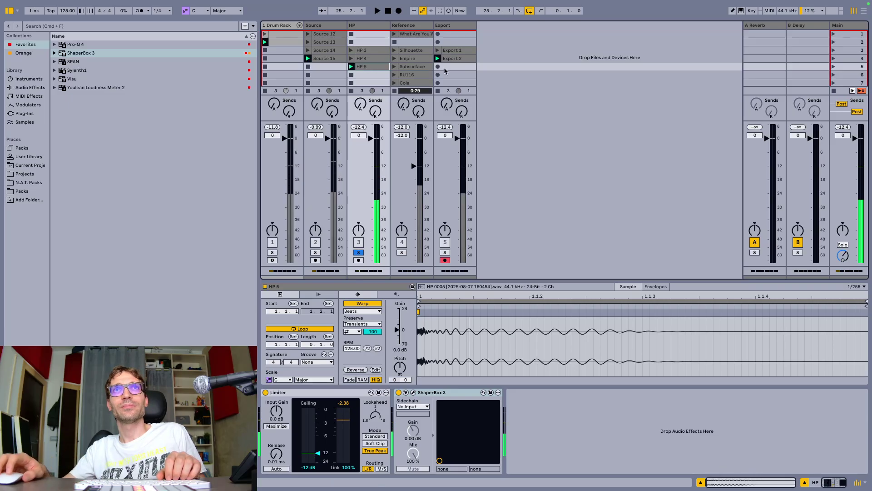
{"action": "left_click", "coordinate": [452, 67]}
{"action": "key", "text": "Return"}
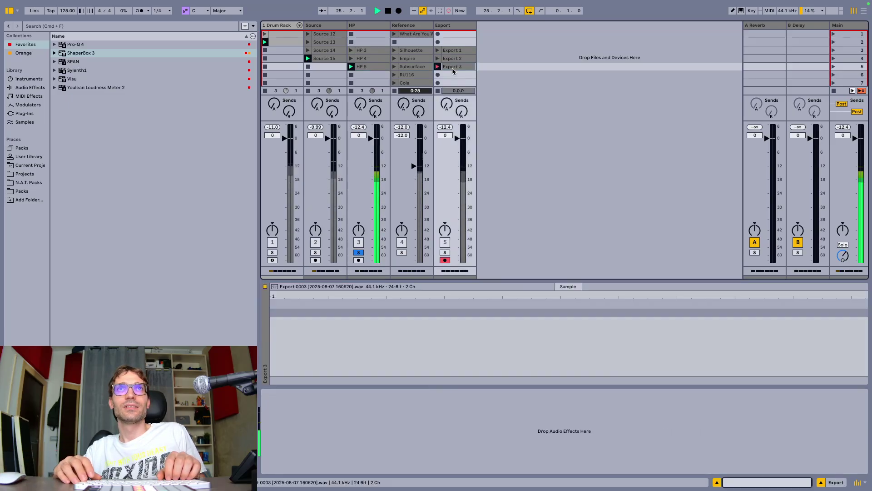
Copy the three recorded Export clips into the Arrangement's Export track, starting at 25.2.
{"action": "key", "text": "Tab"}
{"action": "key", "text": "Tab"}
{"action": "key", "text": "Up"}
{"action": "key", "text": "Up"}
{"action": "key", "text": "Tab"}
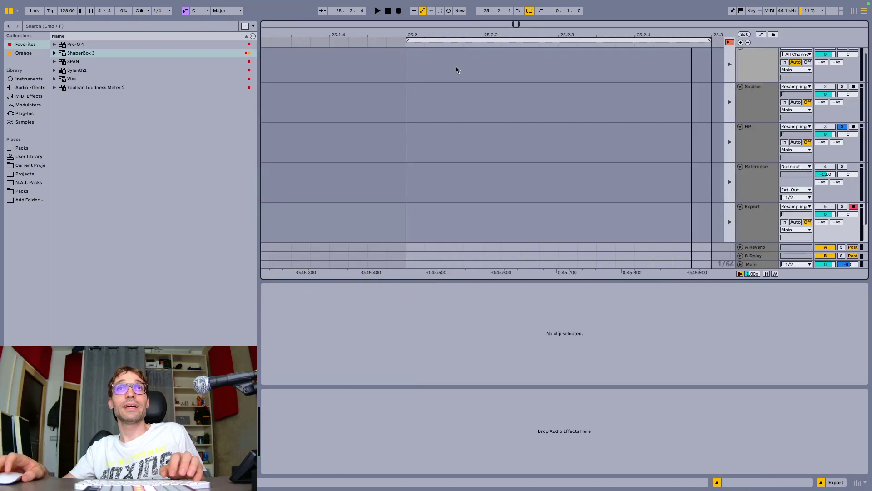
{"action": "key", "text": "super+v"}
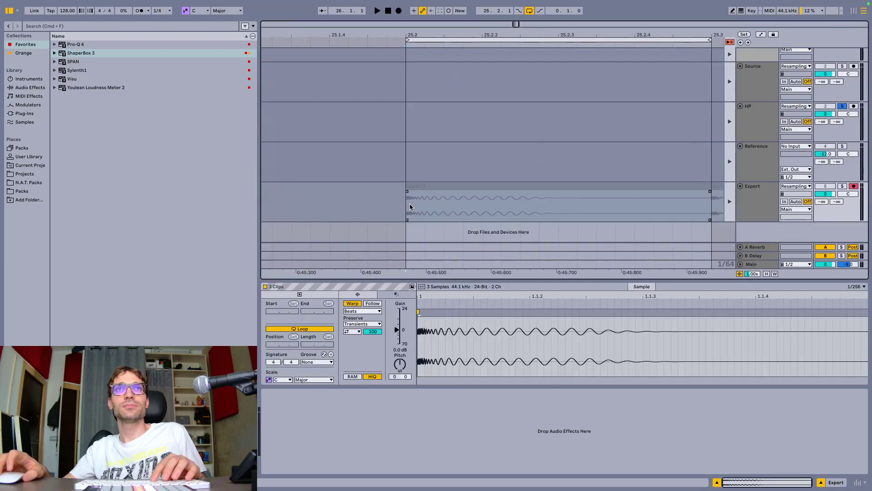
Raise the Arrangement's vertical waveform zoom to 1000x to expose the tails of the Export clips.
{"action": "scroll", "coordinate": [441, 192], "scroll_direction": "down", "scroll_amount": 3}
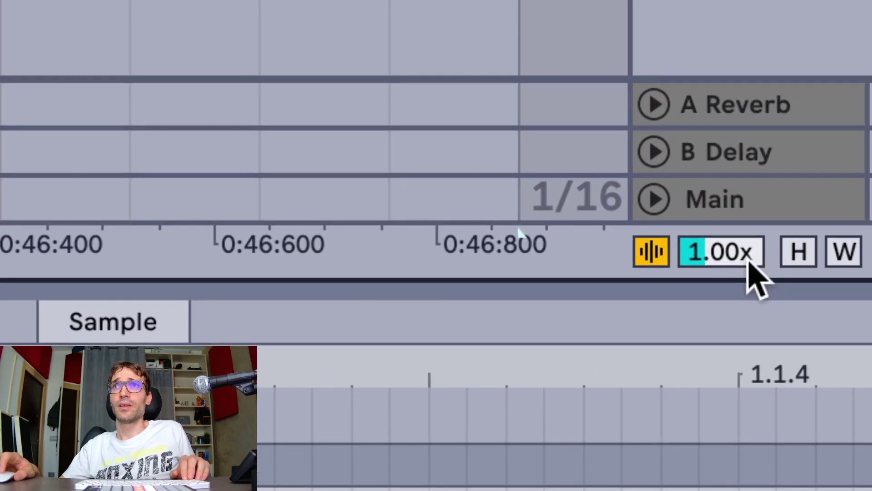
{"action": "left_click_drag", "start_coordinate": [758, 277], "coordinate": [757, 275]}
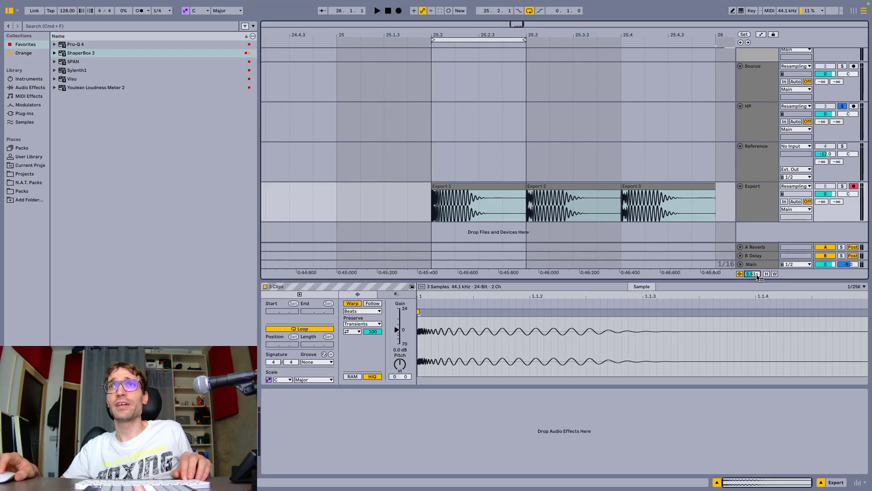
{"action": "left_click", "coordinate": [750, 268]}
{"action": "left_click", "coordinate": [747, 272]}
{"action": "left_click_drag", "start_coordinate": [752, 273], "coordinate": [753, 254]}
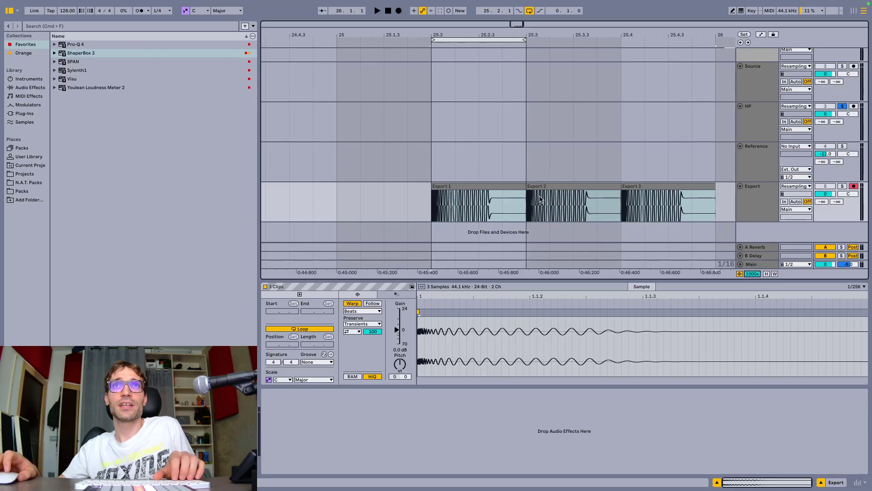
Trim the end of the Export 1 clip to where the kick's tail dies out and add a short fade-out.
{"action": "scroll", "coordinate": [494, 201], "scroll_direction": "up", "scroll_amount": 5}
{"action": "scroll", "coordinate": [565, 195], "scroll_direction": "down", "scroll_amount": 8}
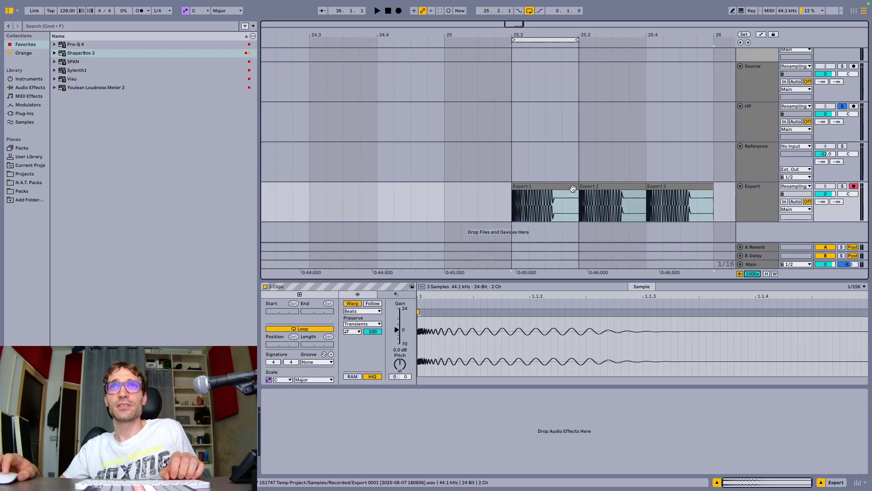
{"action": "left_click_drag", "start_coordinate": [578, 193], "coordinate": [554, 193]}
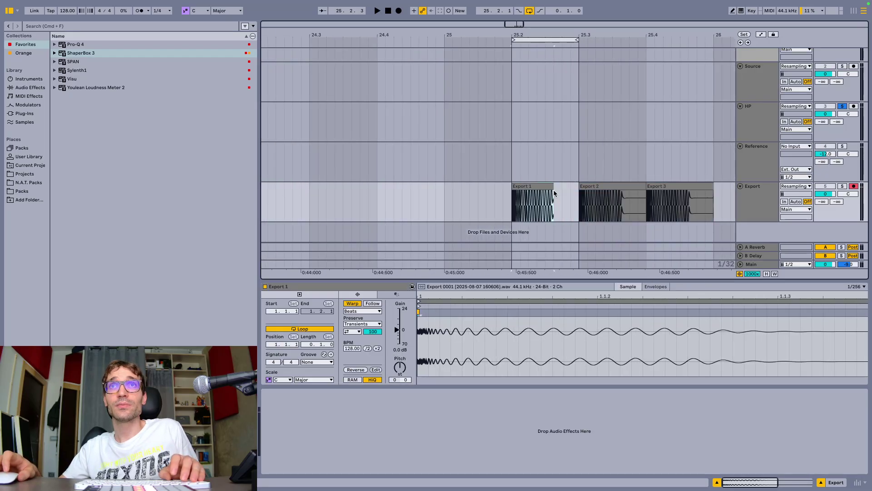
{"action": "scroll", "coordinate": [554, 194], "scroll_direction": "up", "scroll_amount": 3}
{"action": "scroll", "coordinate": [543, 194], "scroll_direction": "down", "scroll_amount": 5}
Shorten the Export 2 clip to just past the kick's tail and fade out its end.
{"action": "scroll", "coordinate": [589, 198], "scroll_direction": "up", "scroll_amount": 2}
{"action": "left_click", "coordinate": [554, 193]}
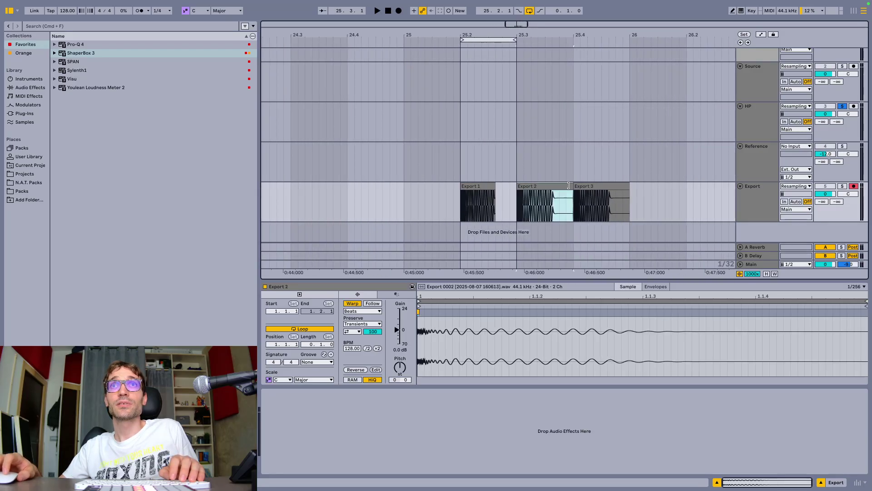
{"action": "scroll", "coordinate": [559, 193], "scroll_direction": "up", "scroll_amount": 2}
{"action": "scroll", "coordinate": [558, 193], "scroll_direction": "up", "scroll_amount": 2}
{"action": "left_click_drag", "start_coordinate": [555, 187], "coordinate": [546, 193]}
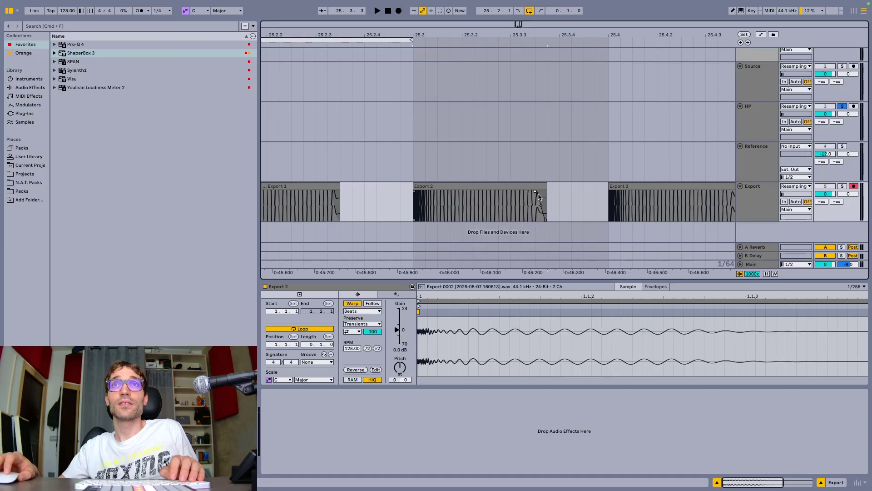
Trim the Export 3 clip just past its tail with a short fade-out, and turn off the enlarged waveform view.
{"action": "scroll", "coordinate": [558, 196], "scroll_direction": "down", "scroll_amount": 3}
{"action": "scroll", "coordinate": [619, 196], "scroll_direction": "up", "scroll_amount": 2}
{"action": "scroll", "coordinate": [563, 196], "scroll_direction": "up", "scroll_amount": 1}
{"action": "scroll", "coordinate": [539, 195], "scroll_direction": "up", "scroll_amount": 1}
{"action": "left_click_drag", "start_coordinate": [573, 193], "coordinate": [529, 195]}
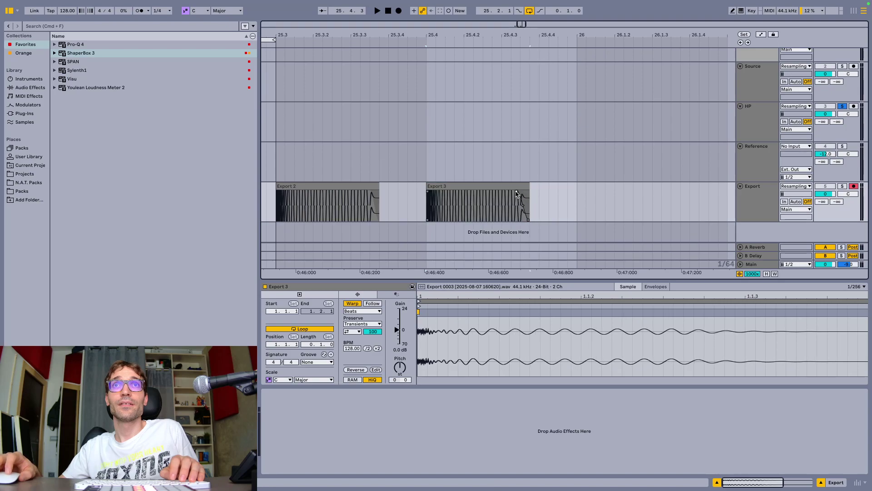
{"action": "scroll", "coordinate": [500, 198], "scroll_direction": "down", "scroll_amount": 3}
{"action": "scroll", "coordinate": [477, 202], "scroll_direction": "up", "scroll_amount": 2}
{"action": "scroll", "coordinate": [532, 200], "scroll_direction": "up", "scroll_amount": 5}
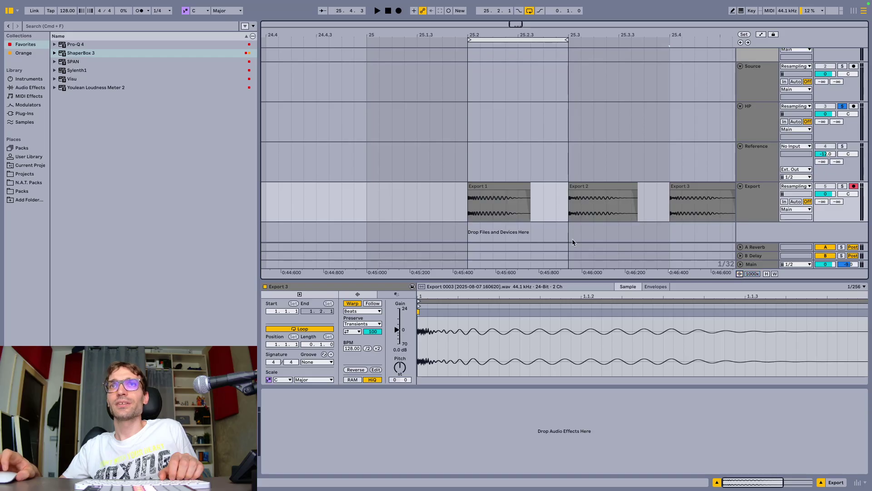
Select the Export 1 clip in the Arrangement, solo the Export track, and audition the clip.
{"action": "left_click", "coordinate": [501, 186]}
{"action": "key", "text": "space"}
{"action": "key", "text": "space"}
{"action": "key", "text": "super+shift+r"}
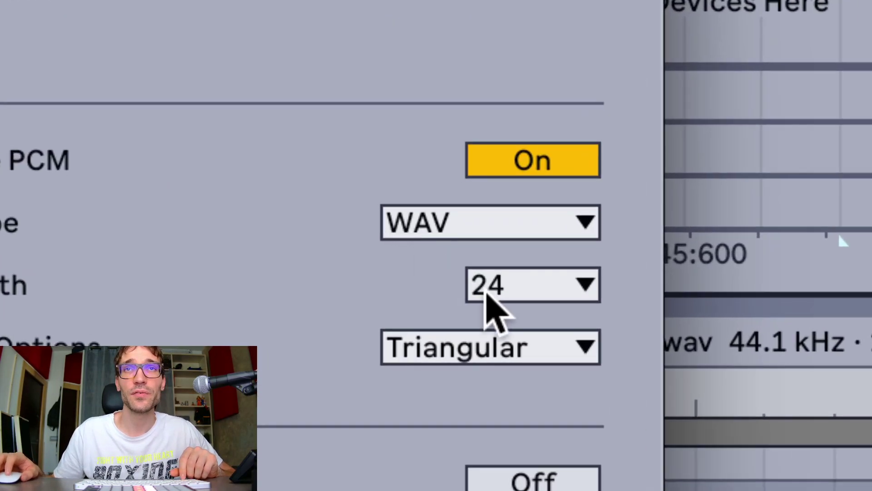
{"action": "left_click", "coordinate": [481, 292]}
{"action": "left_click", "coordinate": [525, 369]}
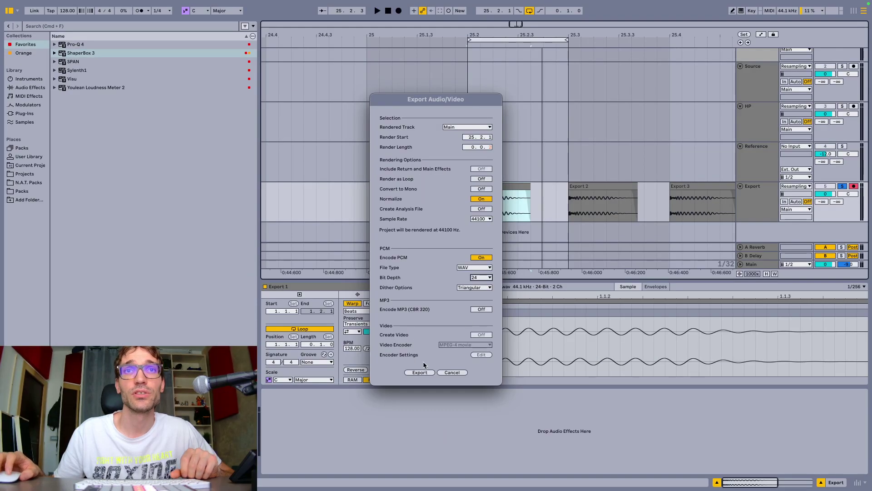
{"action": "left_click", "coordinate": [424, 373]}
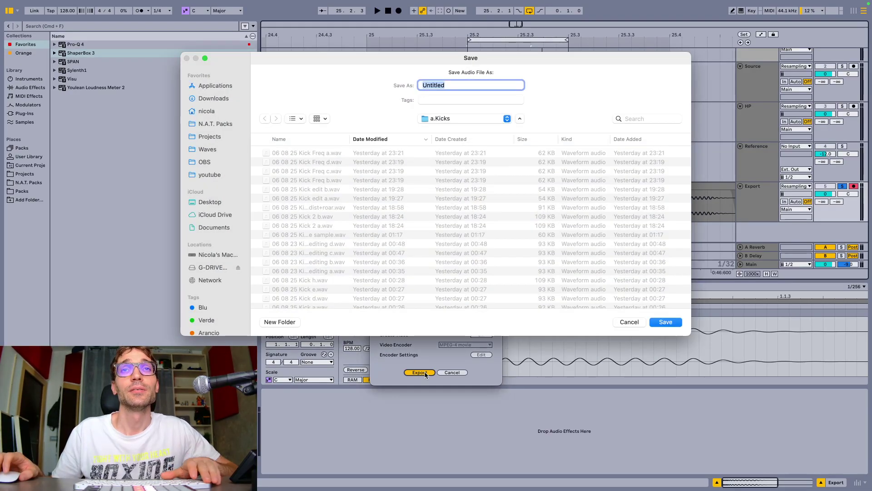
{"action": "key", "text": "Escape"}
{"action": "key", "text": "Escape"}
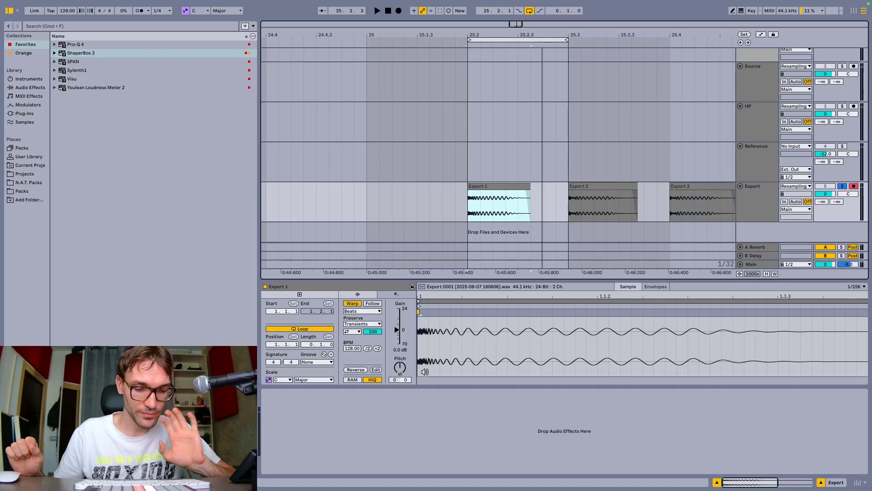
{"action": "key", "text": "super+shift+r"}
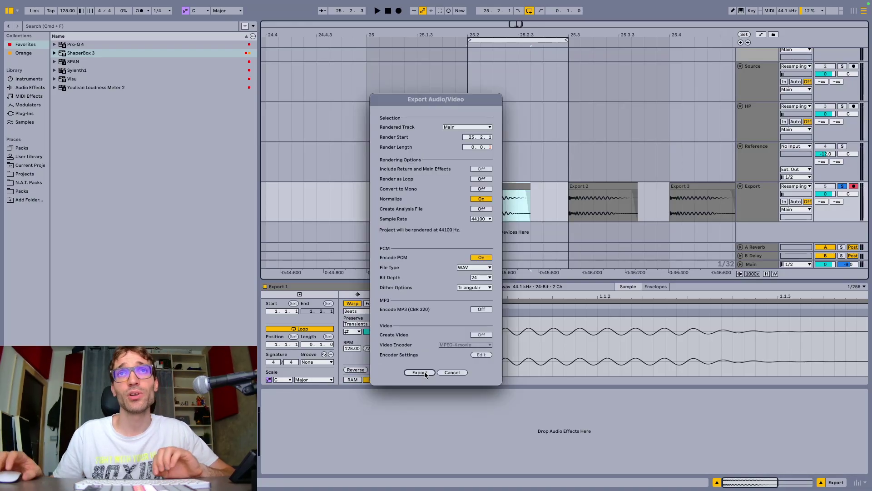
{"action": "key", "text": "Escape"}
Save the Live Set as "07 08 25 Kick" in the x.Sound Design folder inside Projects.
{"action": "key", "text": "super+shift+s"}
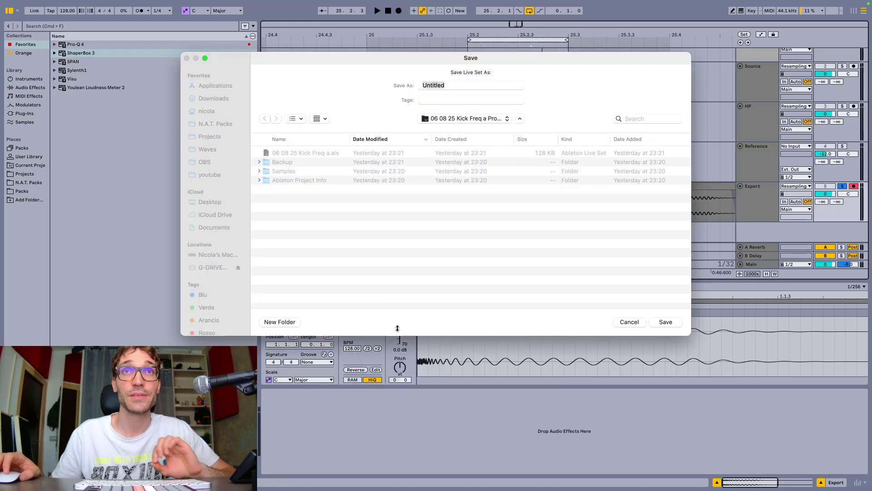
{"action": "left_click", "coordinate": [209, 137]}
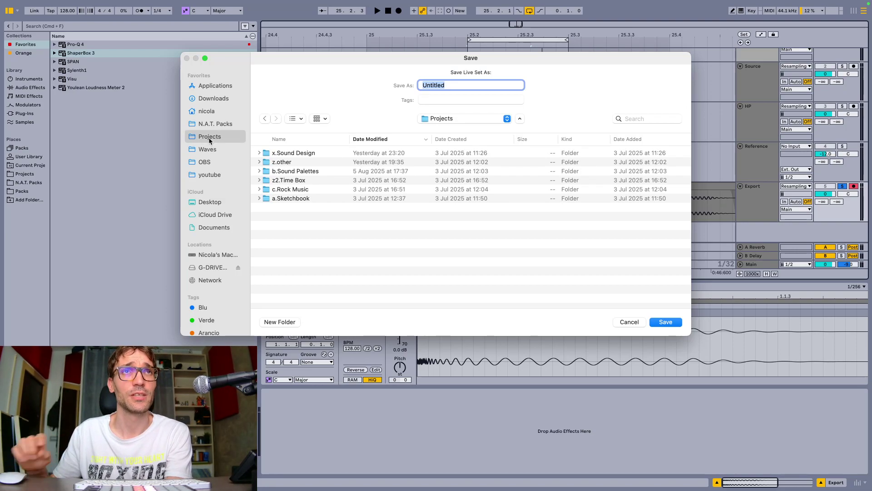
{"action": "double_click", "coordinate": [300, 154]}
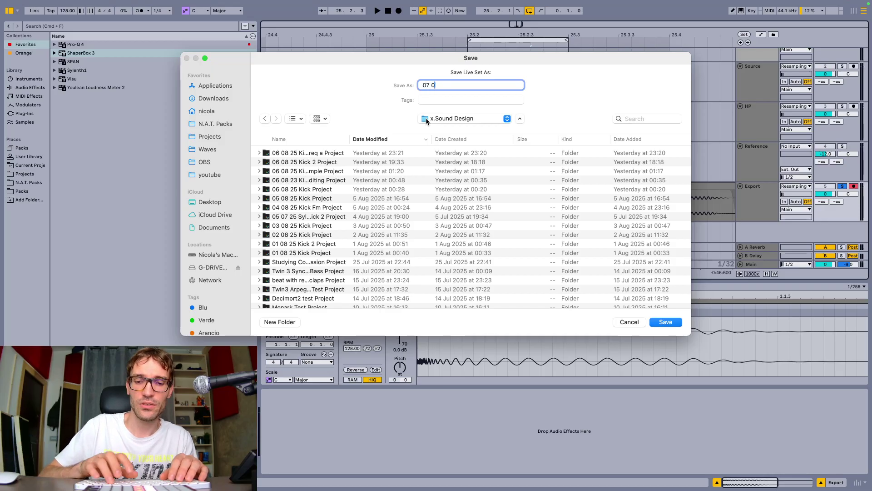
{"action": "type", "text": "07 08 25 "}
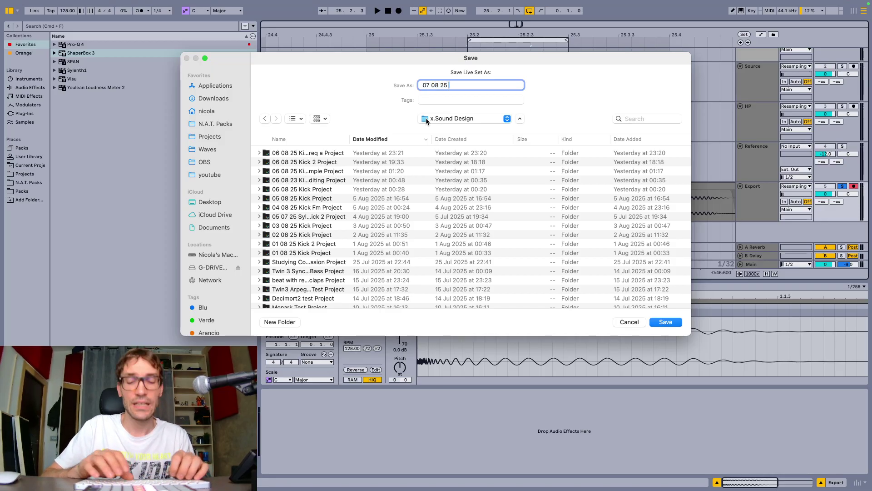
{"action": "type", "text": "Kick"}
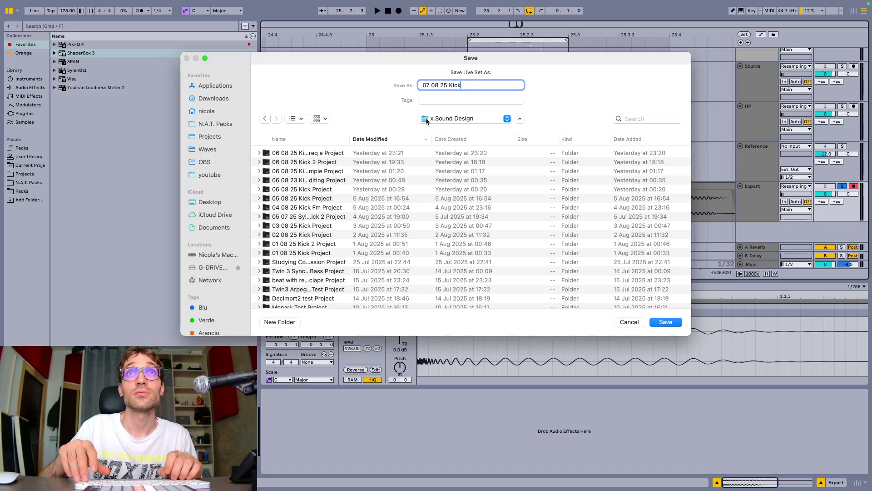
{"action": "key", "text": "Return"}
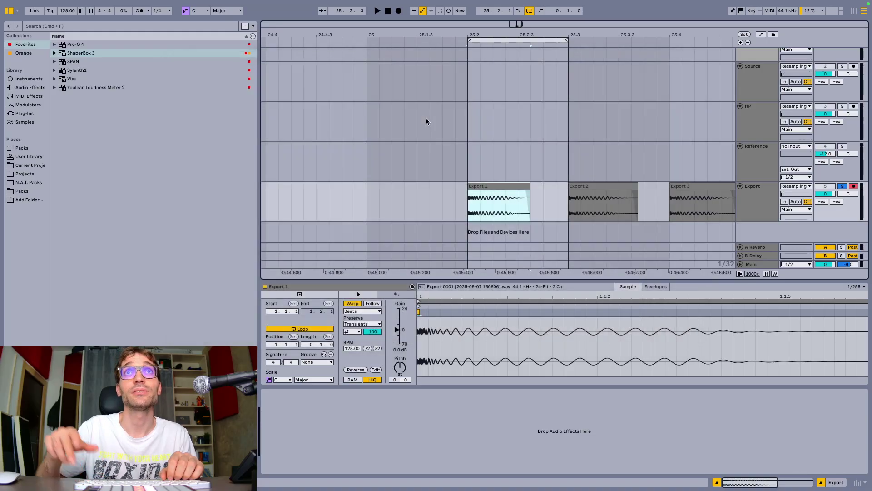
Export the Export 1 clip as a normalized 24-bit WAV named "07 08 25 Kick a" in the a.Kicks folder.
{"action": "key", "text": "super+shift+r"}
{"action": "key", "text": "Return"}
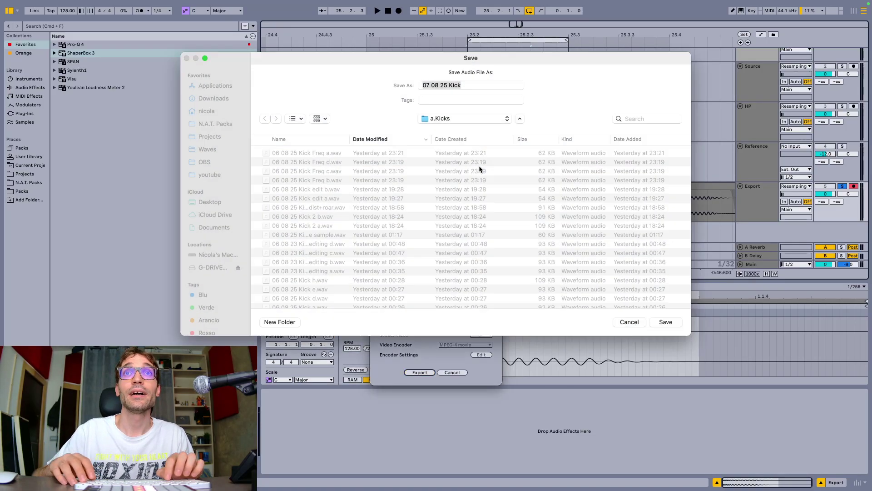
{"action": "key", "text": "Right"}
{"action": "key", "text": "Return"}
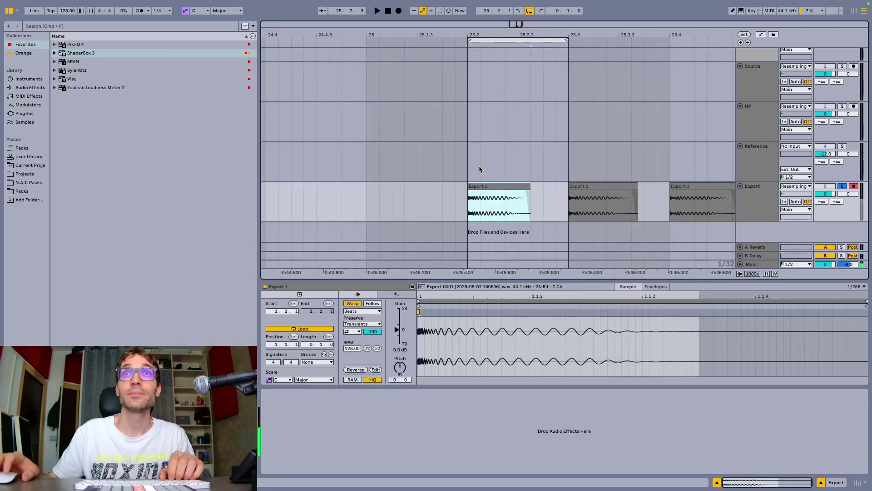
Export the Export 2 clip with the same settings as "07 08 25 Kick b" in the a.Kicks folder.
{"action": "left_click", "coordinate": [631, 189]}
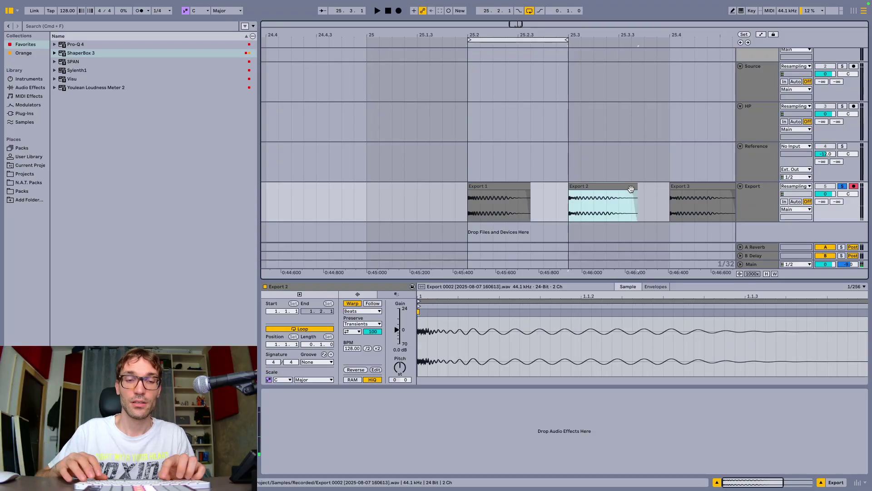
{"action": "key", "text": "super+shift+r"}
{"action": "key", "text": "Return"}
{"action": "key", "text": "Return"}
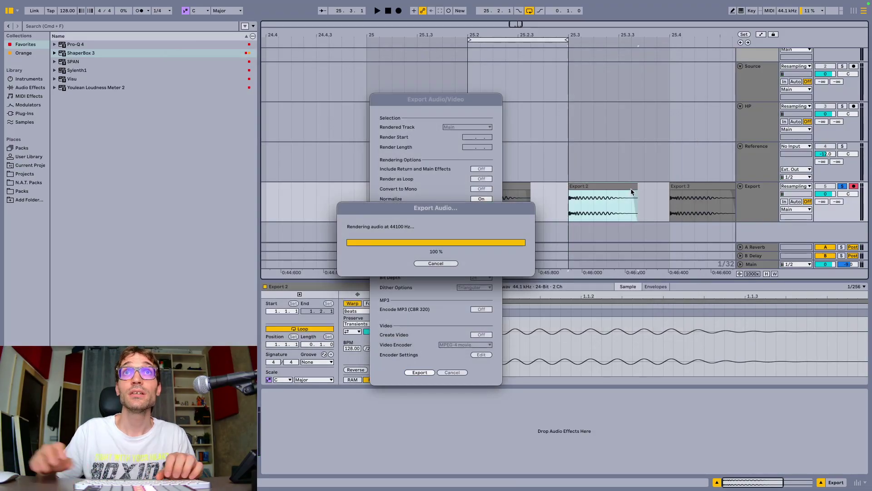
Export the Export 3 clip with the same settings as "07 08 25 Kick c" in the a.Kicks folder.
{"action": "left_click", "coordinate": [682, 184]}
{"action": "key", "text": "super+shift+r"}
{"action": "key", "text": "Return"}
{"action": "key", "text": "Return"}
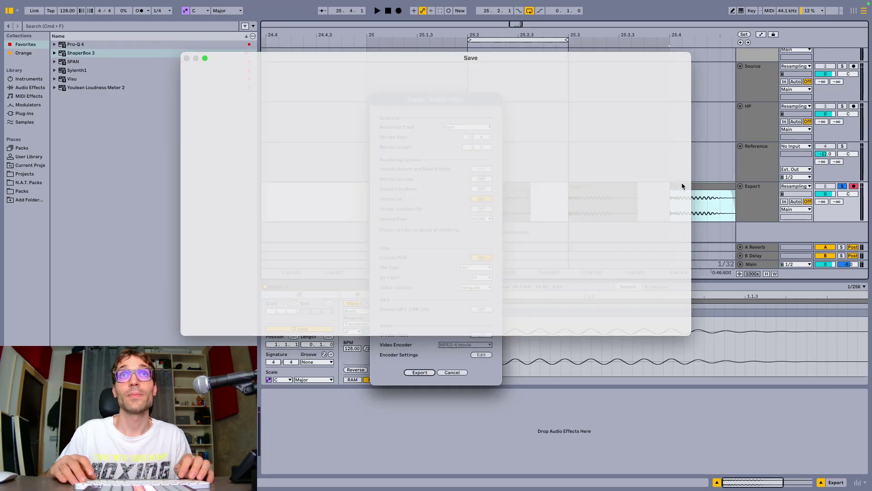
Browse the a.Kicks folder in N.A.T. Packs, sort the samples by name, and preview "01 08 25 Kick 2 a.wav".
{"action": "left_click", "coordinate": [26, 182]}
{"action": "left_click", "coordinate": [54, 45]}
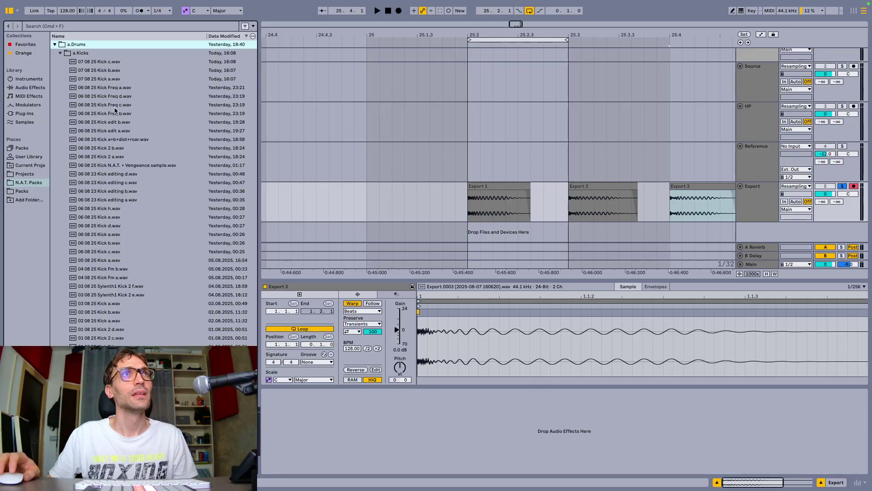
{"action": "left_click", "coordinate": [89, 36]}
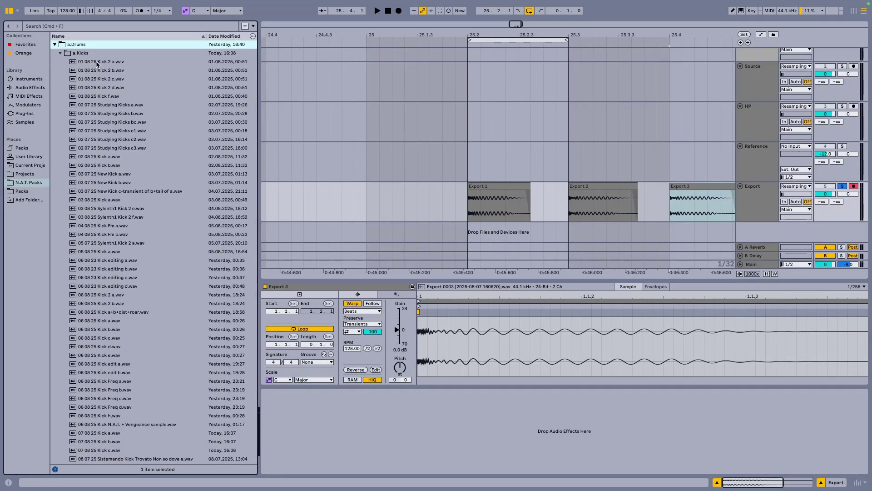
{"action": "left_click", "coordinate": [96, 63]}
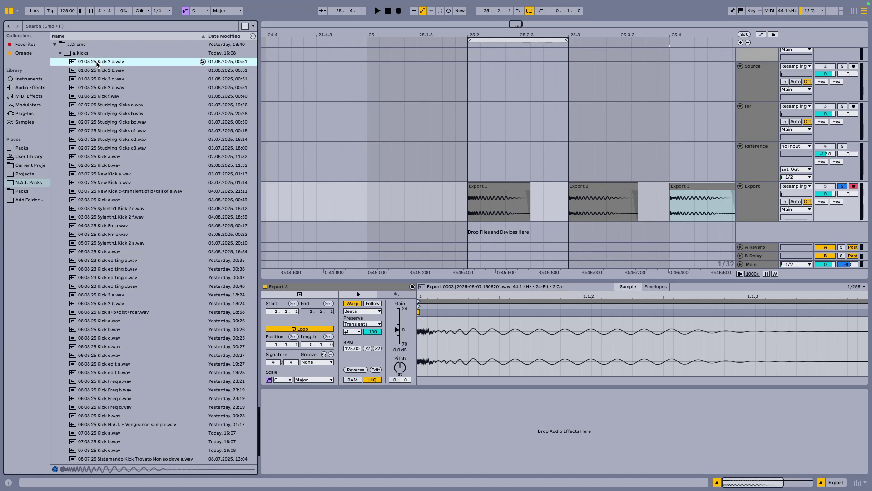
Sort the a.Kicks samples by modification date, newest first, and audition the 07 08 25 Kick a, b and c WAV files.
{"action": "left_click", "coordinate": [222, 39]}
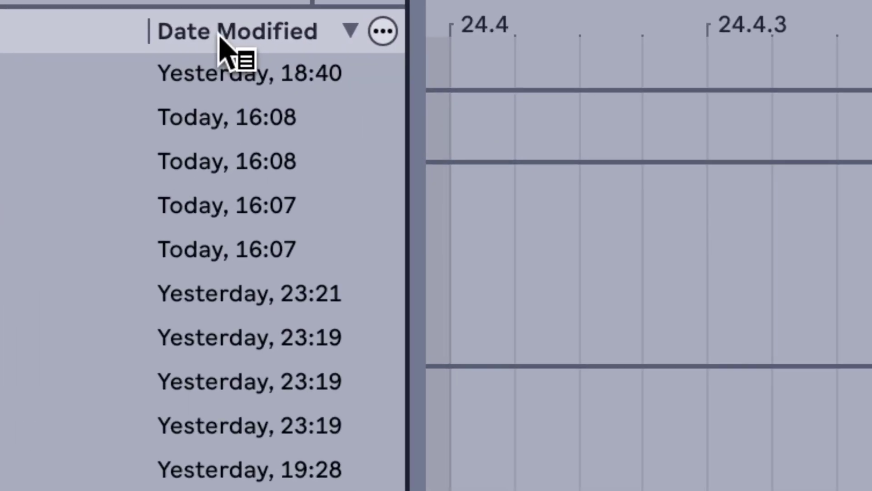
{"action": "mouse_move", "coordinate": [11, 52]}
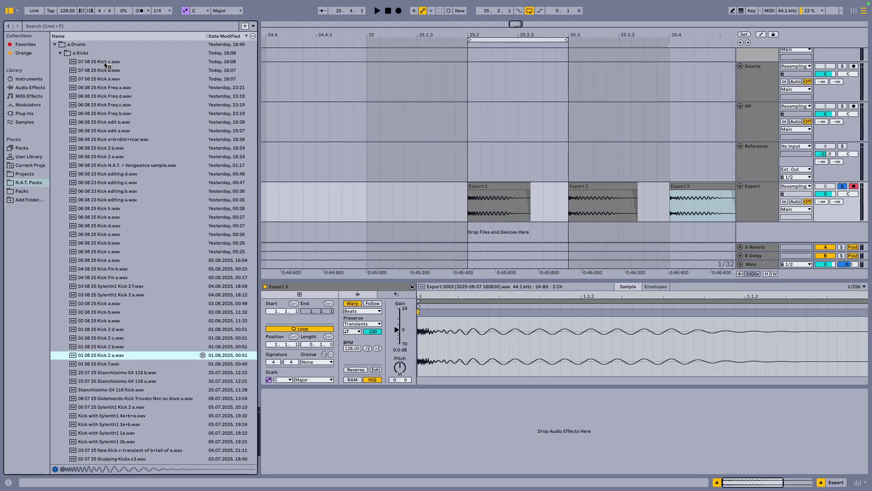
{"action": "left_click", "coordinate": [112, 80]}
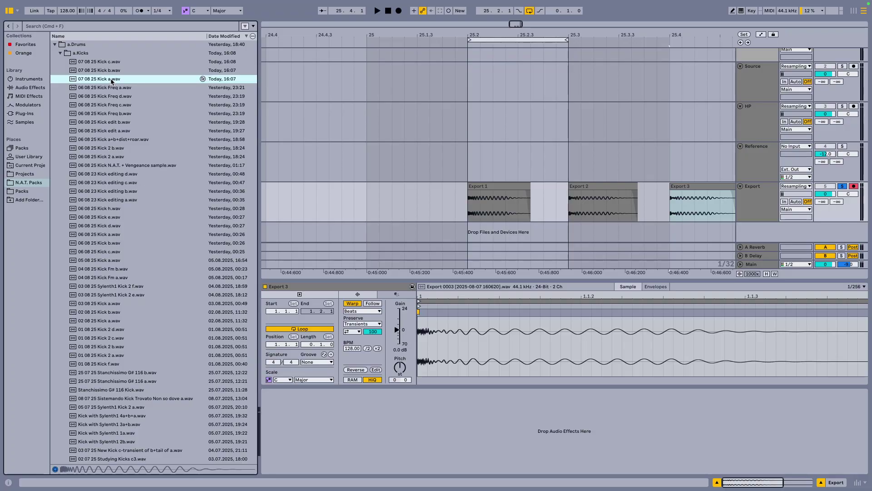
{"action": "key", "text": "Up"}
{"action": "key", "text": "Up"}
{"action": "key", "text": "Down"}
{"action": "key", "text": "Down"}
{"action": "key", "text": "Up"}
{"action": "key", "text": "Up"}
{"action": "key", "text": "Down"}
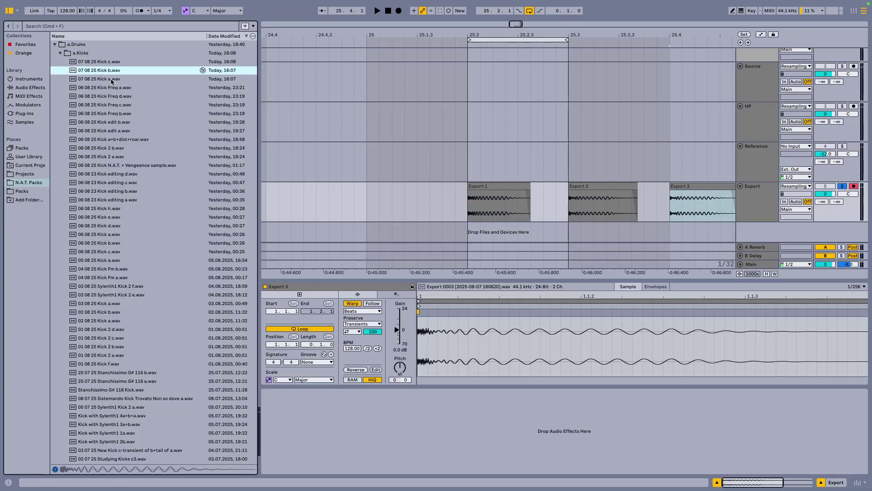
{"action": "key", "text": "Down"}
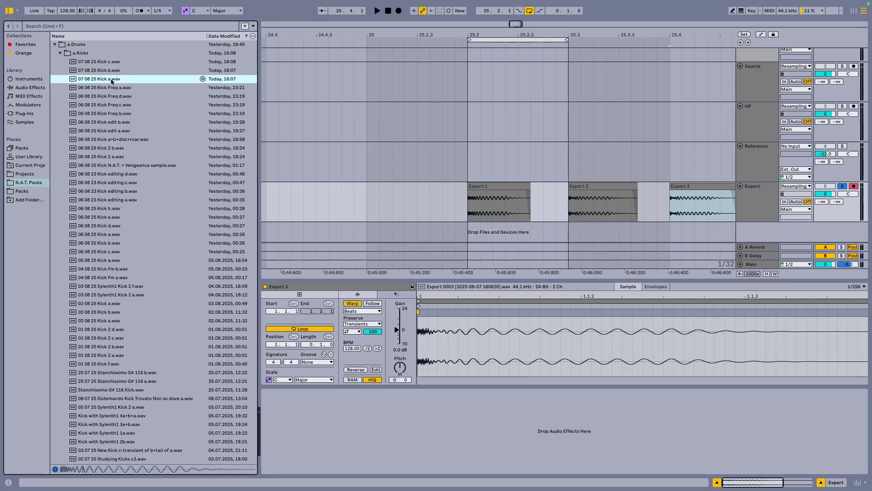
Compare the 07 08 25 Kick a, b and c samples by ear with the 06 08 25 Kick Freq samples.
{"action": "key", "text": "Up"}
{"action": "key", "text": "Up"}
{"action": "key", "text": "Down"}
{"action": "key", "text": "Down"}
{"action": "key", "text": "Down"}
{"action": "key", "text": "Down"}
{"action": "key", "text": "Down"}
{"action": "key", "text": "Down"}
{"action": "key", "text": "Up"}
{"action": "key", "text": "Up"}
{"action": "key", "text": "Up"}
{"action": "key", "text": "Up"}
{"action": "key", "text": "Up"}
{"action": "key", "text": "Up"}
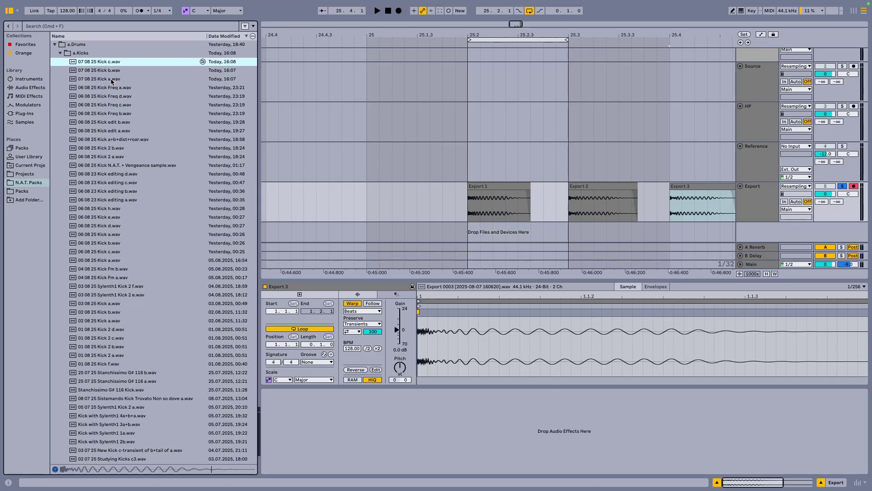
{"action": "key", "text": "Down"}
{"action": "key", "text": "Down"}
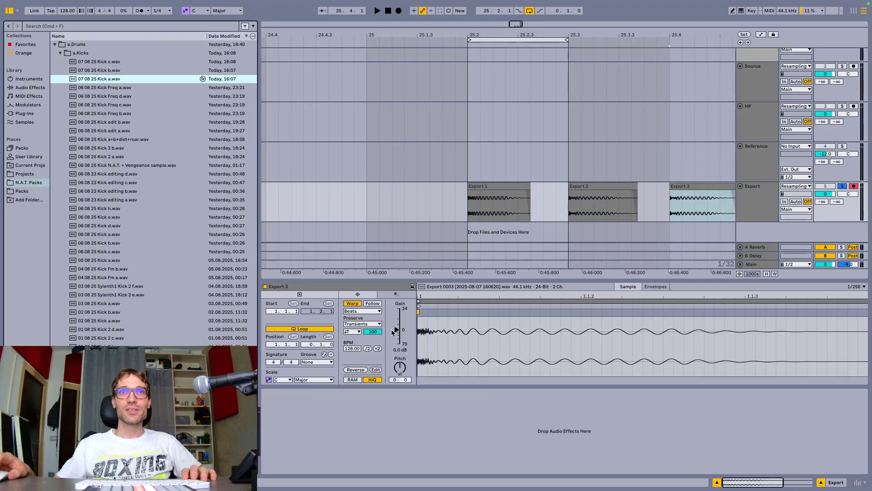
Raise the Export 3 clip's gain to 11.4 dB.
{"action": "left_click", "coordinate": [399, 323]}
{"action": "left_click_drag", "start_coordinate": [400, 331], "coordinate": [399, 319]}
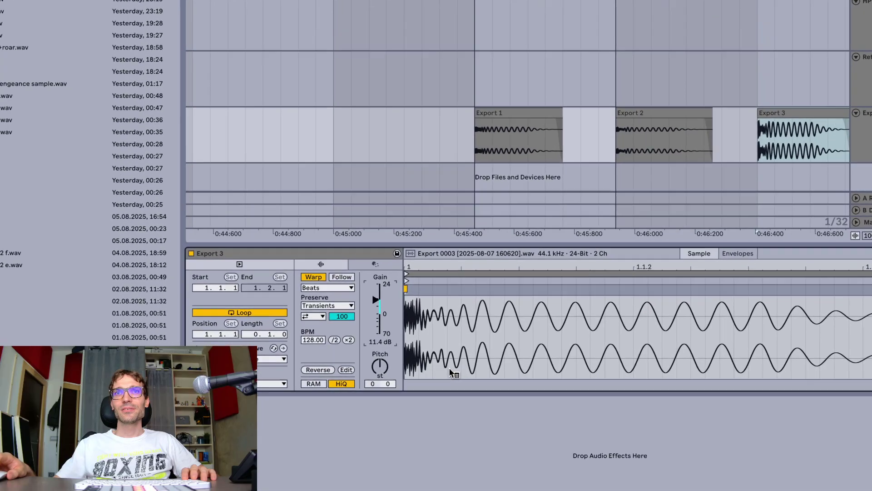